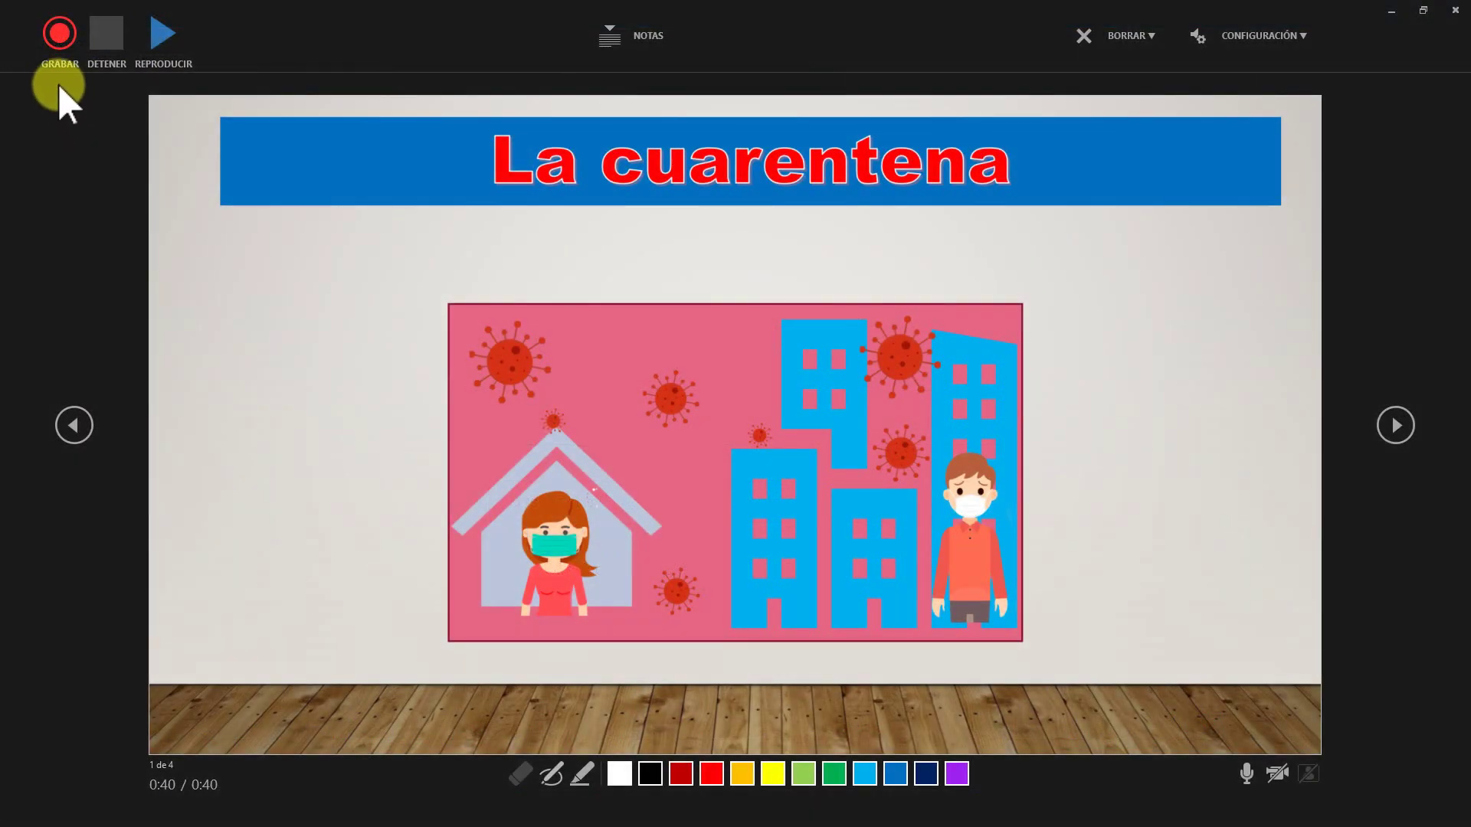
Start the GRABAR countdown and close the recording window, returning to slide 1 in Normal view.
click(59, 43)
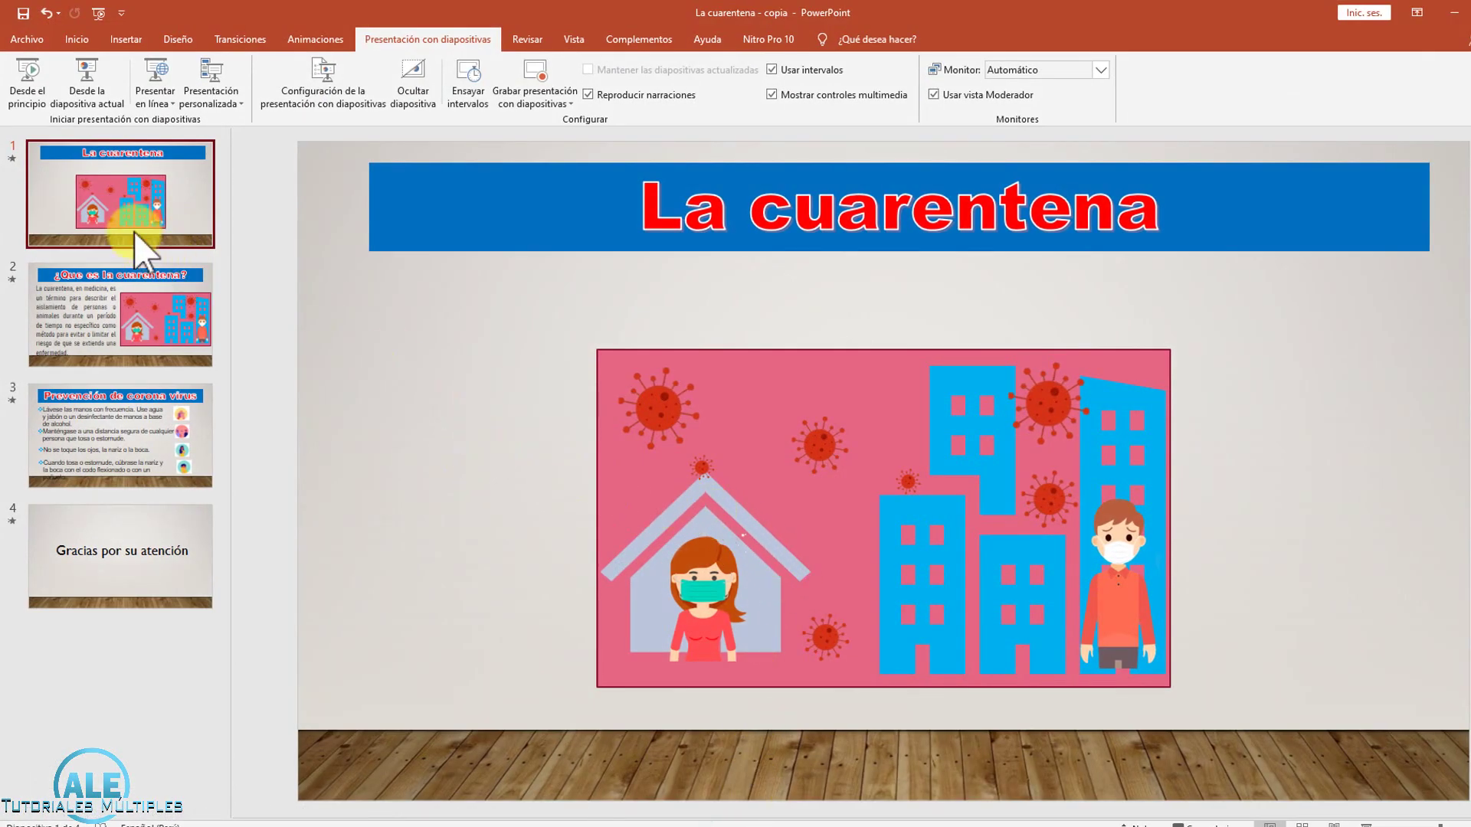
Look over slides 1–3 in the thumbnail pane, then go back to the first slide.
click(117, 209)
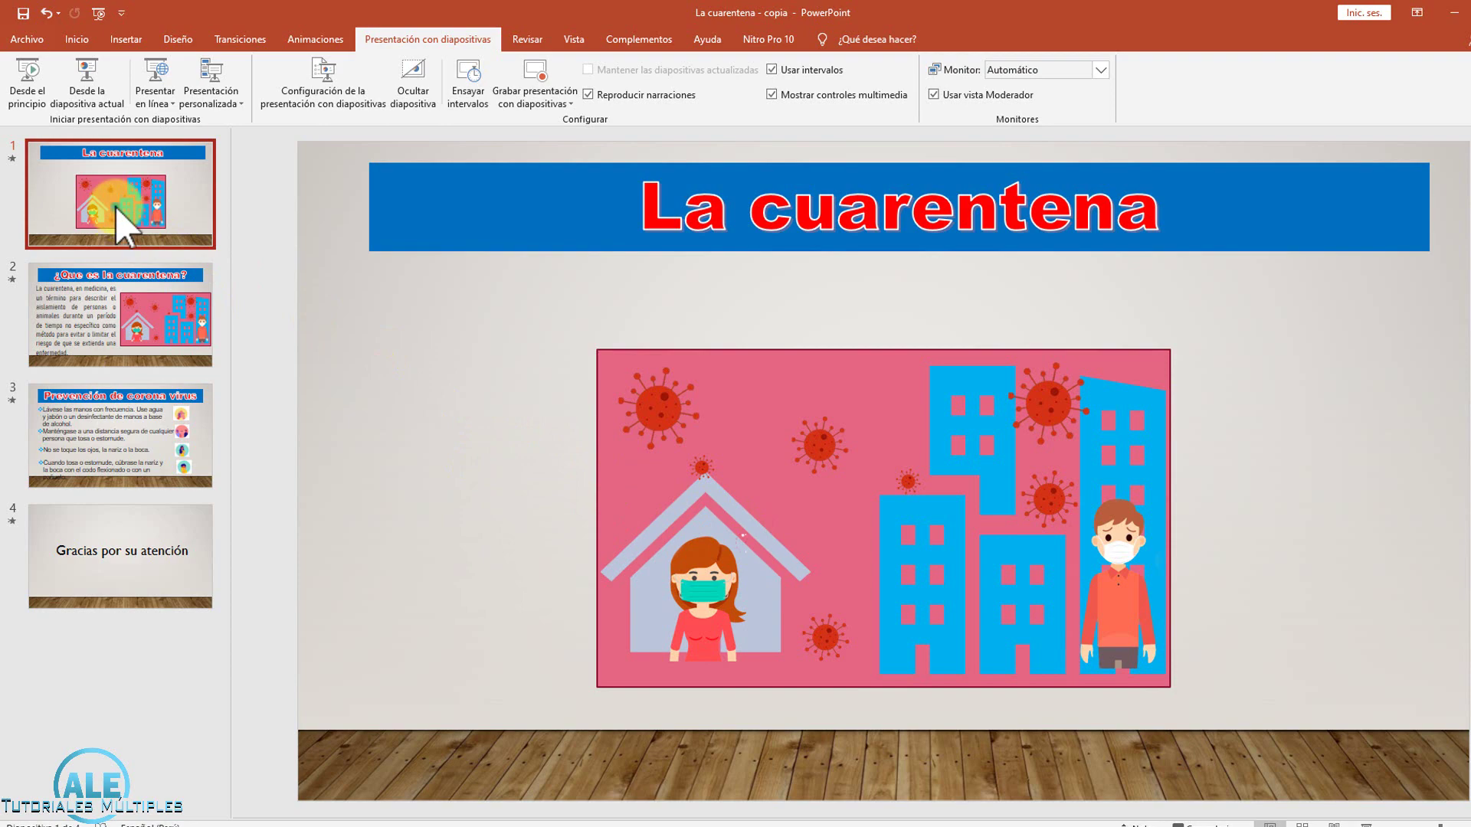
click(117, 305)
click(122, 448)
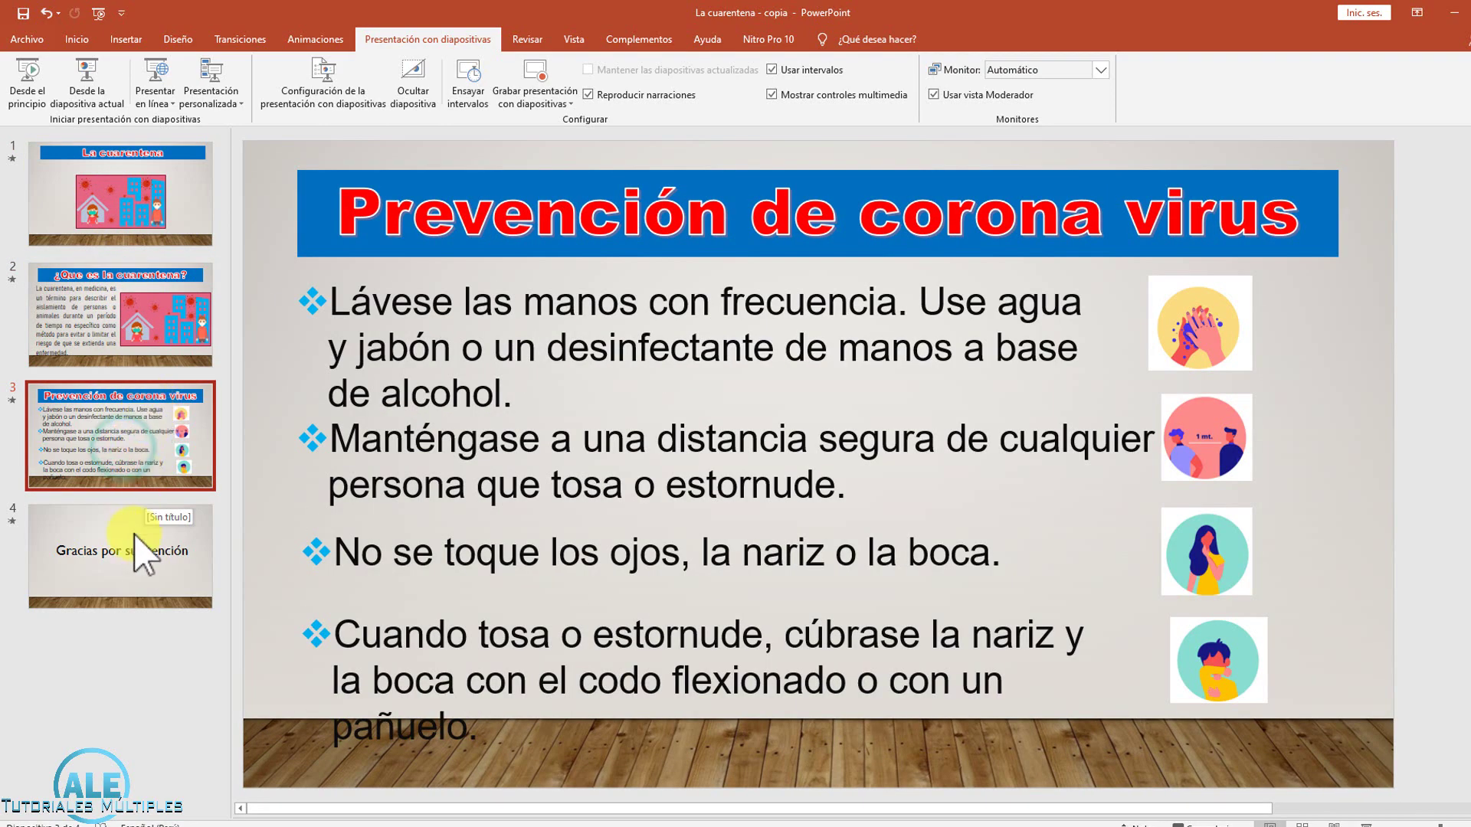
key(Home)
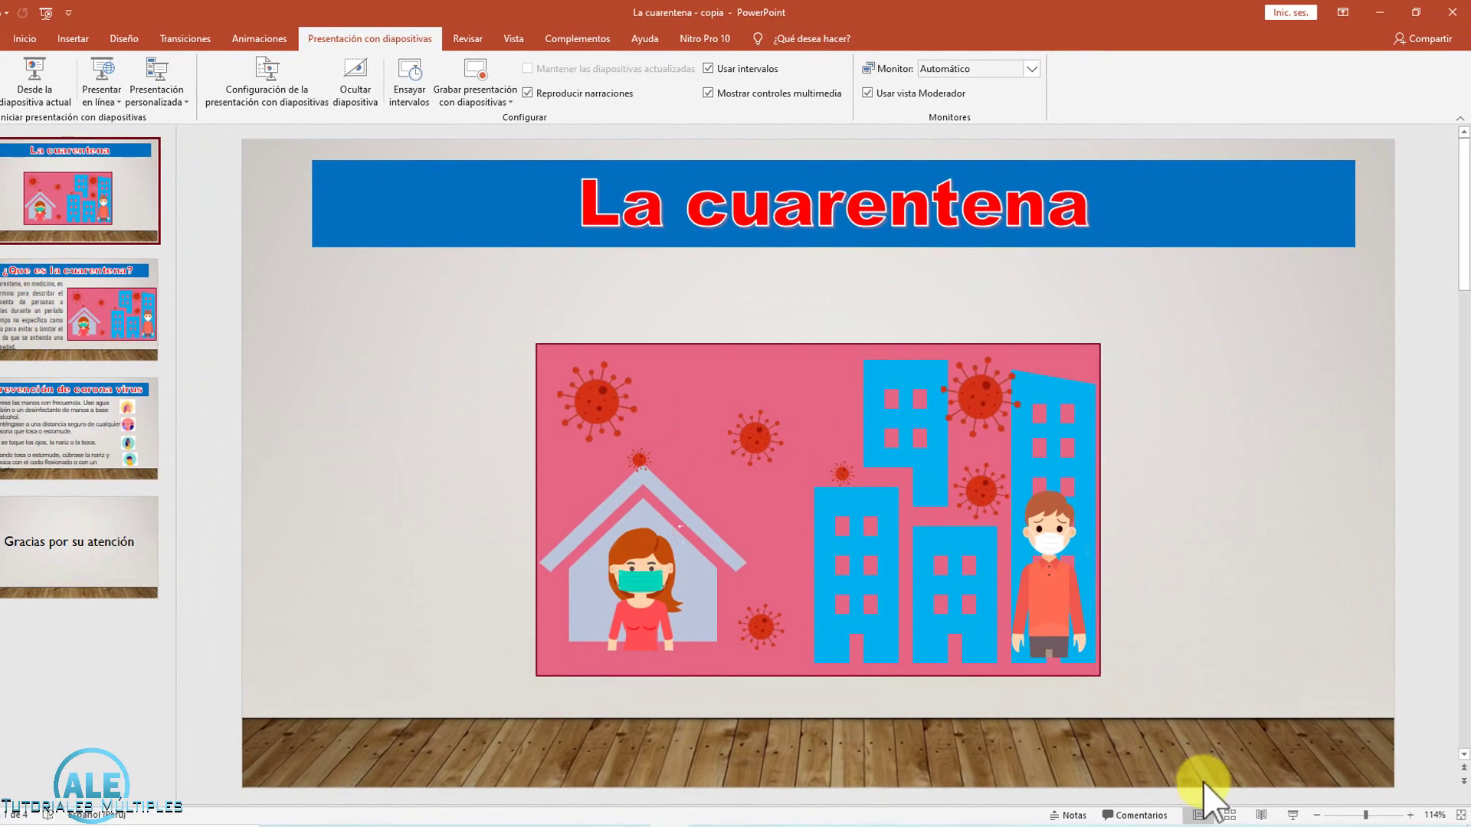
Run the slide show from slide 1, revealing every prevention bullet, through Gracias por su atención, then exit.
click(1295, 817)
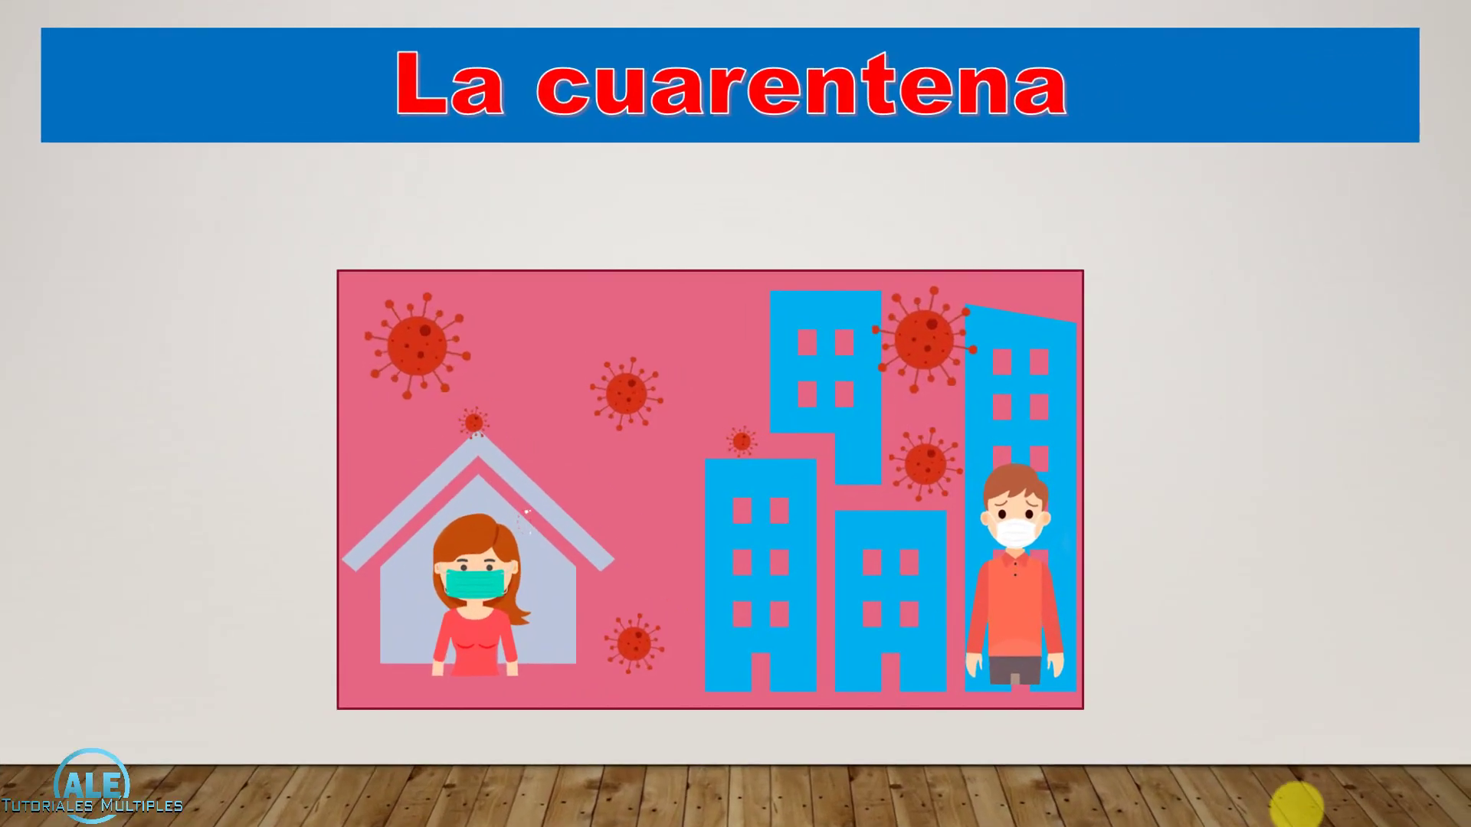
click(1296, 804)
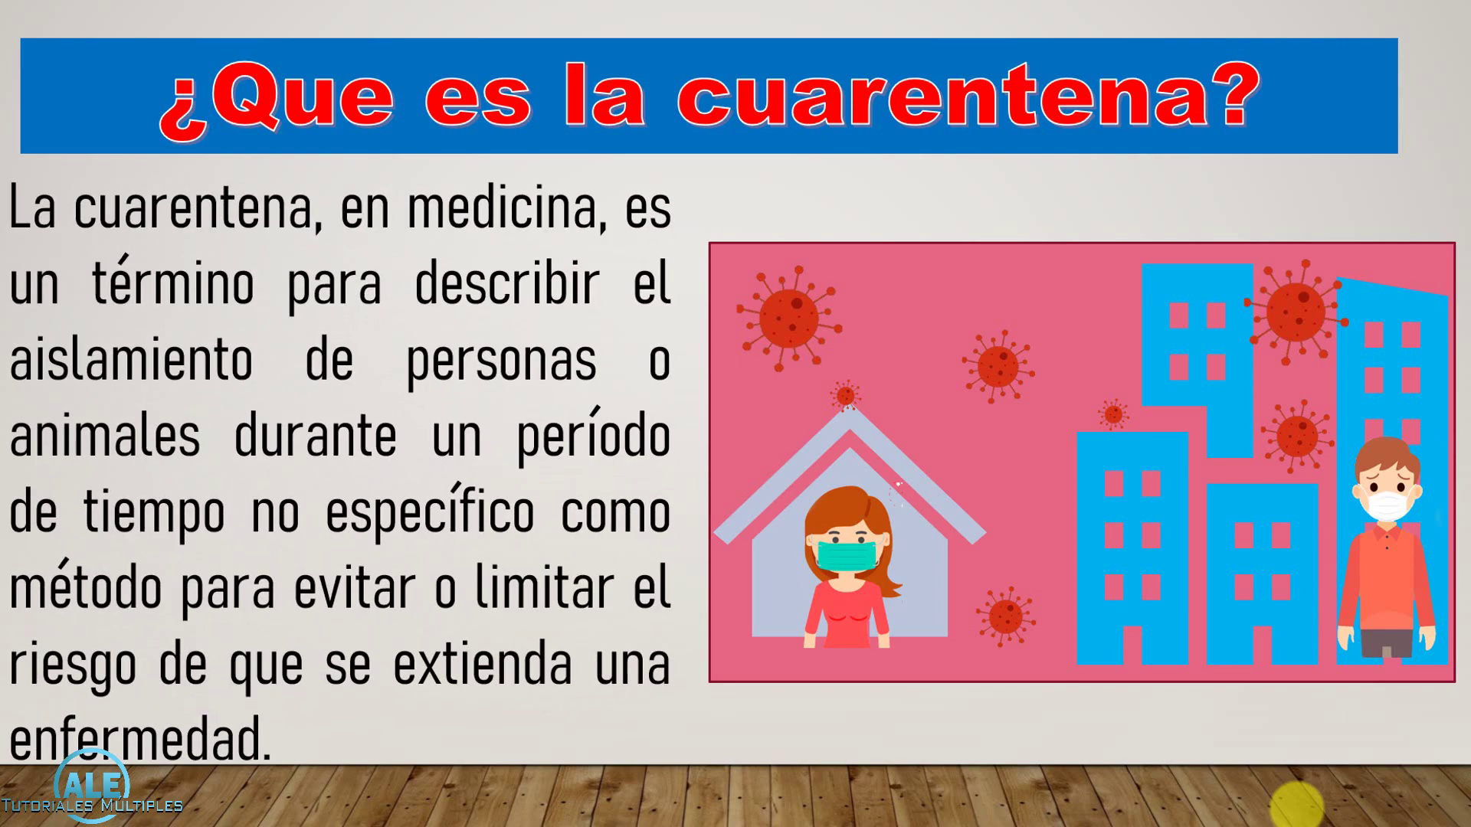
click(1297, 804)
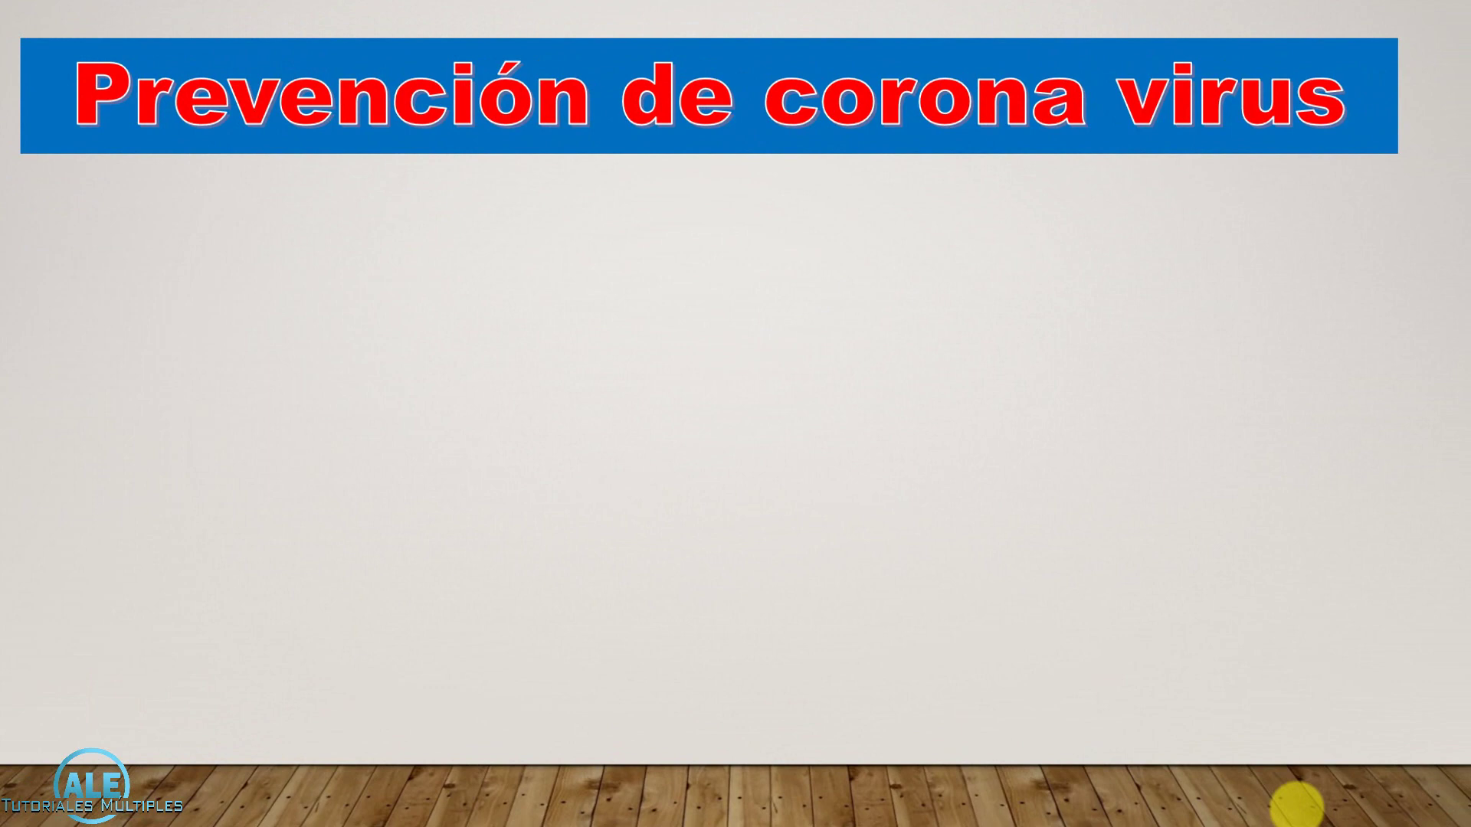
click(1297, 804)
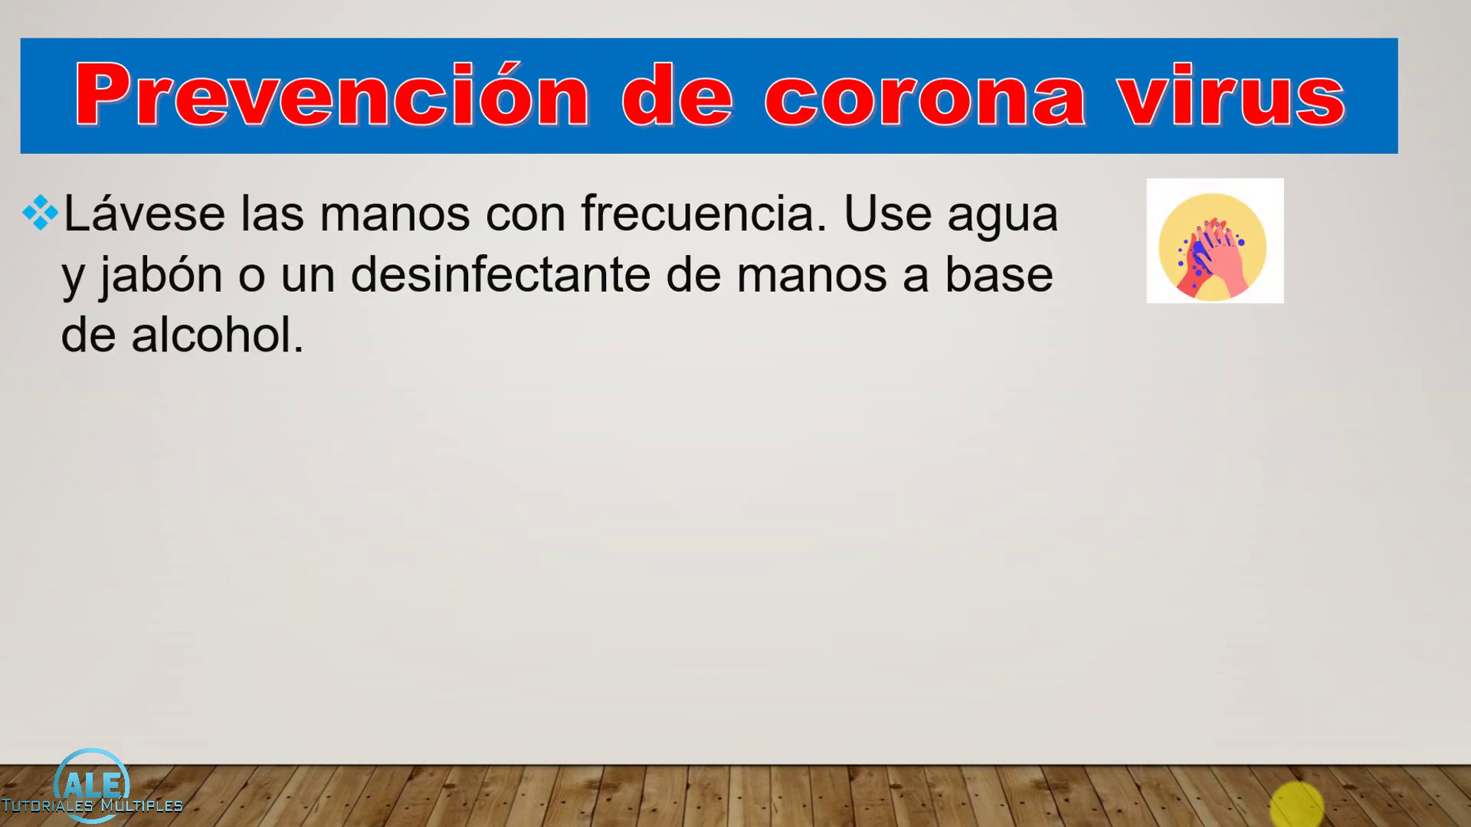
click(1297, 804)
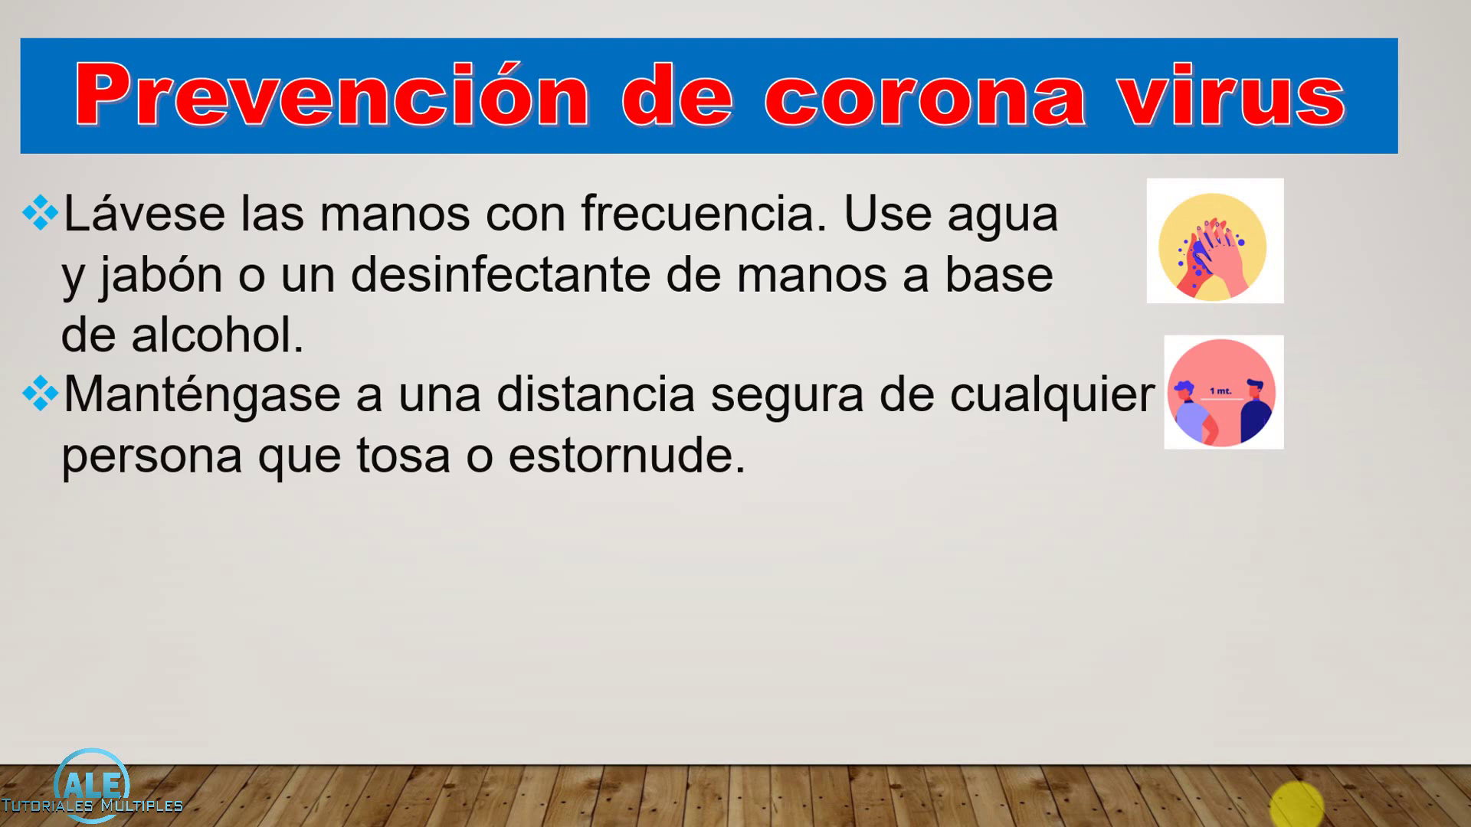
click(1297, 805)
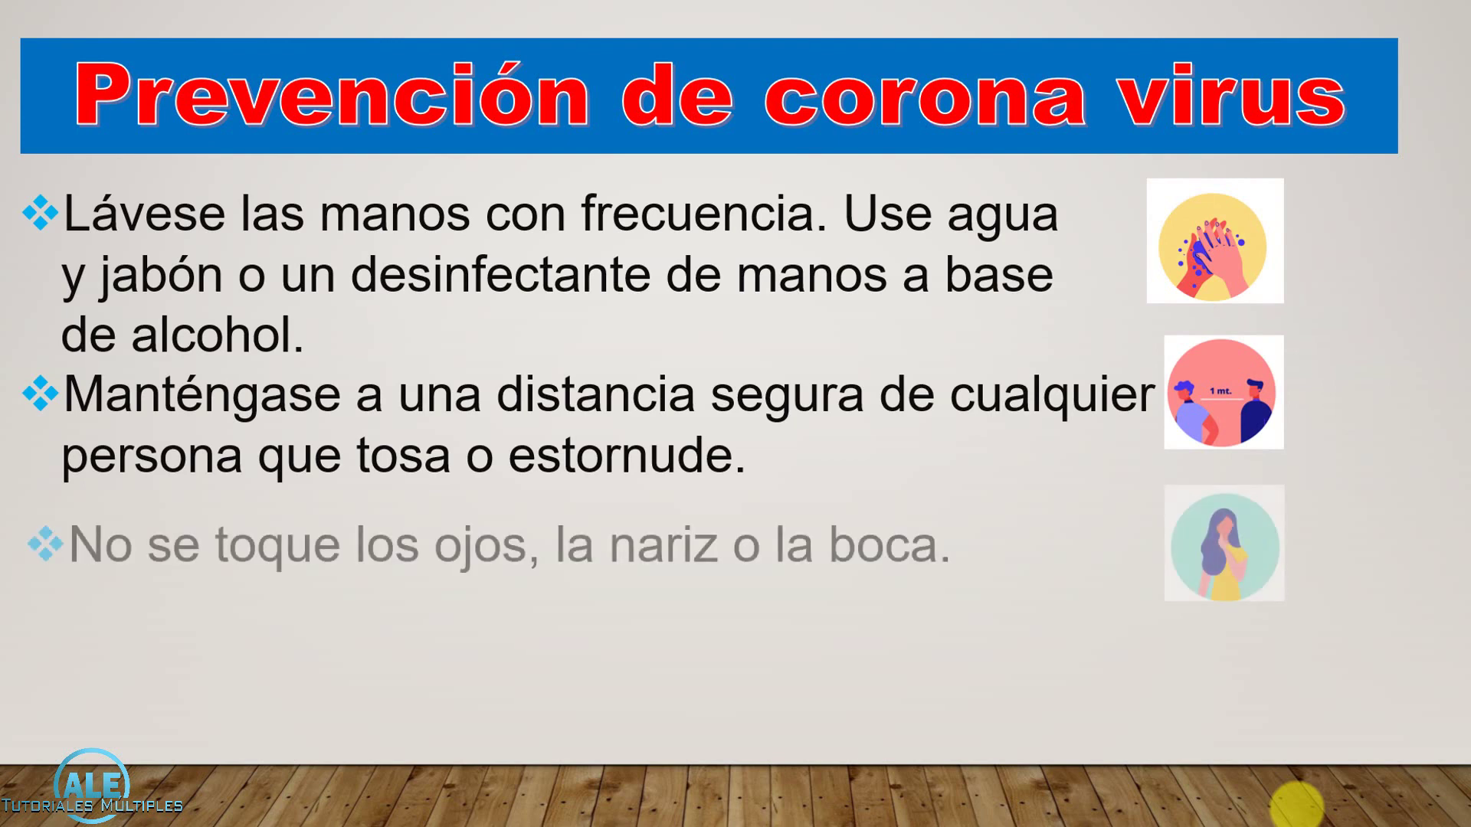
click(1296, 804)
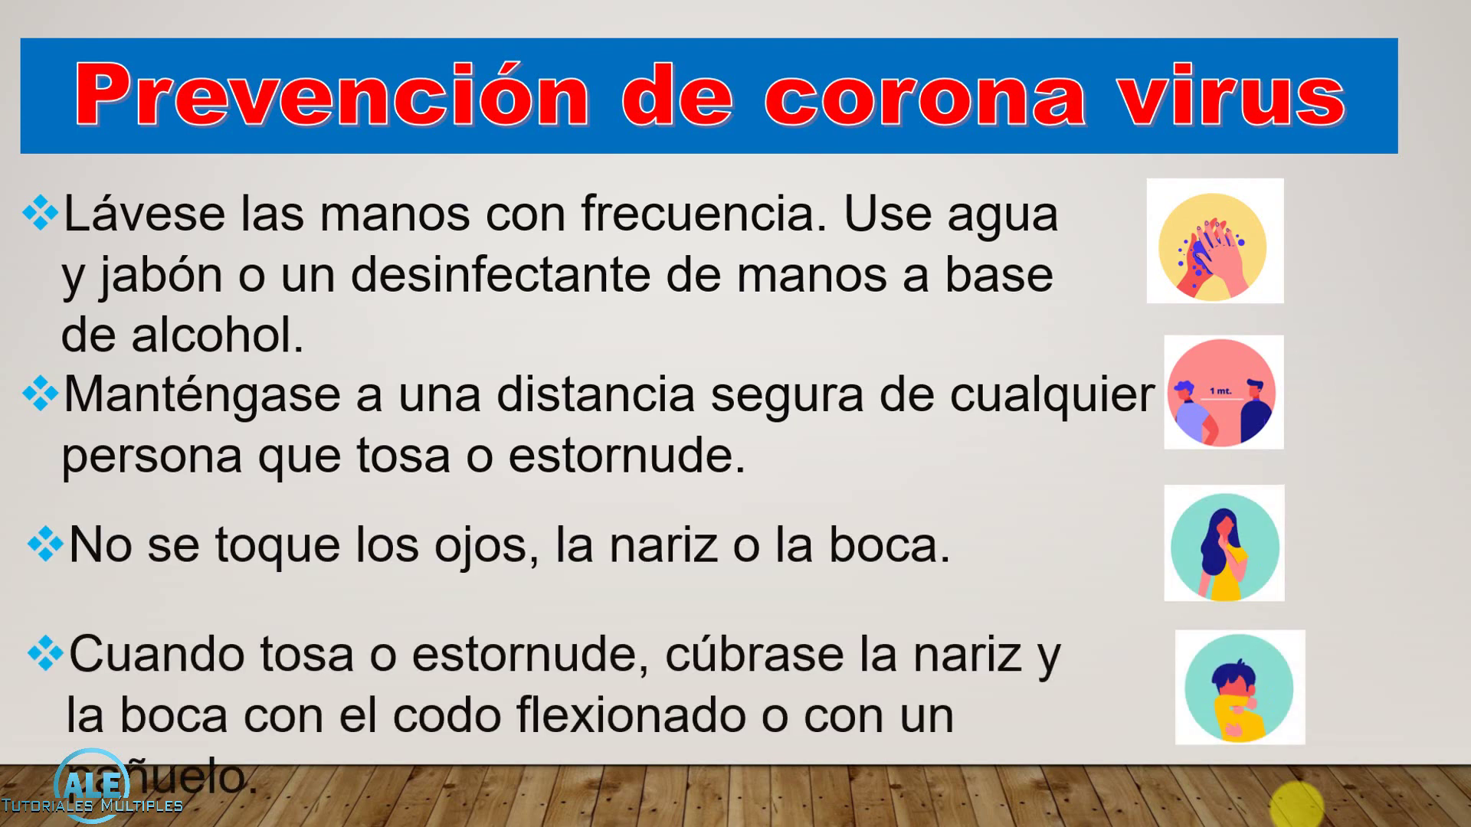
click(1296, 805)
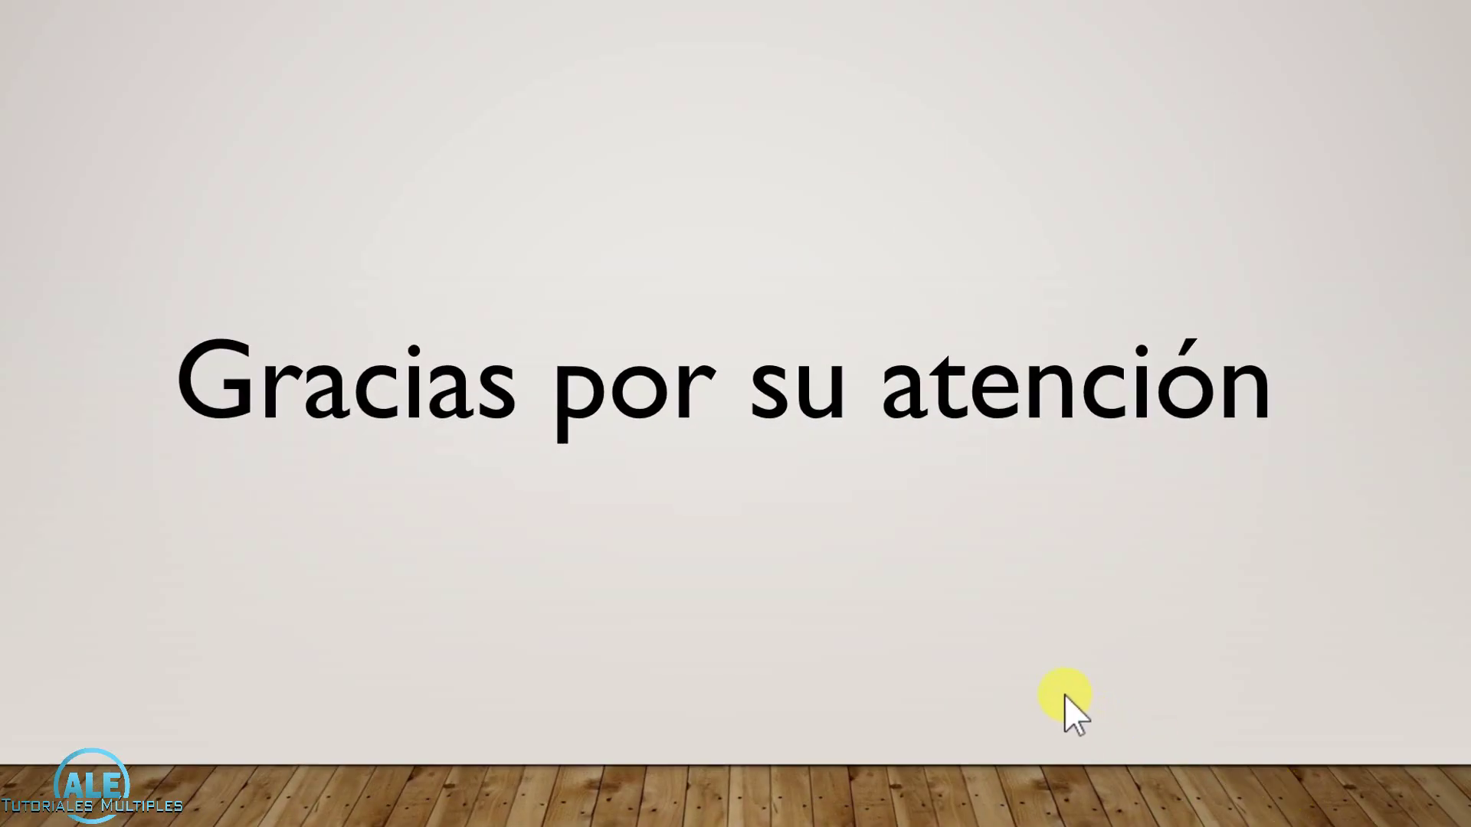
key(Escape)
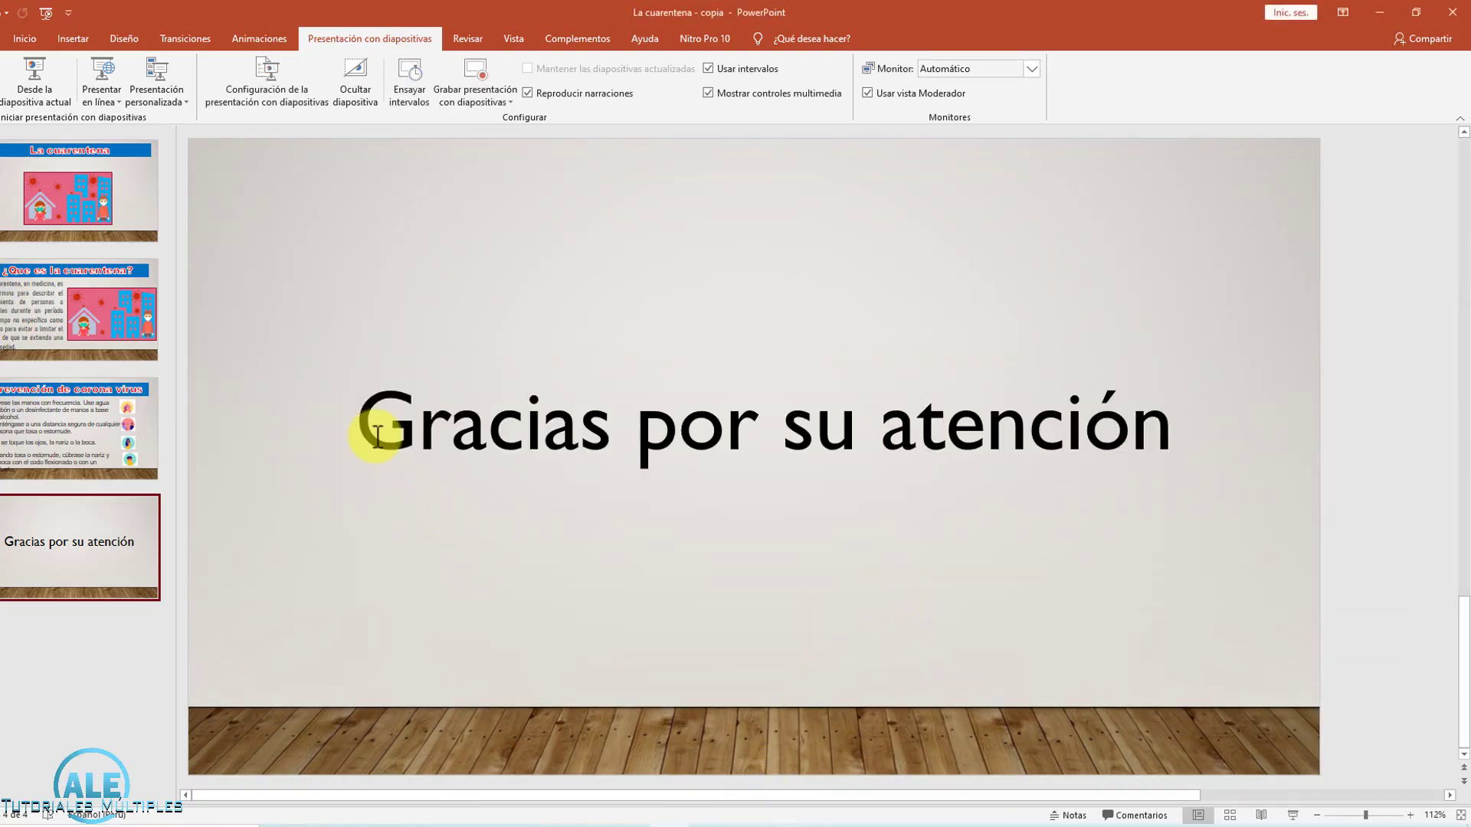
On slide 2, try the Rueda animation on the definition text, then restore Aumentar.
click(49, 287)
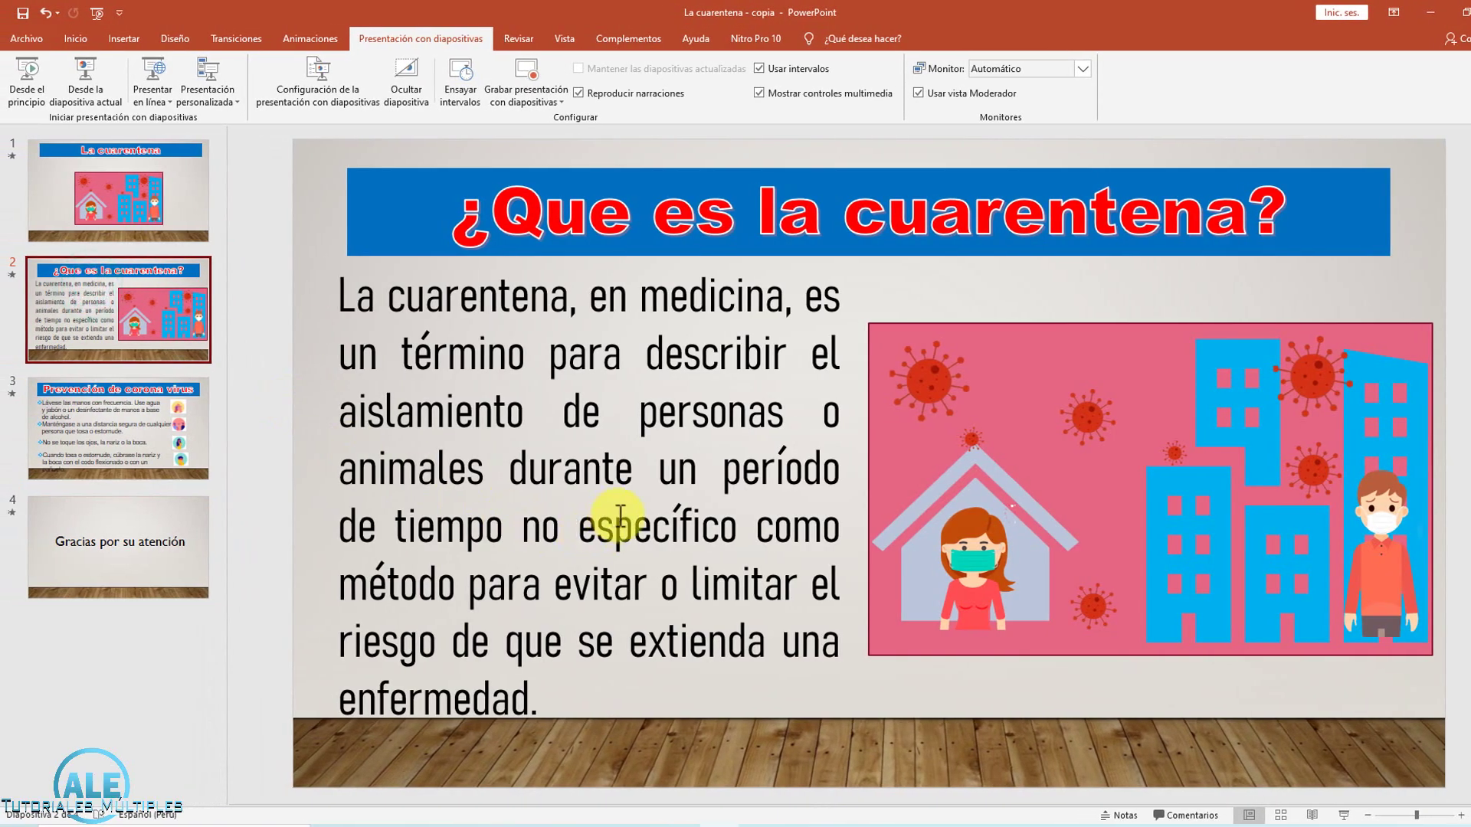
click(620, 513)
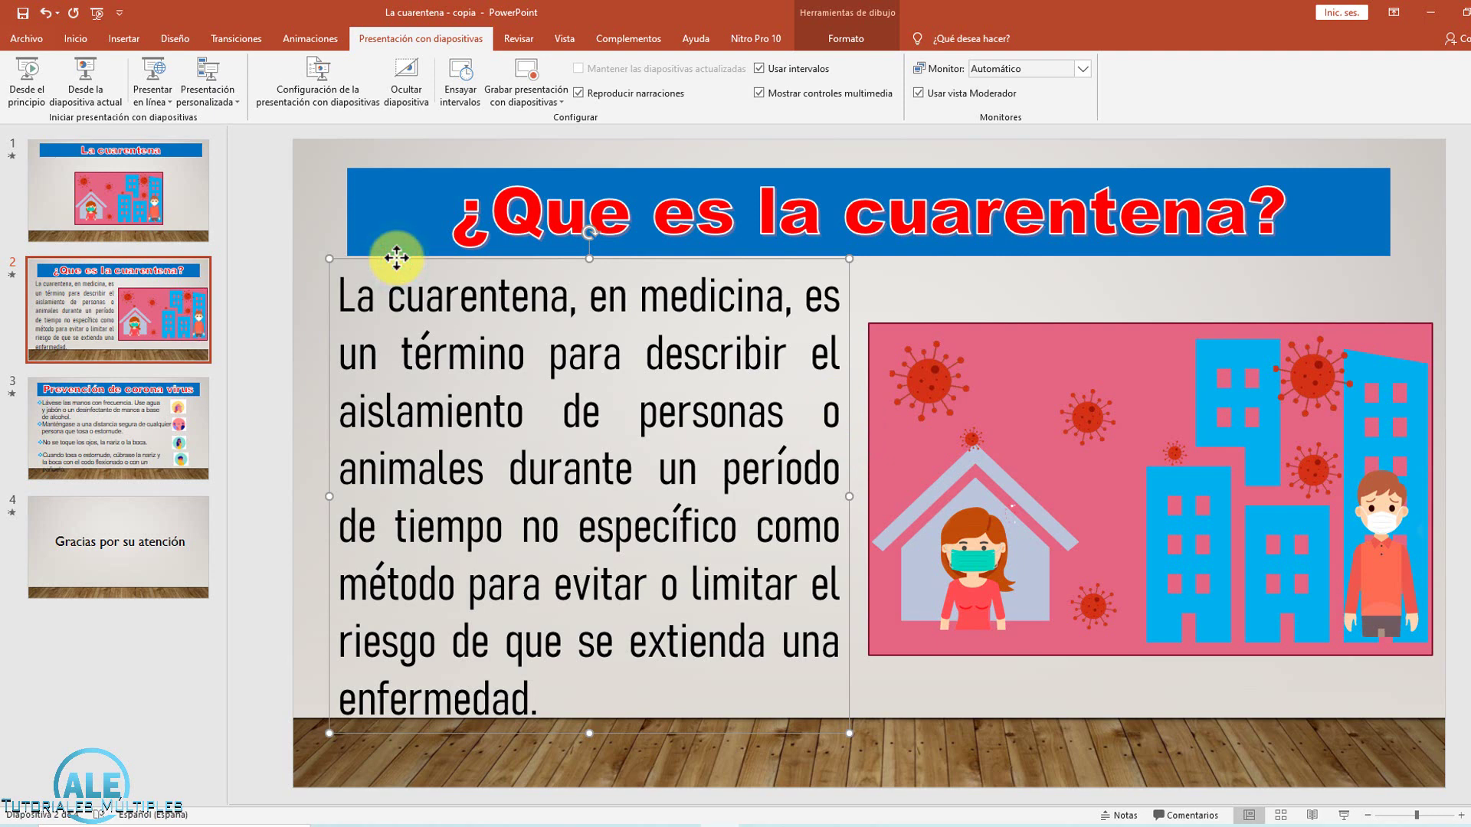
click(310, 39)
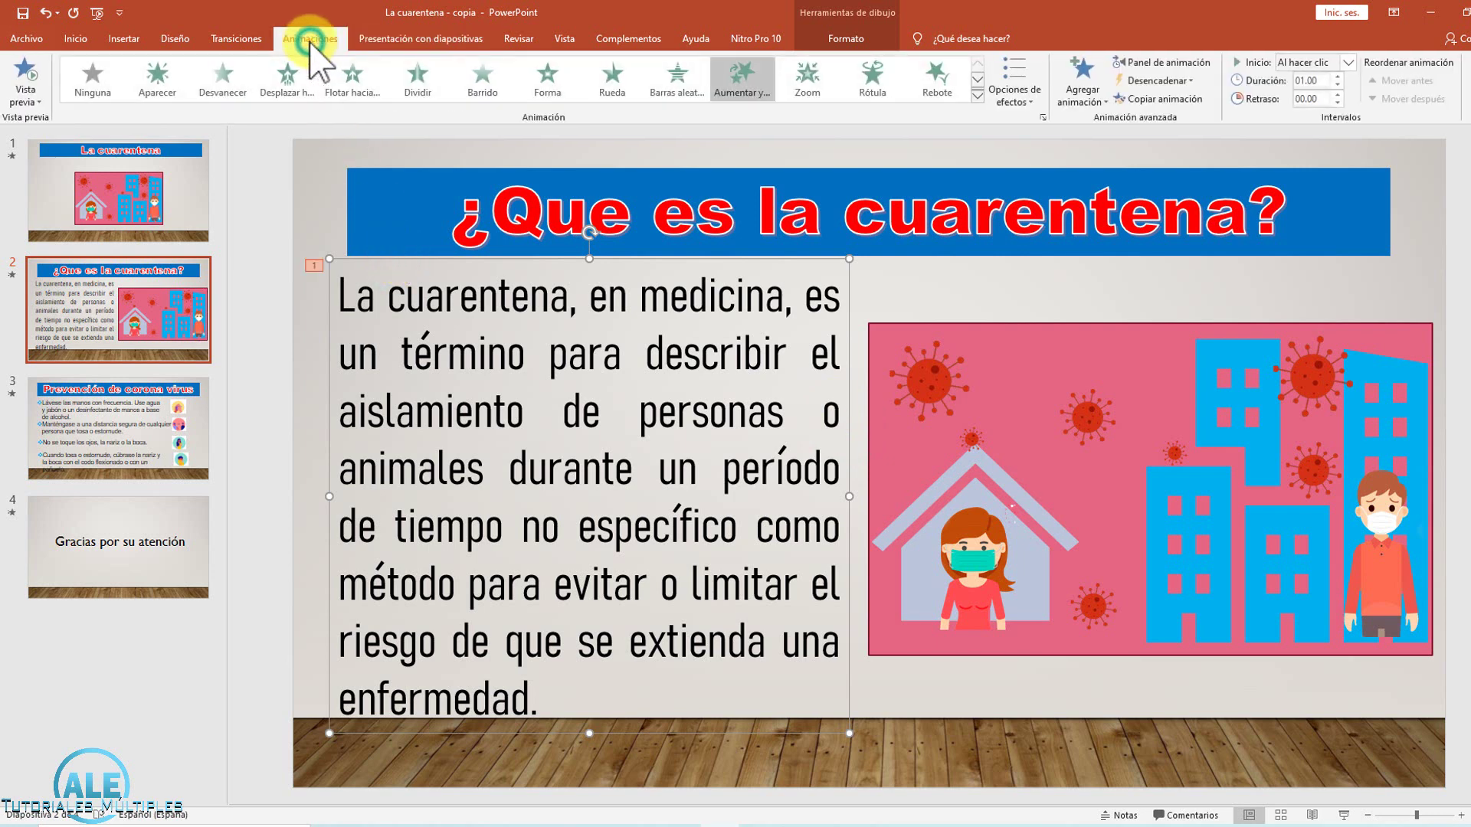
click(610, 84)
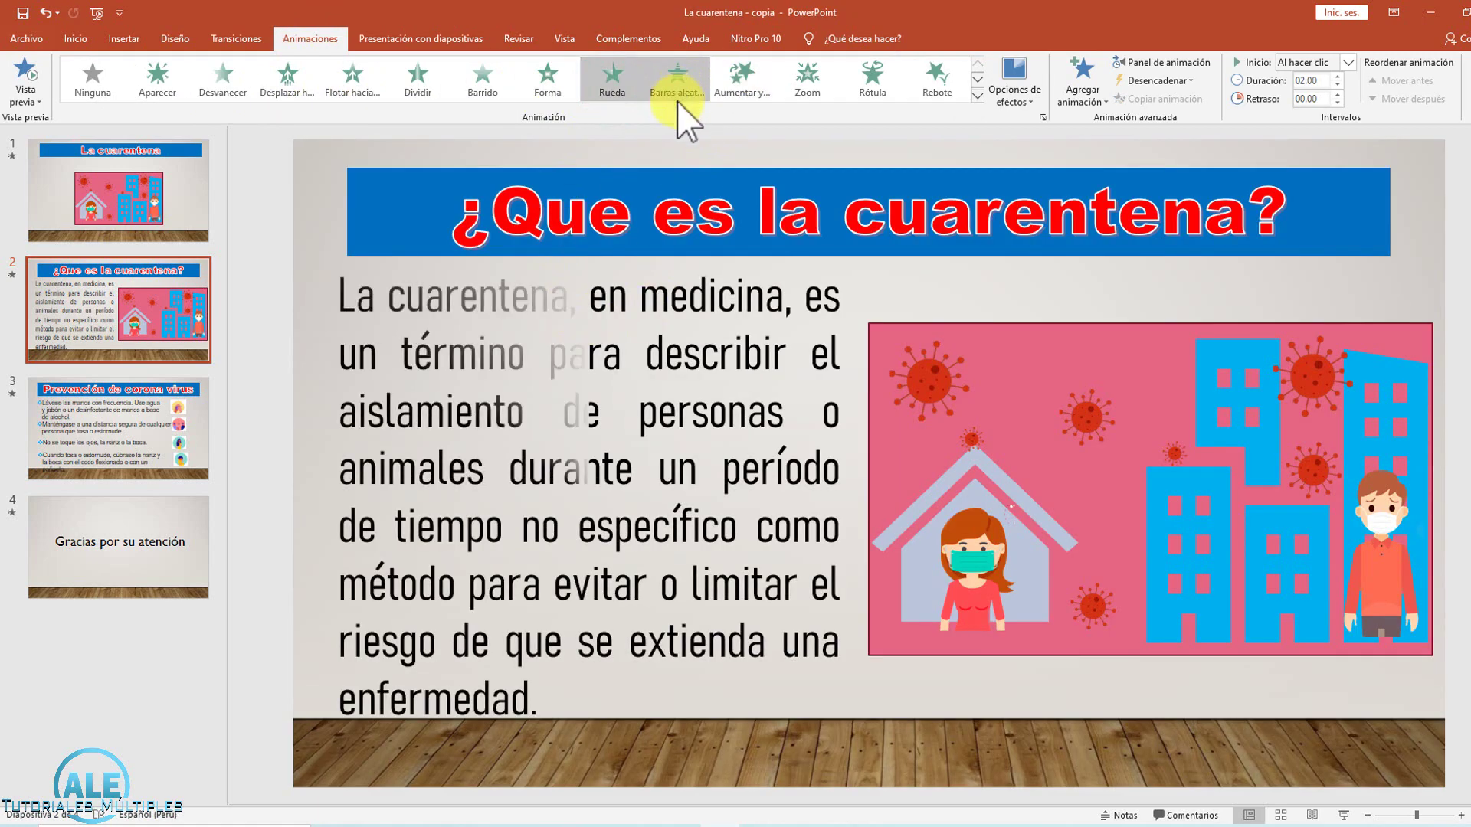
click(740, 81)
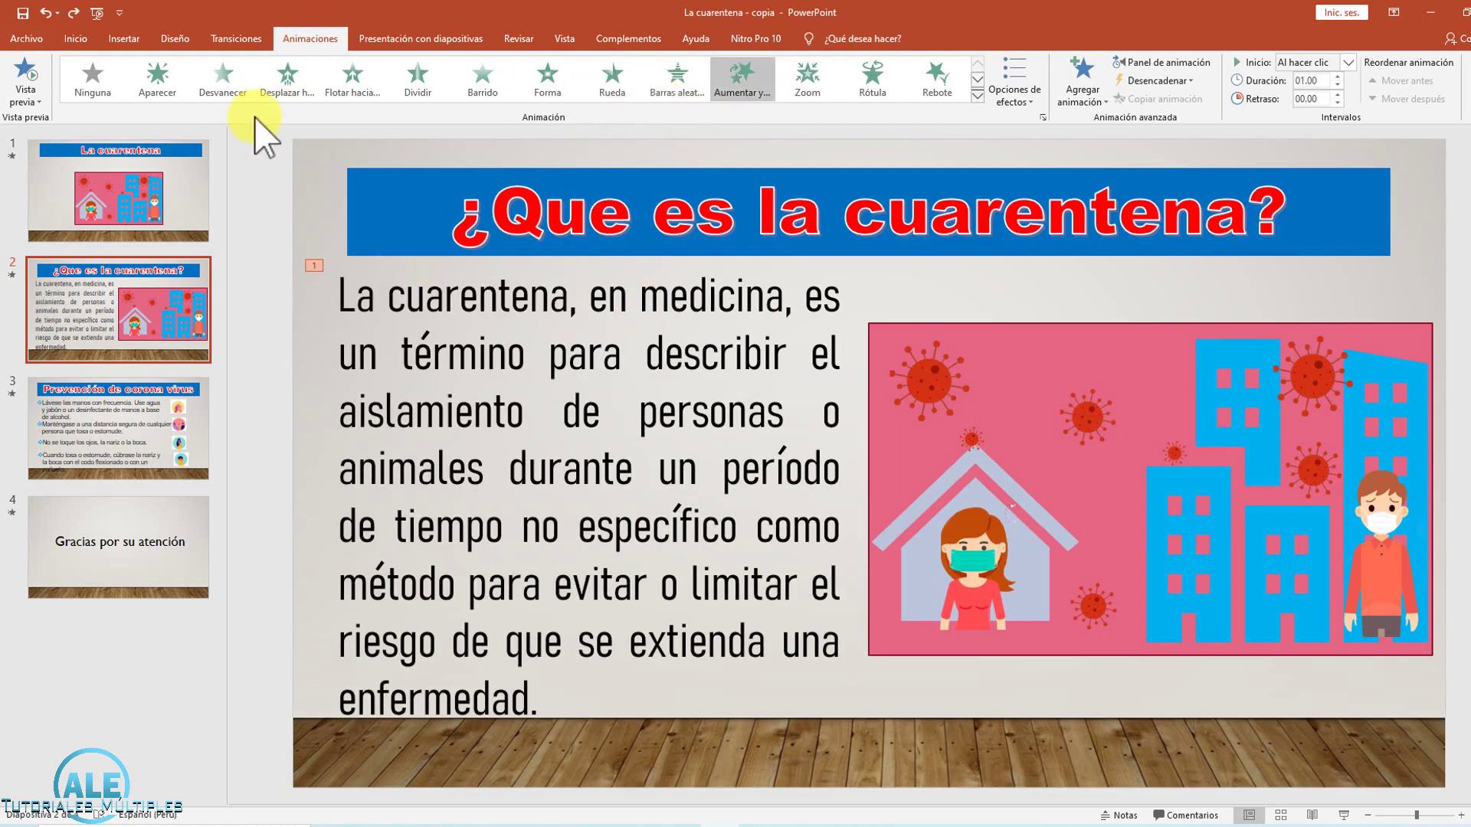
Preview the Puertas, Cubo and Galería transitions, then give slide 2 the Cuadro transition.
click(236, 38)
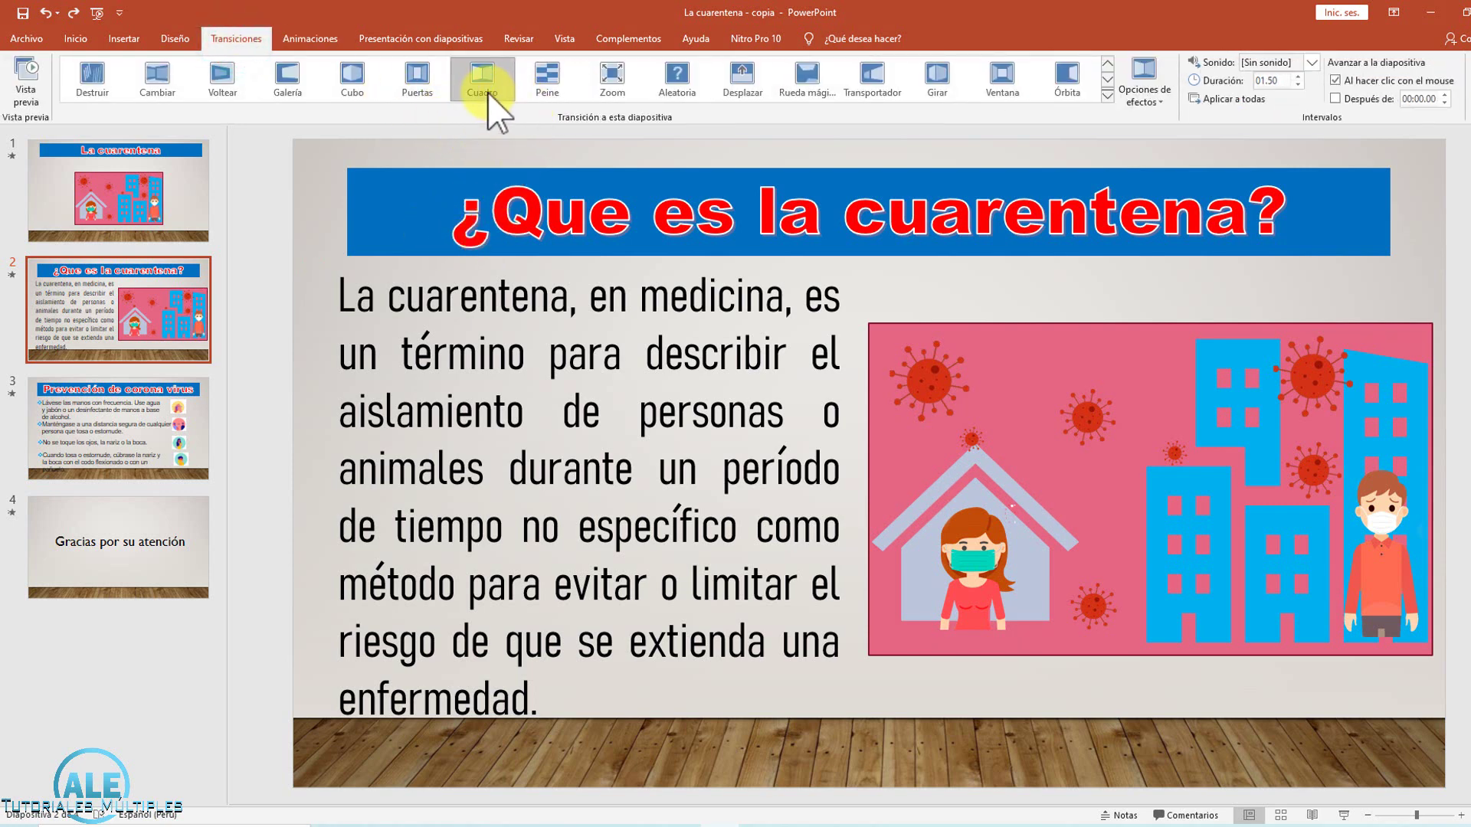
click(416, 91)
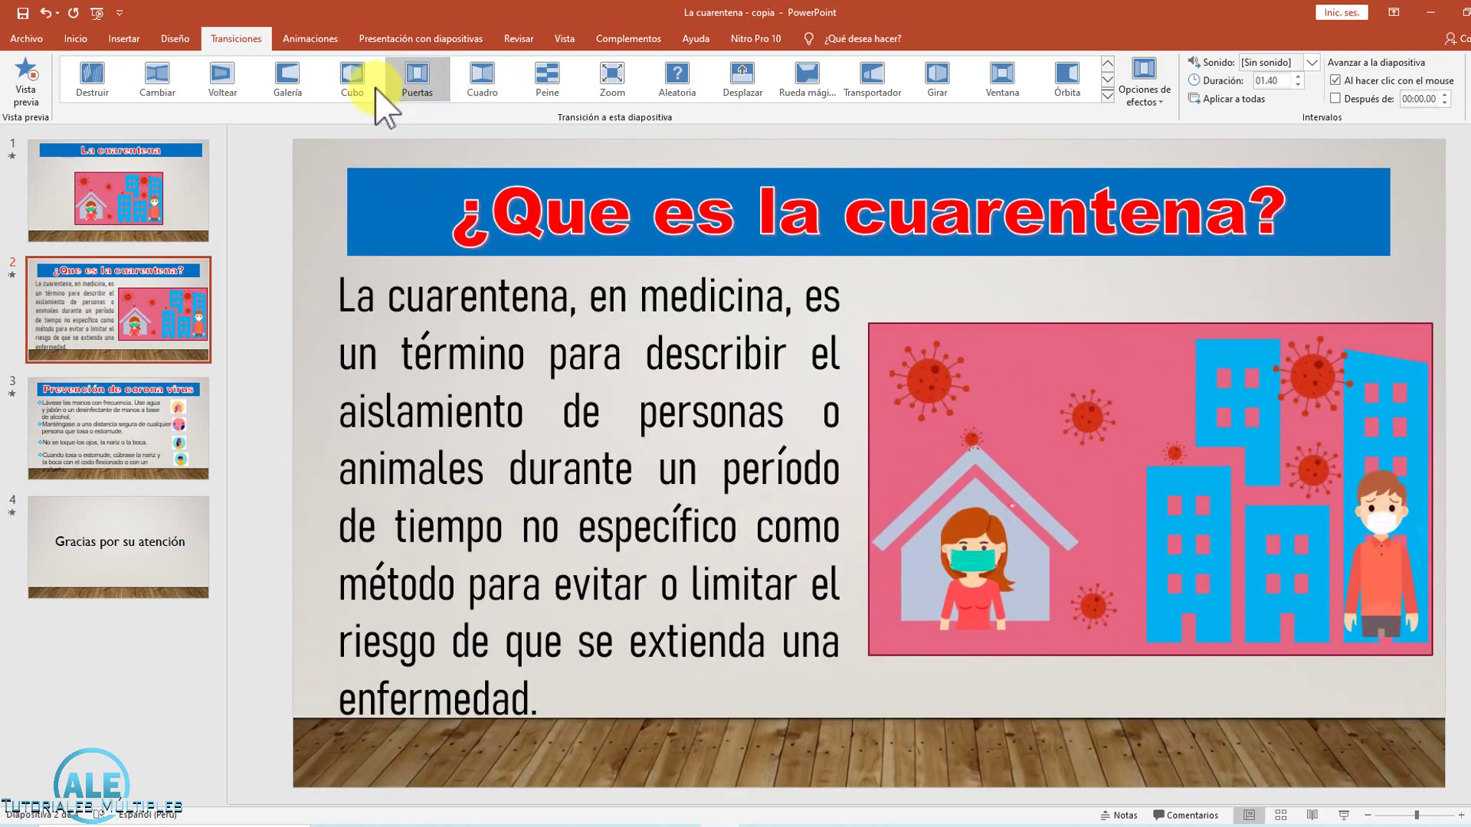
click(357, 85)
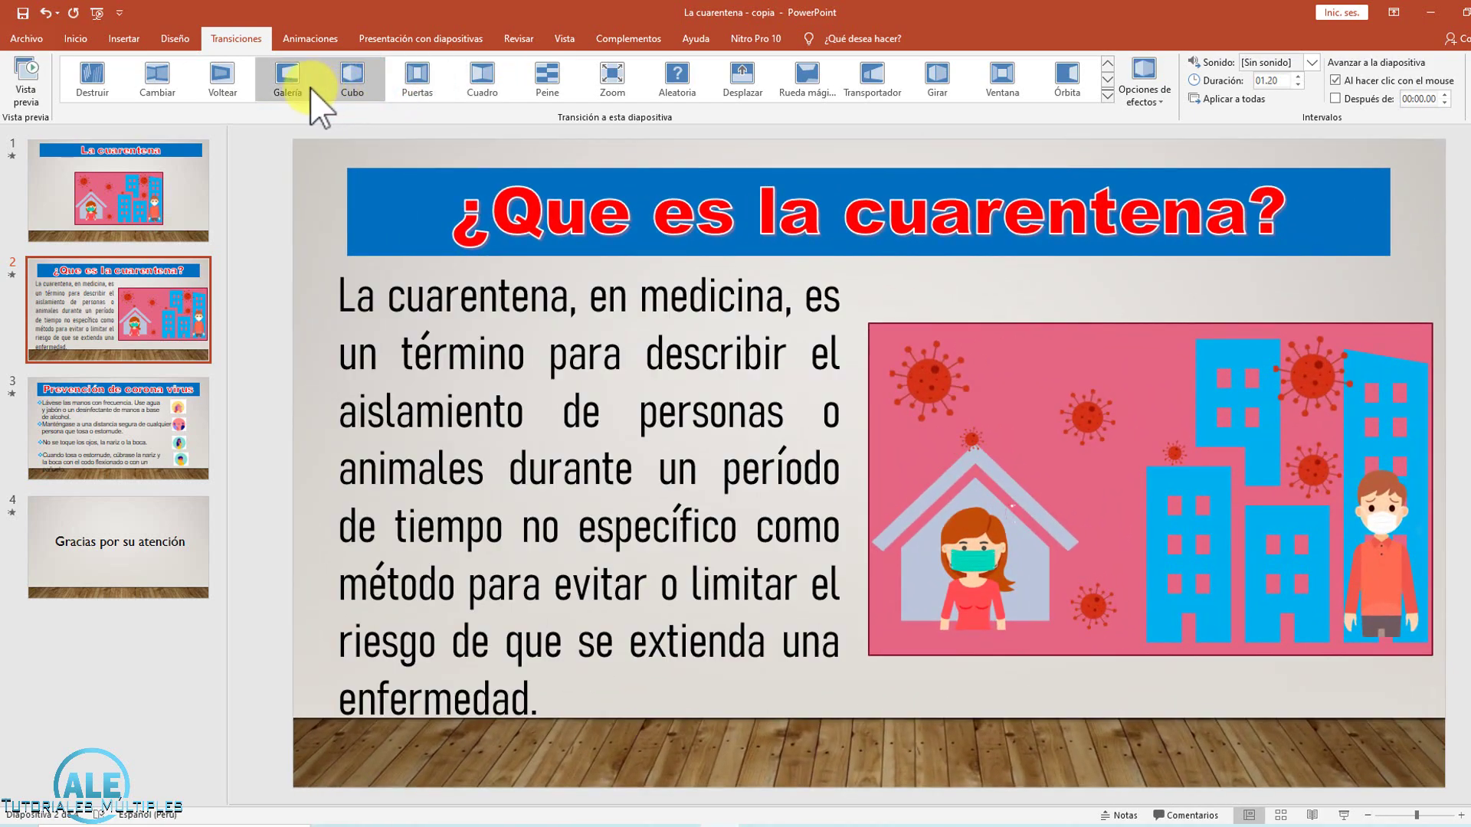
click(300, 91)
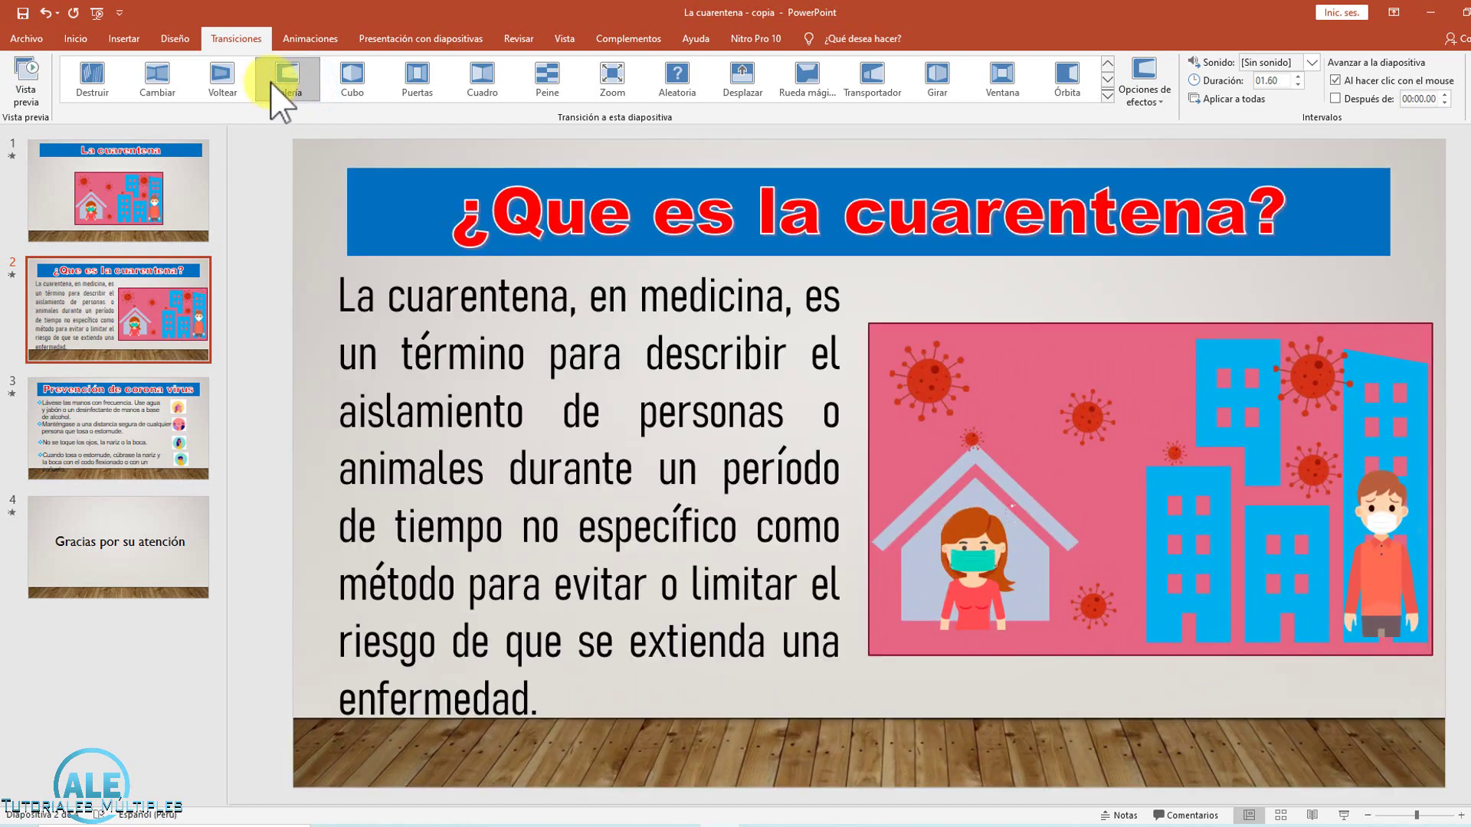
click(480, 91)
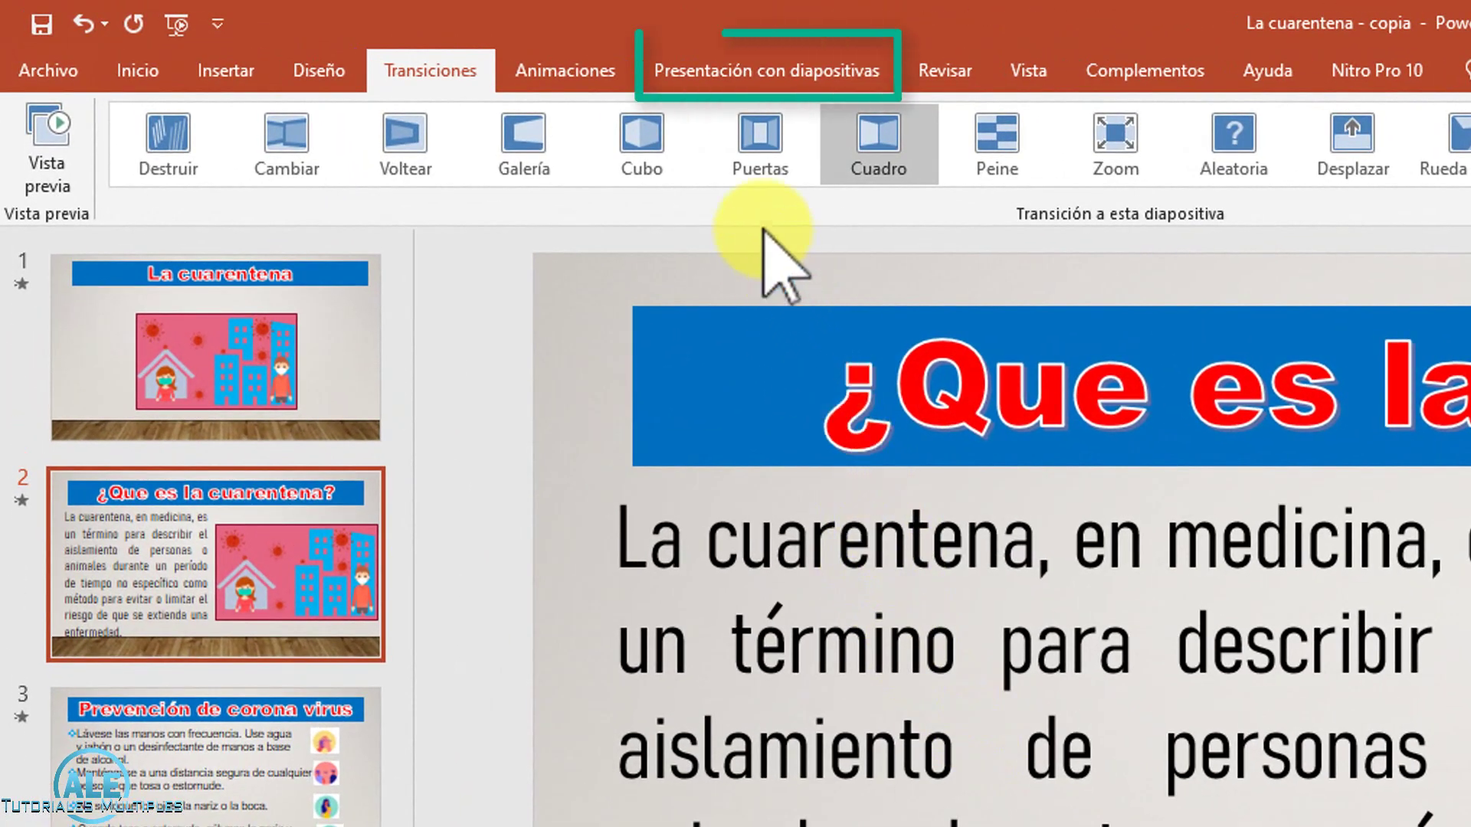
Choose Grabar desde el principio under Grabar presentación con diapositivas.
click(760, 76)
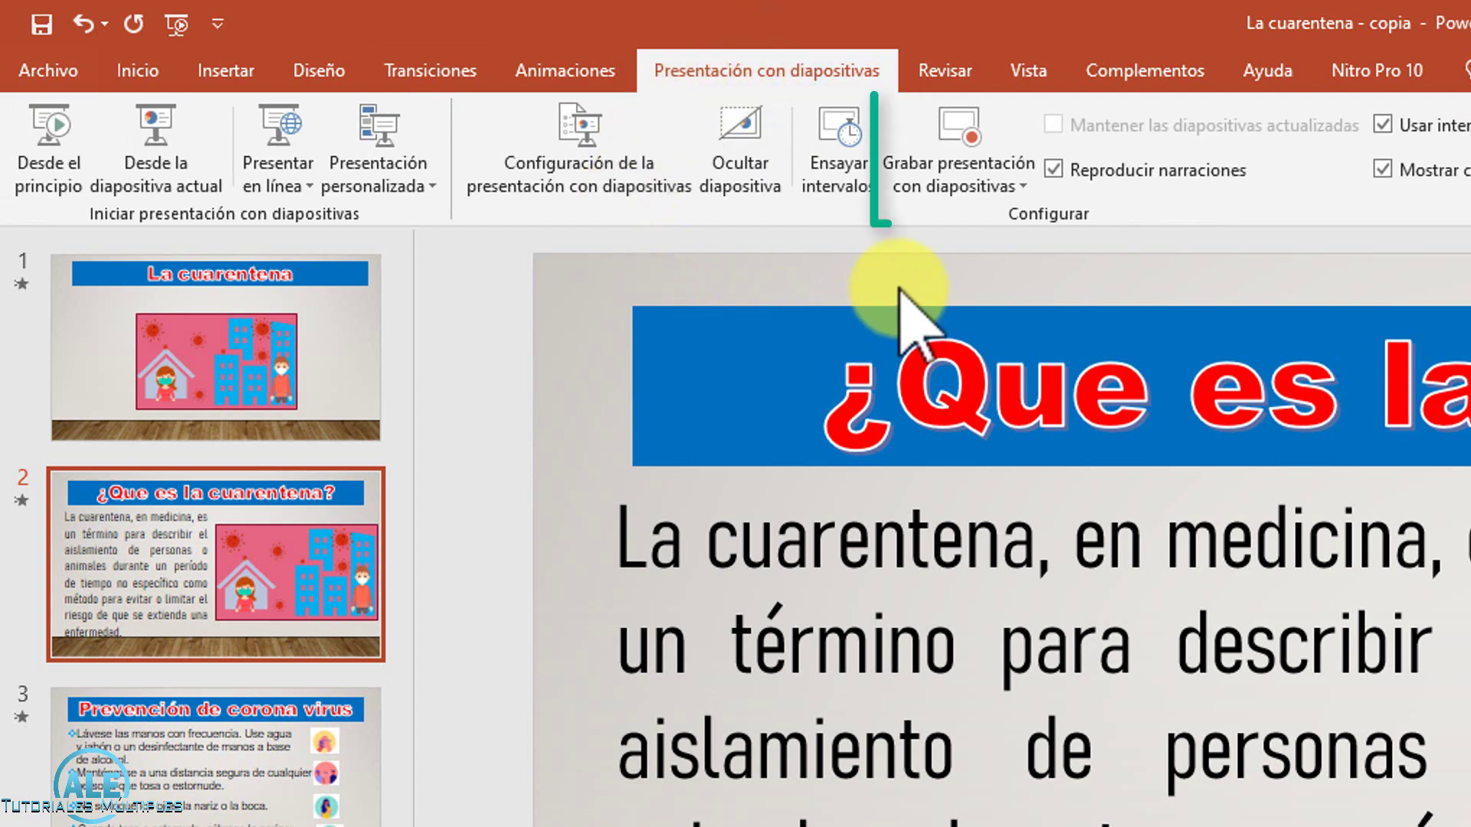
click(961, 187)
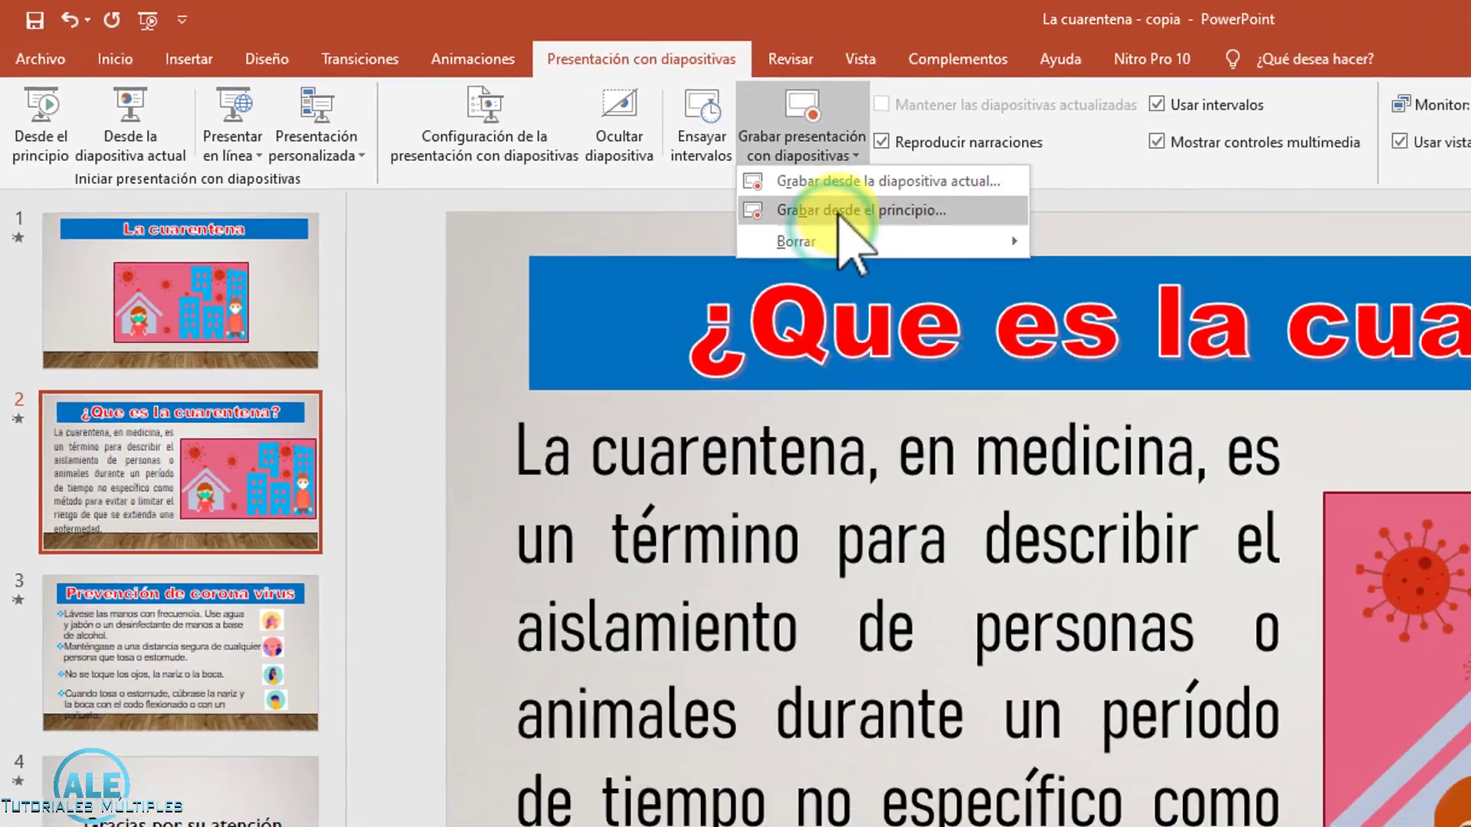
click(571, 150)
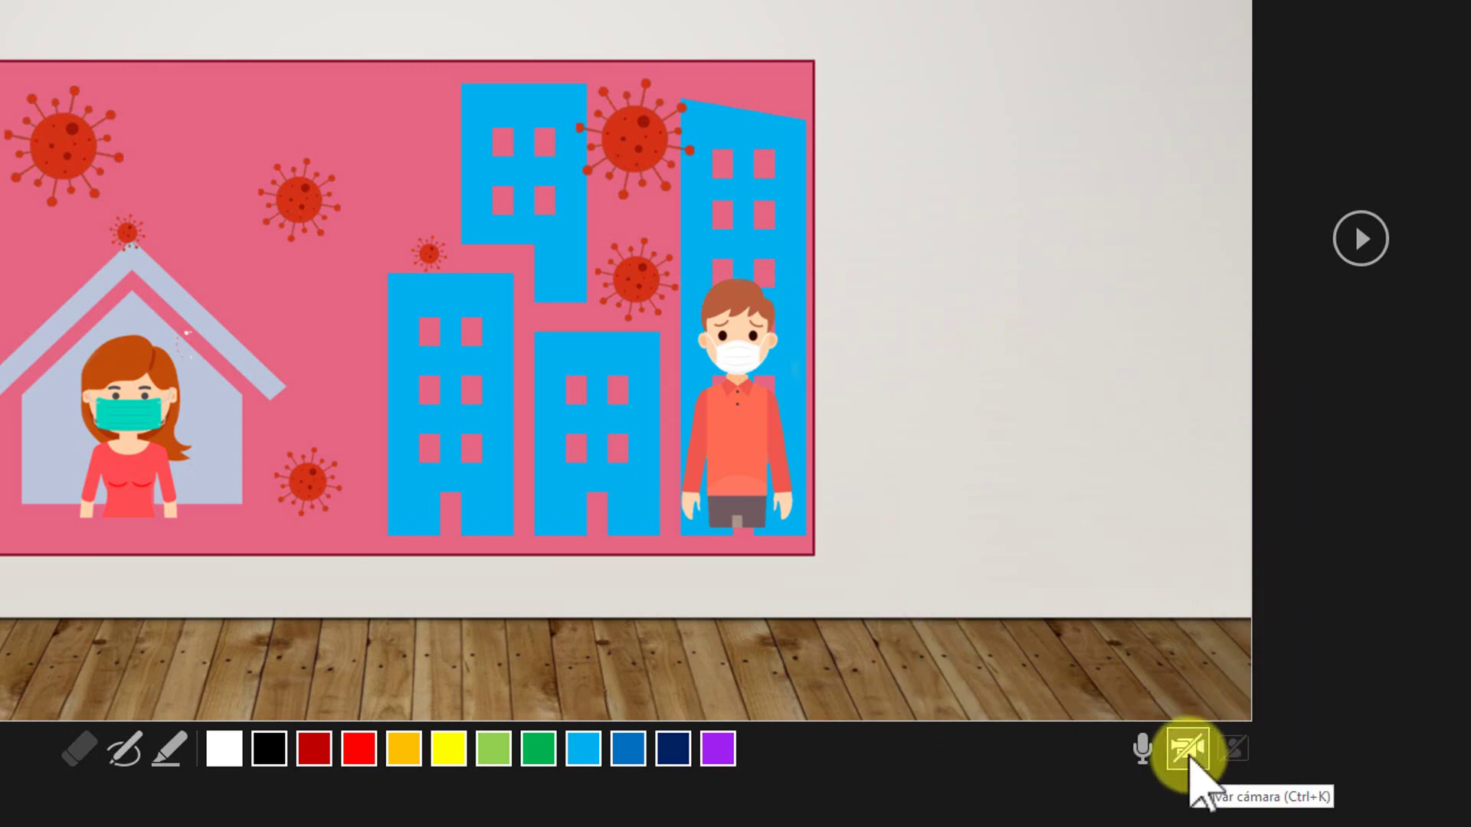
Toggle the camera on and back off, then begin recording slide 1 with GRABAR.
click(1189, 747)
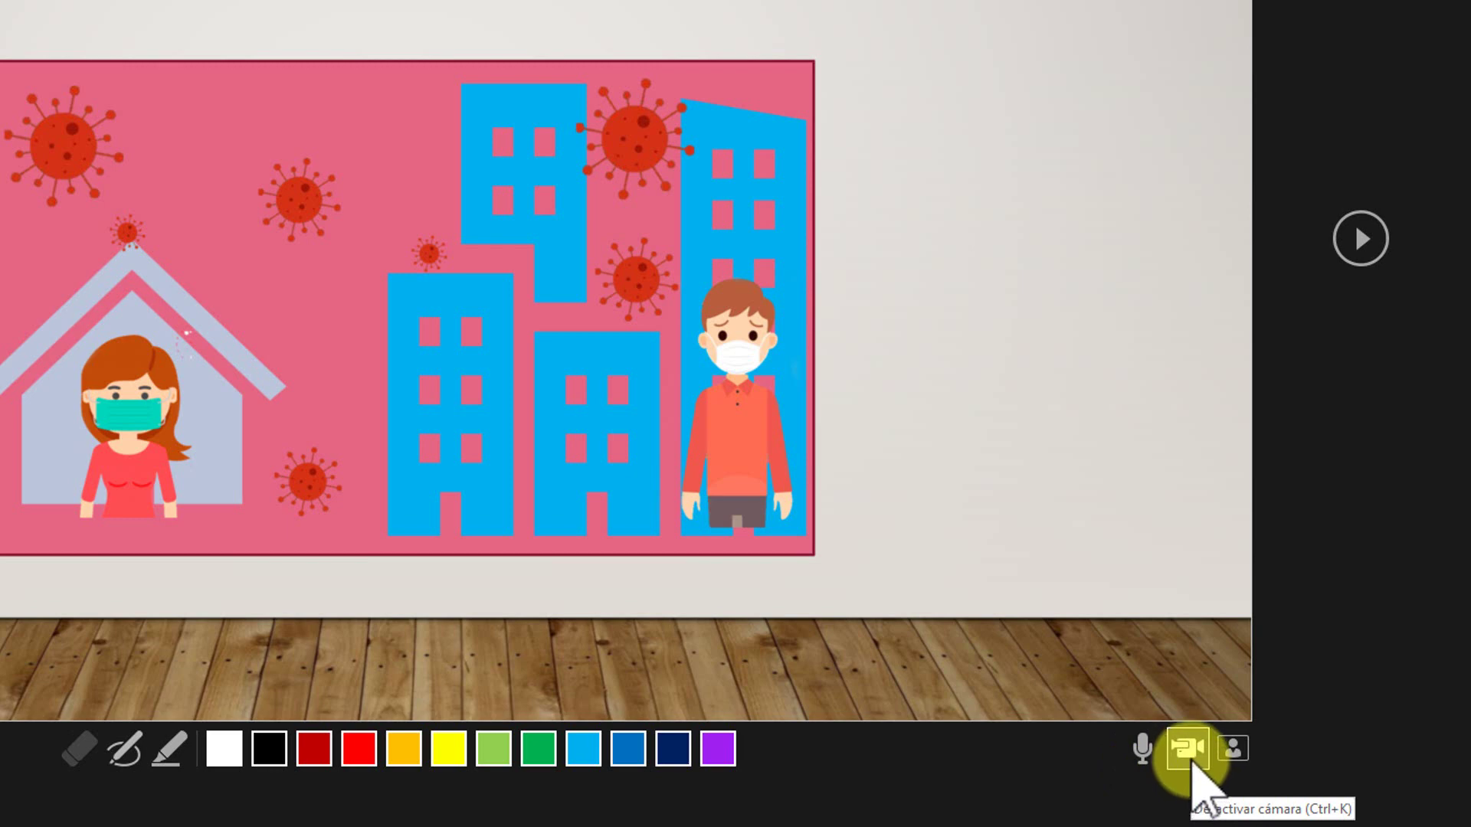
click(1189, 751)
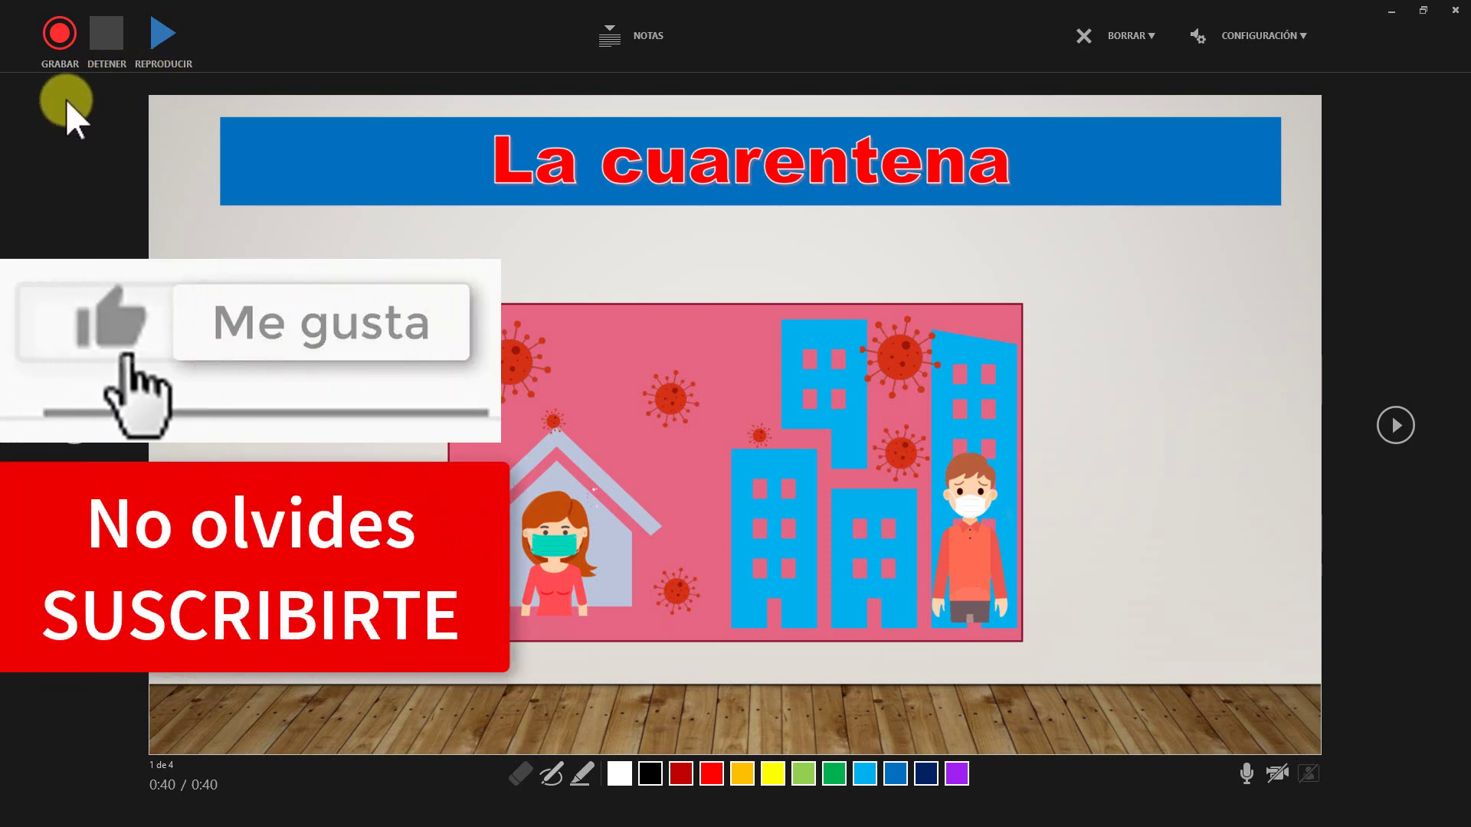
click(59, 42)
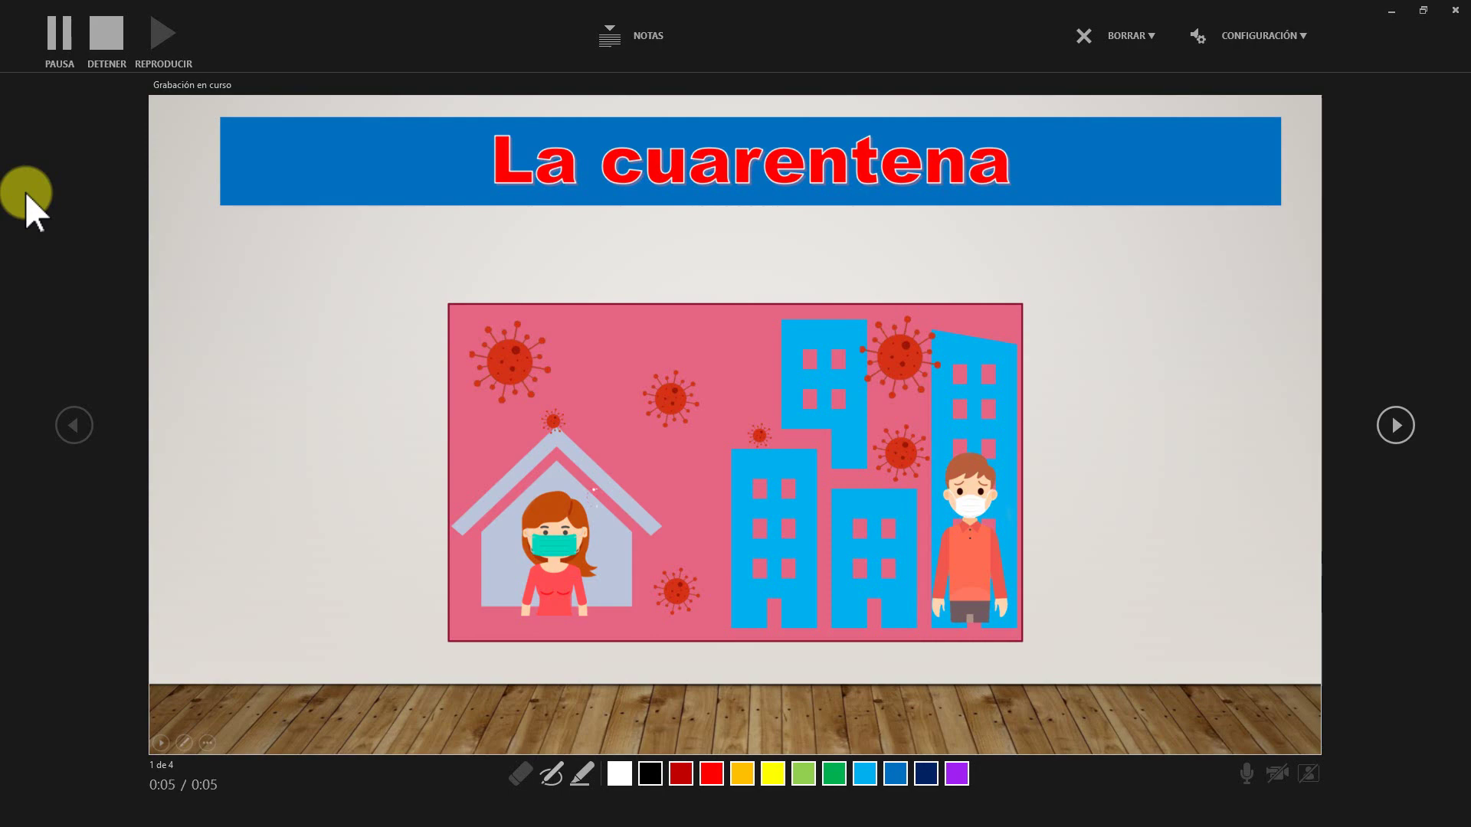
On slide 2, reveal the text and highlight 'personas' and 'La cuarentena' in yellow.
click(1380, 429)
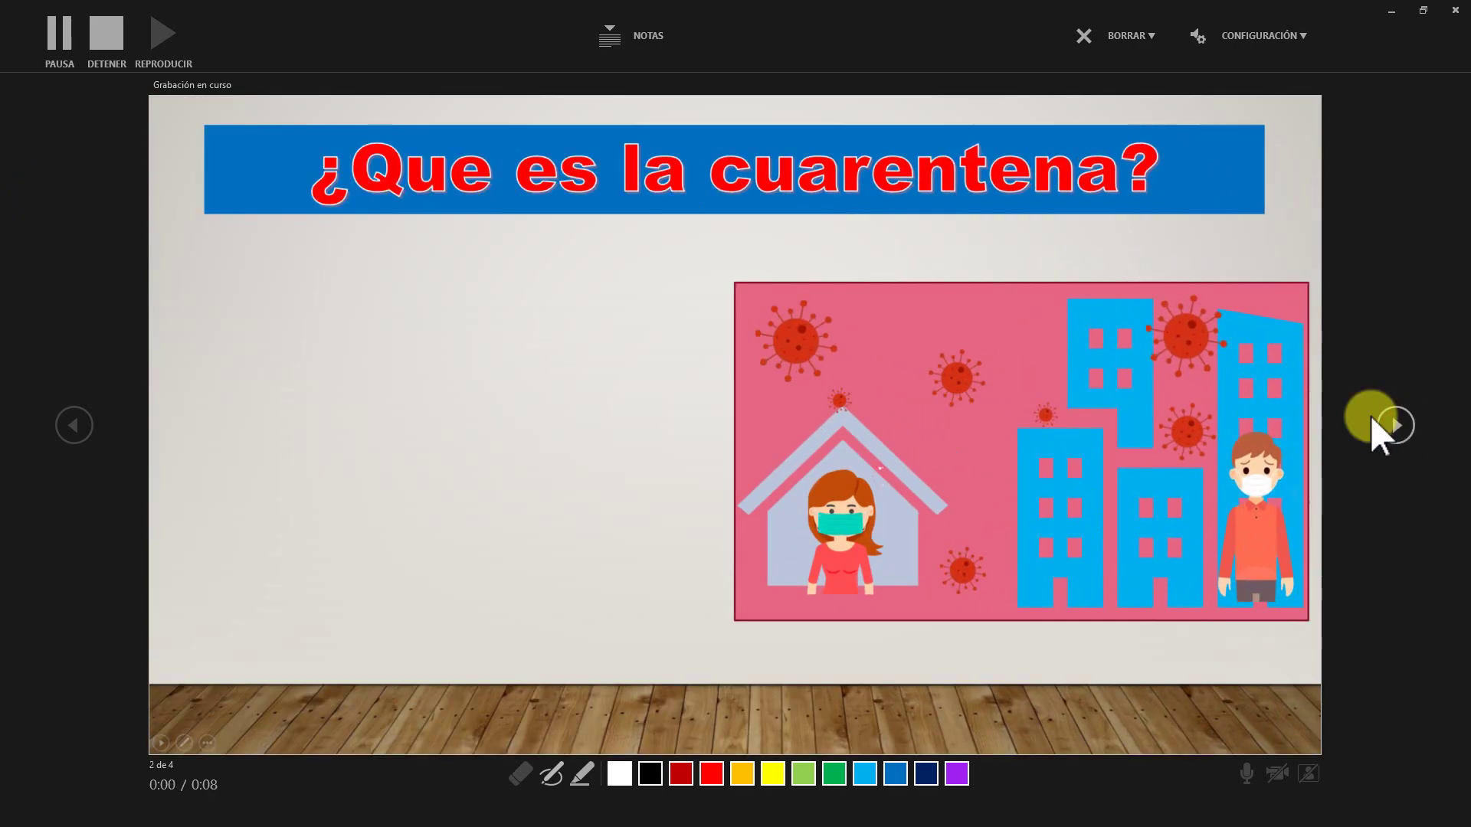
click(1257, 480)
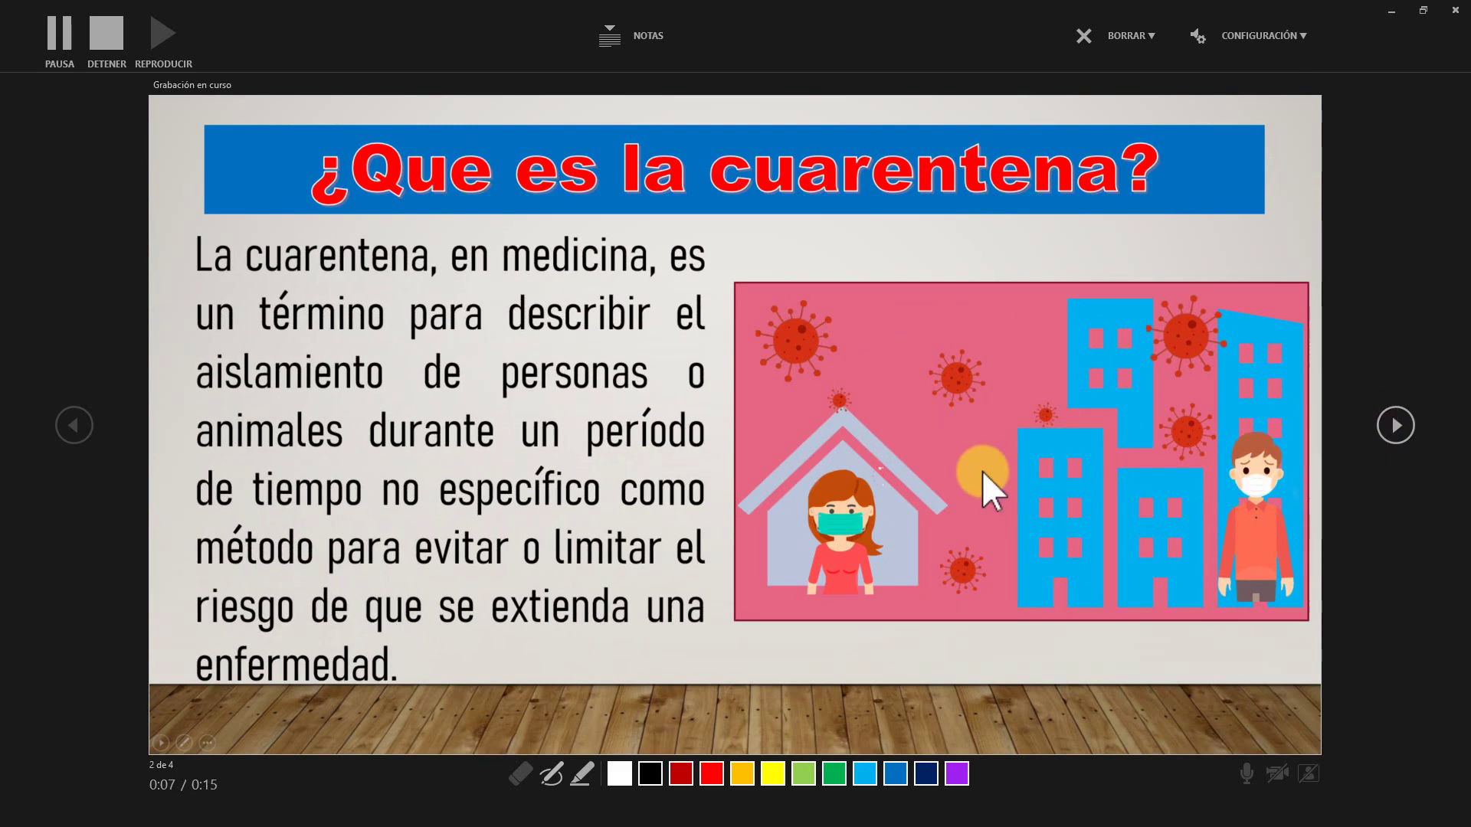
click(583, 774)
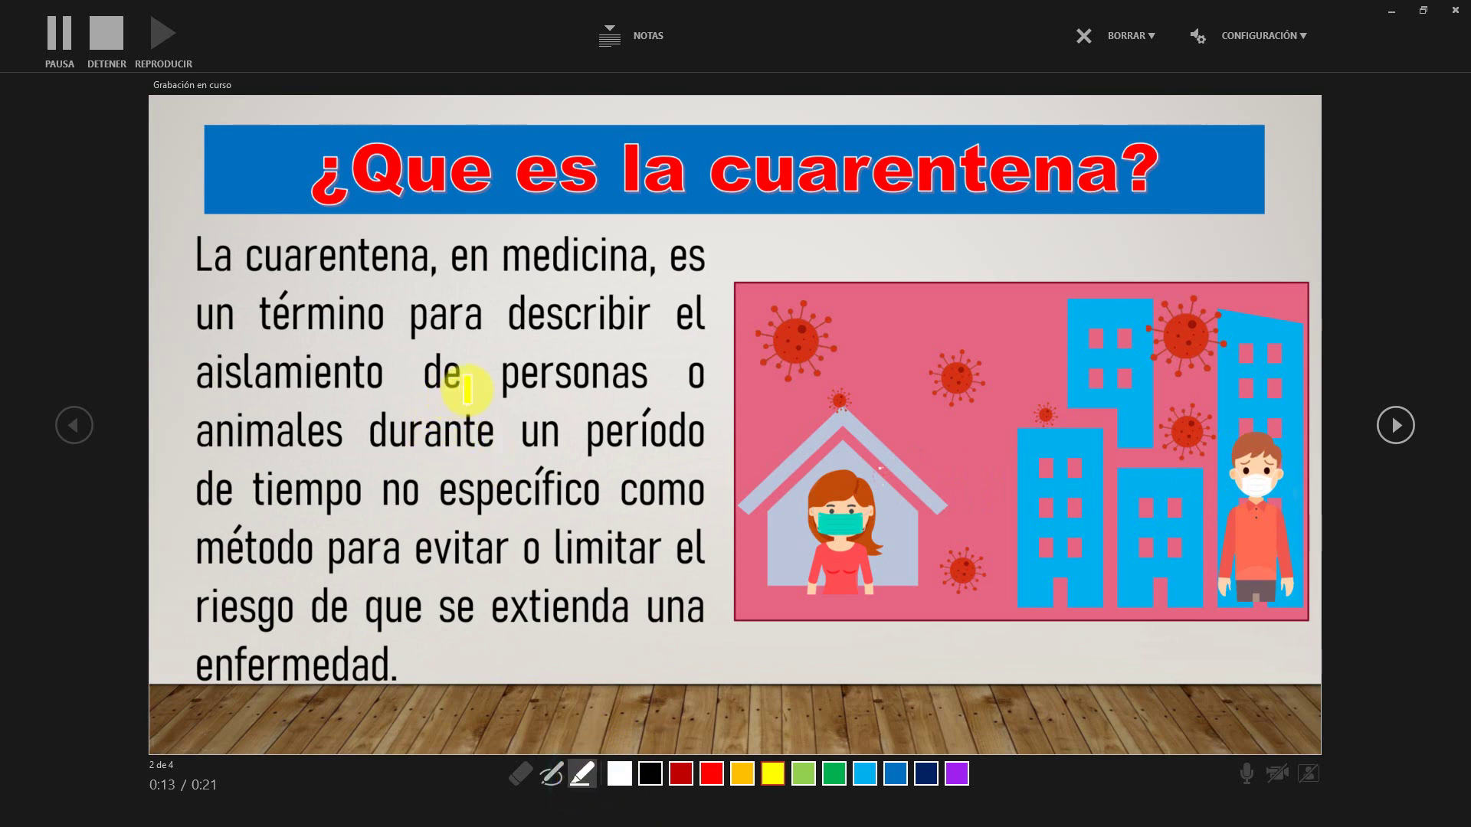
drag(553, 383, 646, 386)
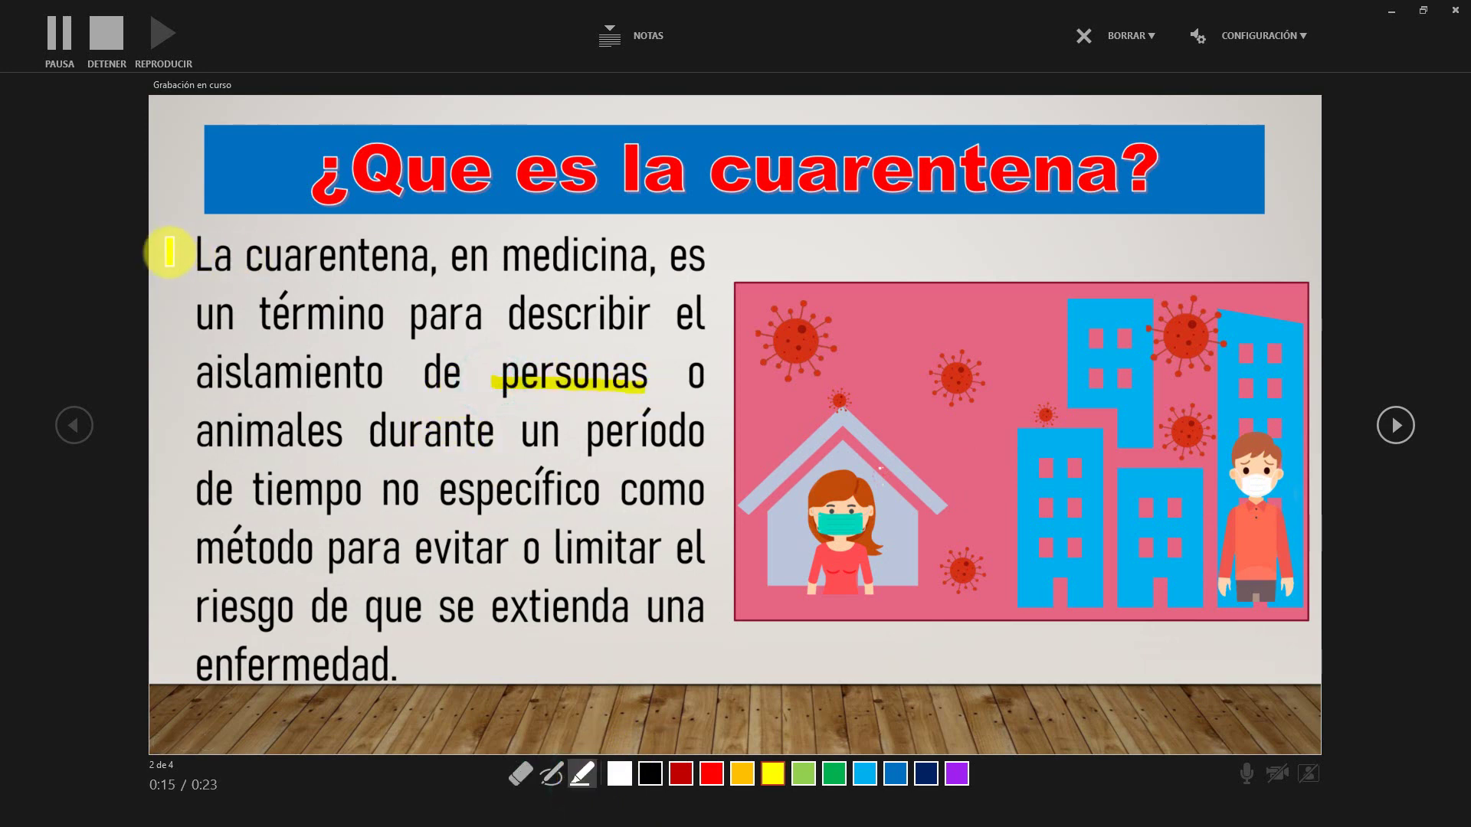
drag(205, 270, 427, 277)
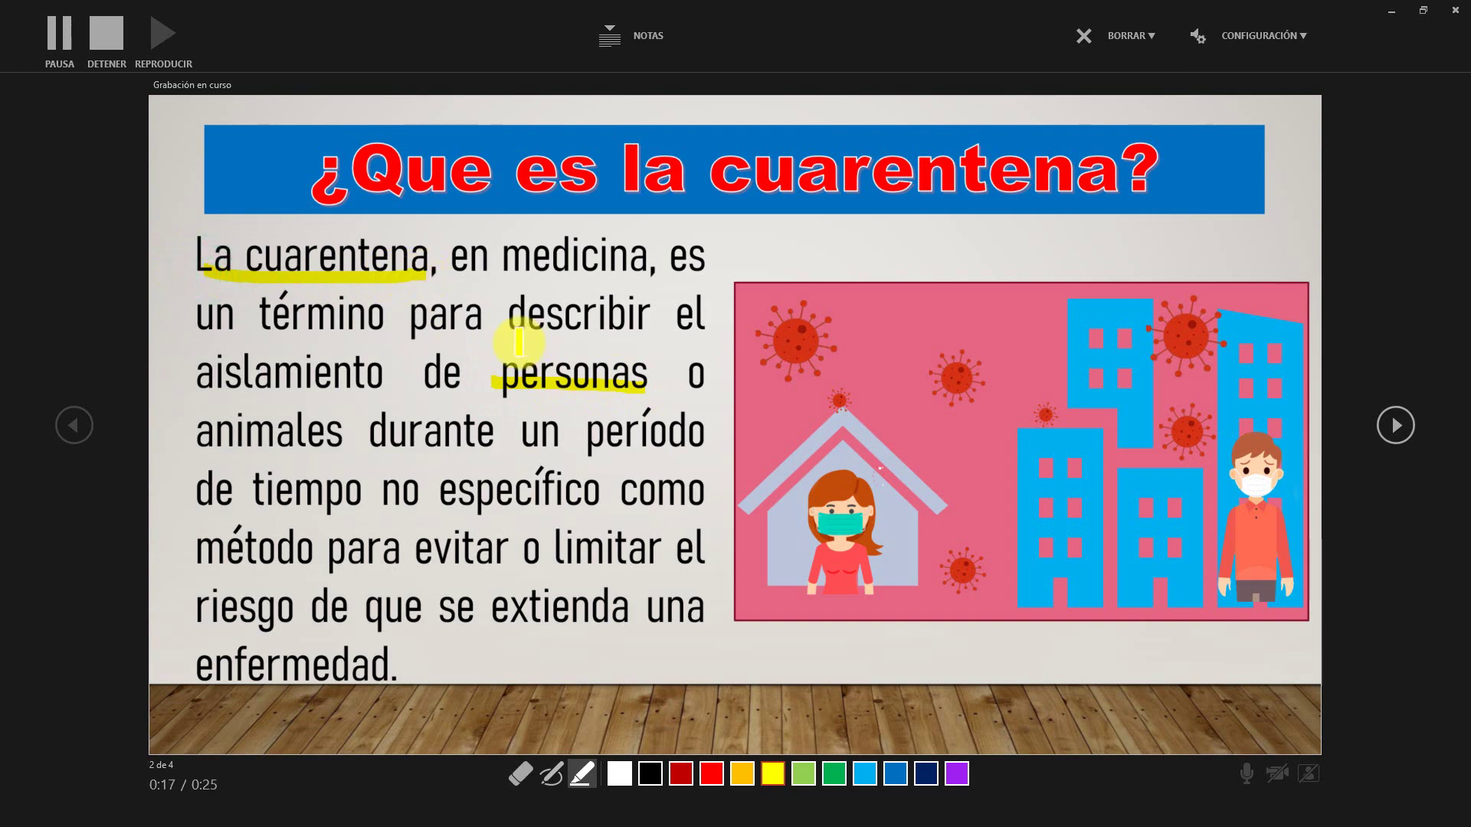
Reveal the four prevention bullets on slide 3, then continue past Gracias por su atención to the end.
key(Right)
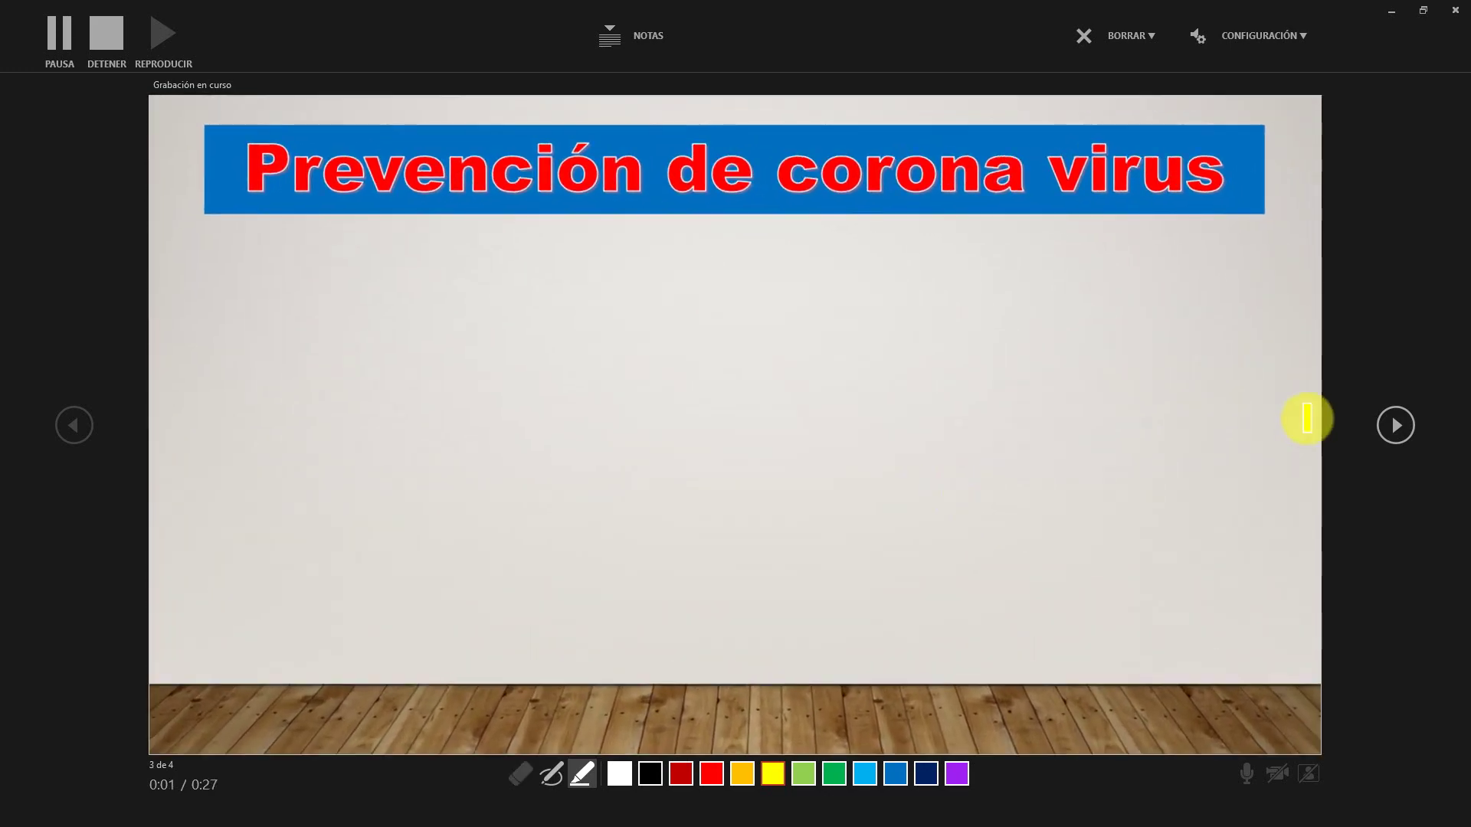
click(1396, 431)
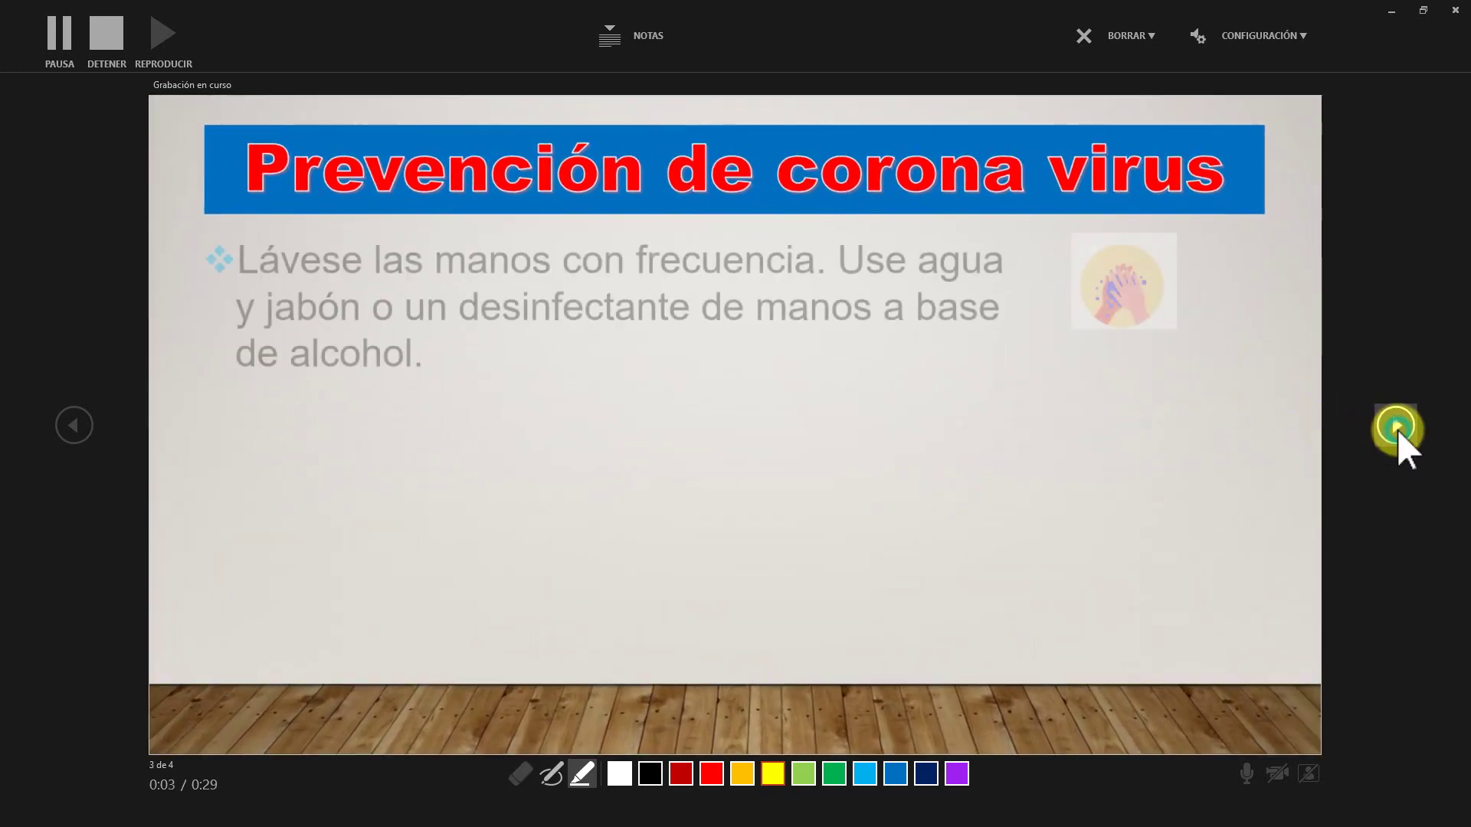
click(1396, 426)
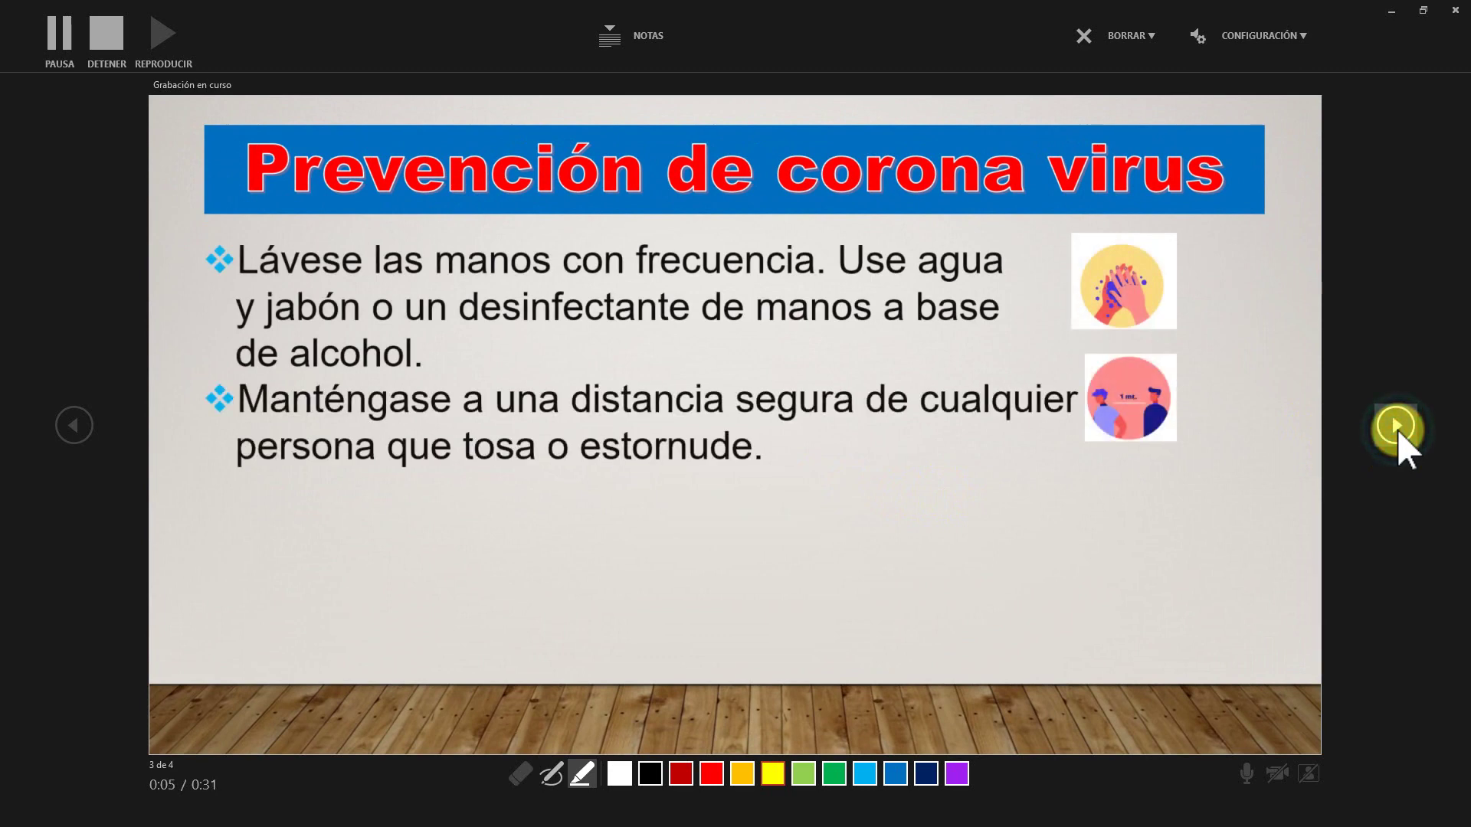
click(1396, 427)
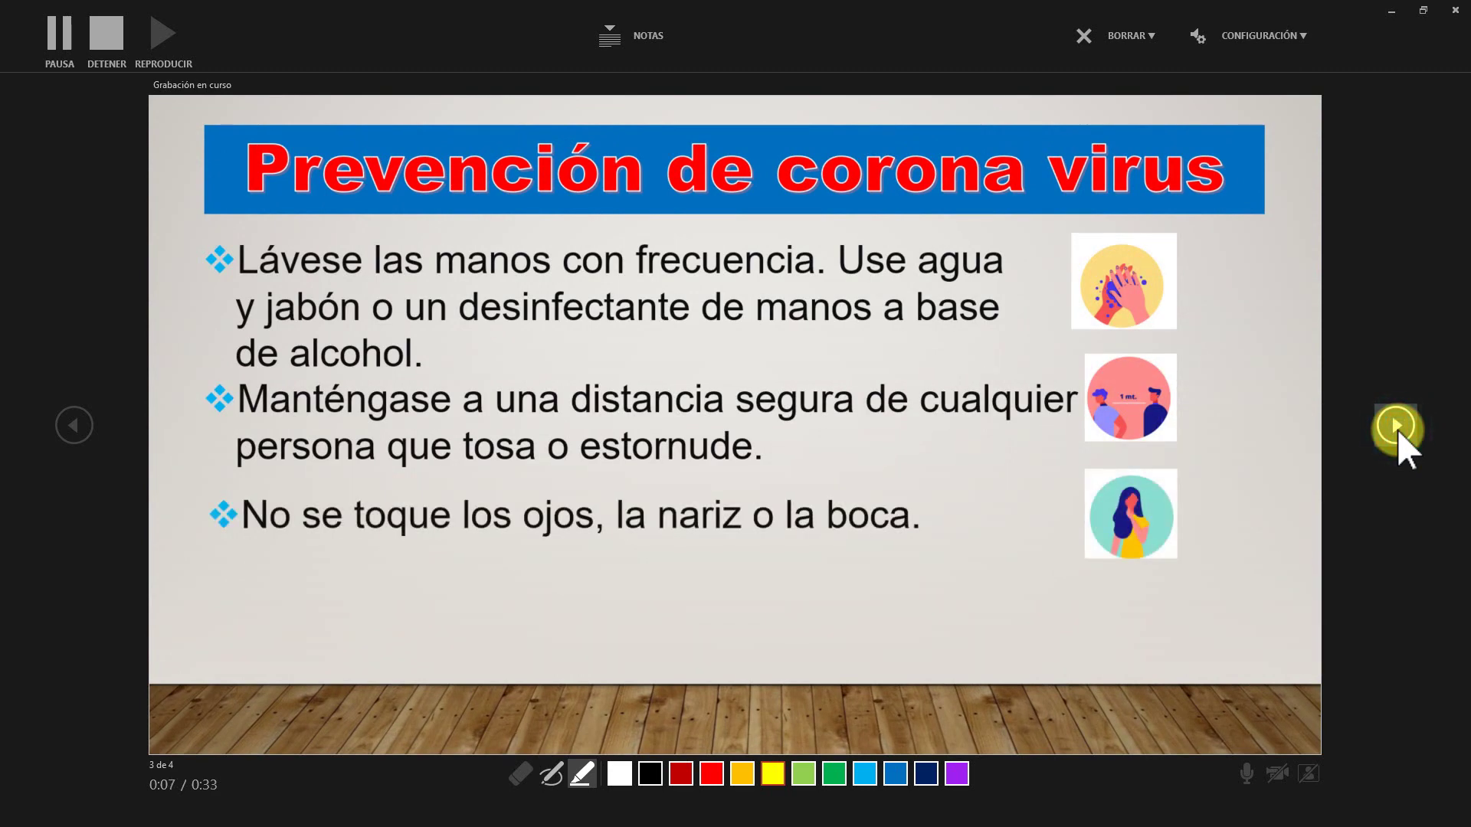
click(1396, 427)
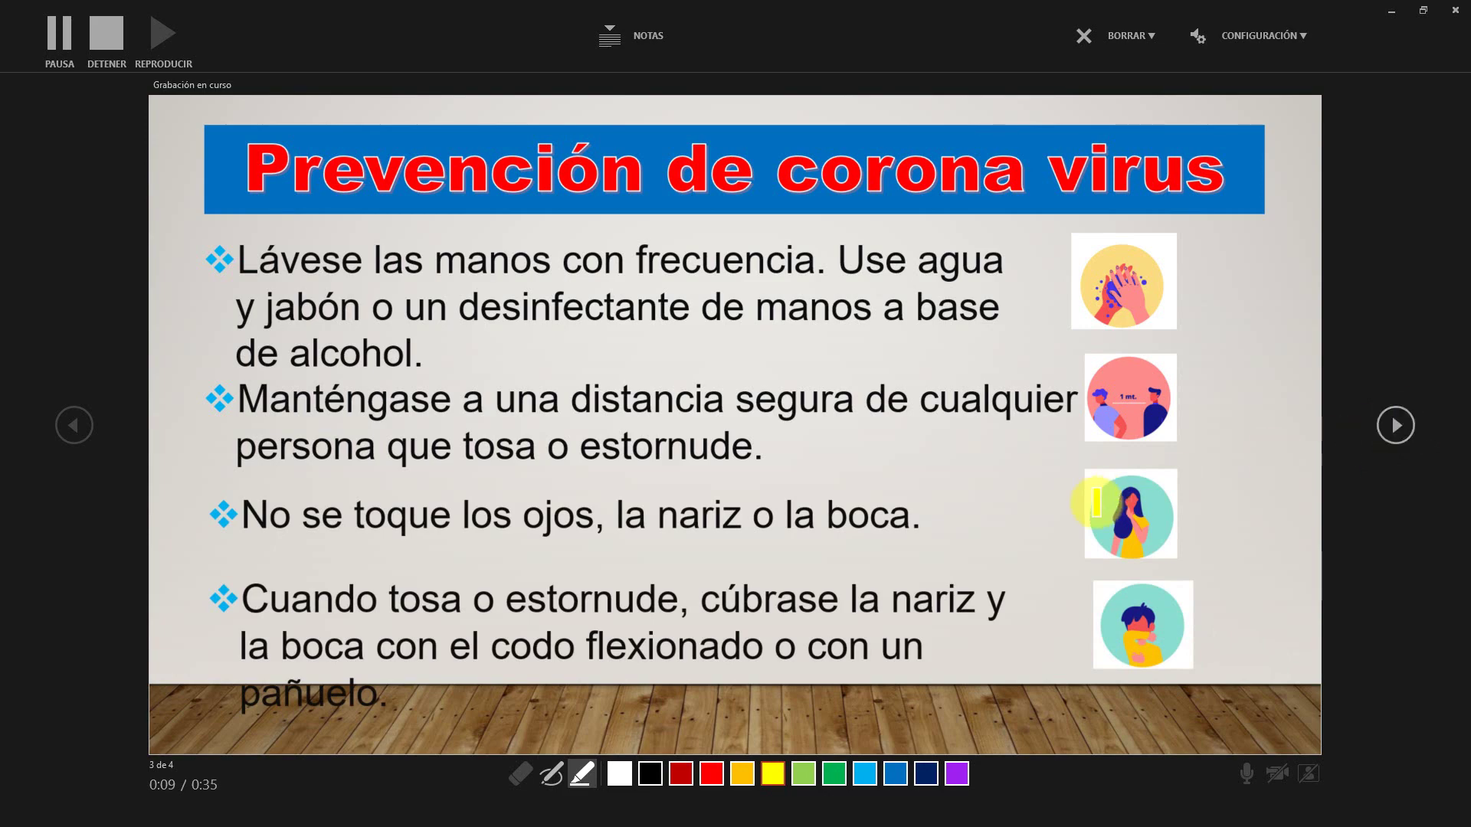
click(1019, 529)
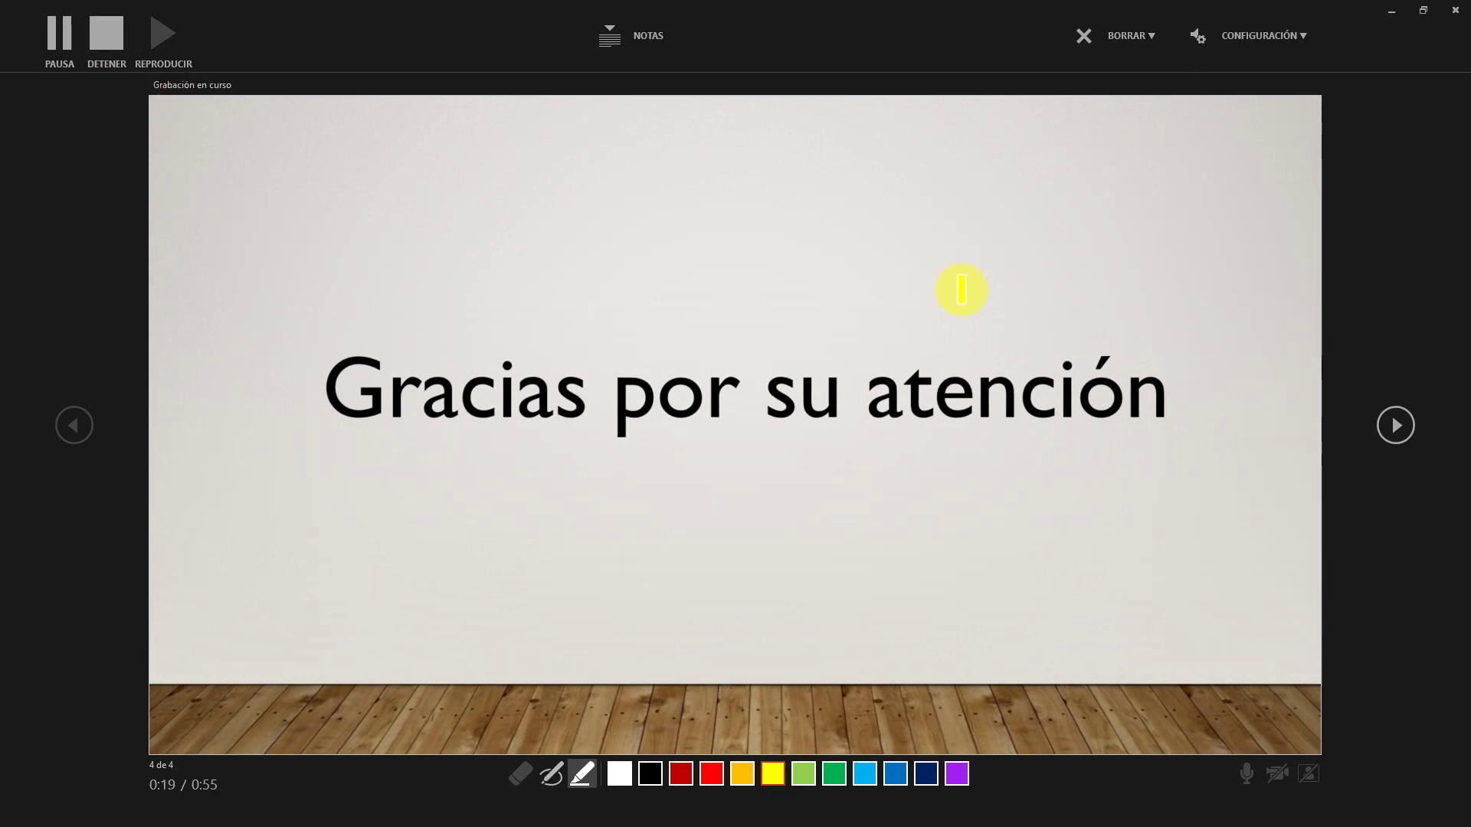
key(Right)
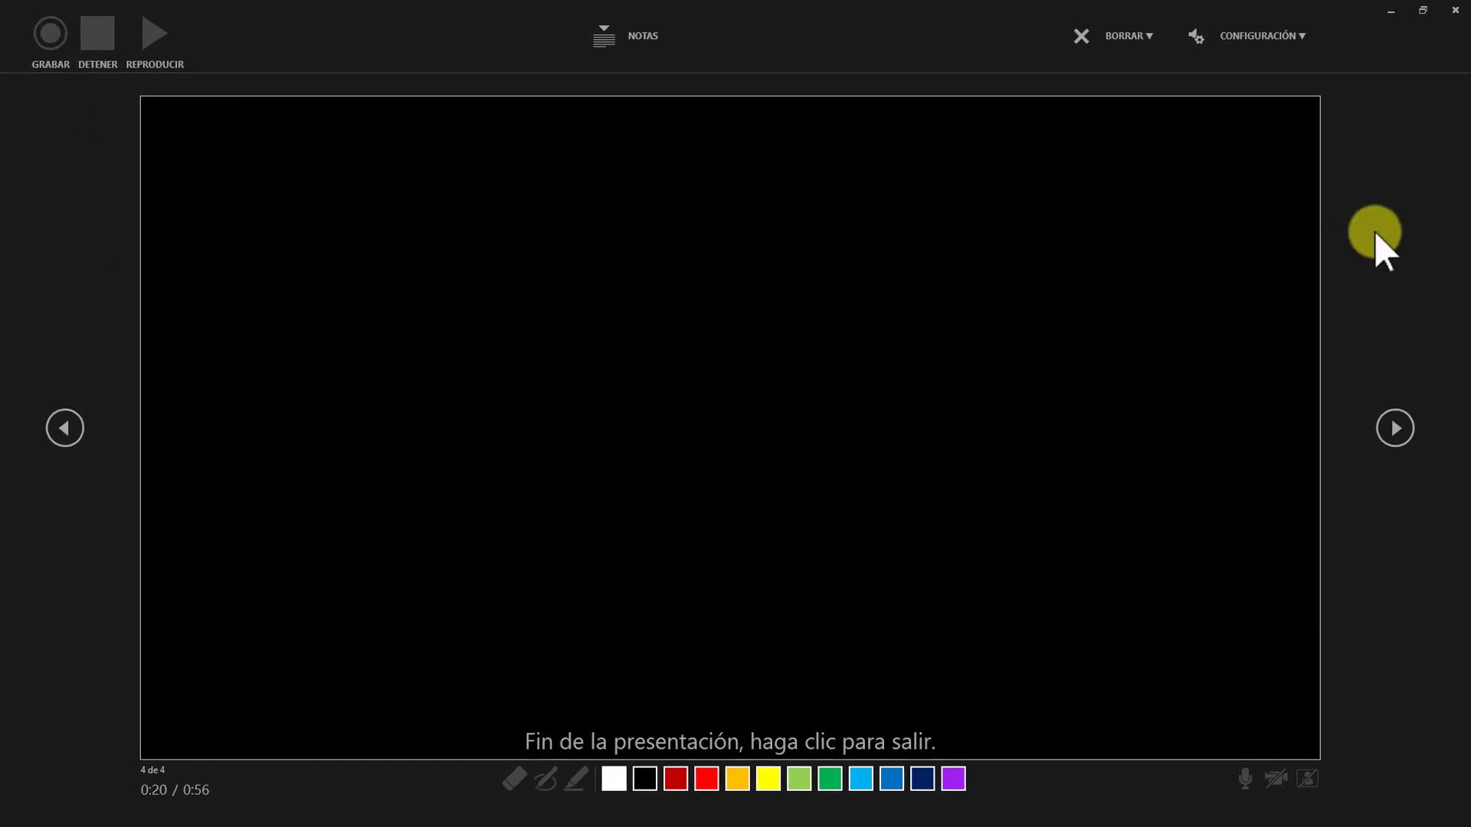
Exit the recording and check the narration clip on slides 1 through 4, ending on slide 1.
click(1454, 11)
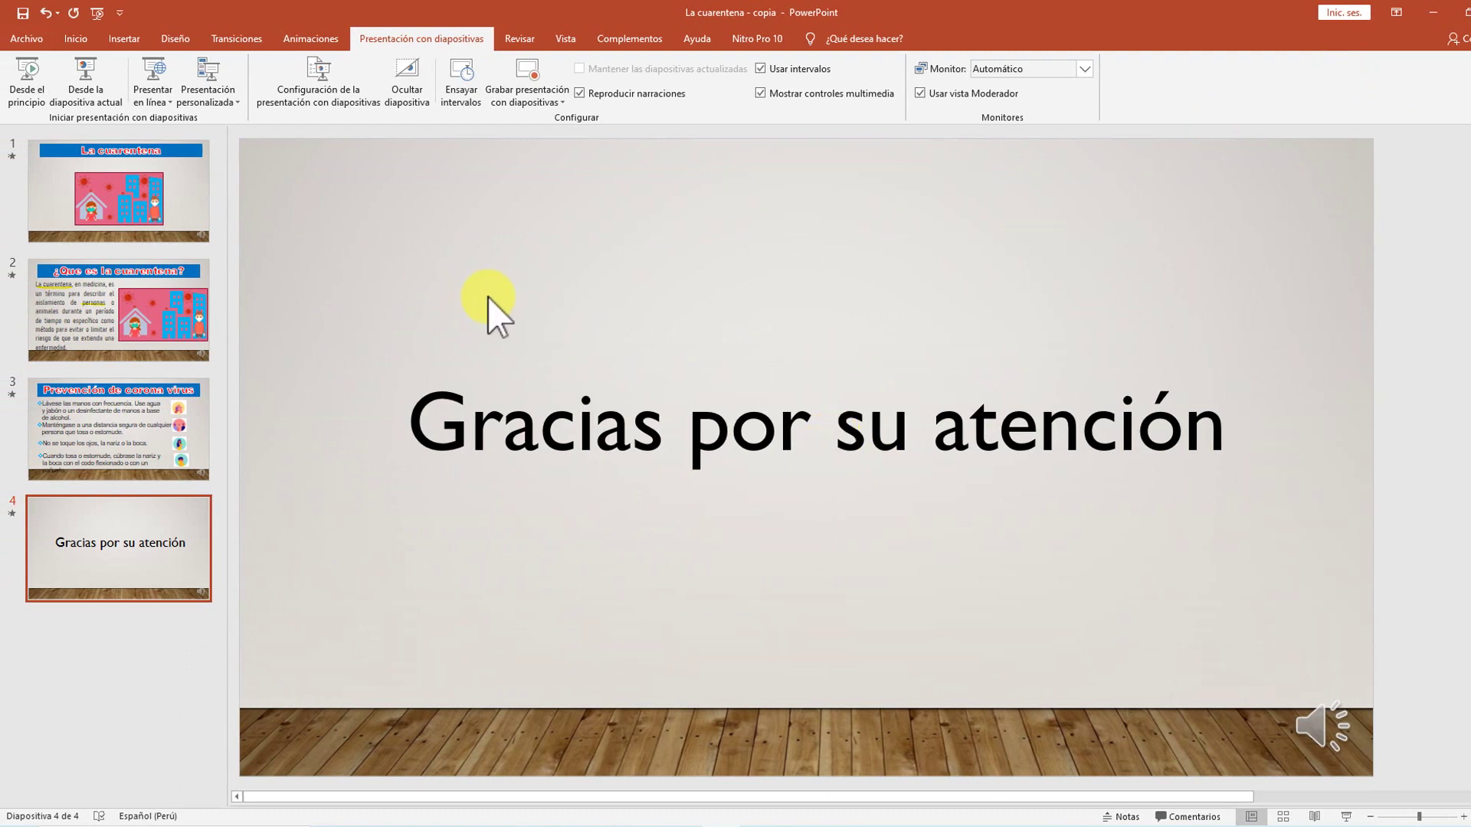
click(202, 216)
mouse_move(1394, 734)
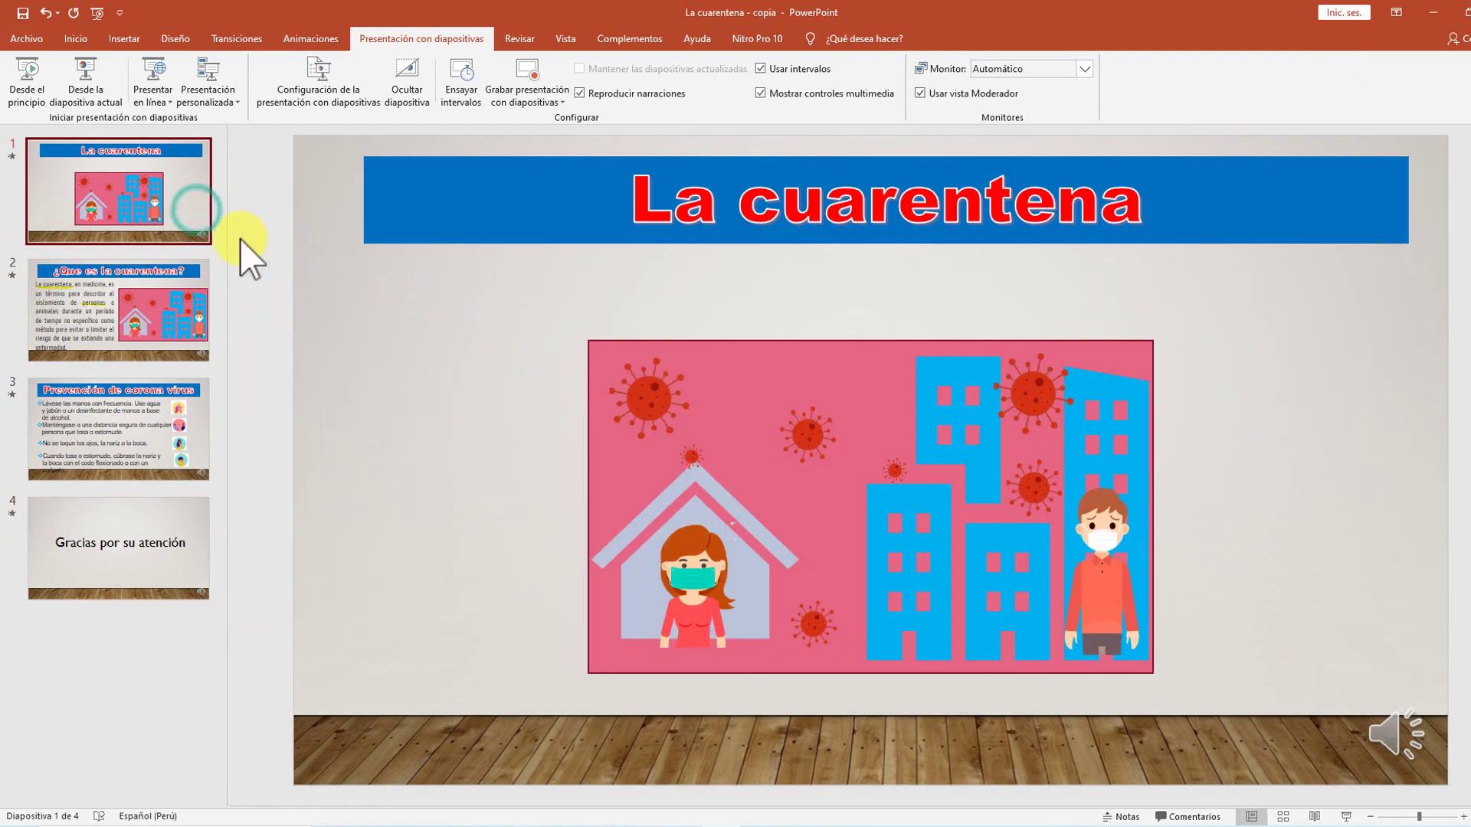
click(1389, 732)
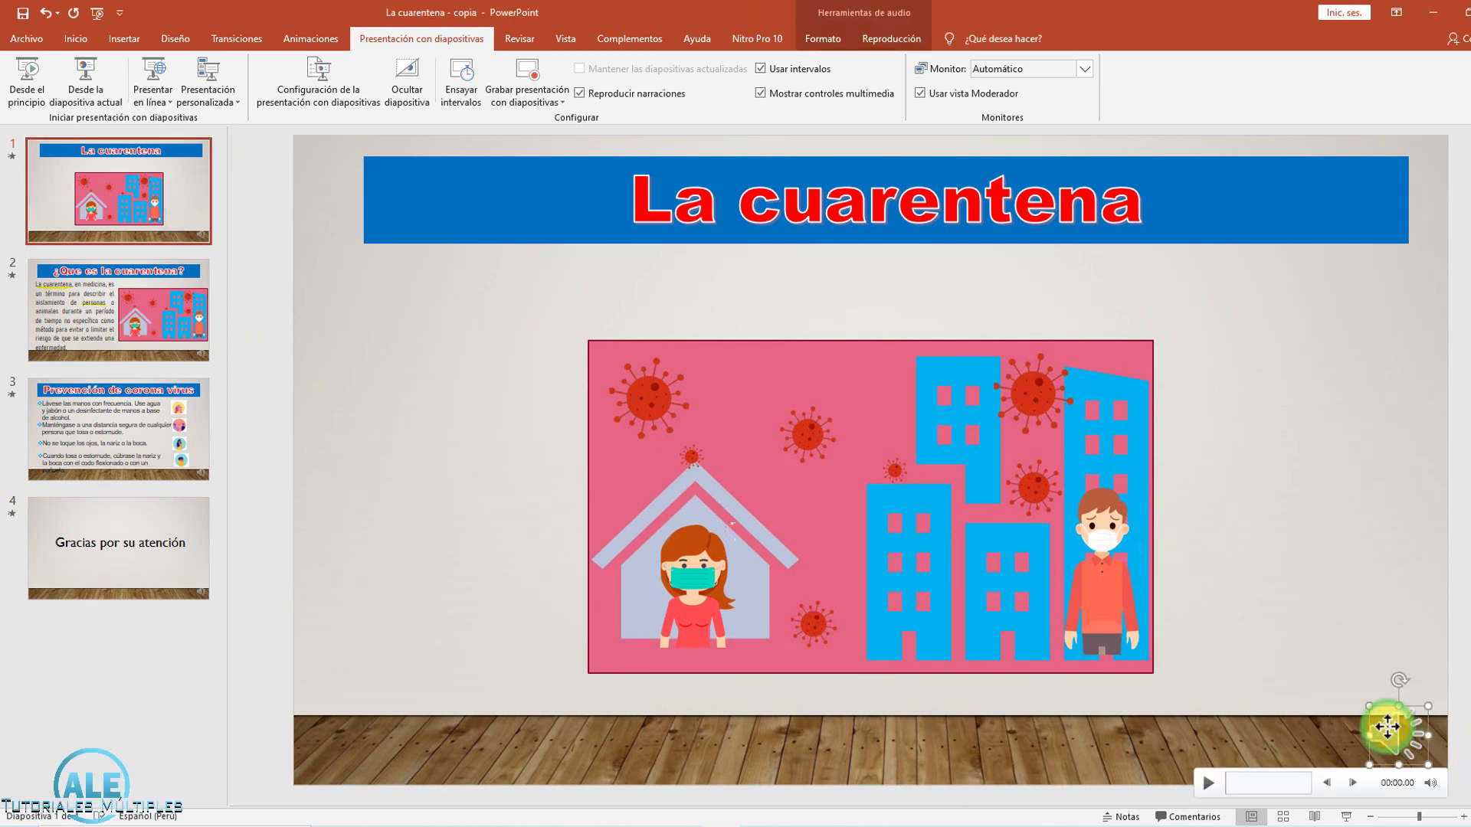
click(107, 318)
click(1394, 737)
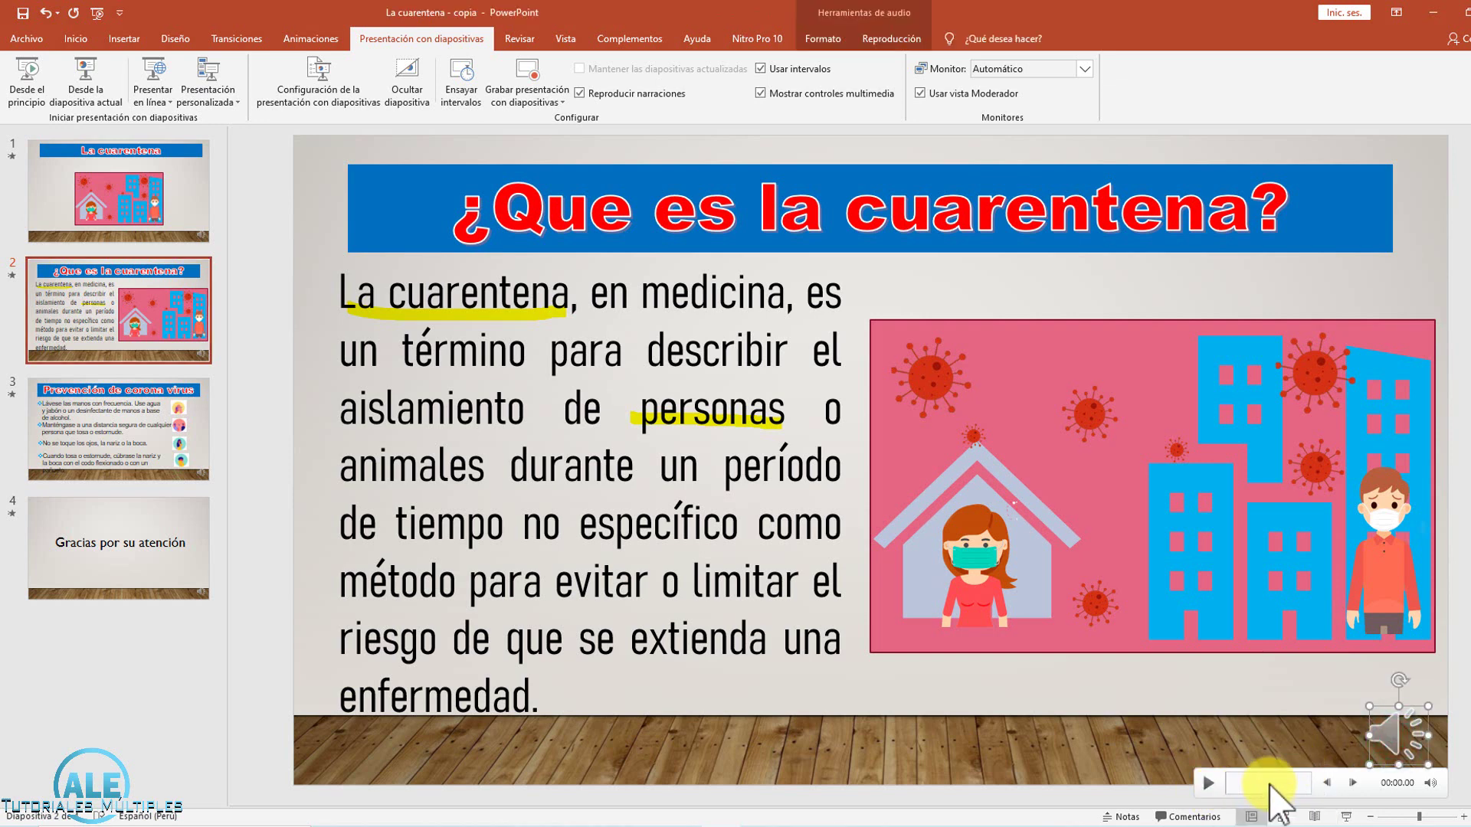
click(145, 422)
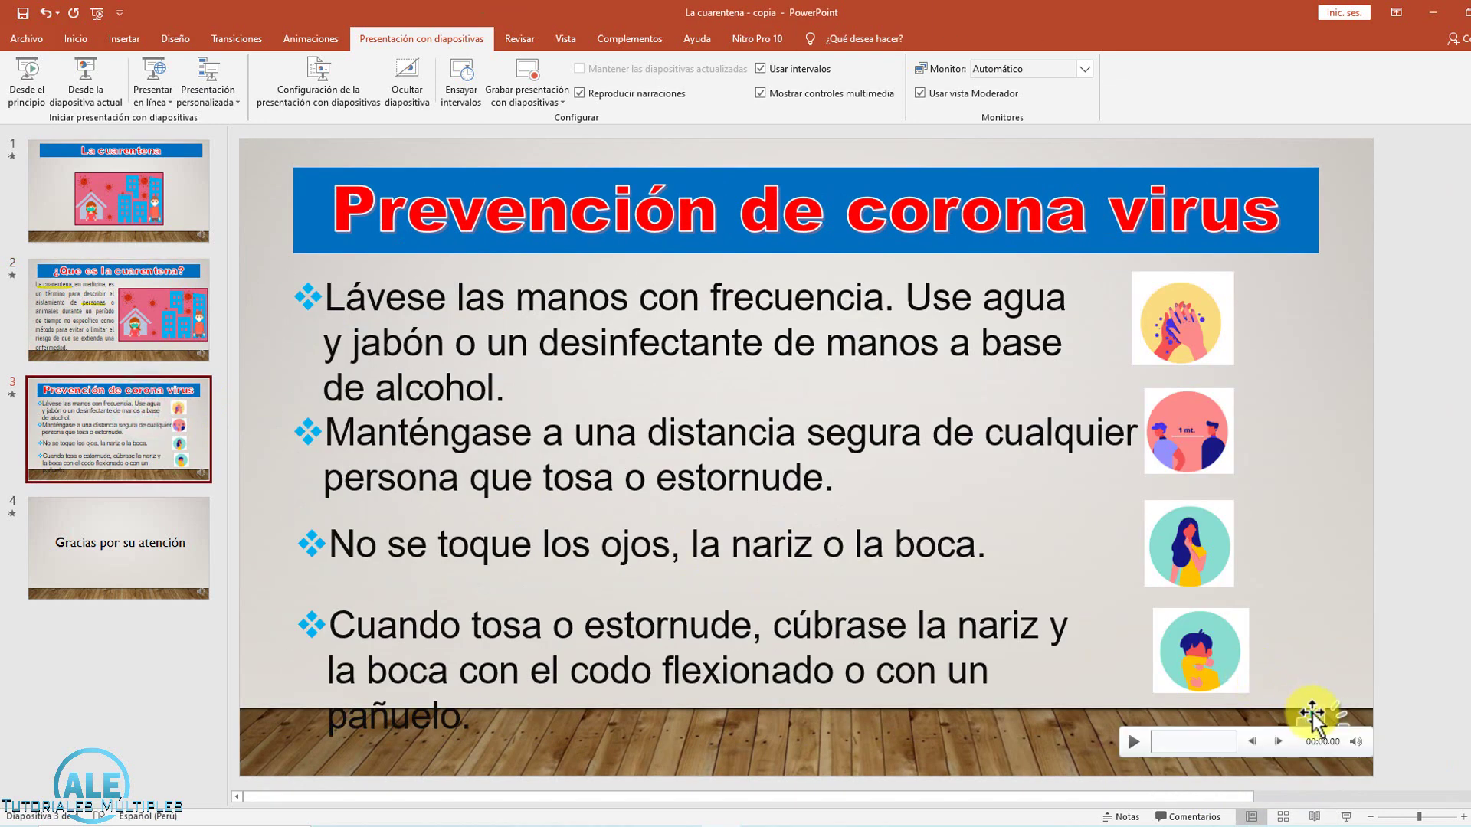
click(1306, 716)
click(146, 536)
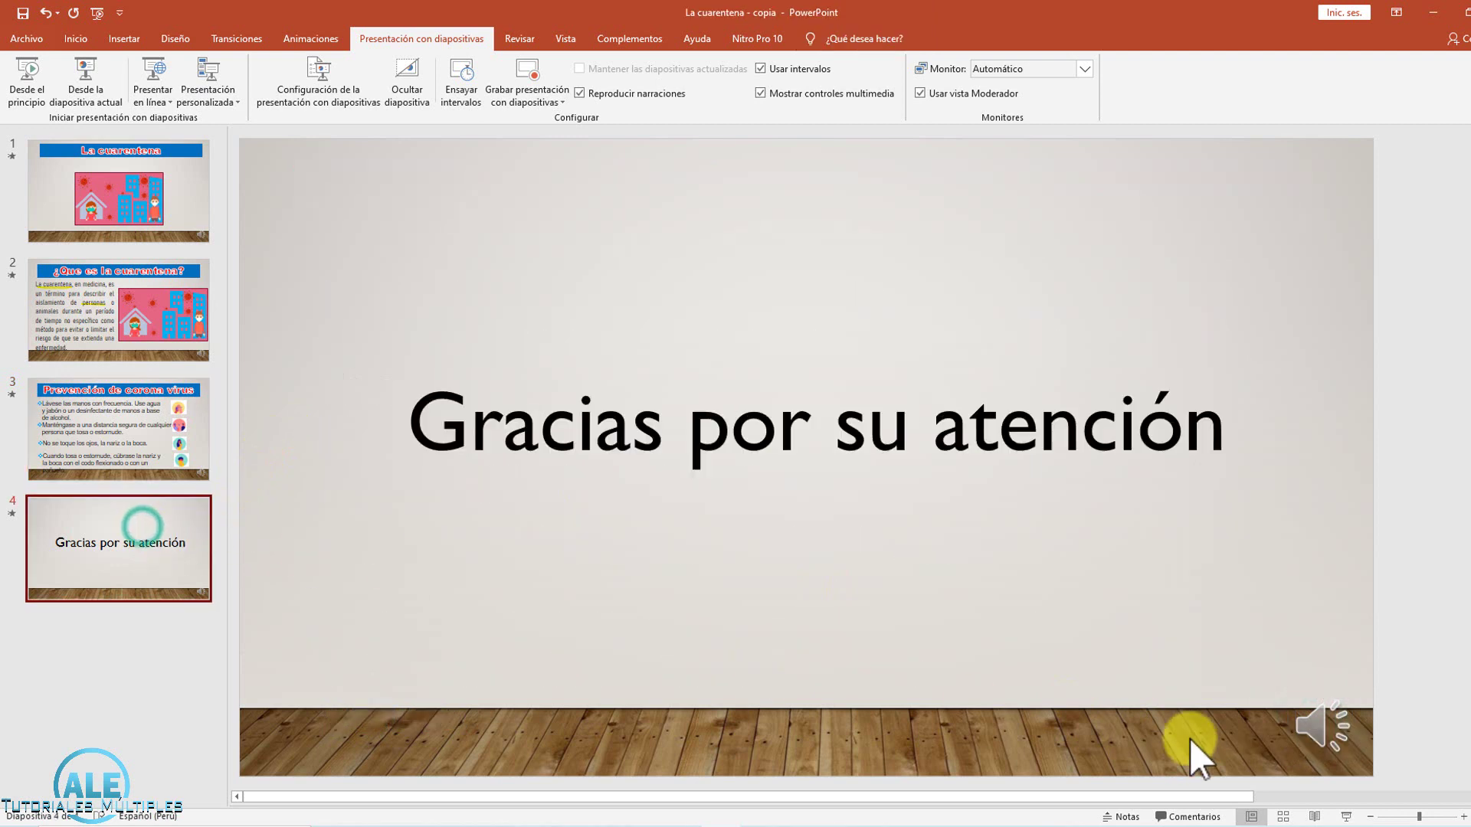
click(1306, 725)
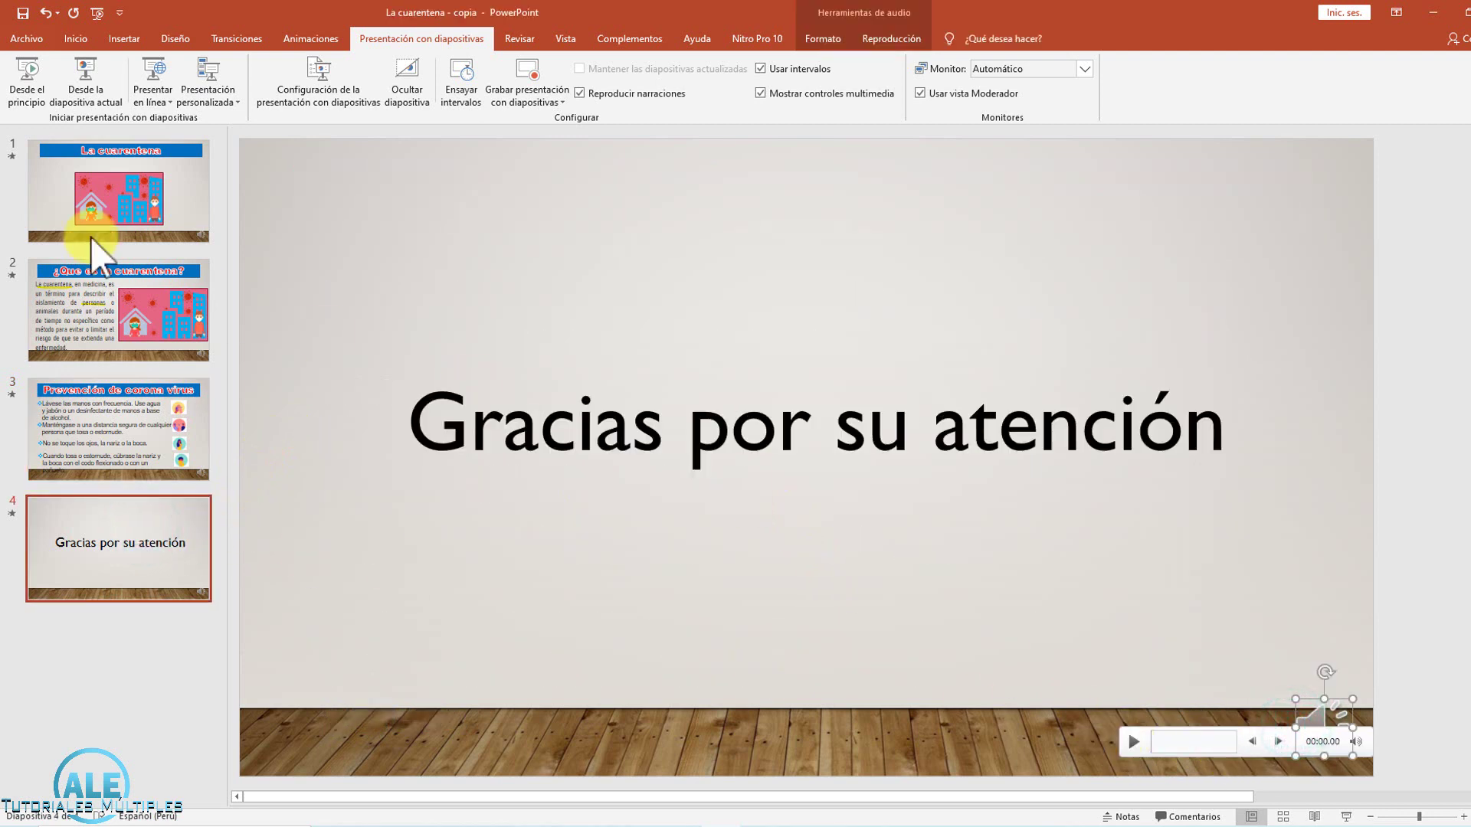
click(96, 222)
click(327, 264)
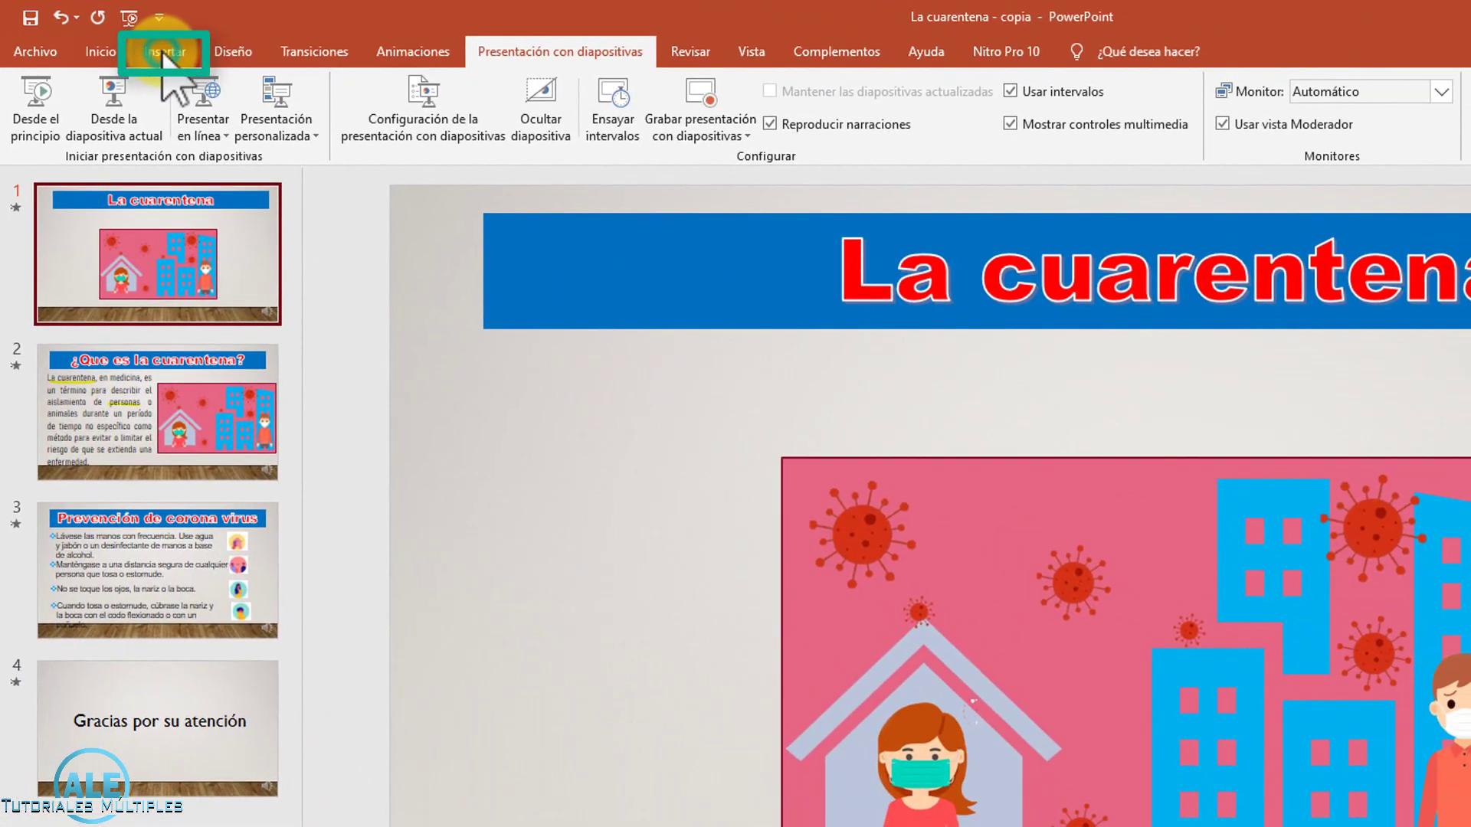
Insert the Audio file from Escritorio onto slide 1 via Audio en Mi PC.
click(163, 54)
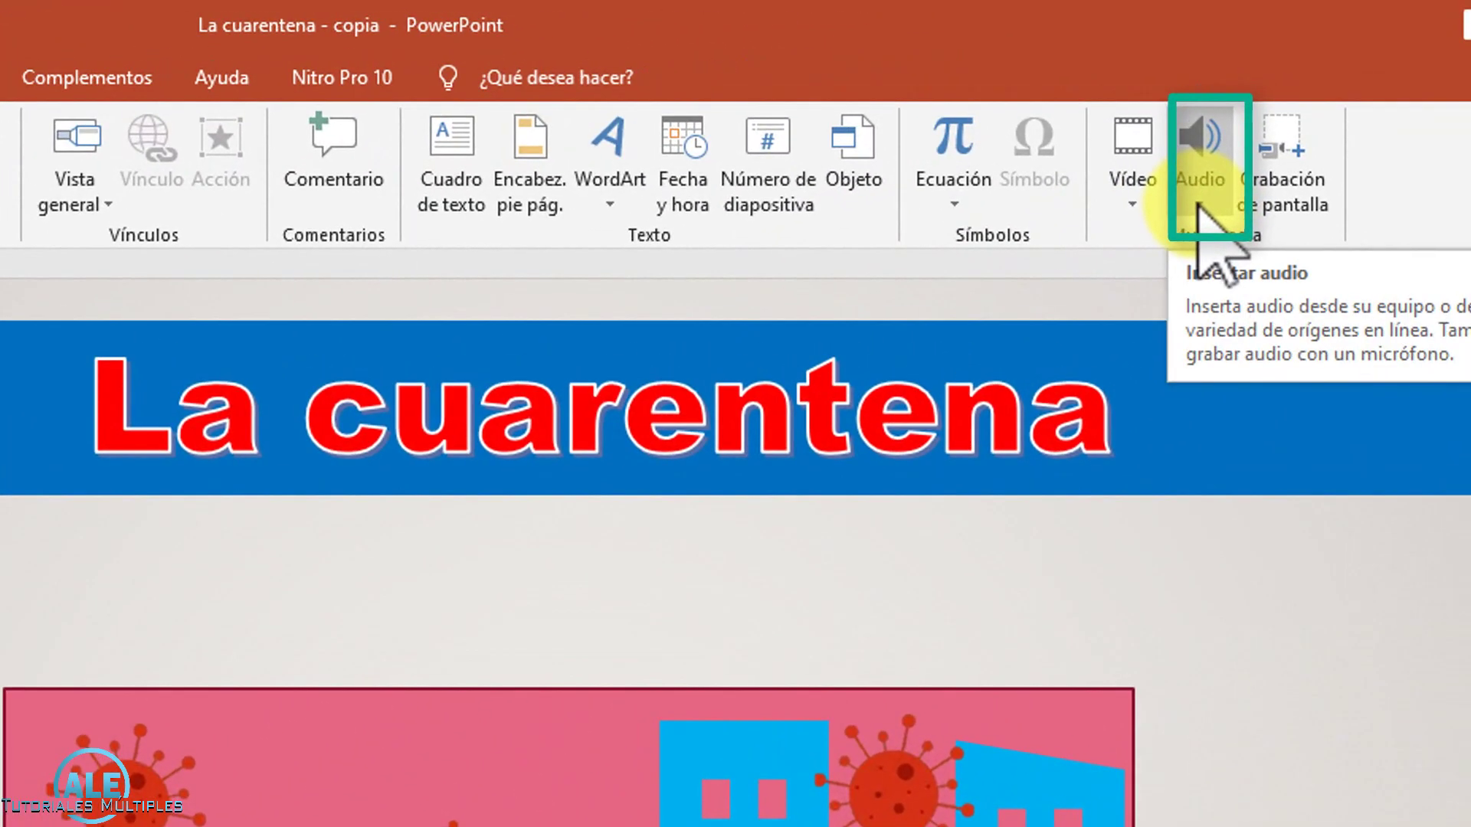
click(1197, 205)
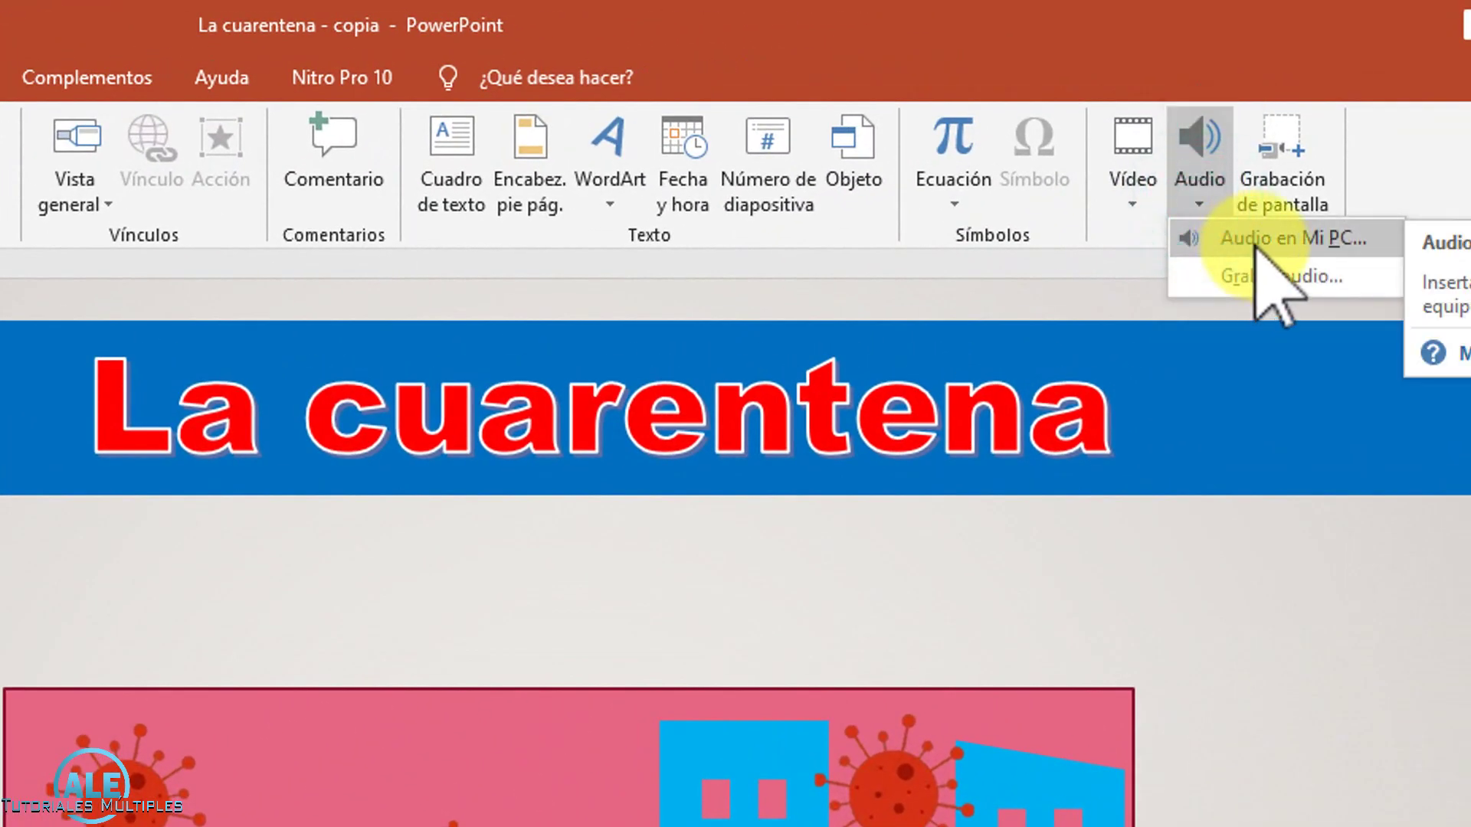
click(1260, 245)
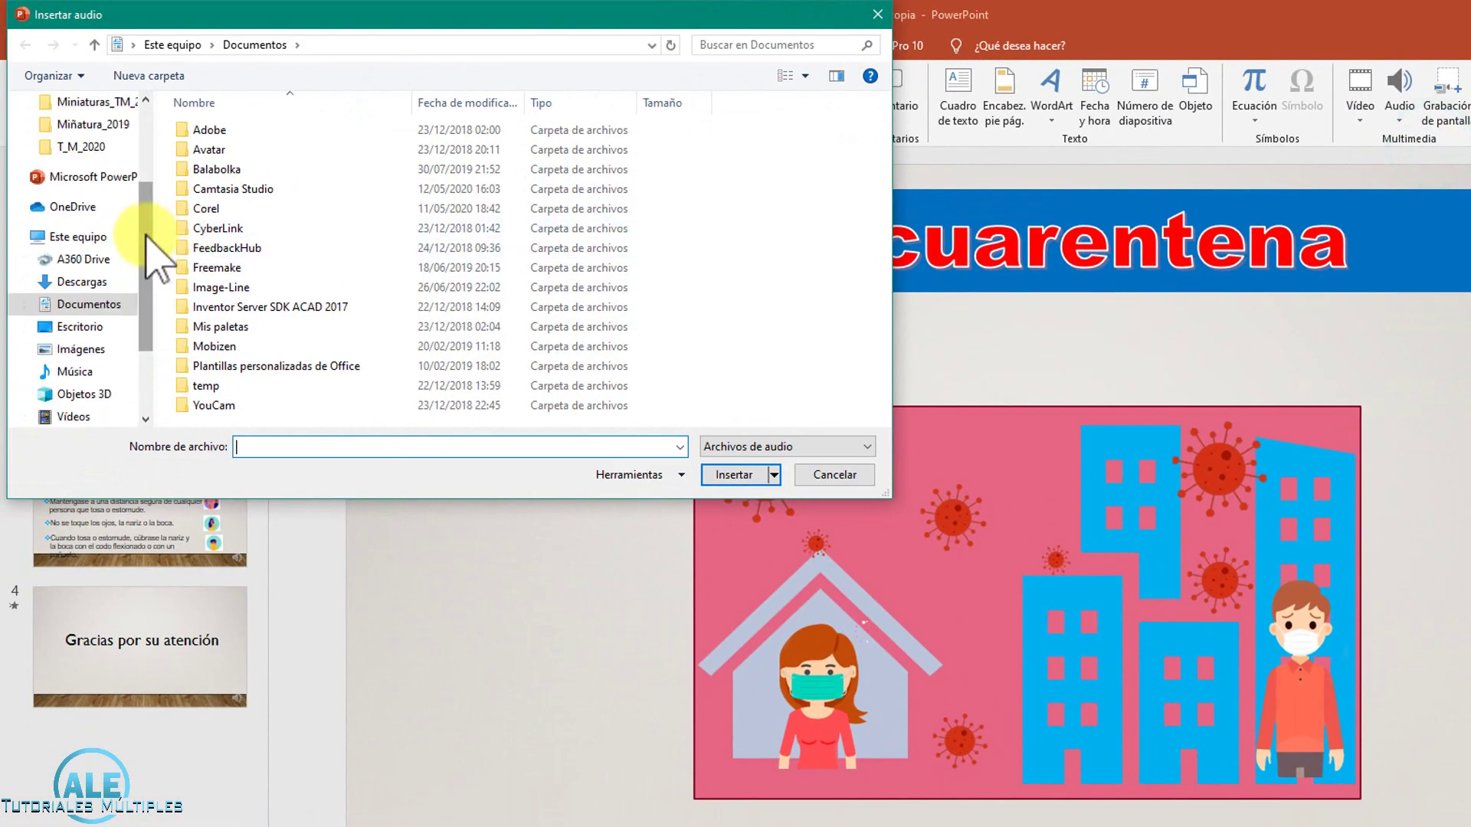
mouse_move(145, 234)
mouse_down()
mouse_move(148, 247)
mouse_move(141, 141)
mouse_up()
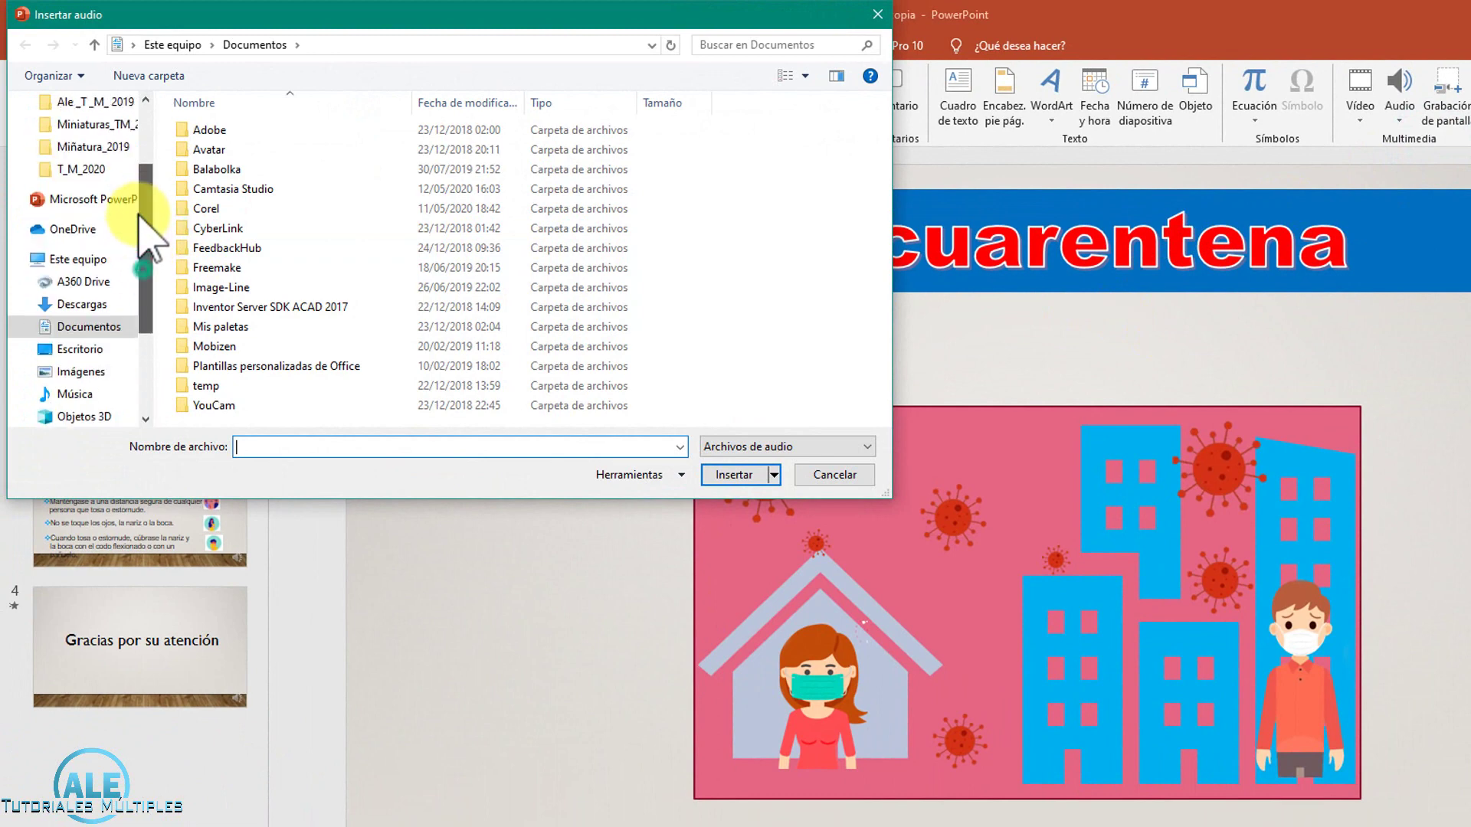
click(81, 140)
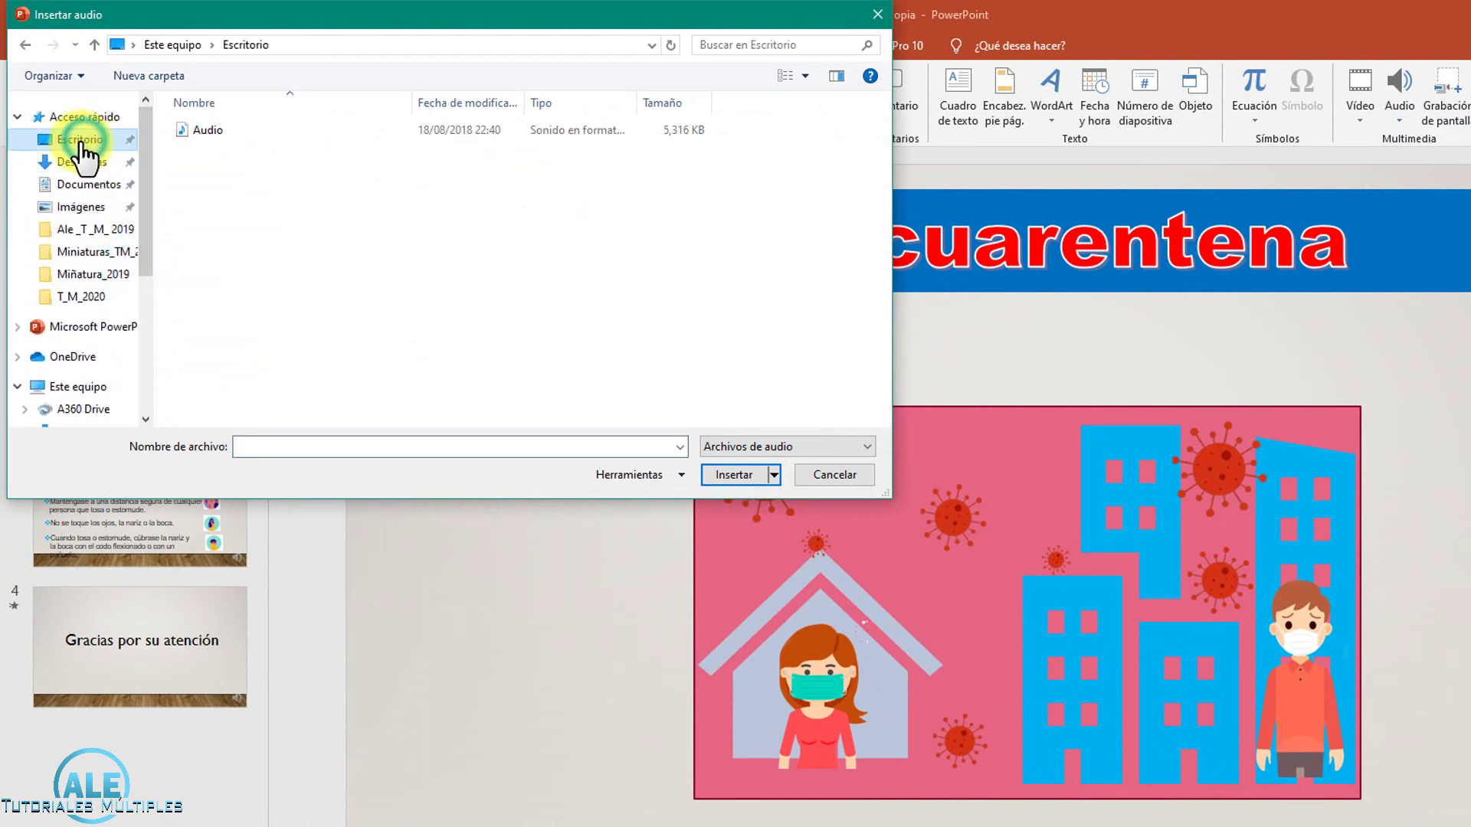
click(208, 137)
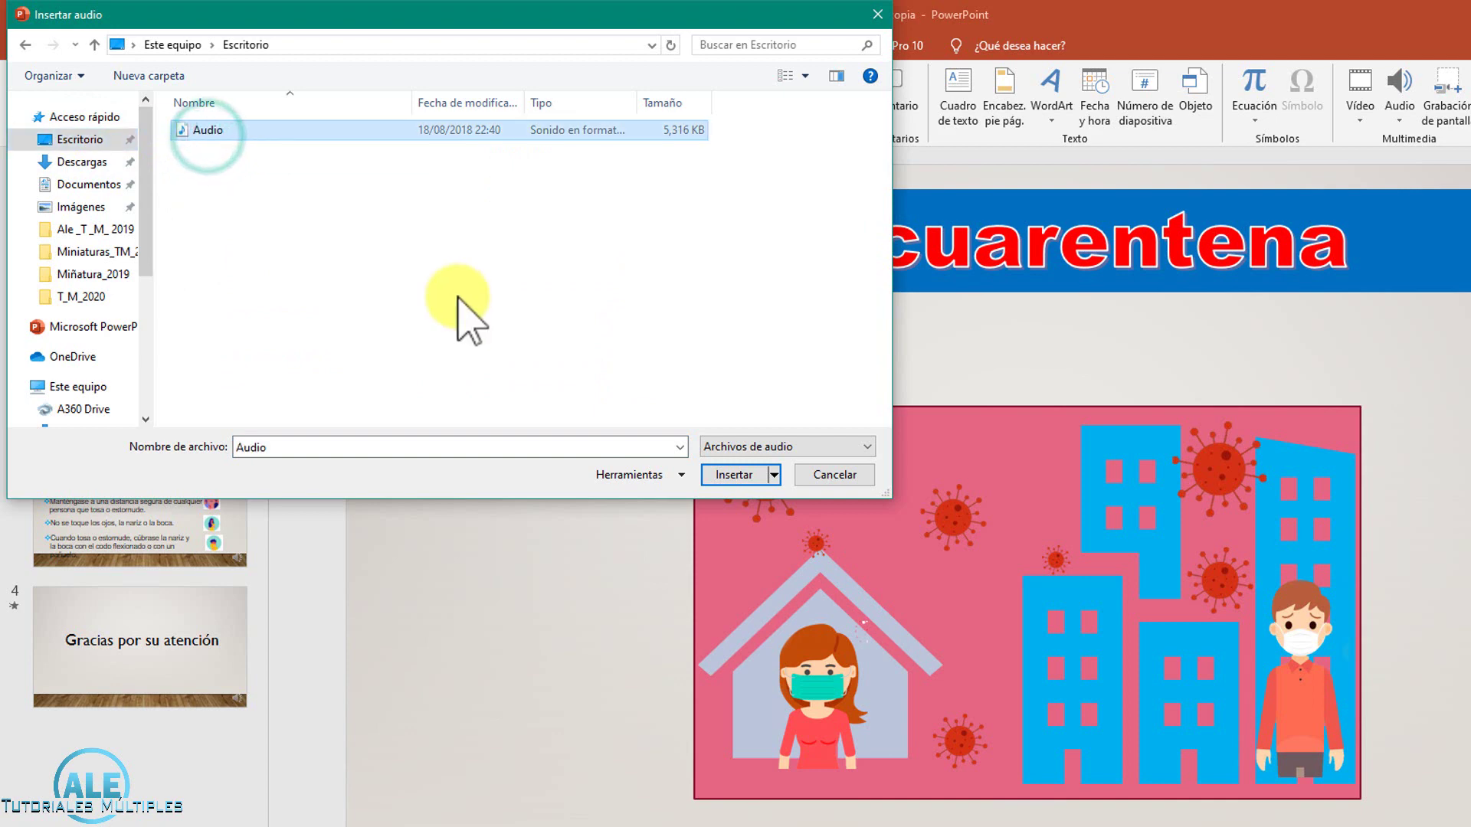
click(737, 479)
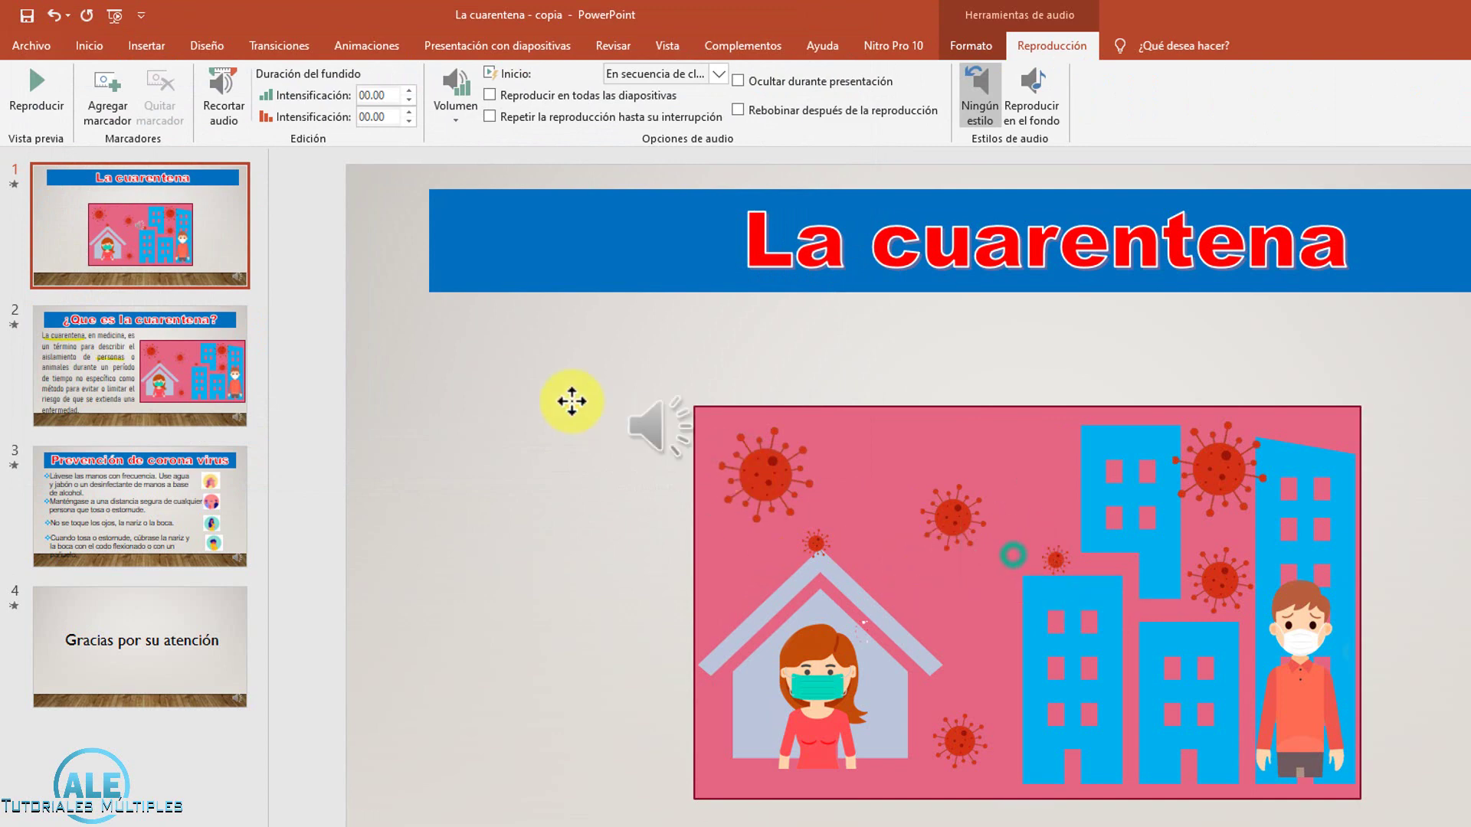
Move the Audio icon to the slide's top-left and set it to Reproducir en el fondo.
drag(1011, 553, 435, 340)
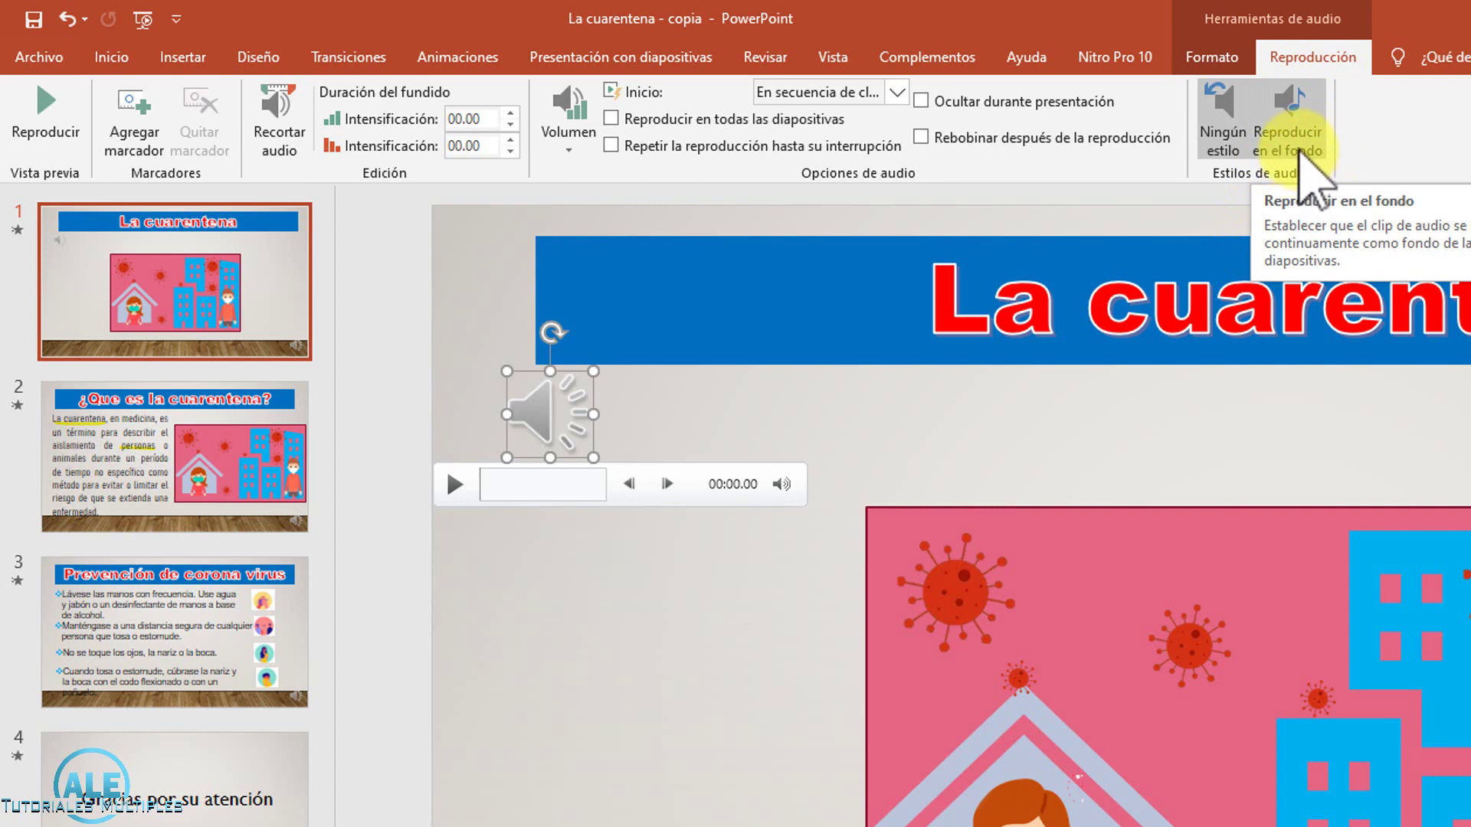
click(1294, 142)
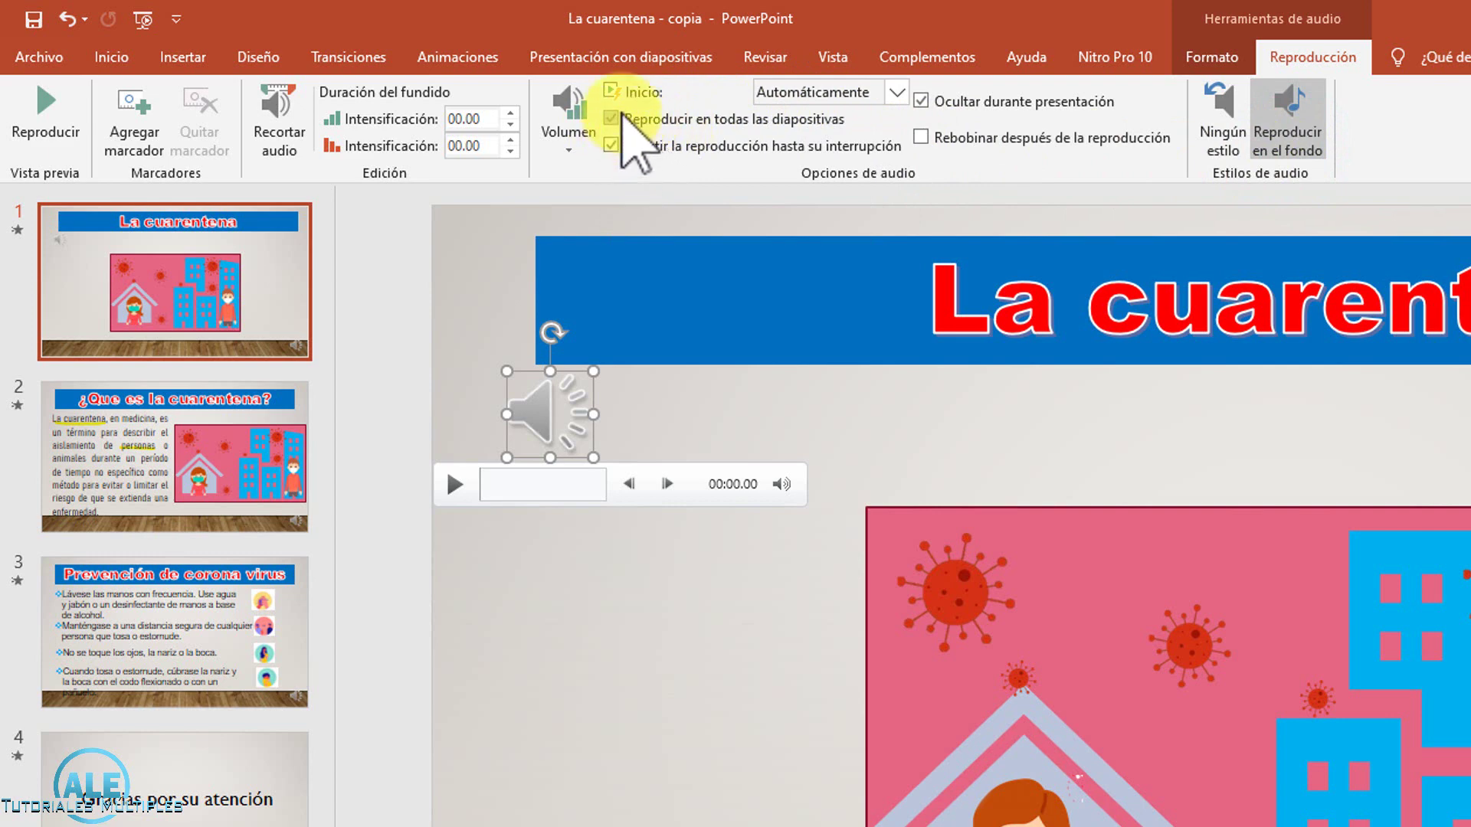
click(1224, 138)
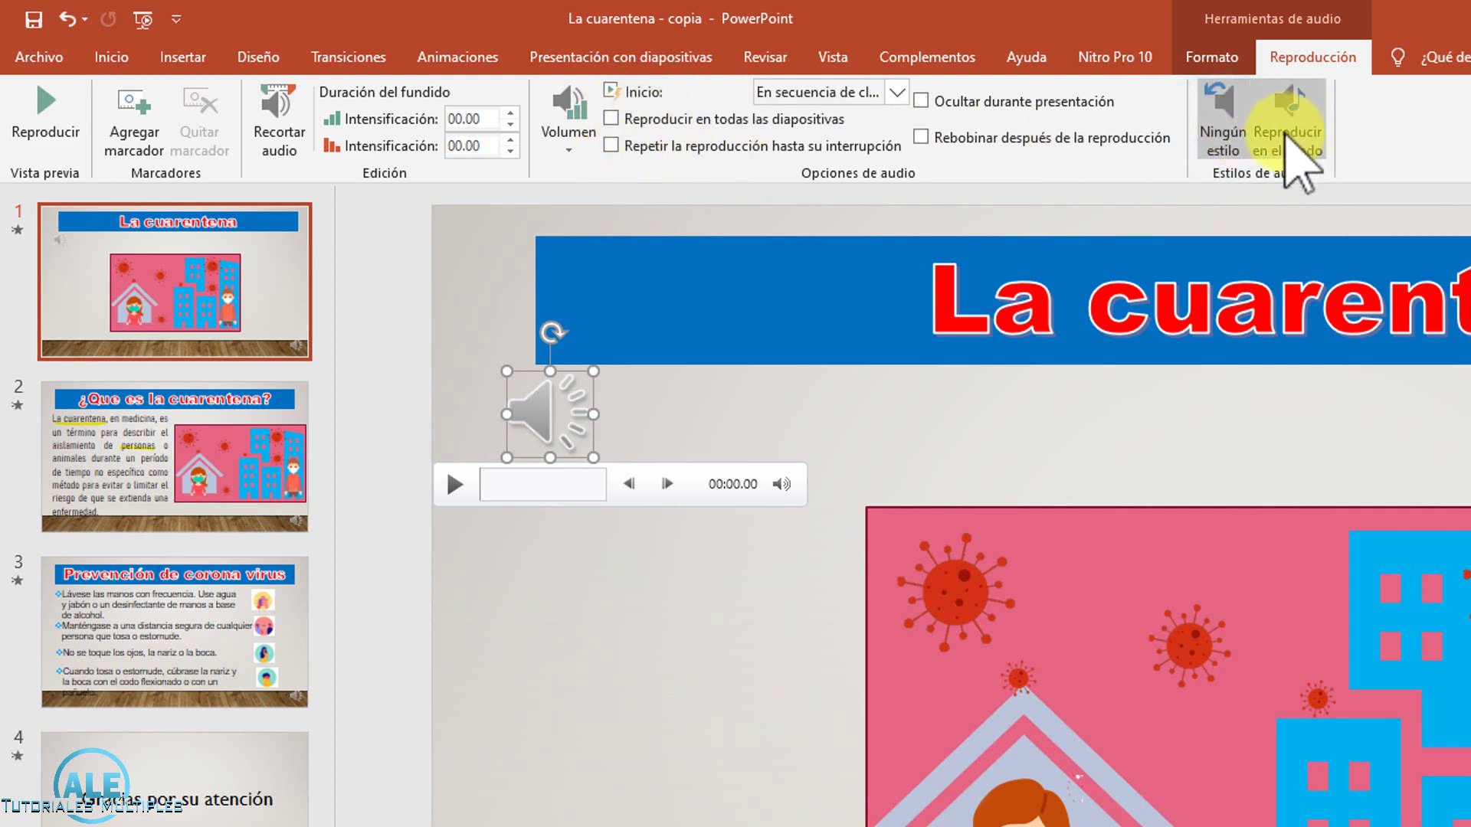
click(1289, 126)
click(1224, 138)
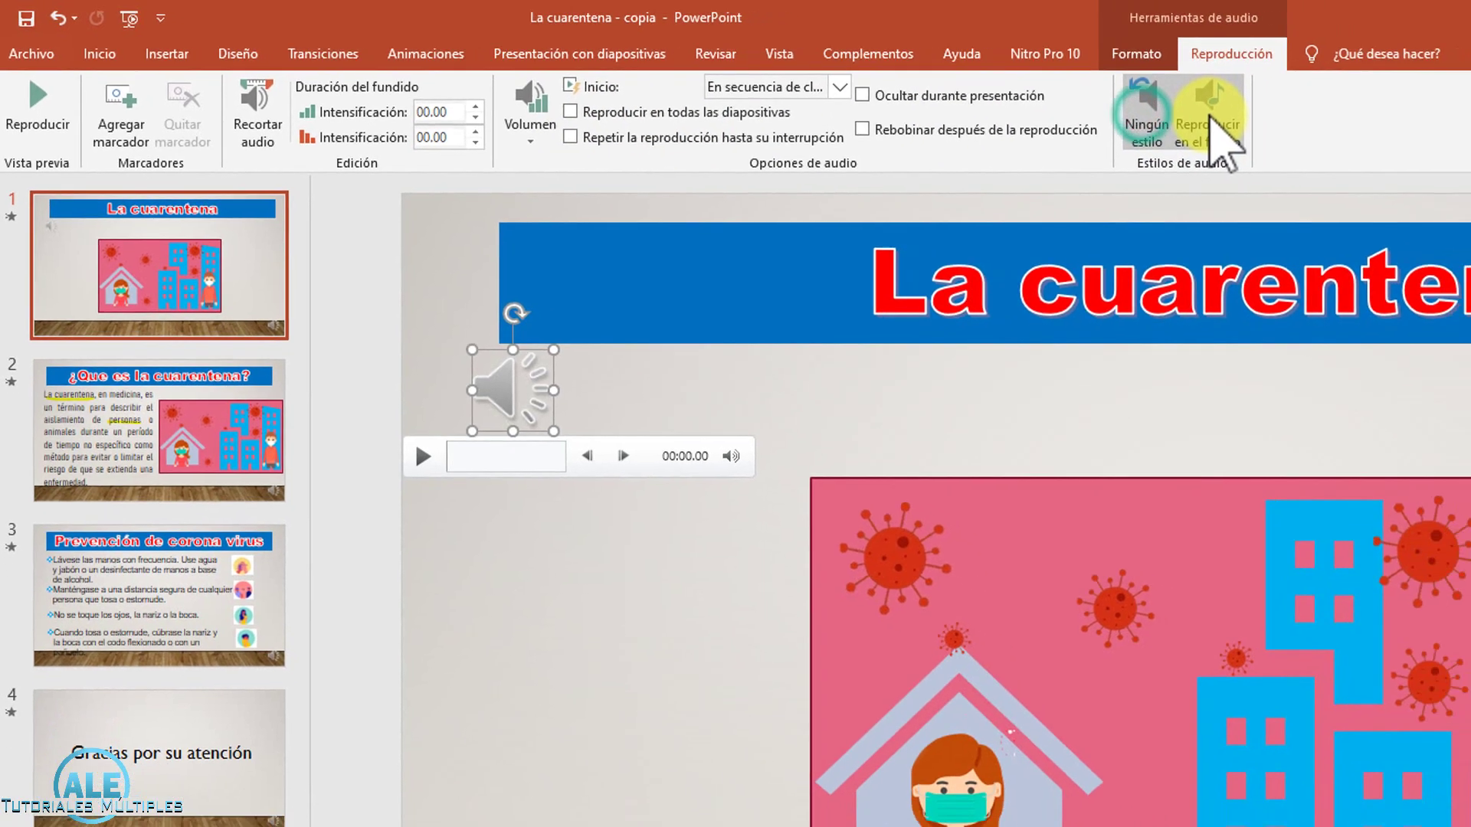
click(847, 92)
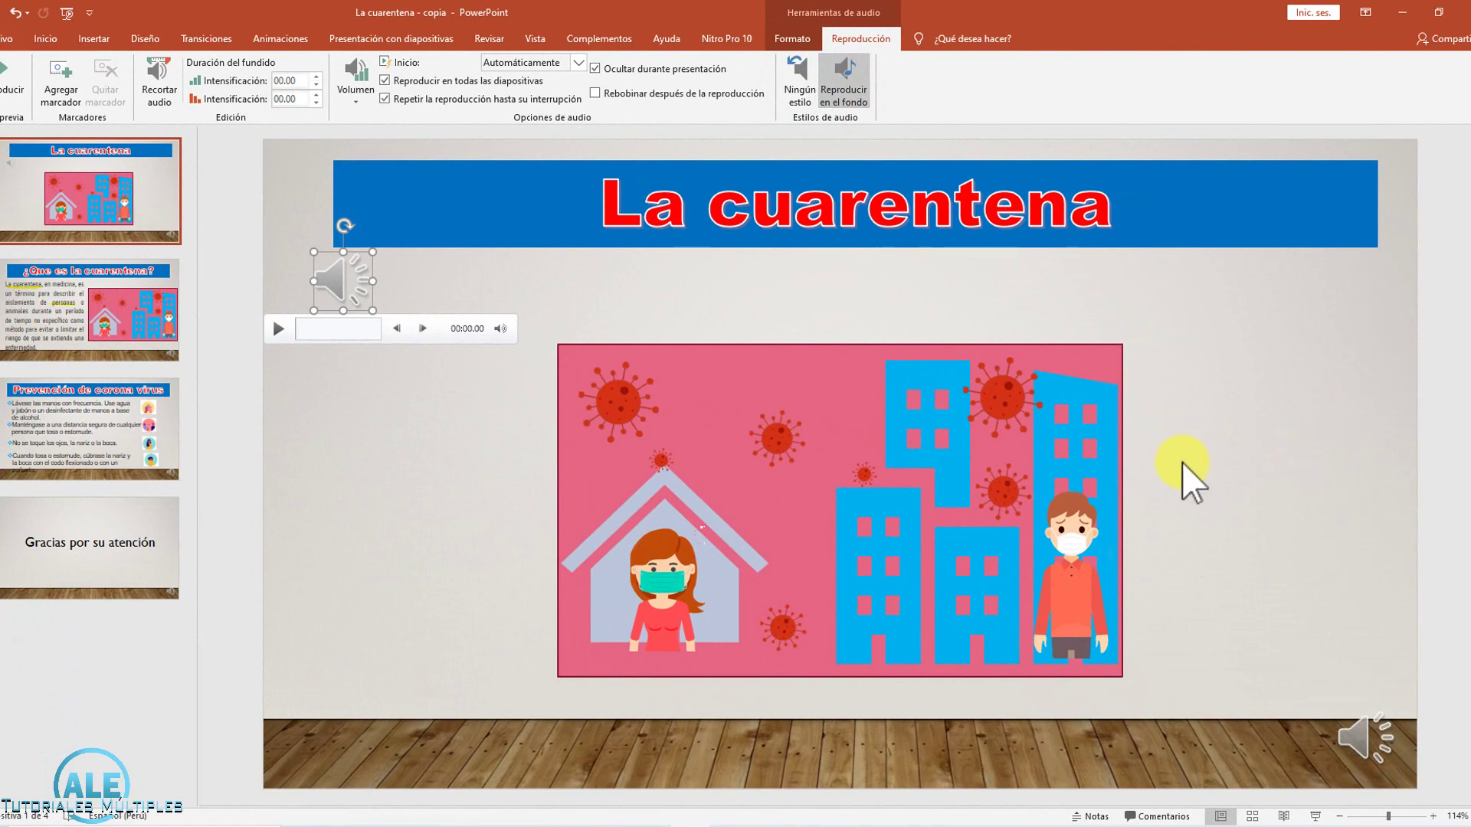
Play the slideshow up to slide 2's definition paragraph, then end it with Esc.
click(1315, 817)
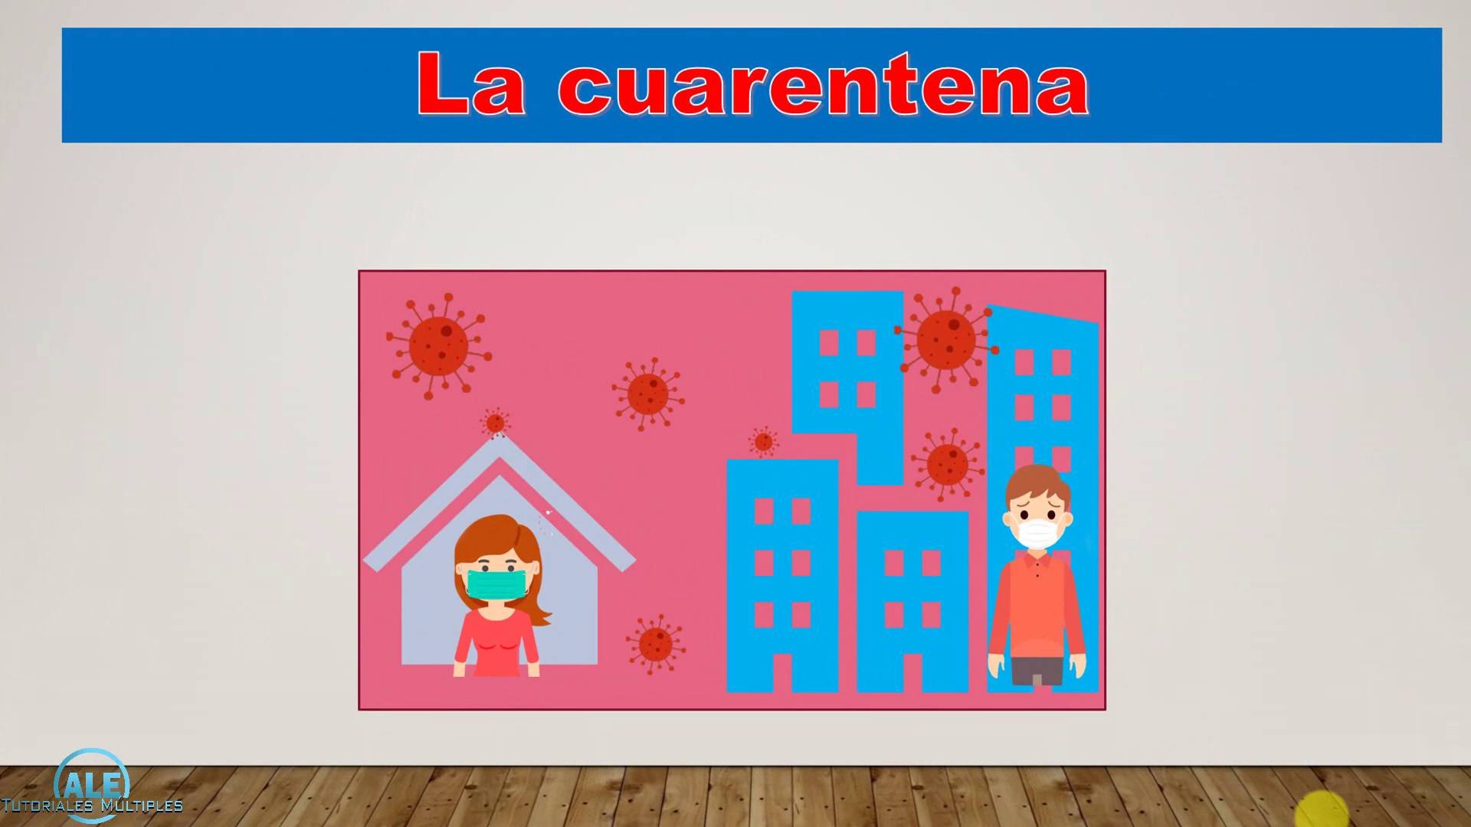
click(1320, 811)
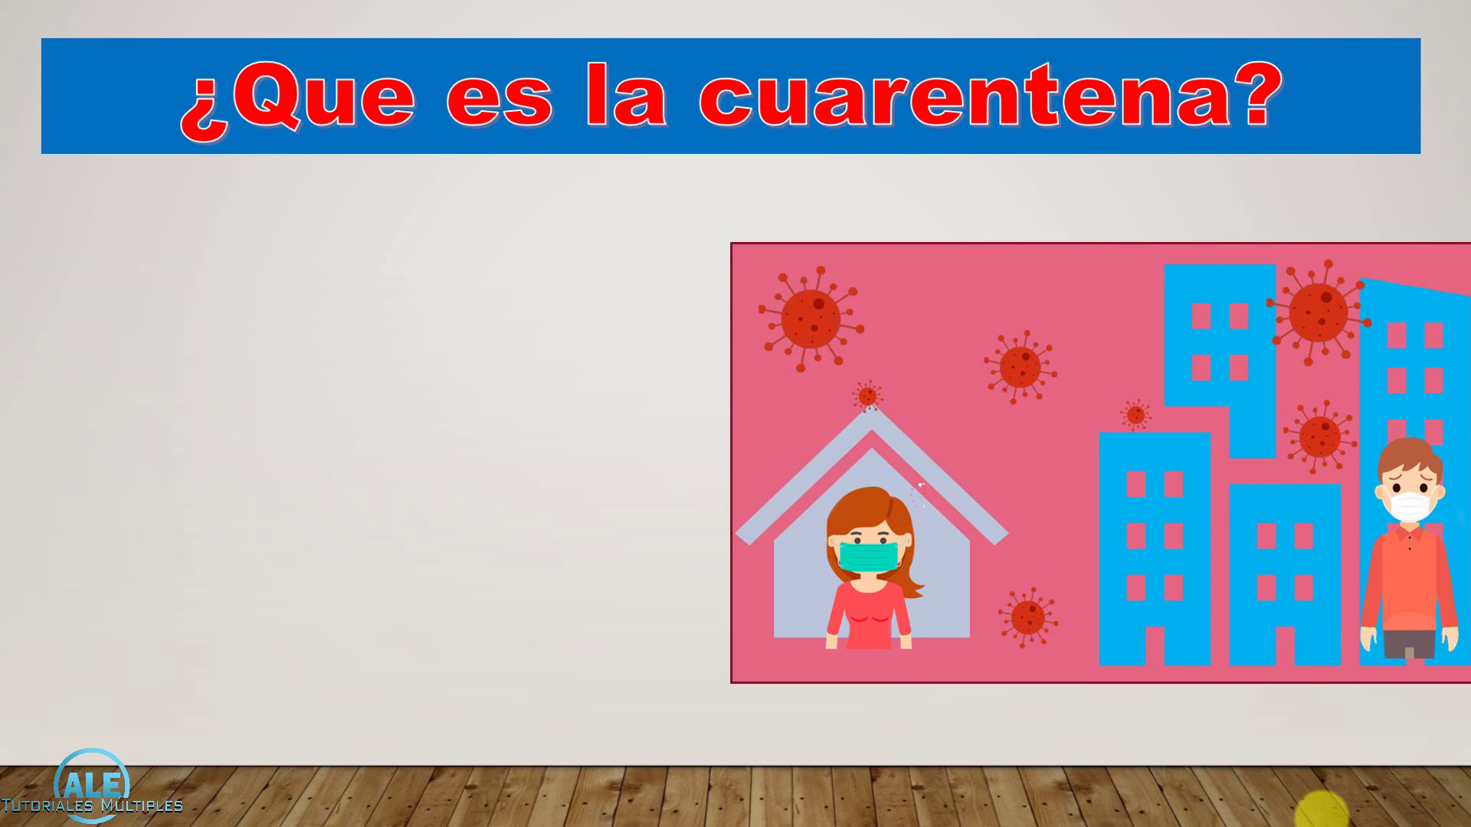
click(1319, 811)
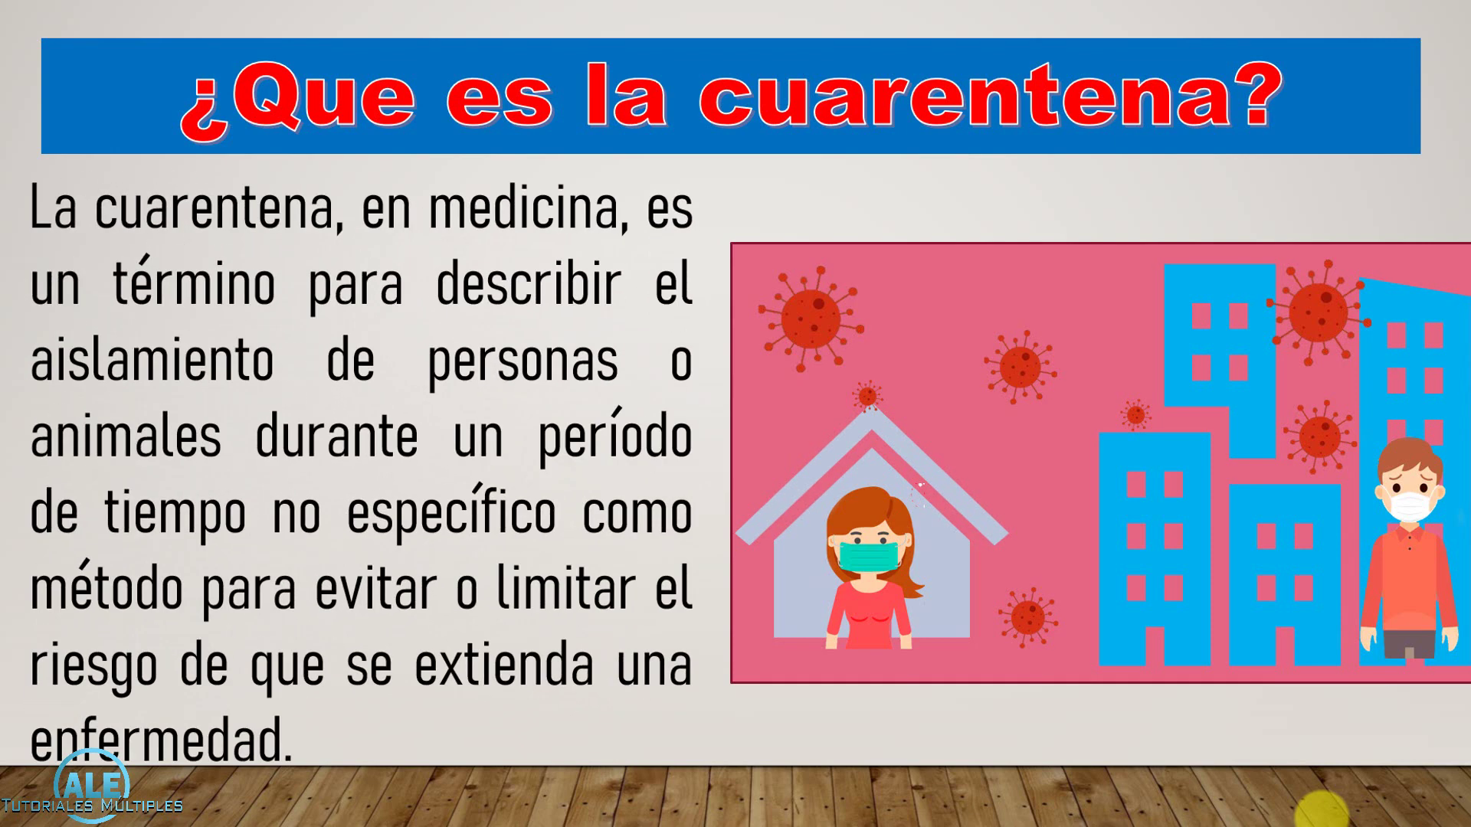
key(Escape)
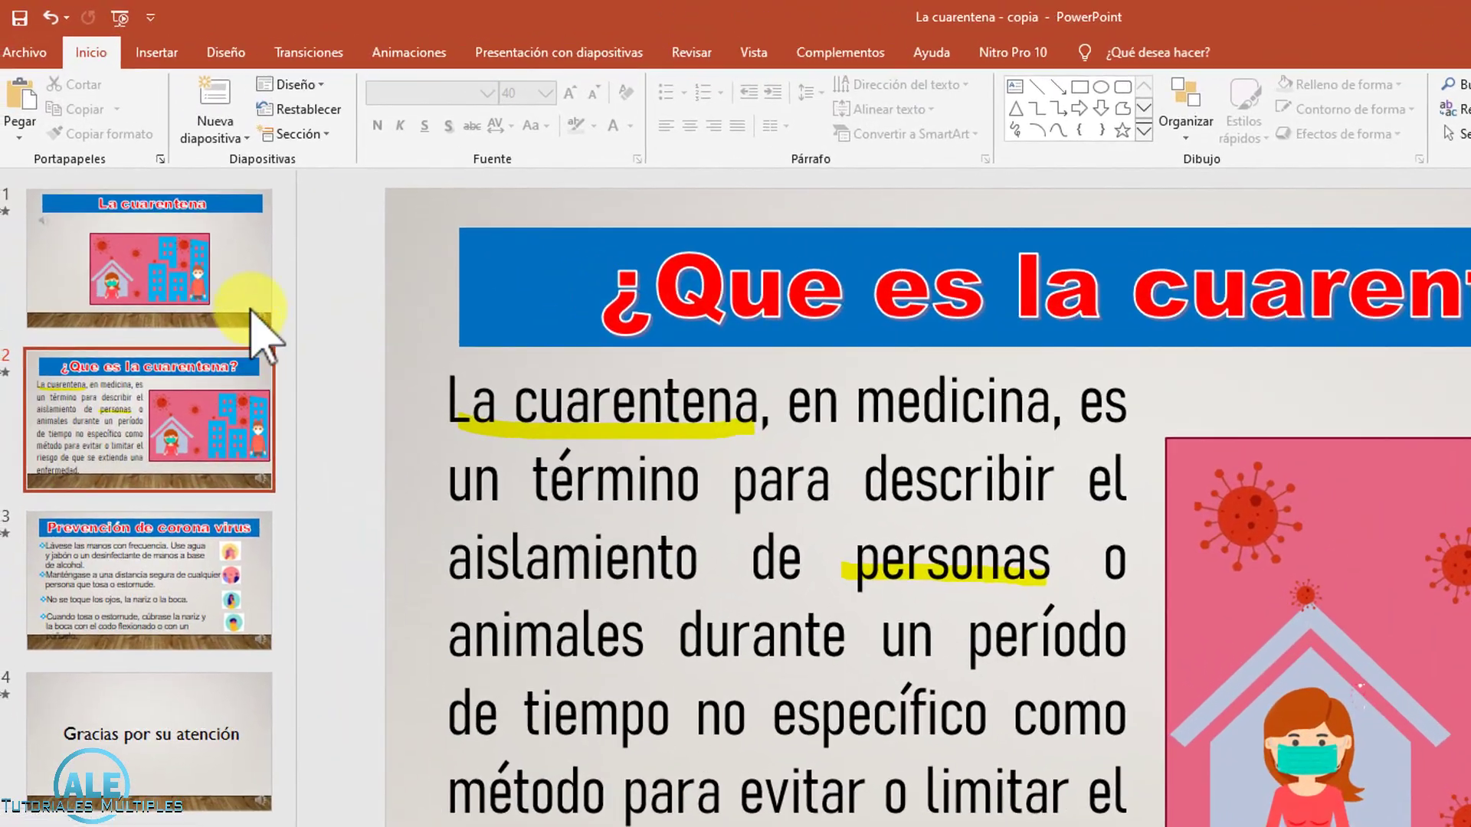
Set the audio clip on slide 1, La cuarentena, to Bajo (low) volume.
click(146, 207)
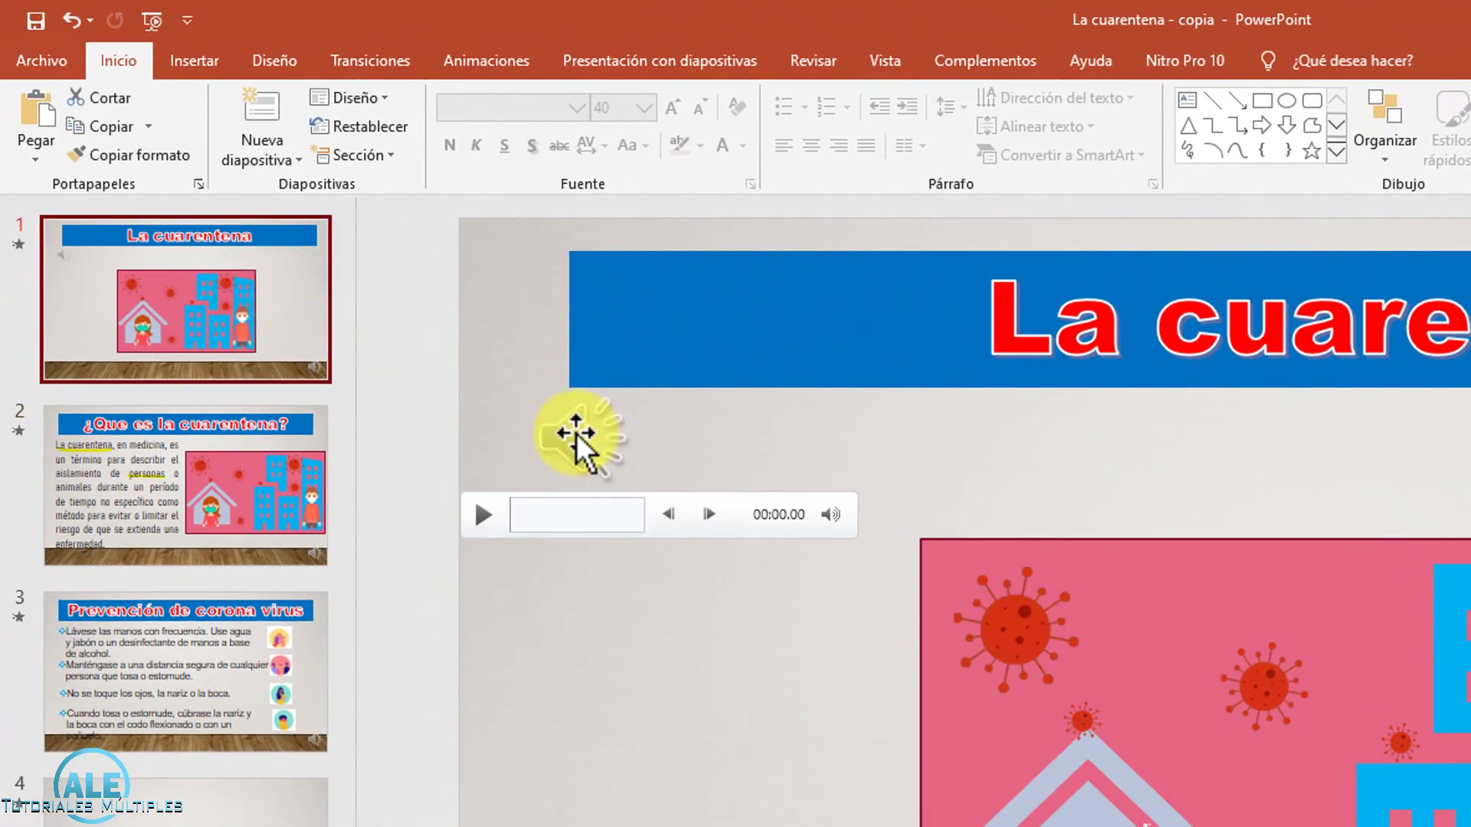
click(576, 433)
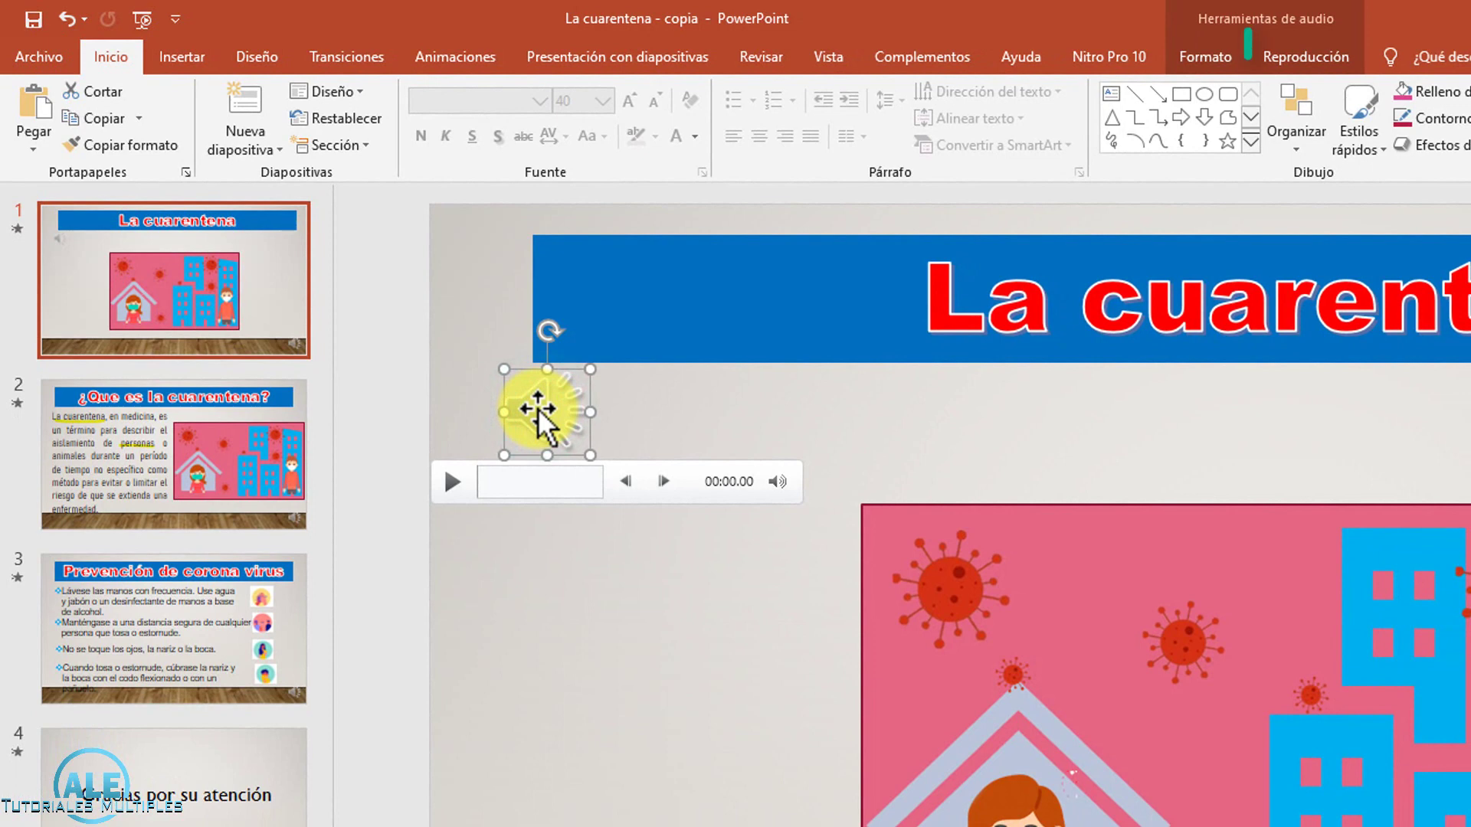
click(1215, 58)
click(1281, 58)
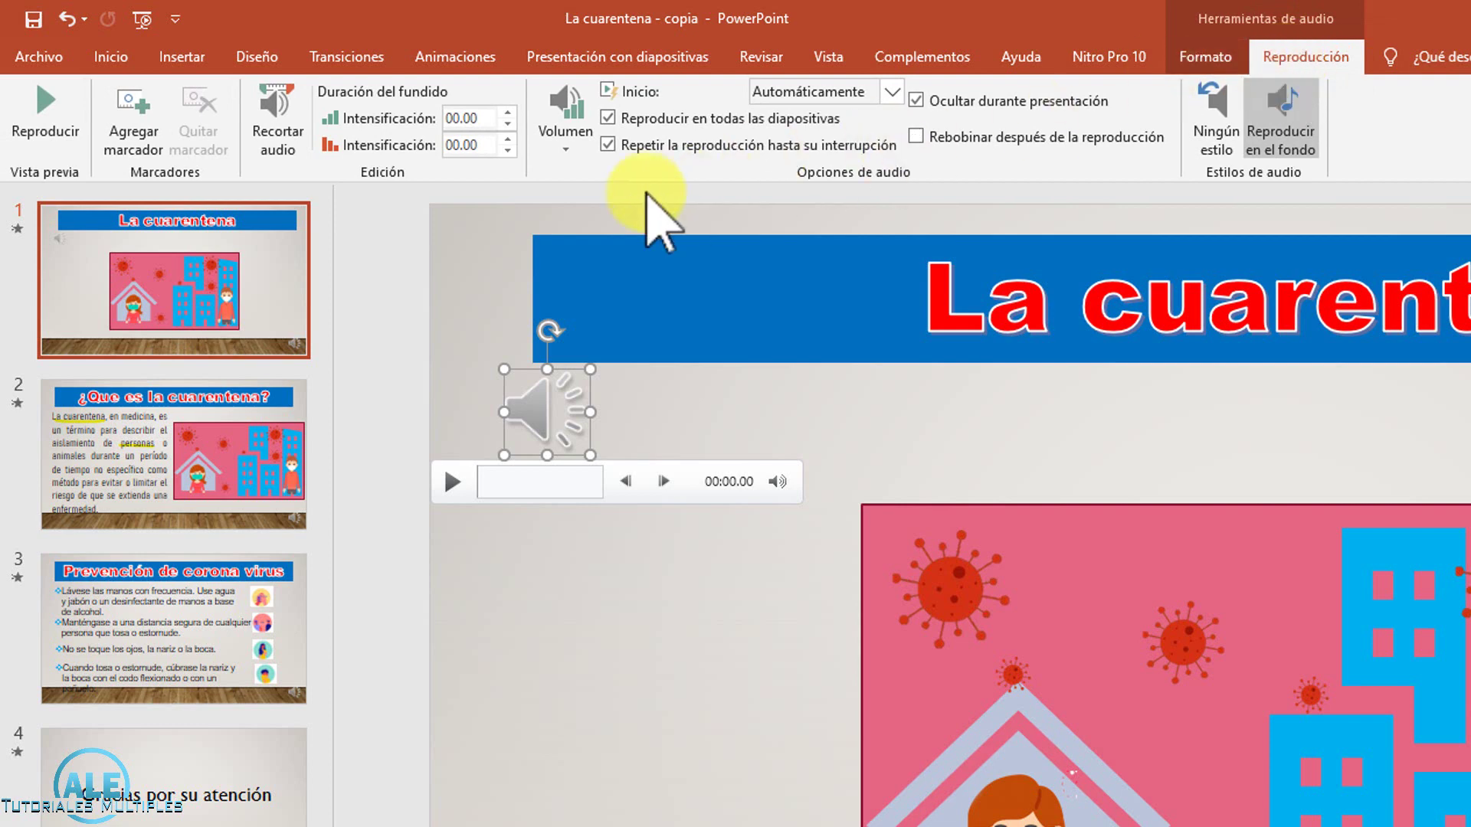
click(565, 147)
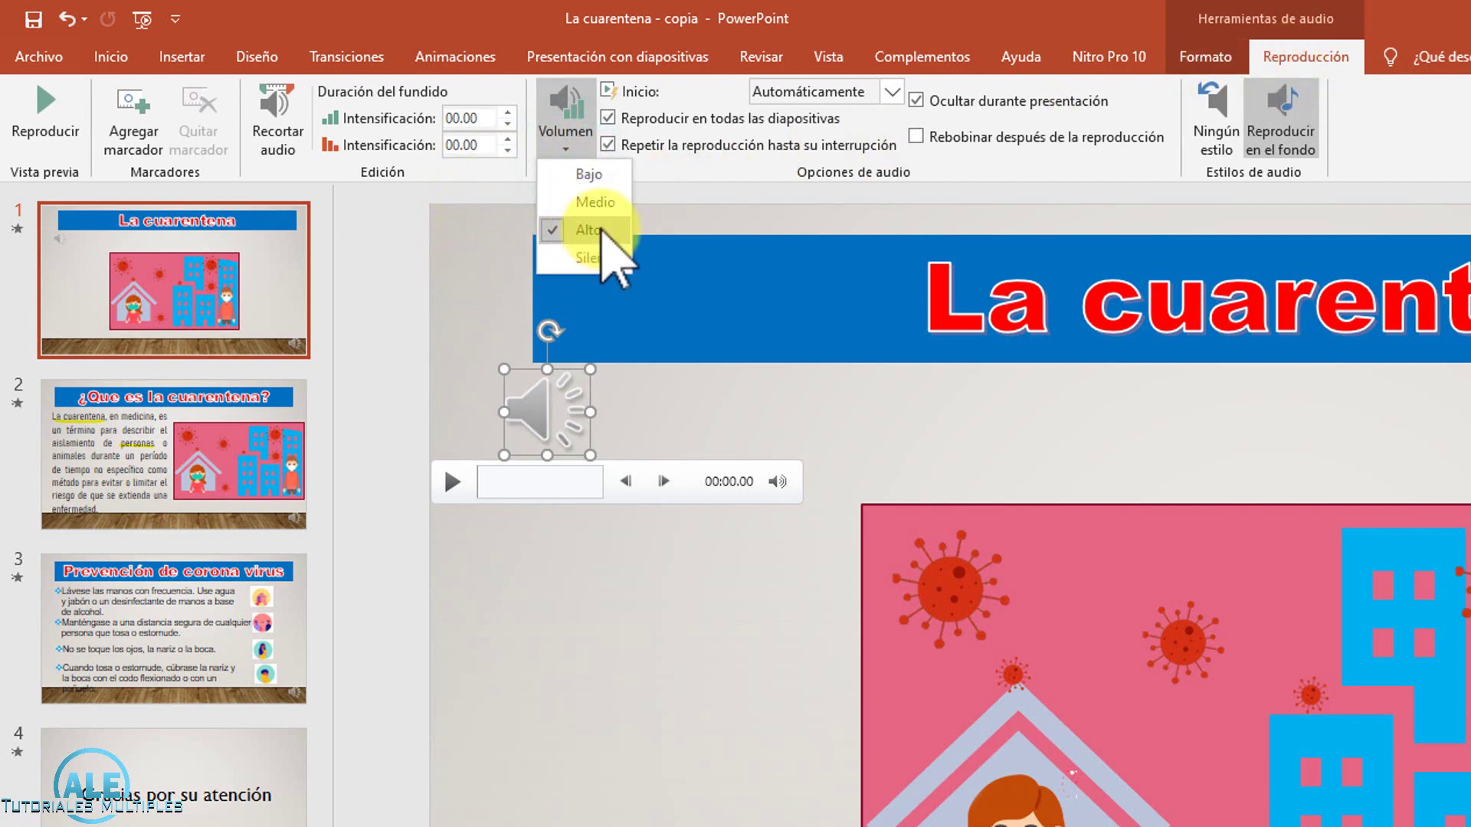
click(569, 176)
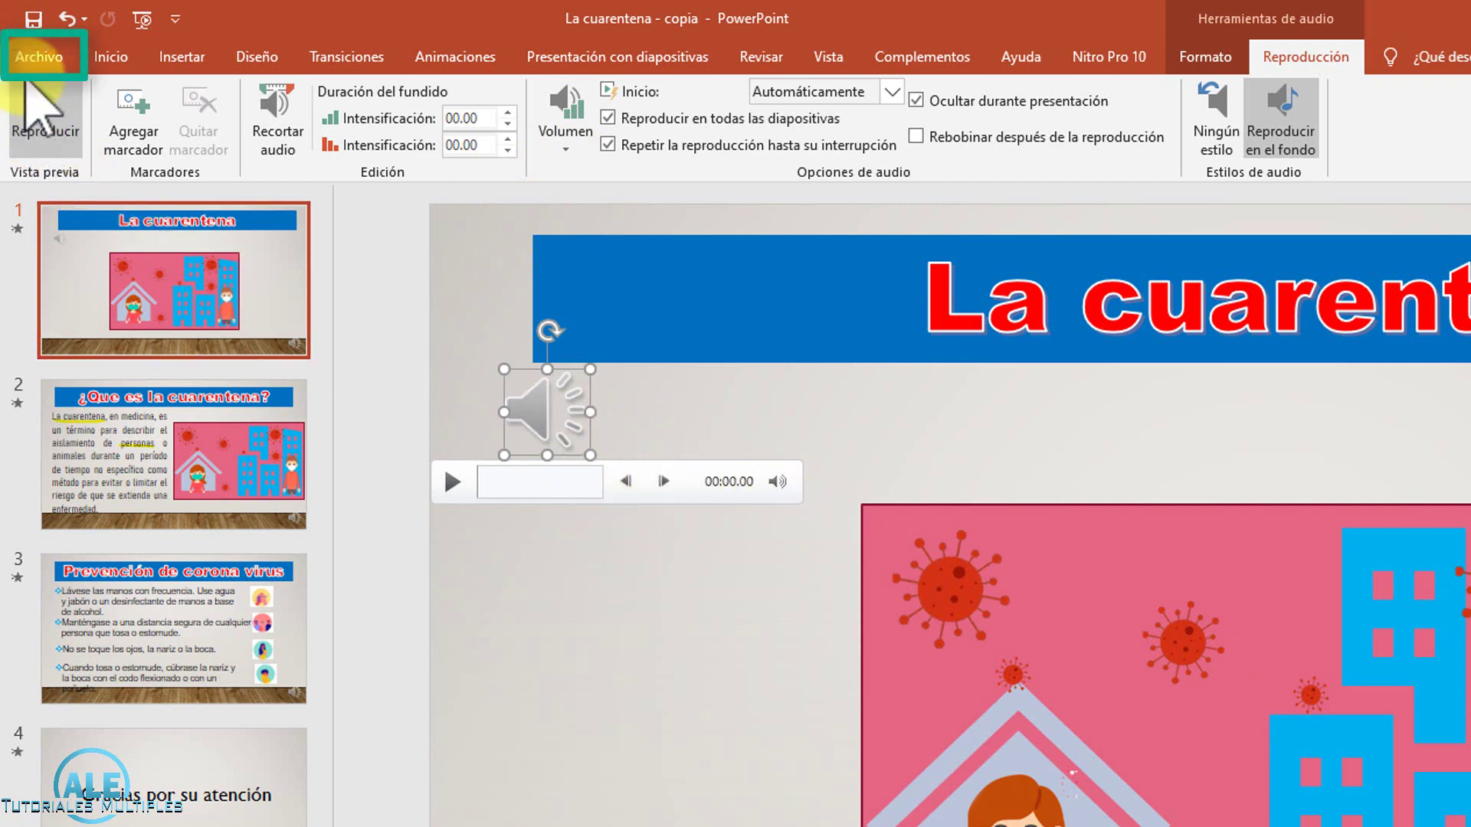
Export the presentation as a video with Crear un vídeo, keeping Full HD (1080p) quality.
click(38, 58)
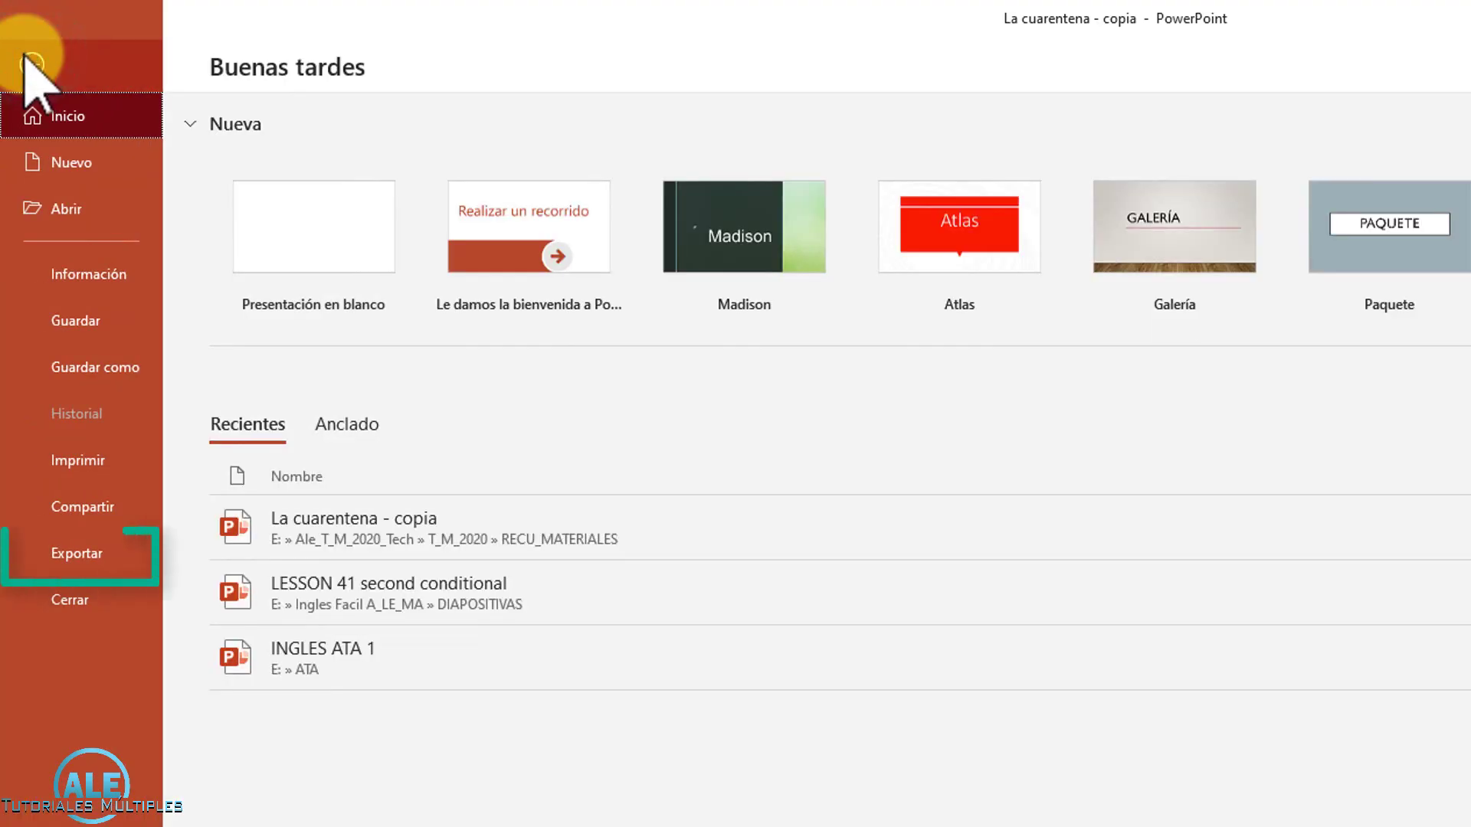
click(75, 563)
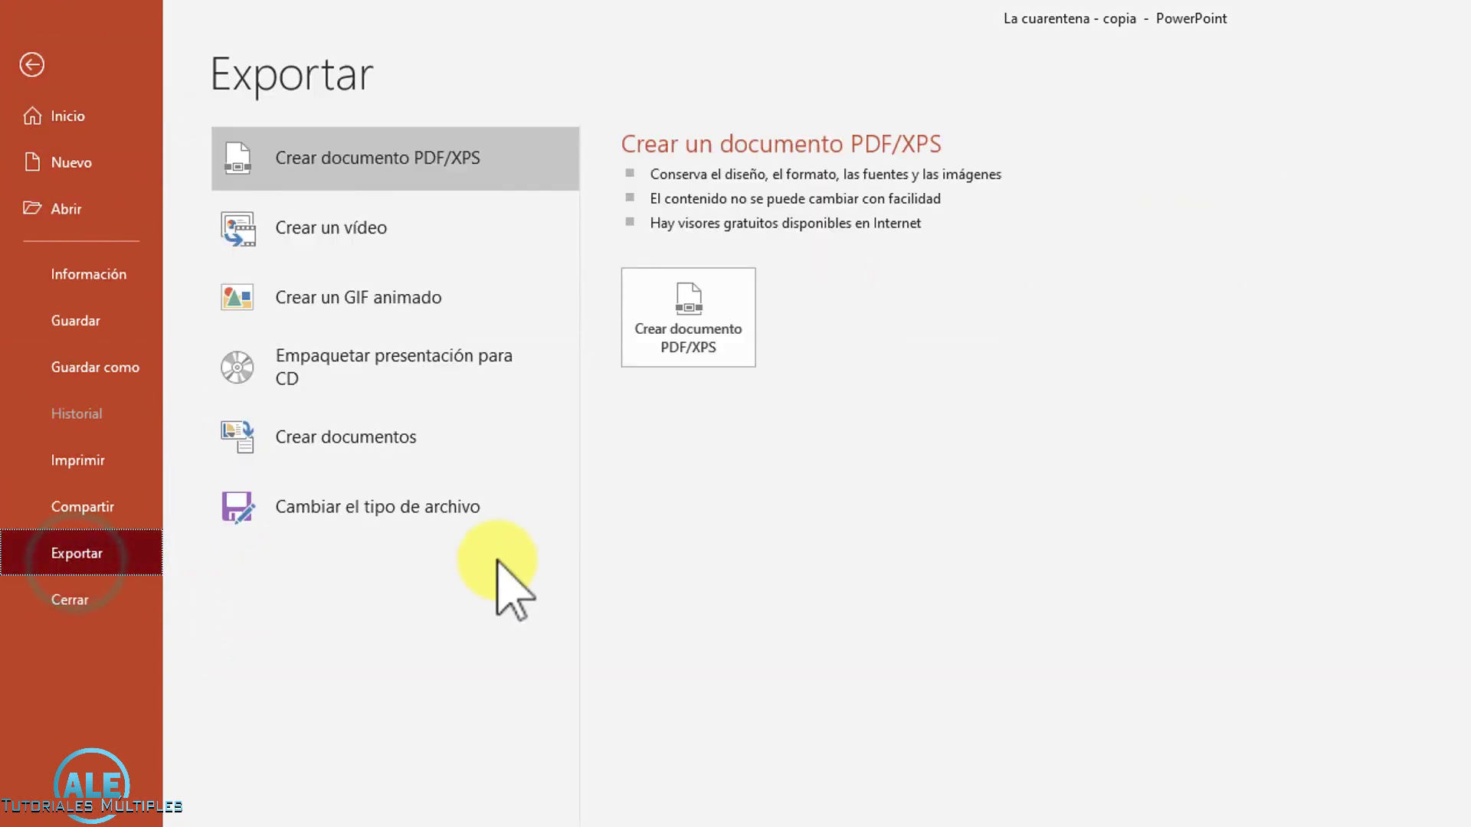
click(344, 236)
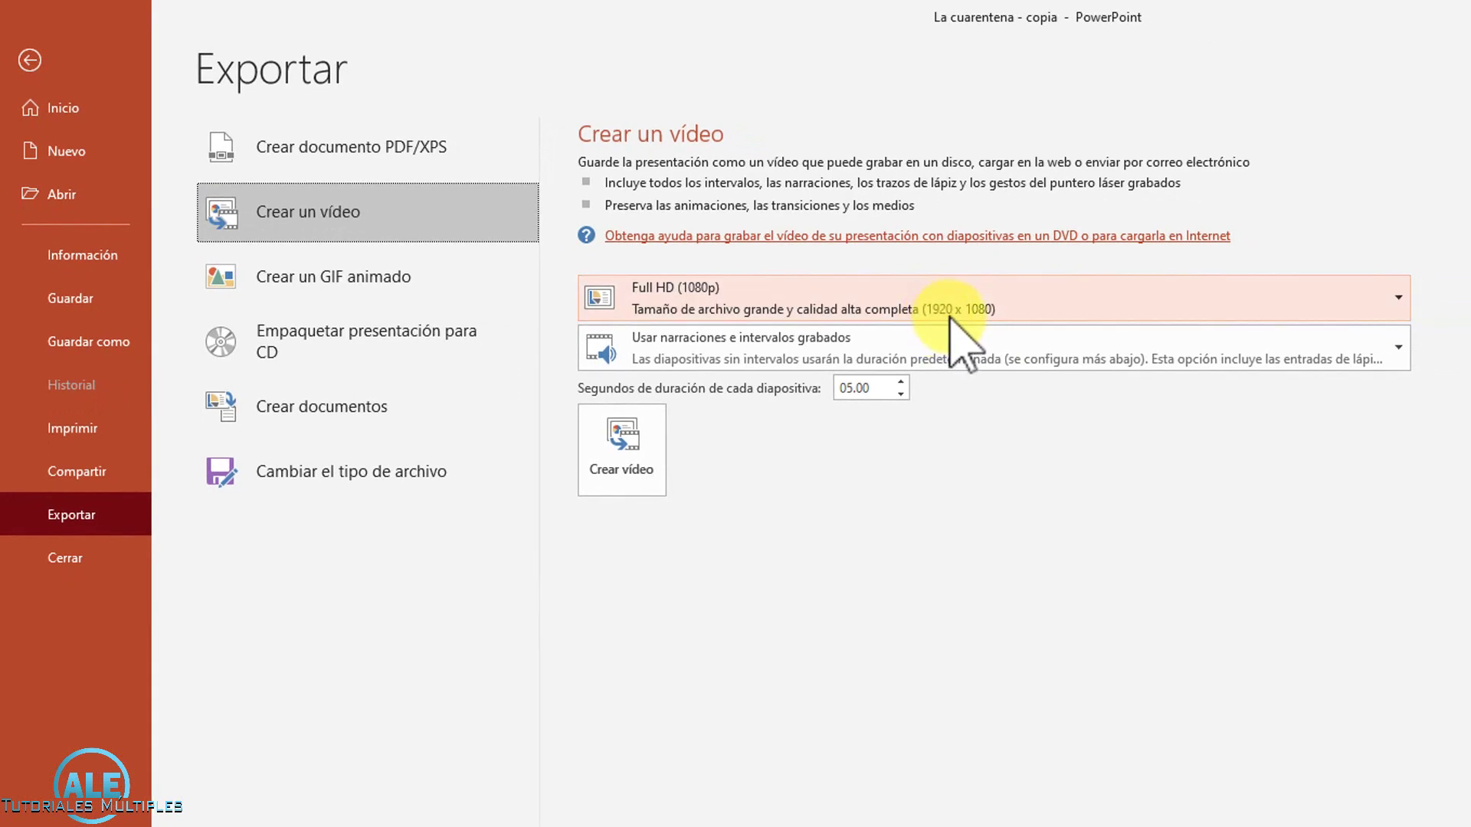
click(1069, 304)
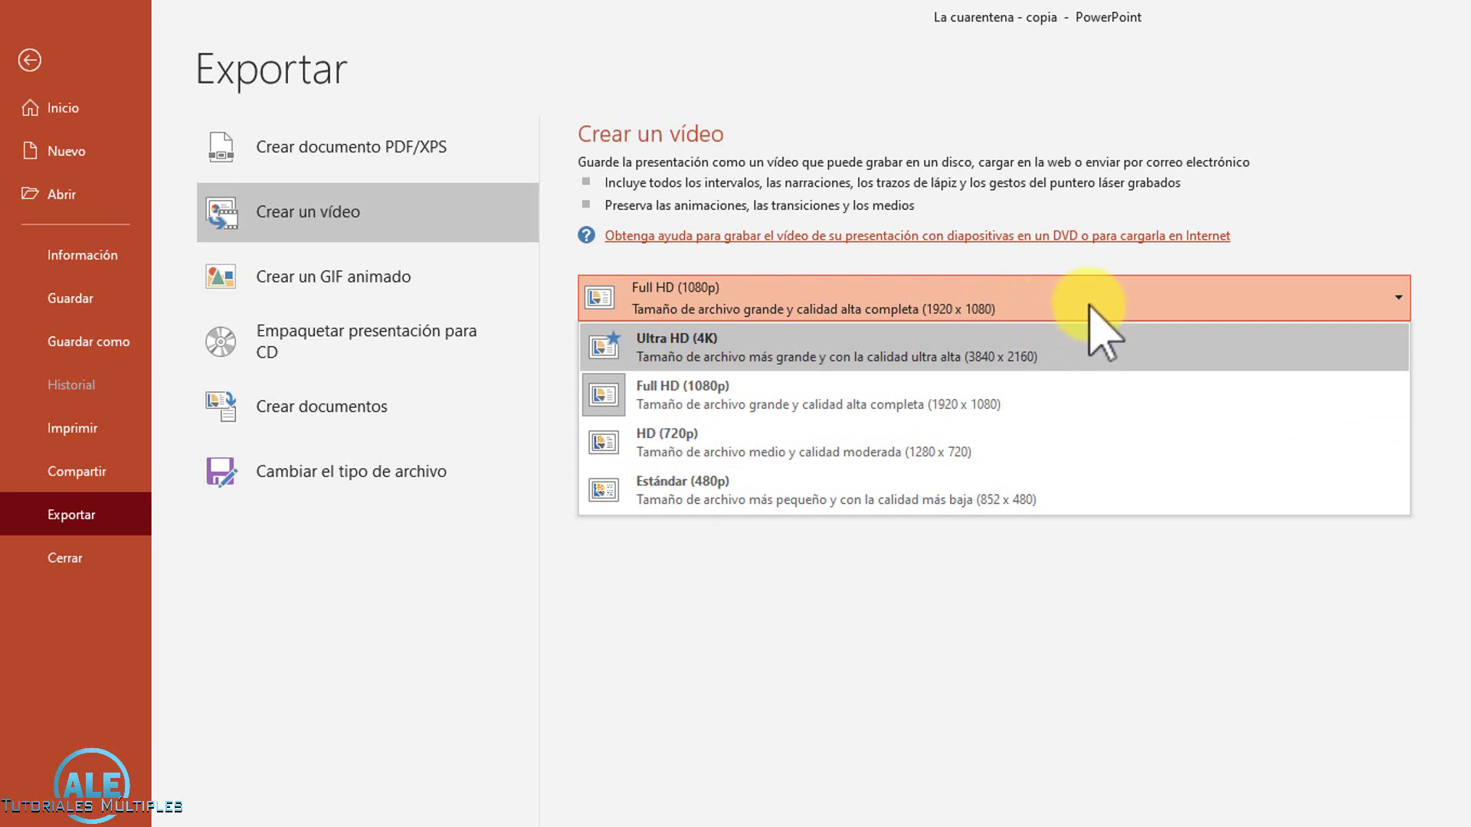
click(1436, 301)
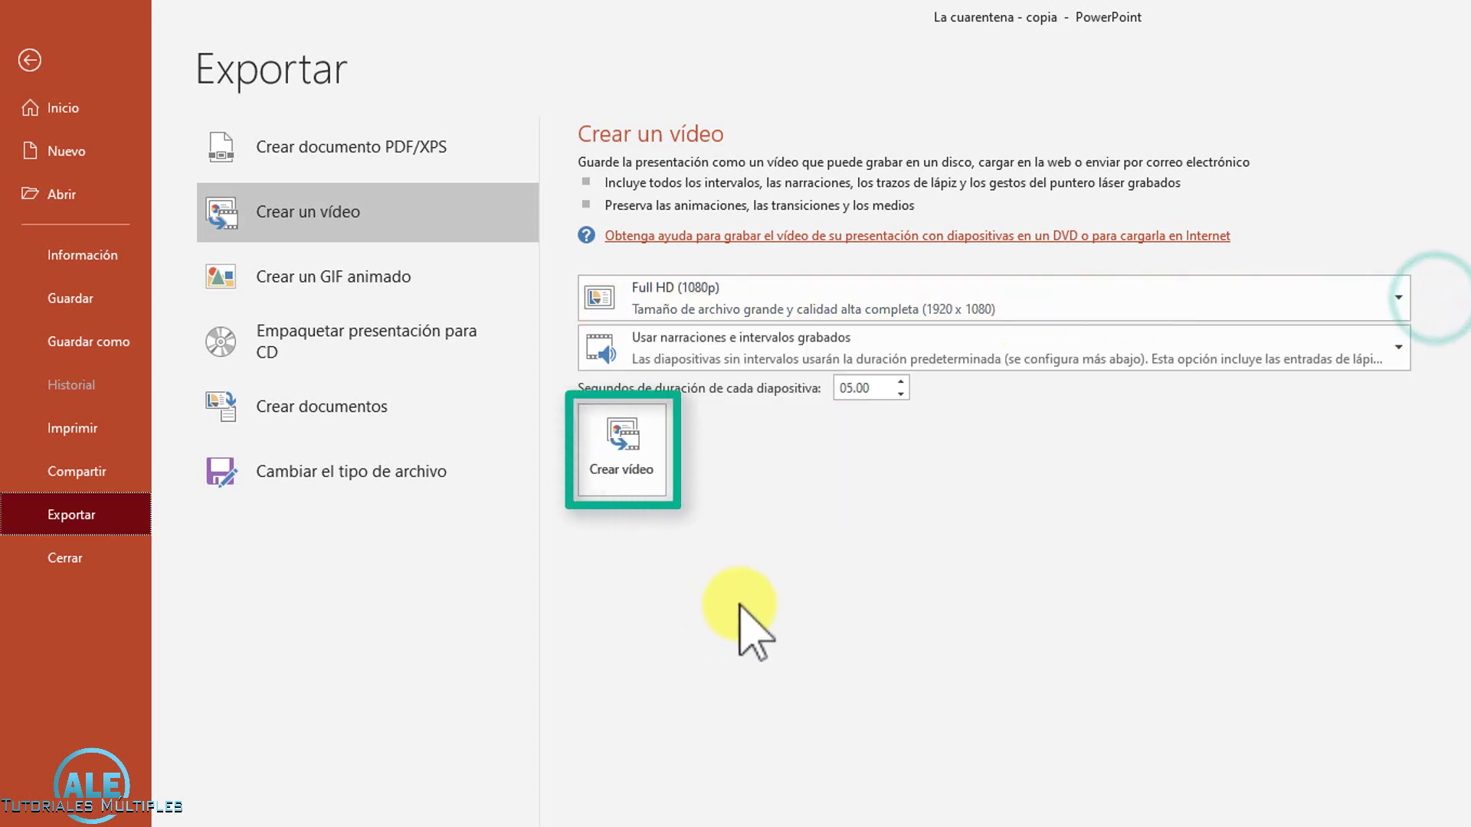
click(630, 477)
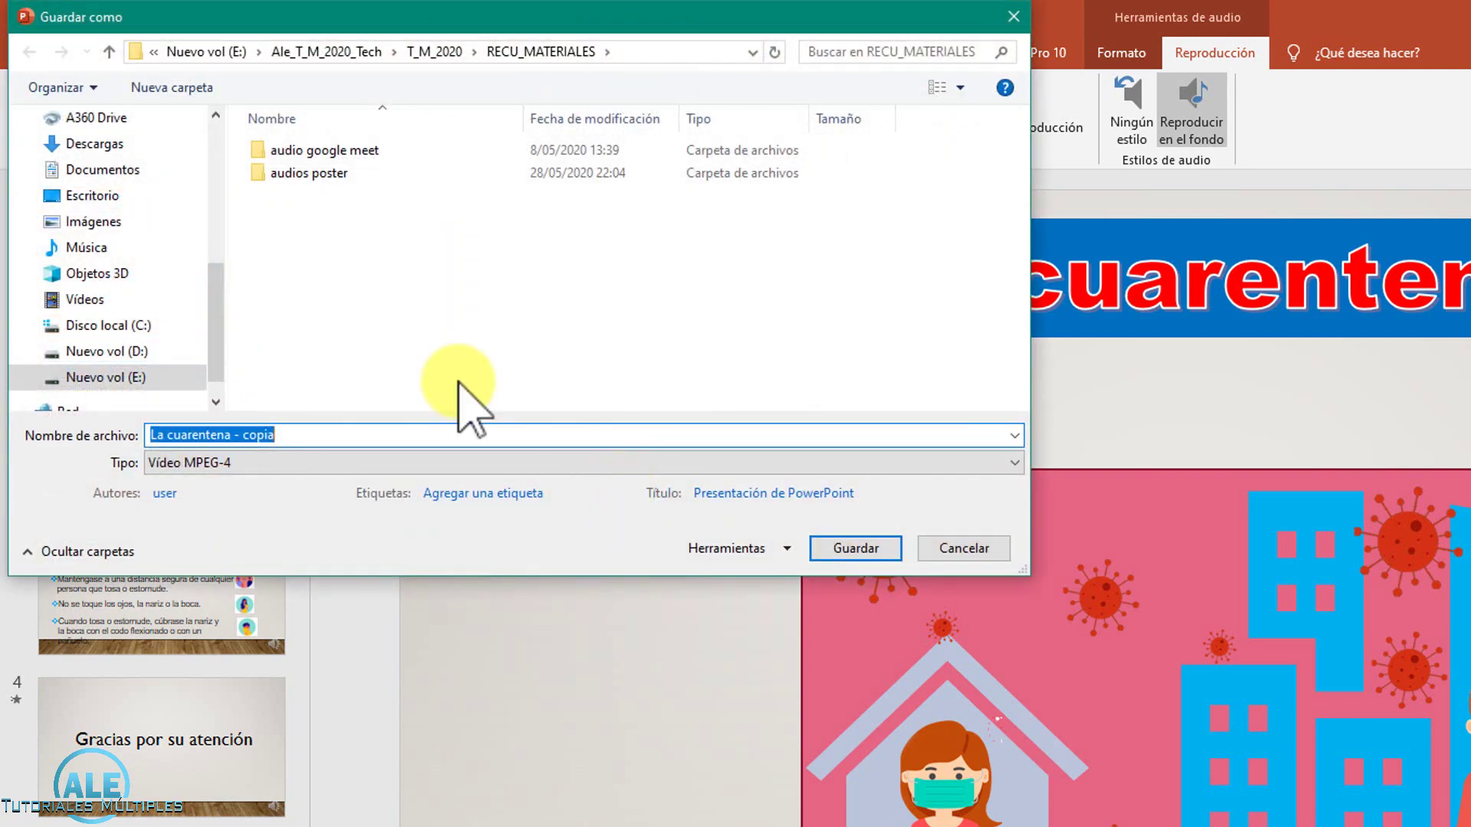
Save the video as 'La cuarentena - copia' MPEG-4 on the Desktop, then minimize PowerPoint.
click(96, 196)
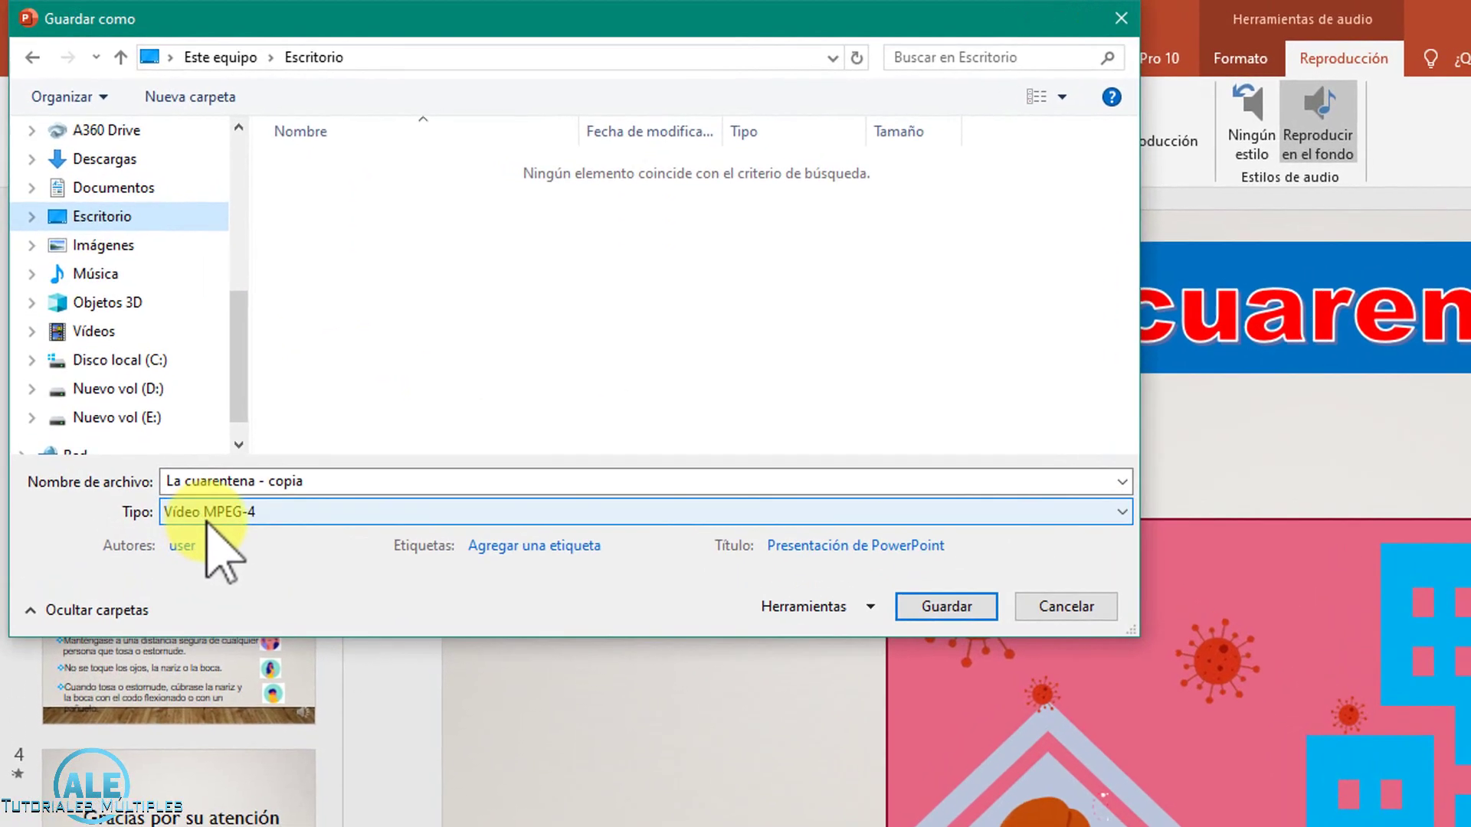
click(272, 518)
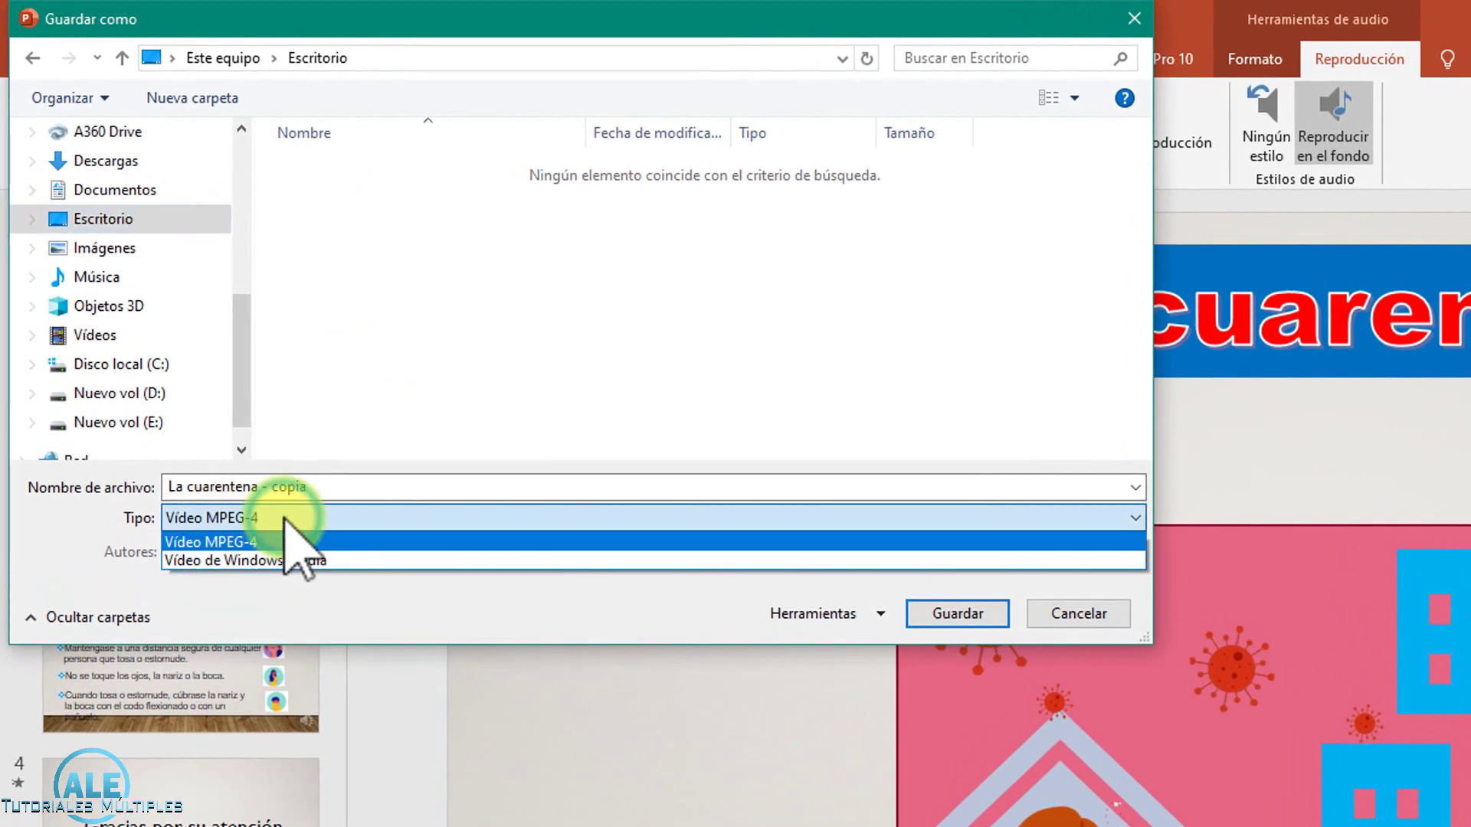
click(306, 535)
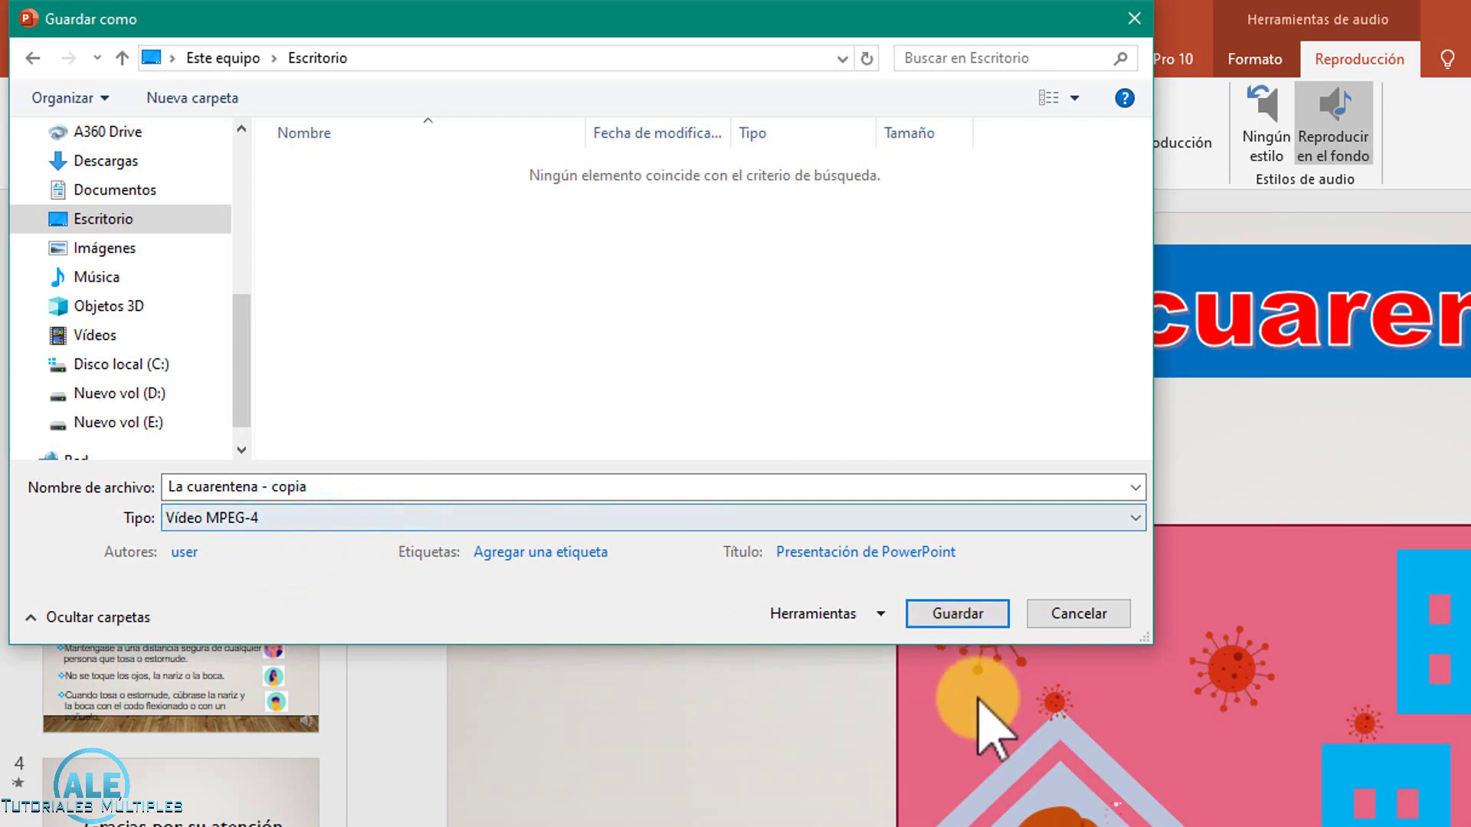
click(958, 615)
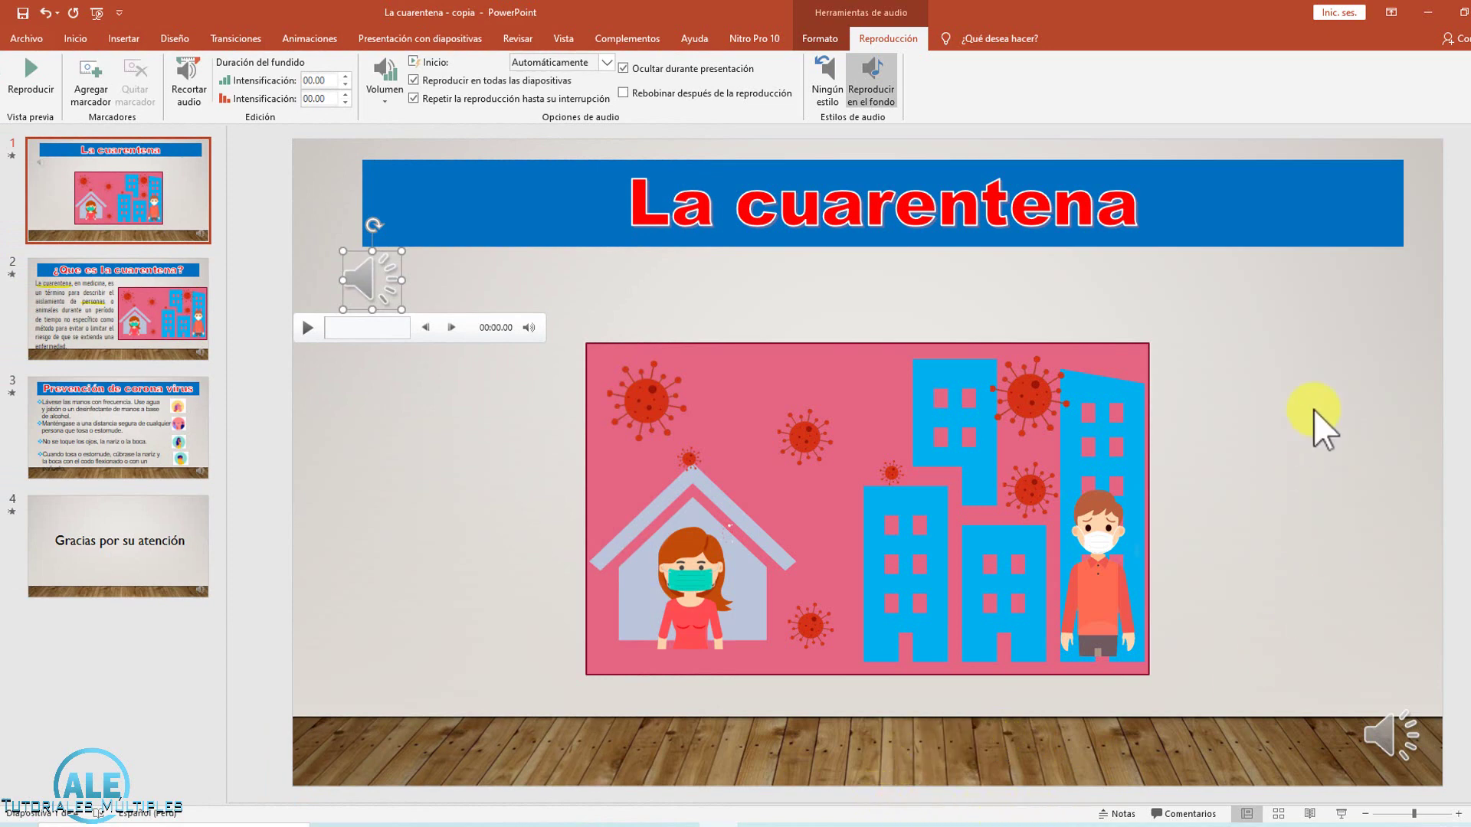
click(1428, 13)
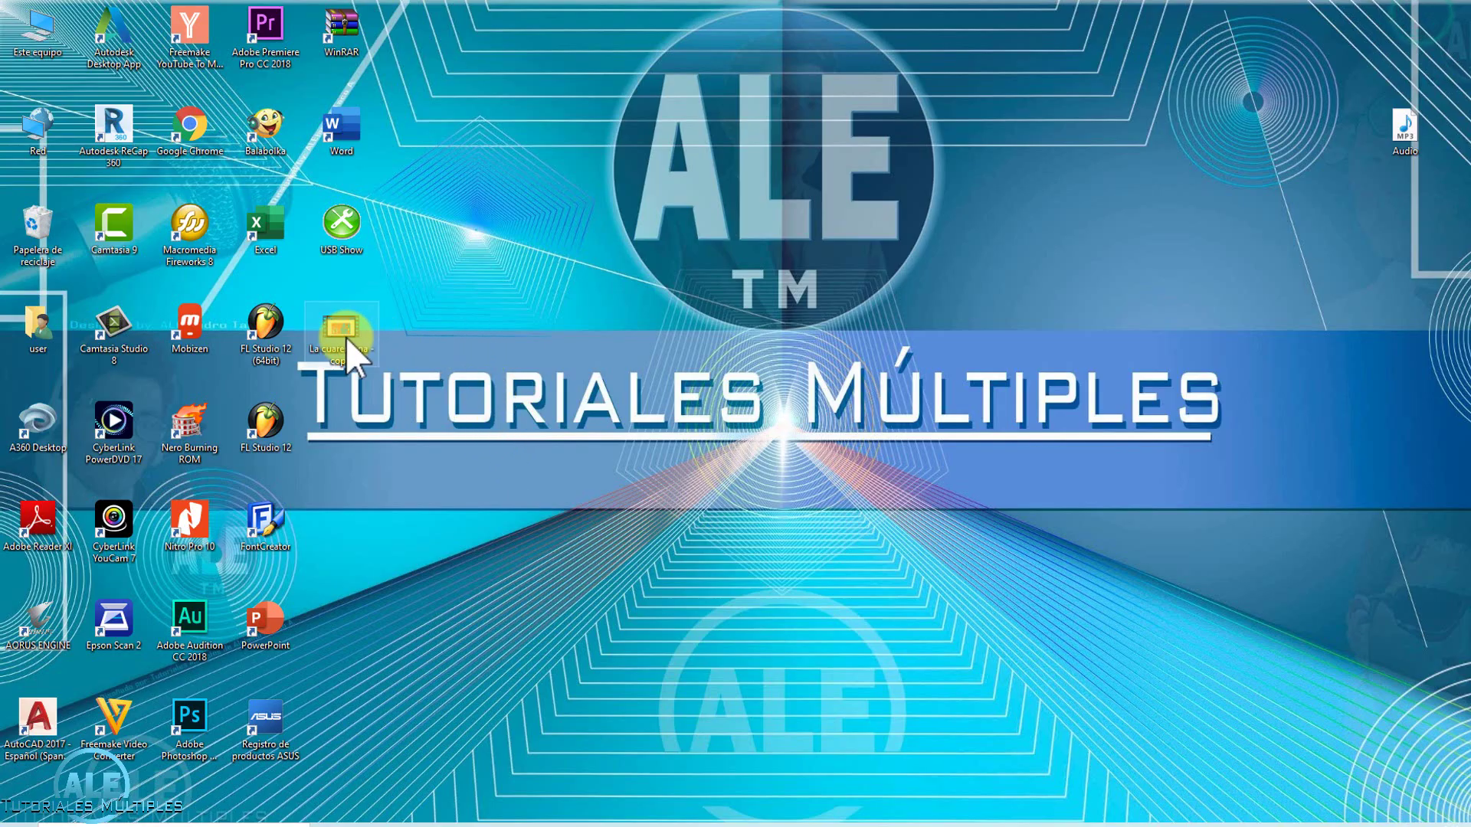
Move the 'La cuarentena - copia' video icon upper right and play it full size in Windows Media Player.
drag(343, 335, 1035, 275)
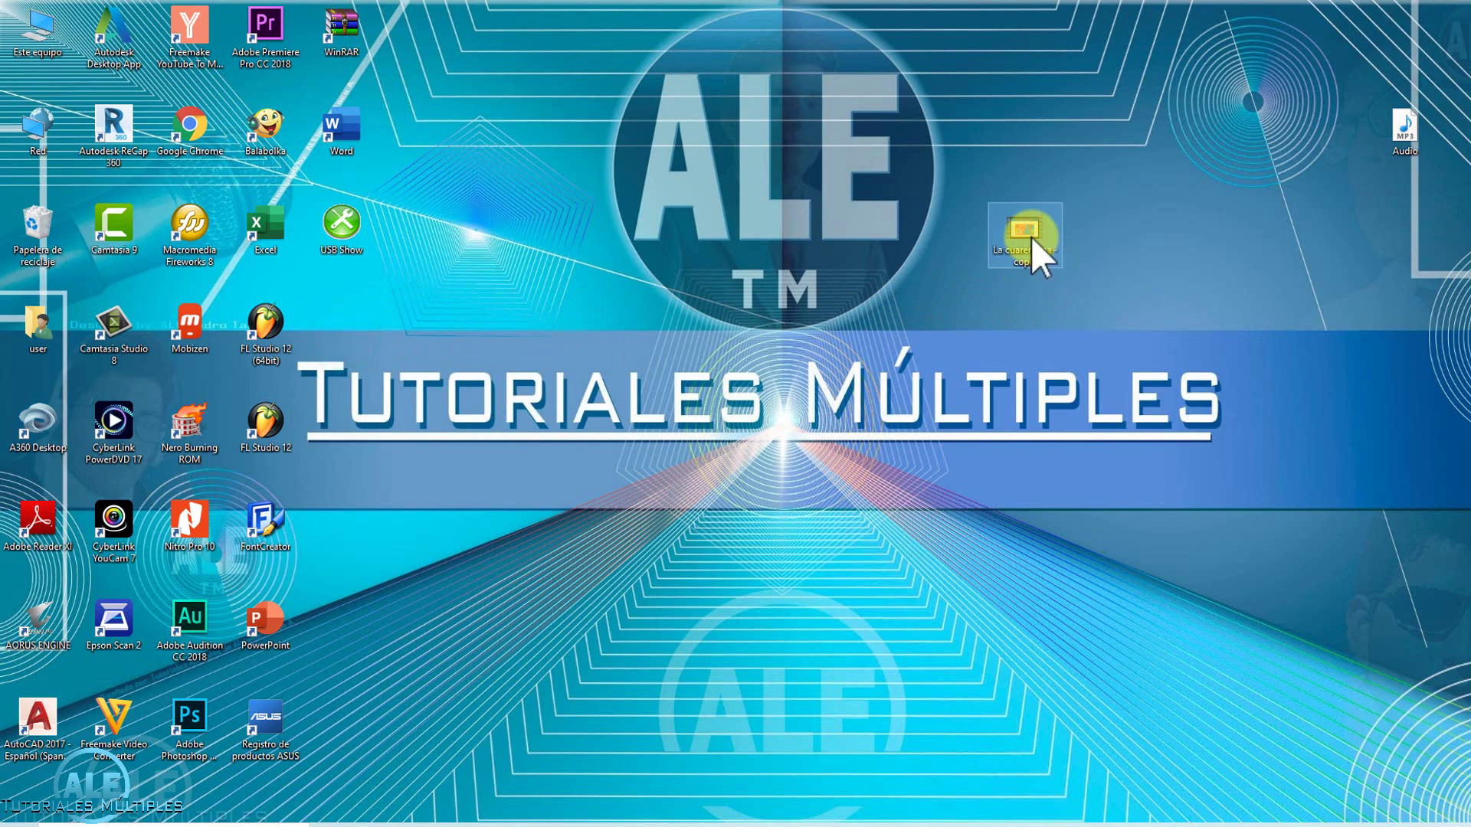
double_click(1031, 237)
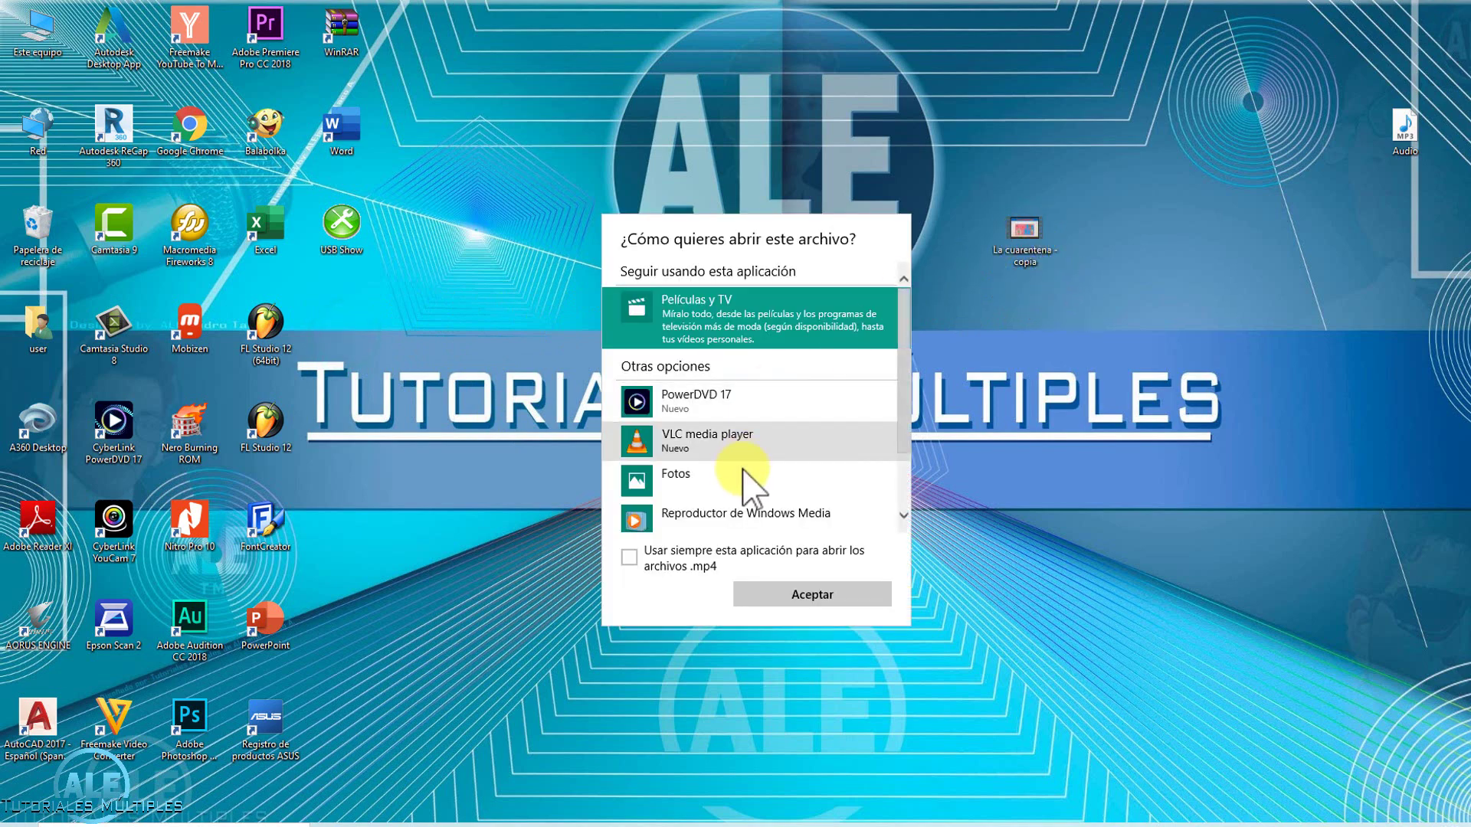
click(706, 516)
click(821, 595)
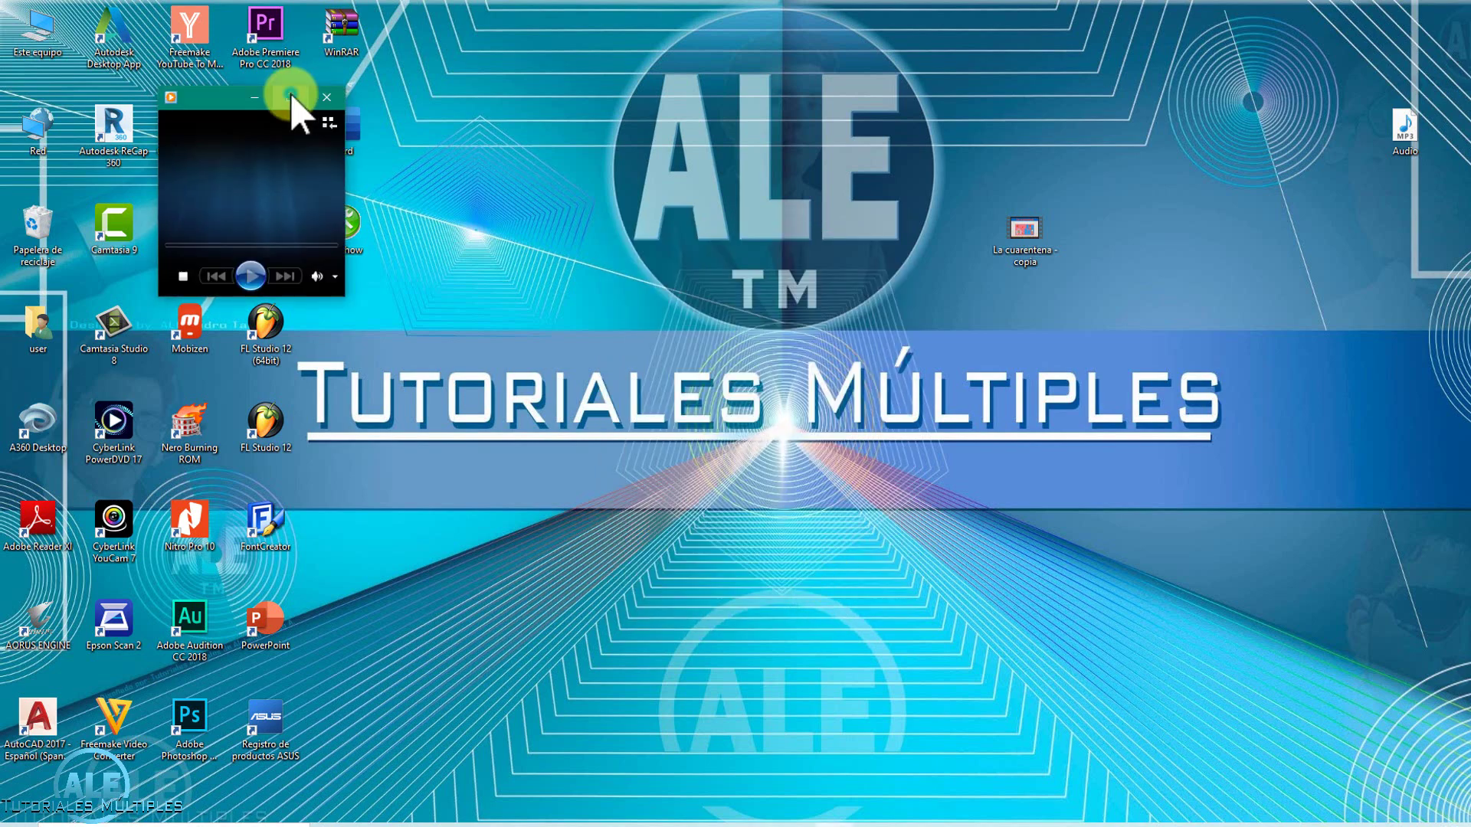
click(291, 97)
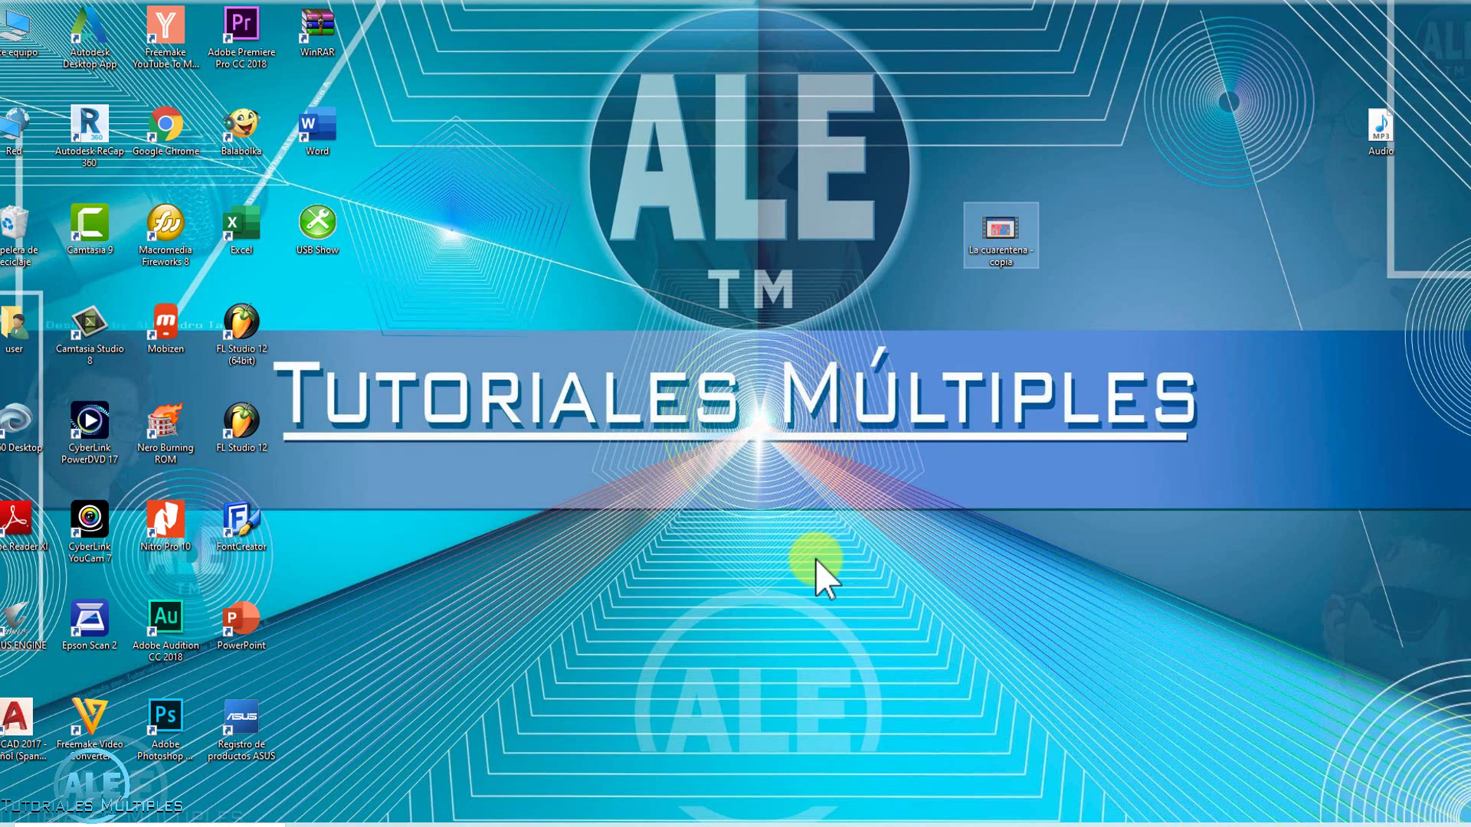
click(590, 813)
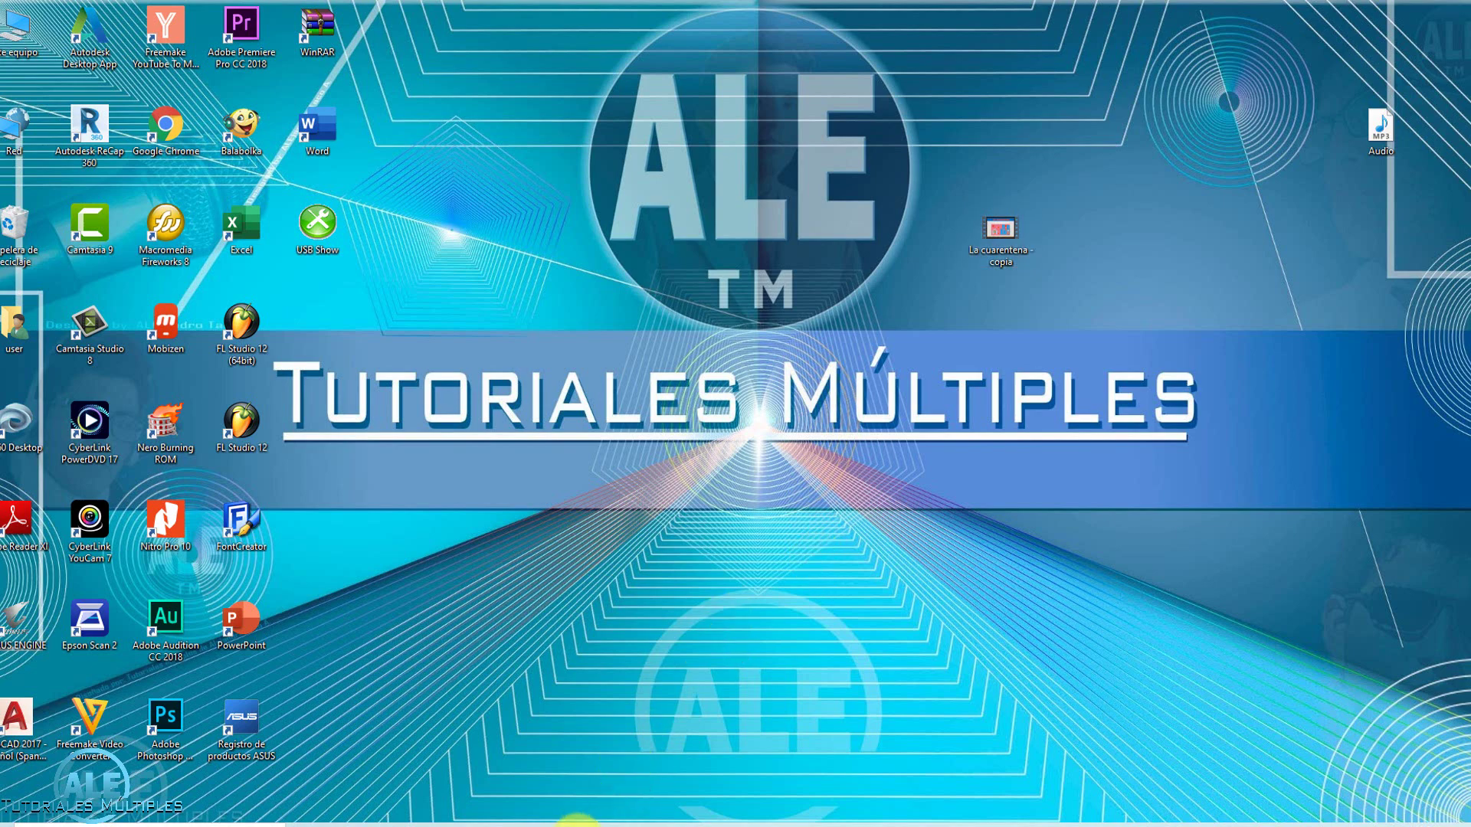
Sign in to YouTube in Chrome with the channel's Google account and open the account menu.
click(552, 774)
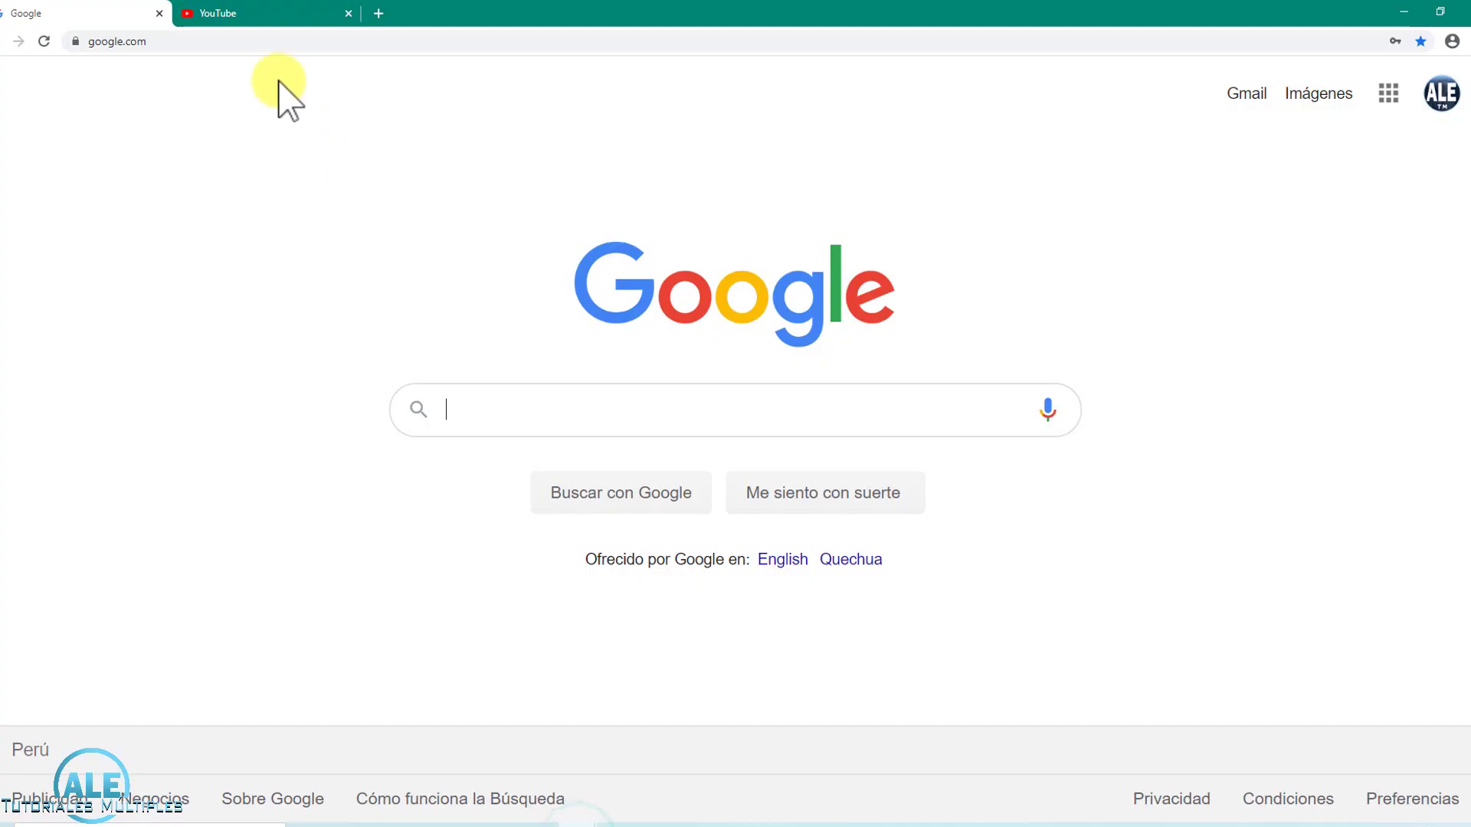
click(246, 17)
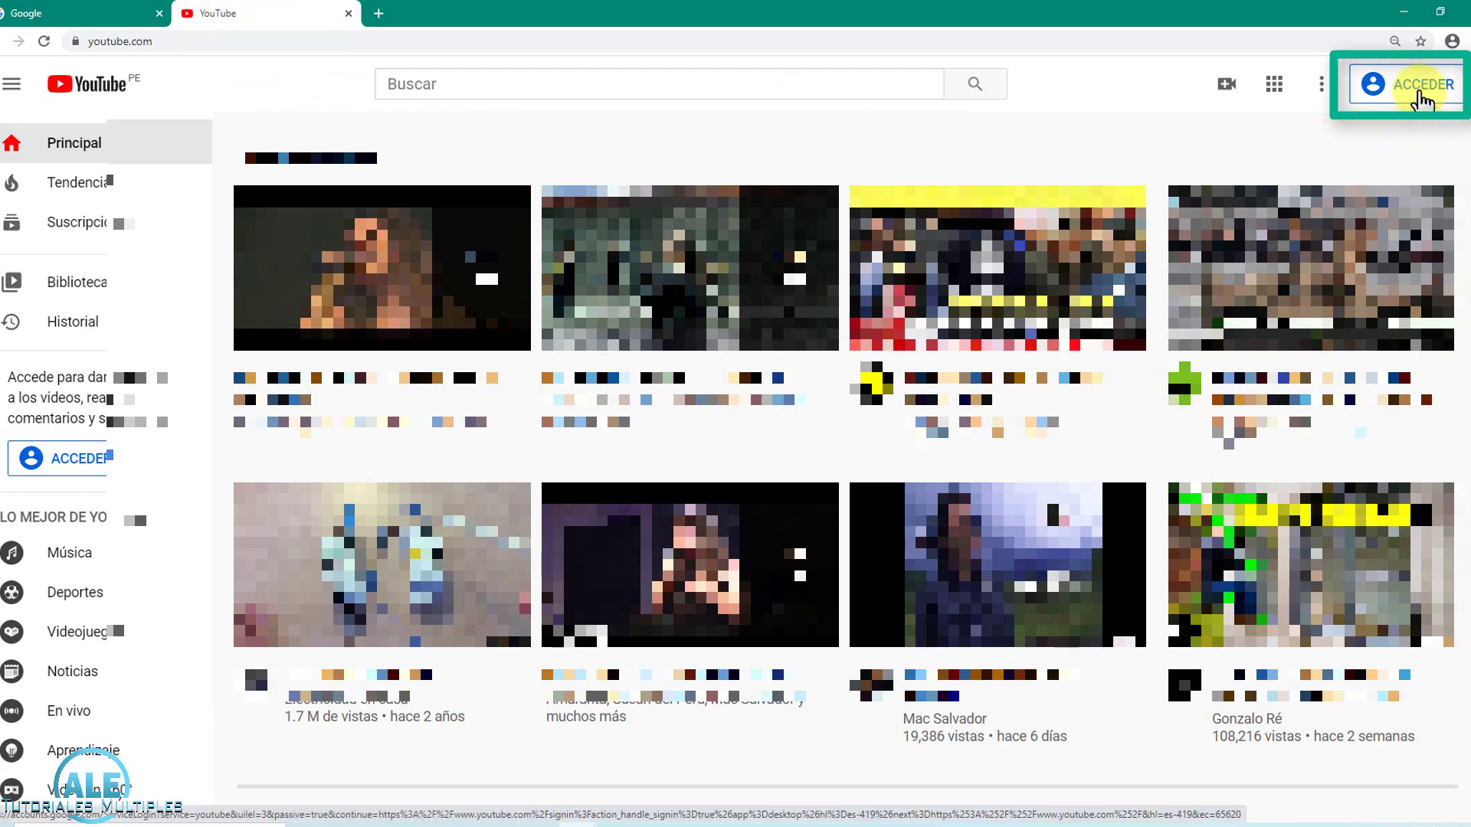
click(1423, 85)
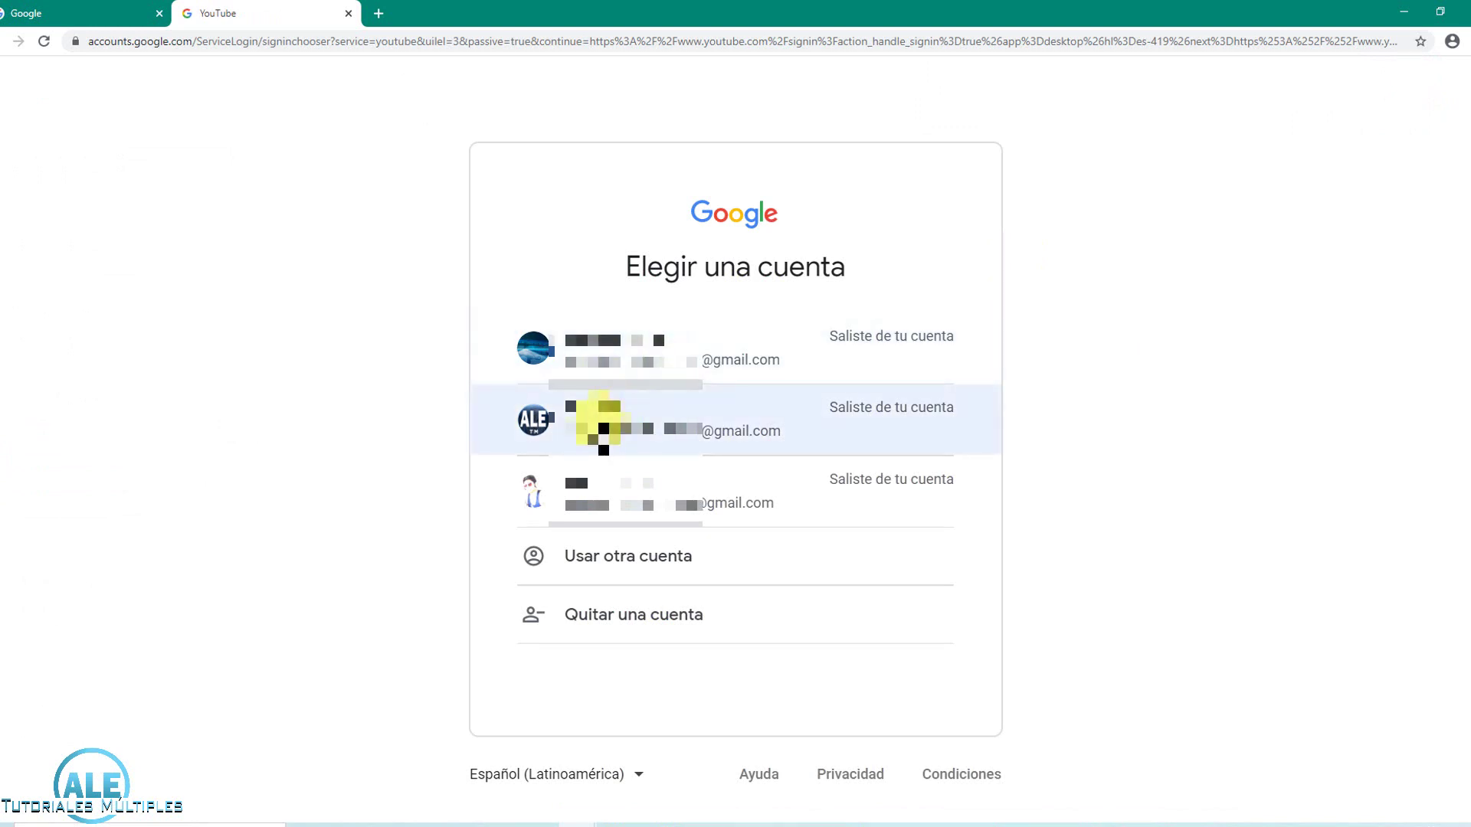
click(596, 418)
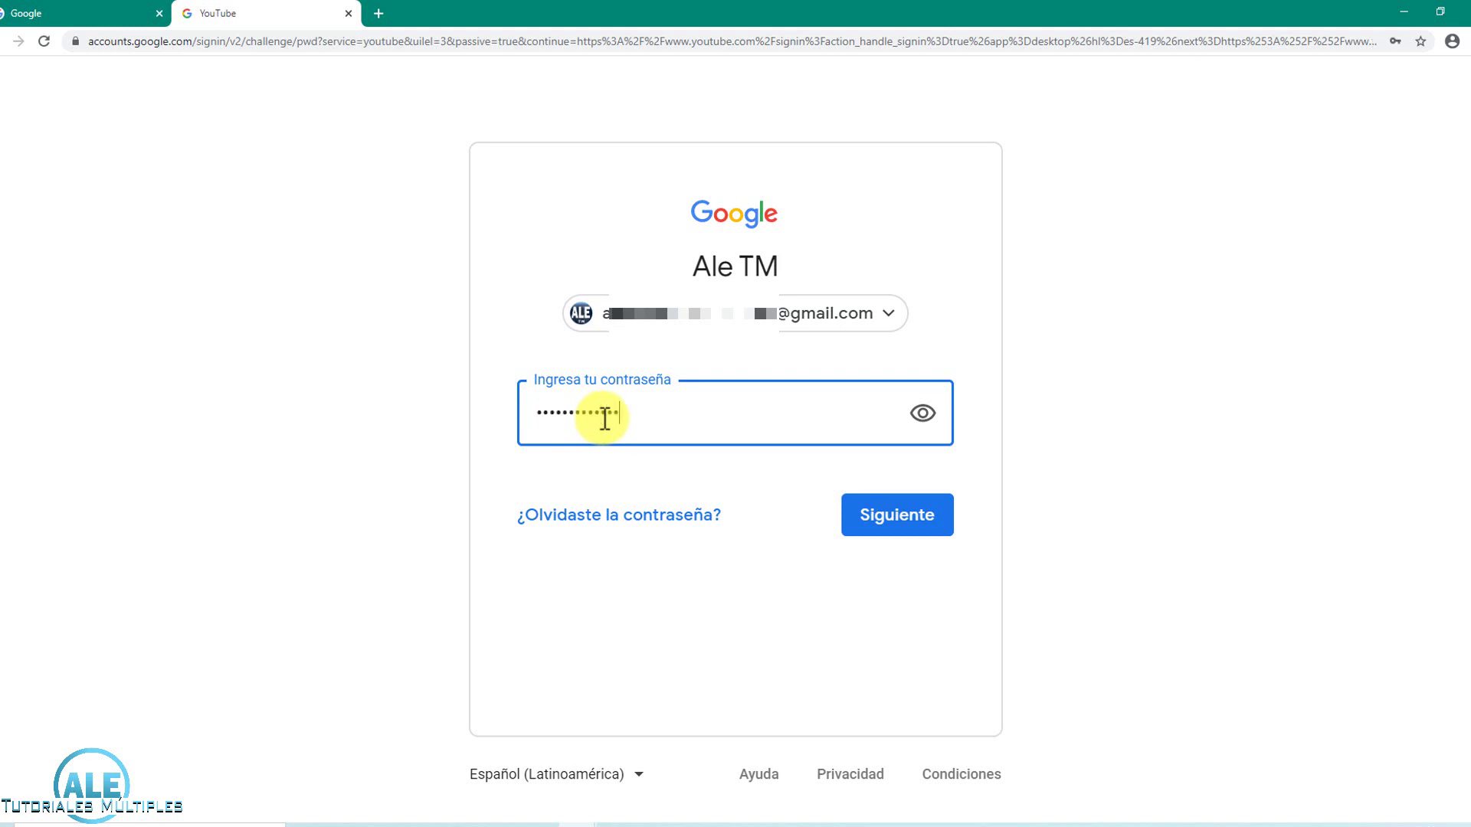
click(900, 526)
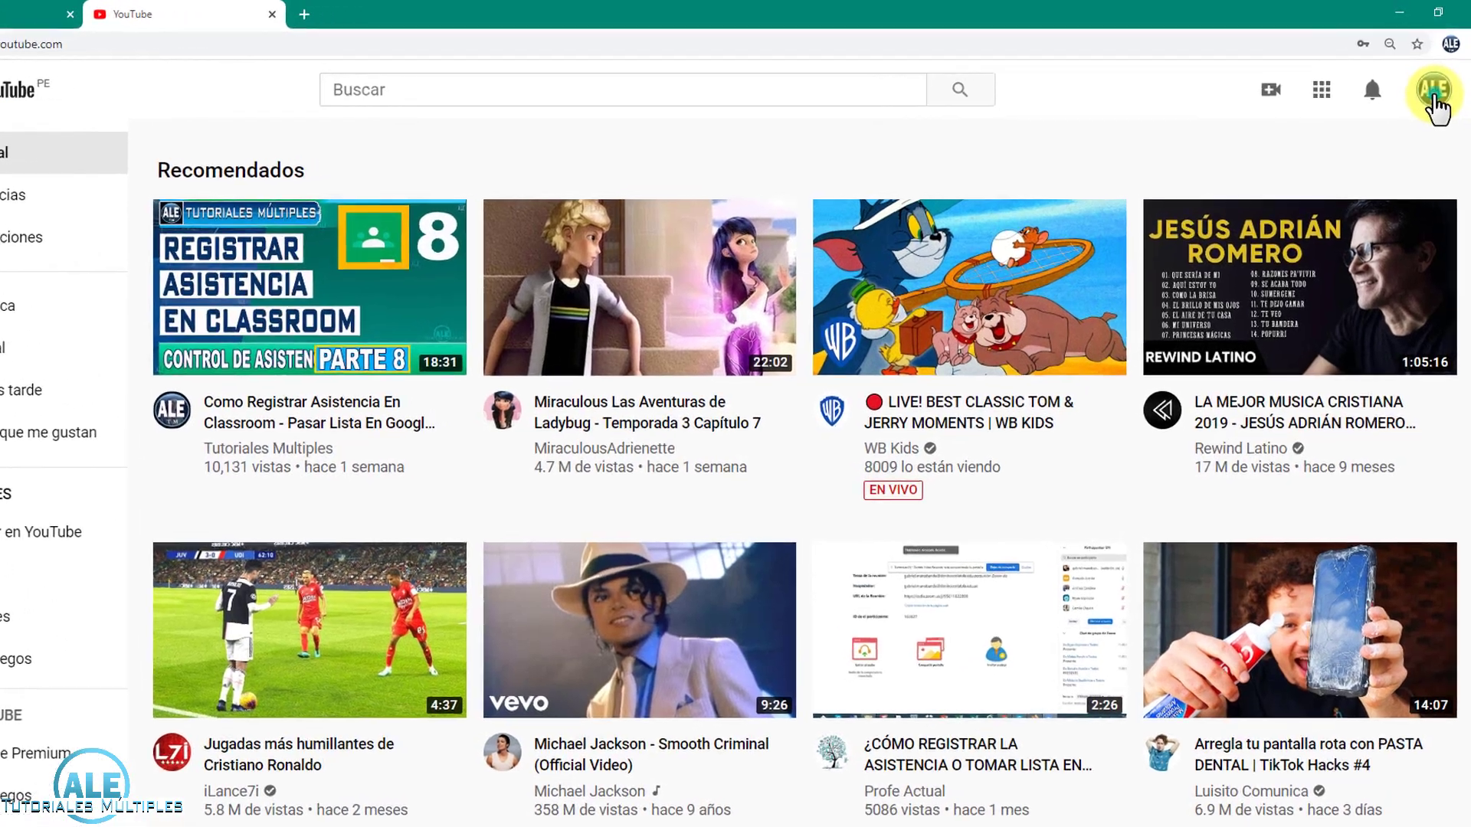
click(1436, 85)
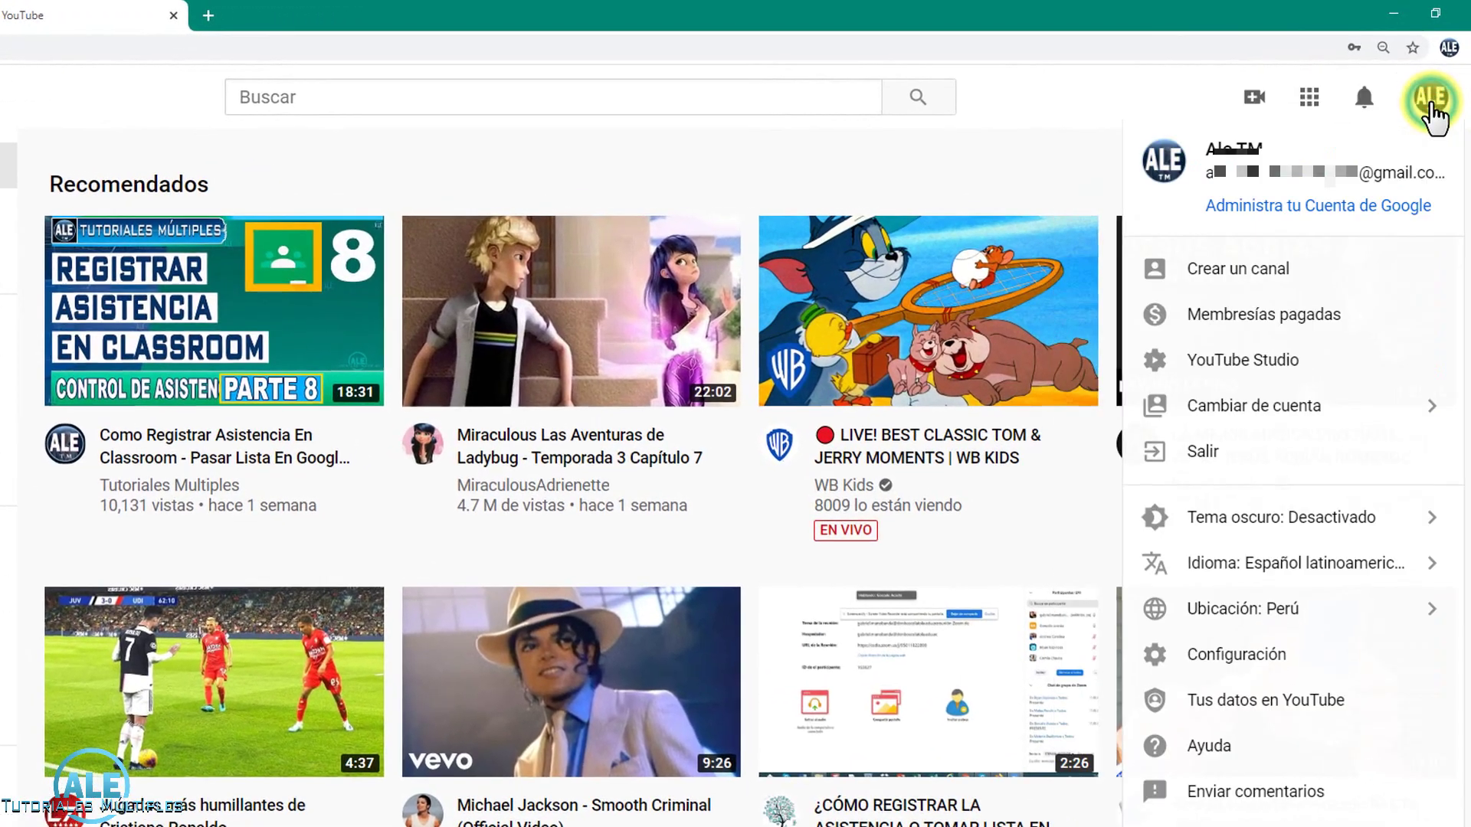
Create the YouTube channel from the first and last name form, confirming it twice.
click(1241, 368)
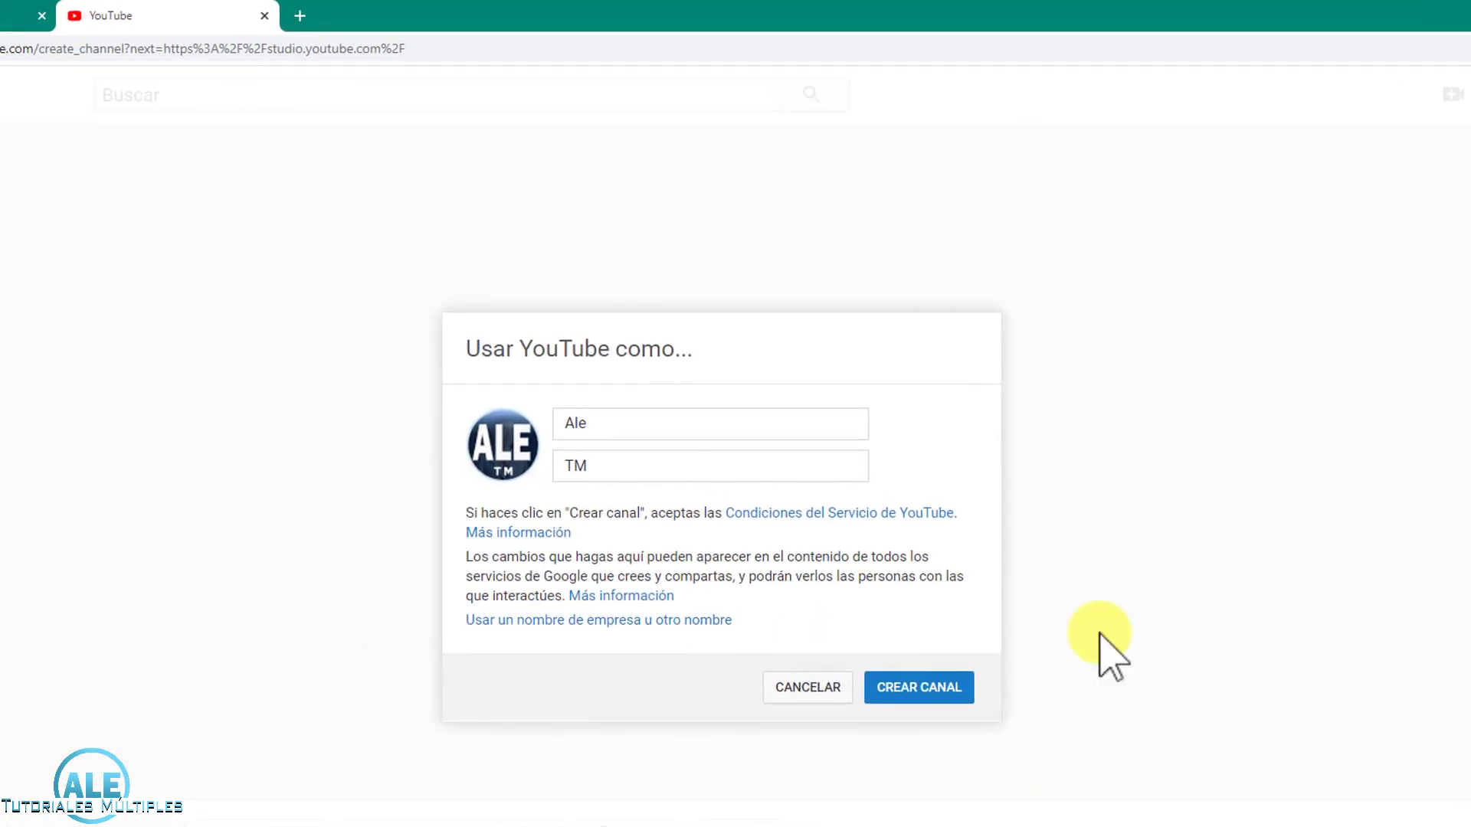
click(625, 422)
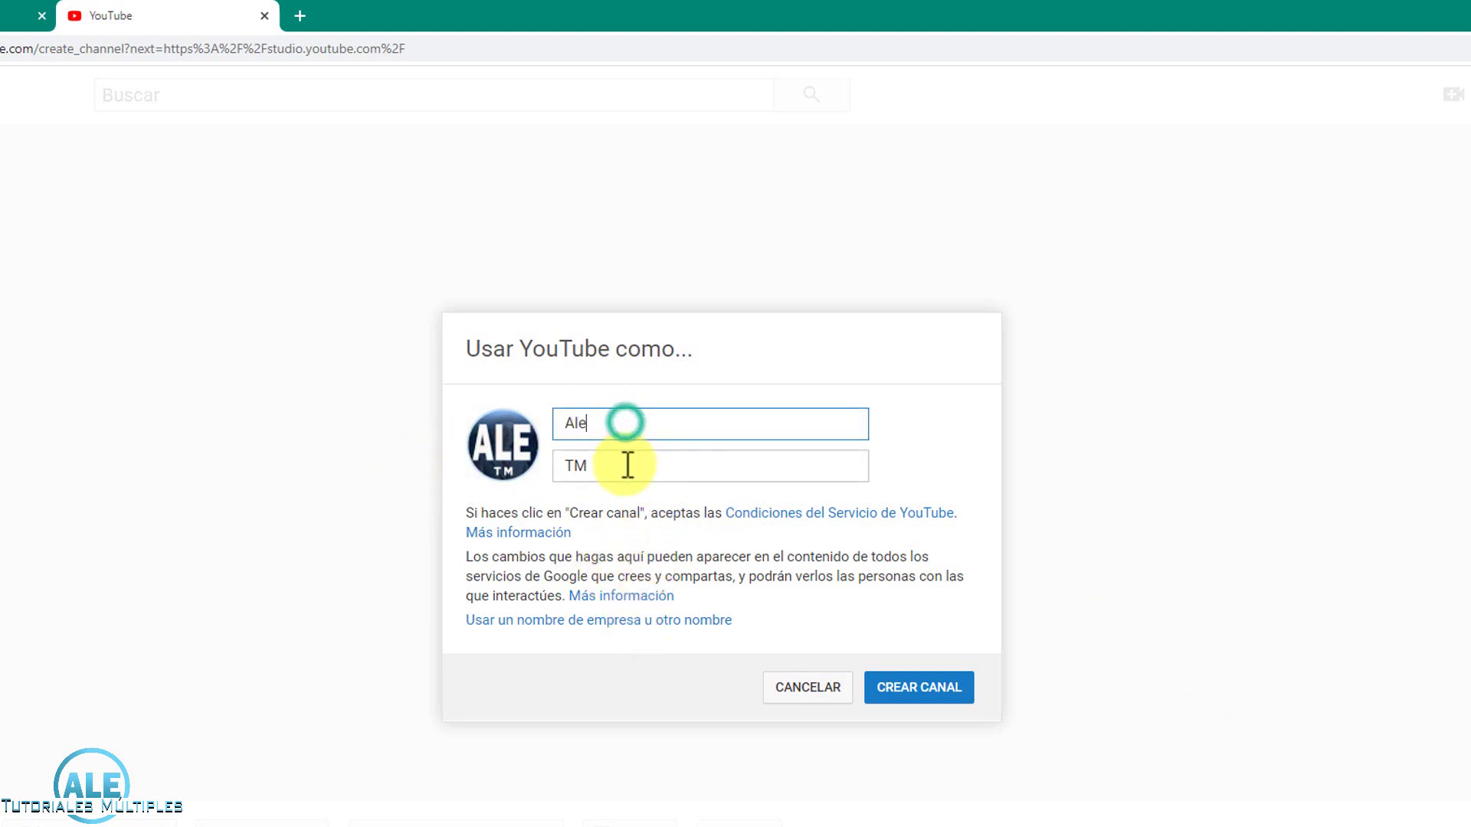
click(624, 466)
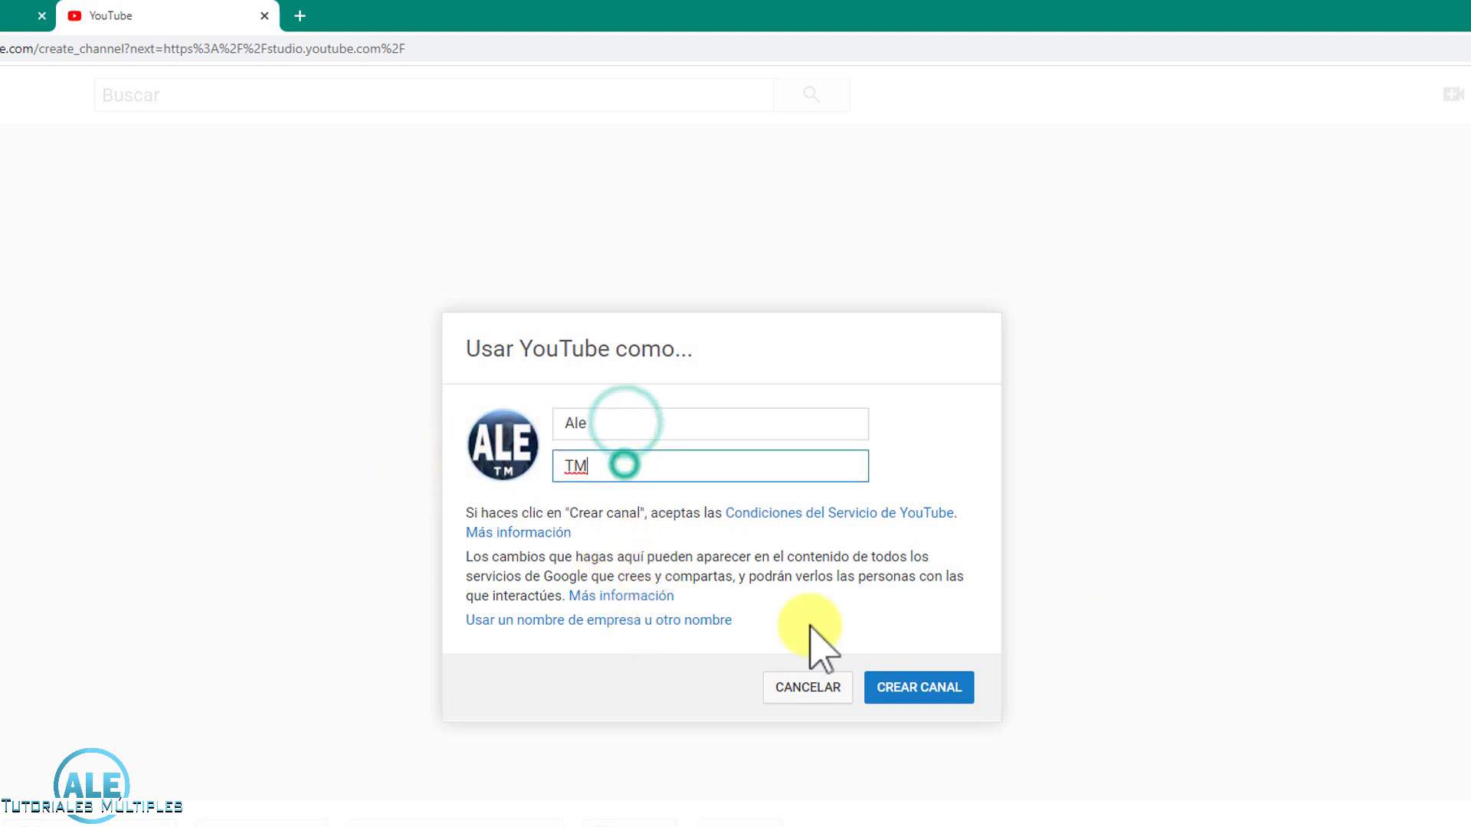
click(920, 693)
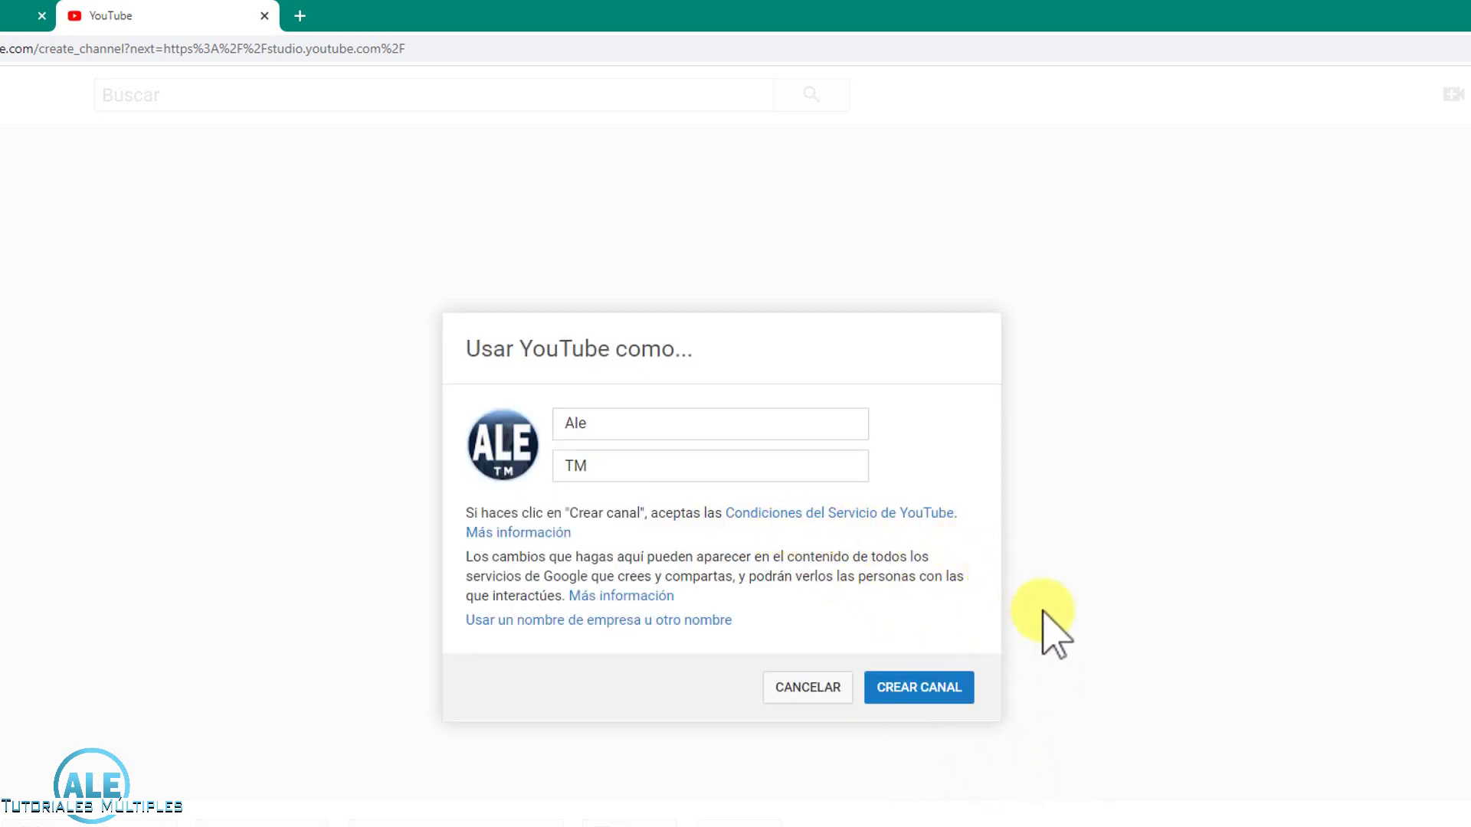
click(895, 690)
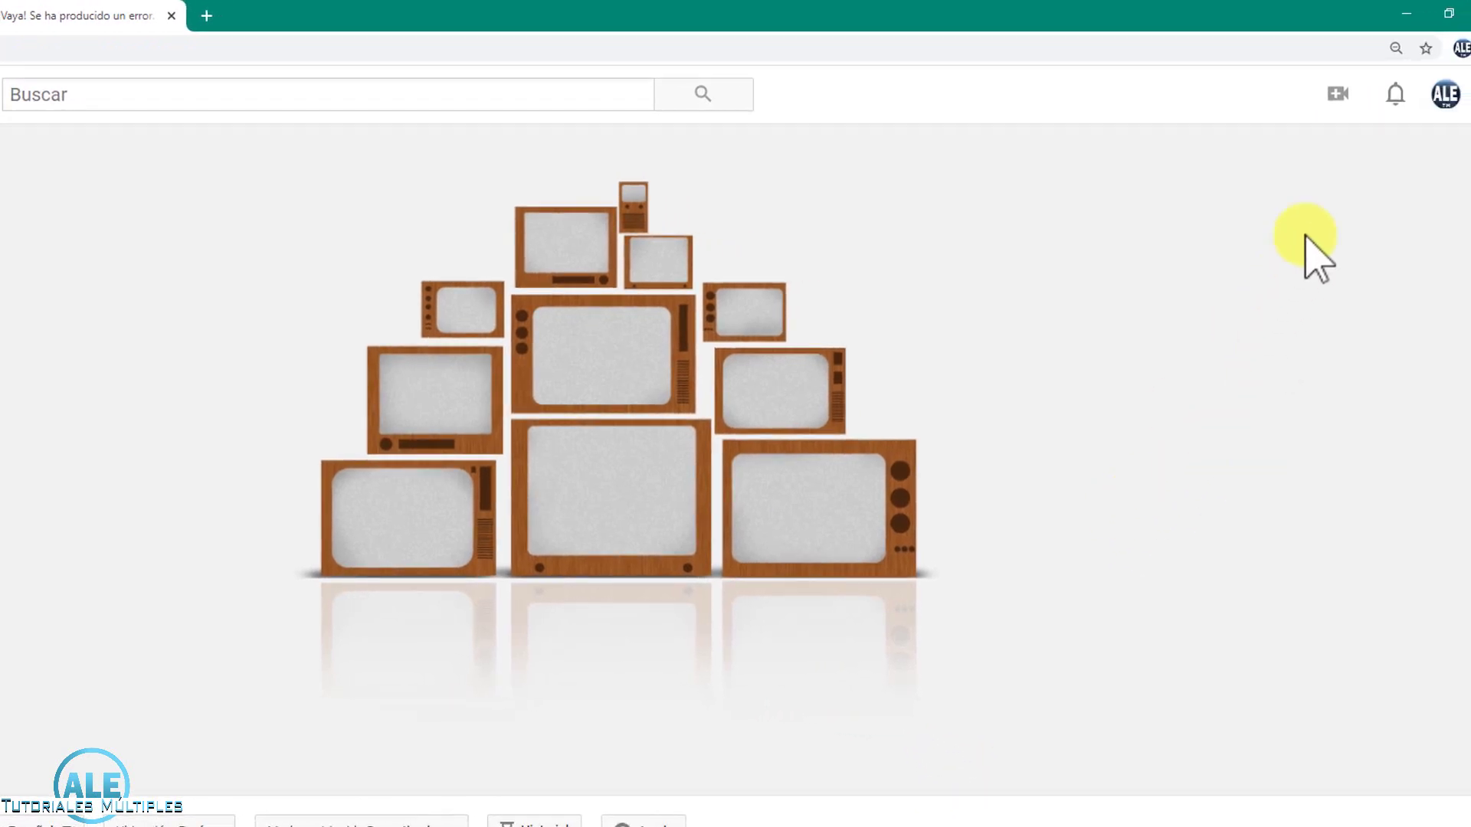
click(1338, 96)
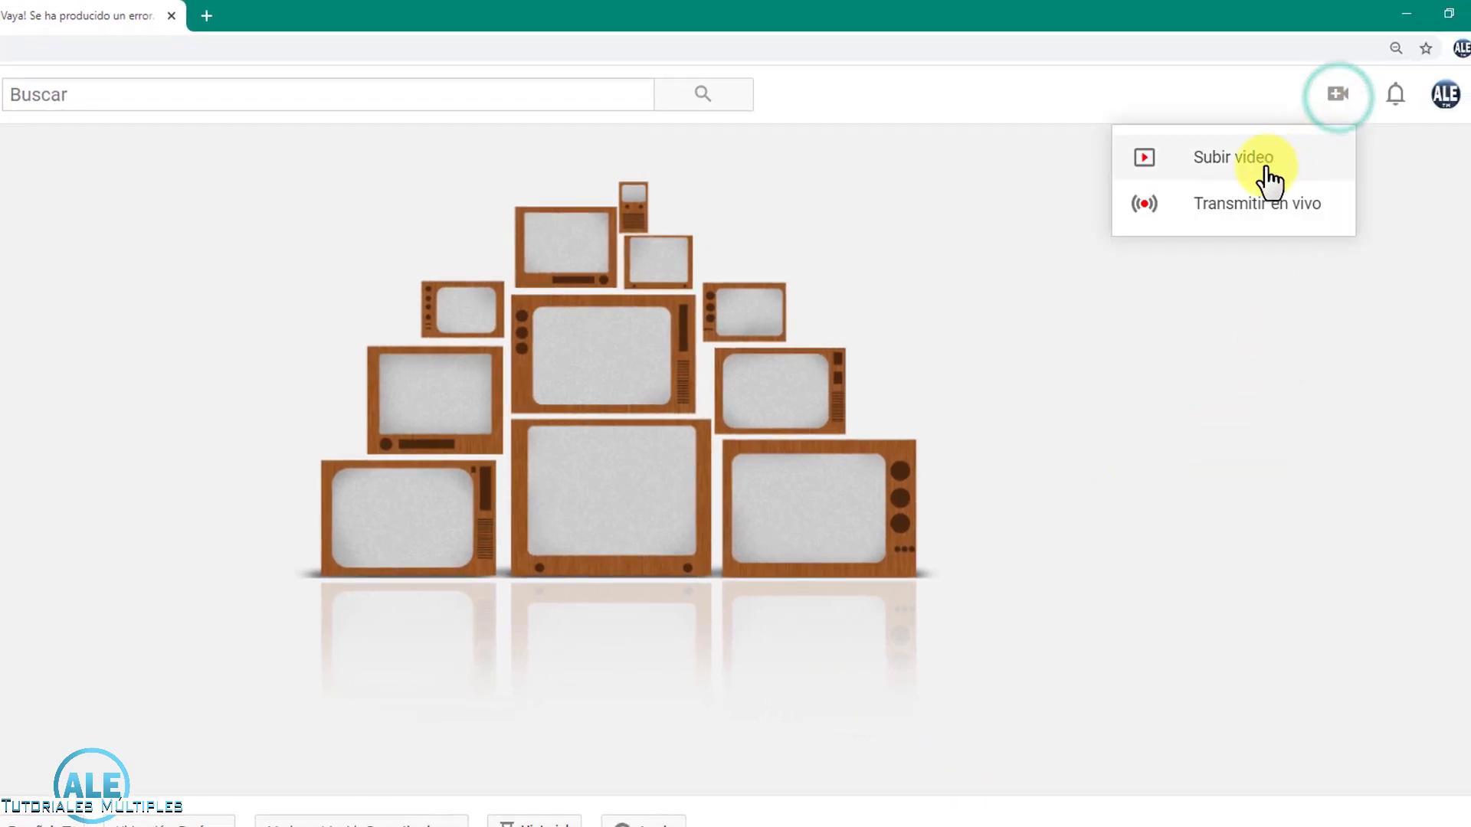
Upload 'La cuarentena - copia' from the Desktop through Subir video.
click(1221, 173)
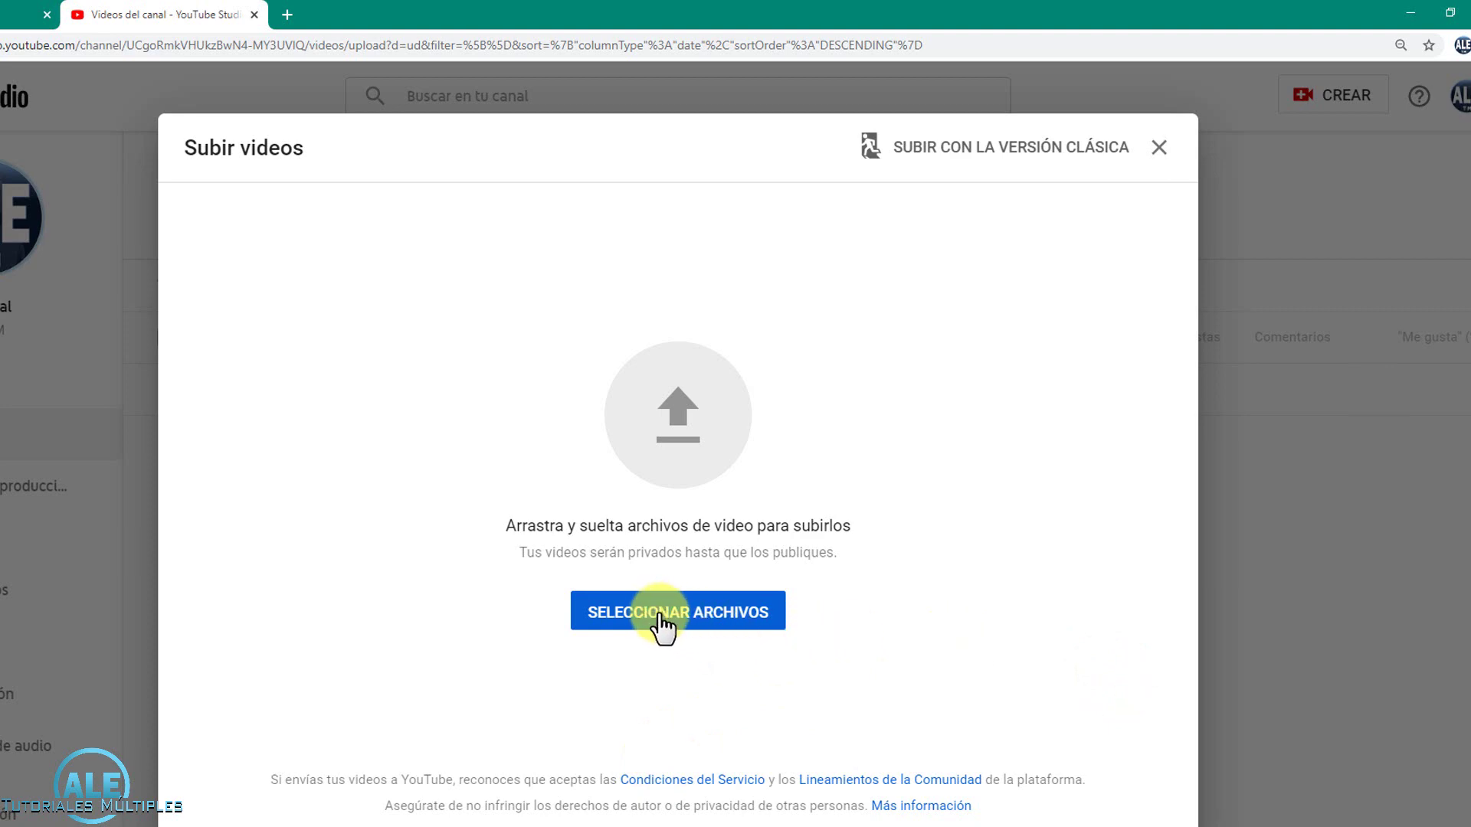
click(676, 441)
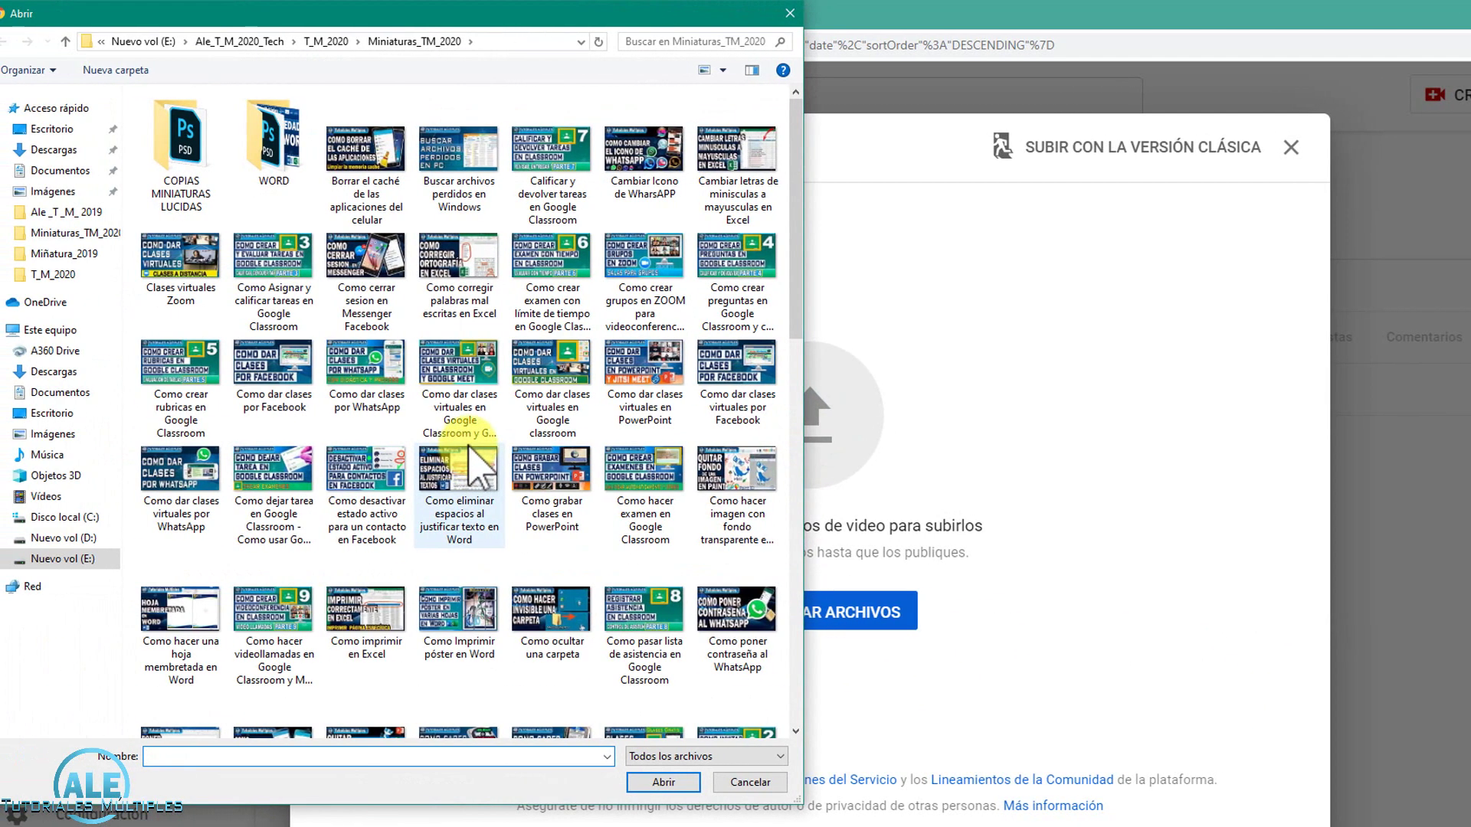
click(46, 130)
click(191, 285)
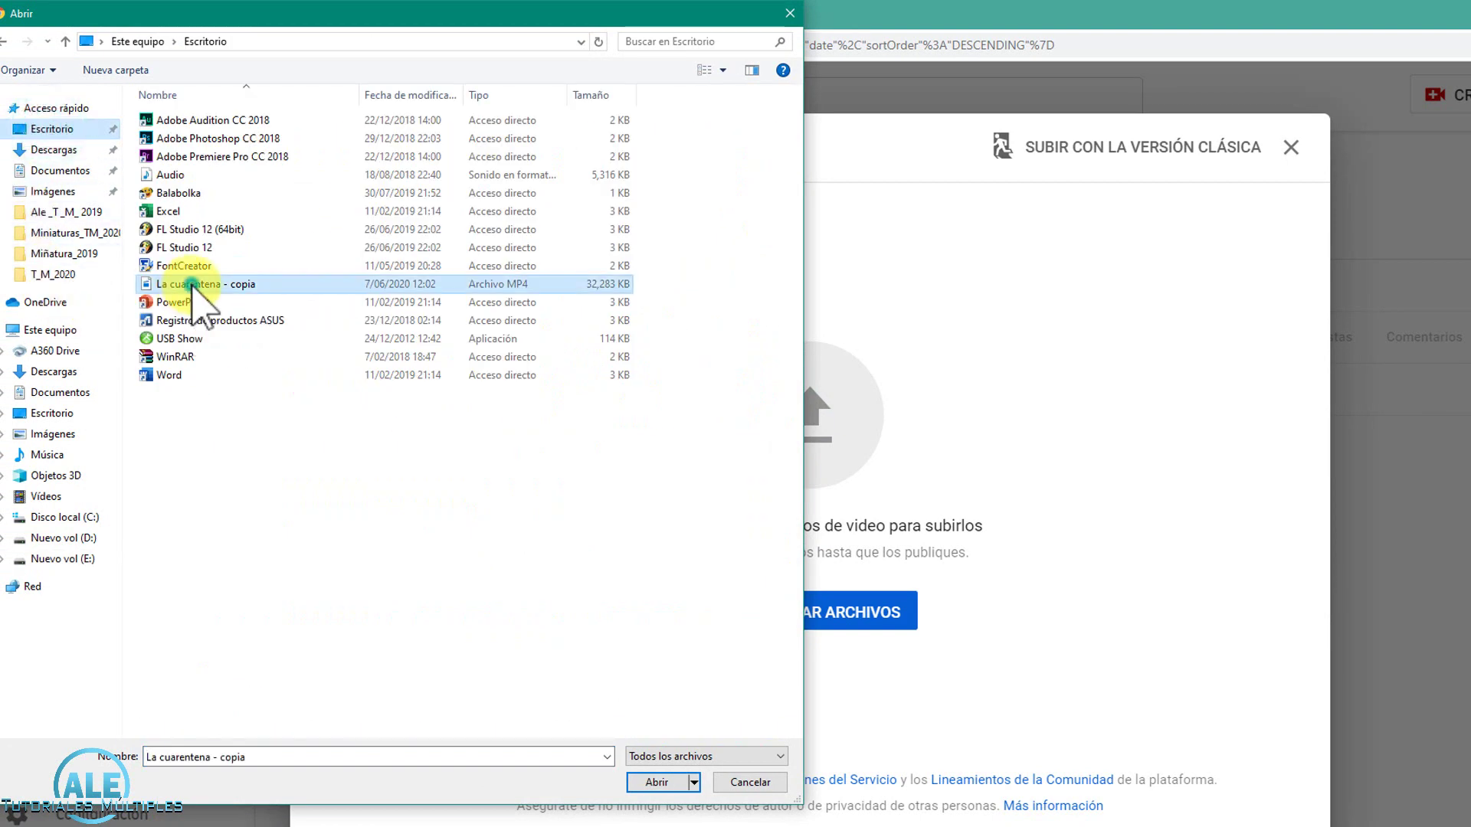
click(657, 783)
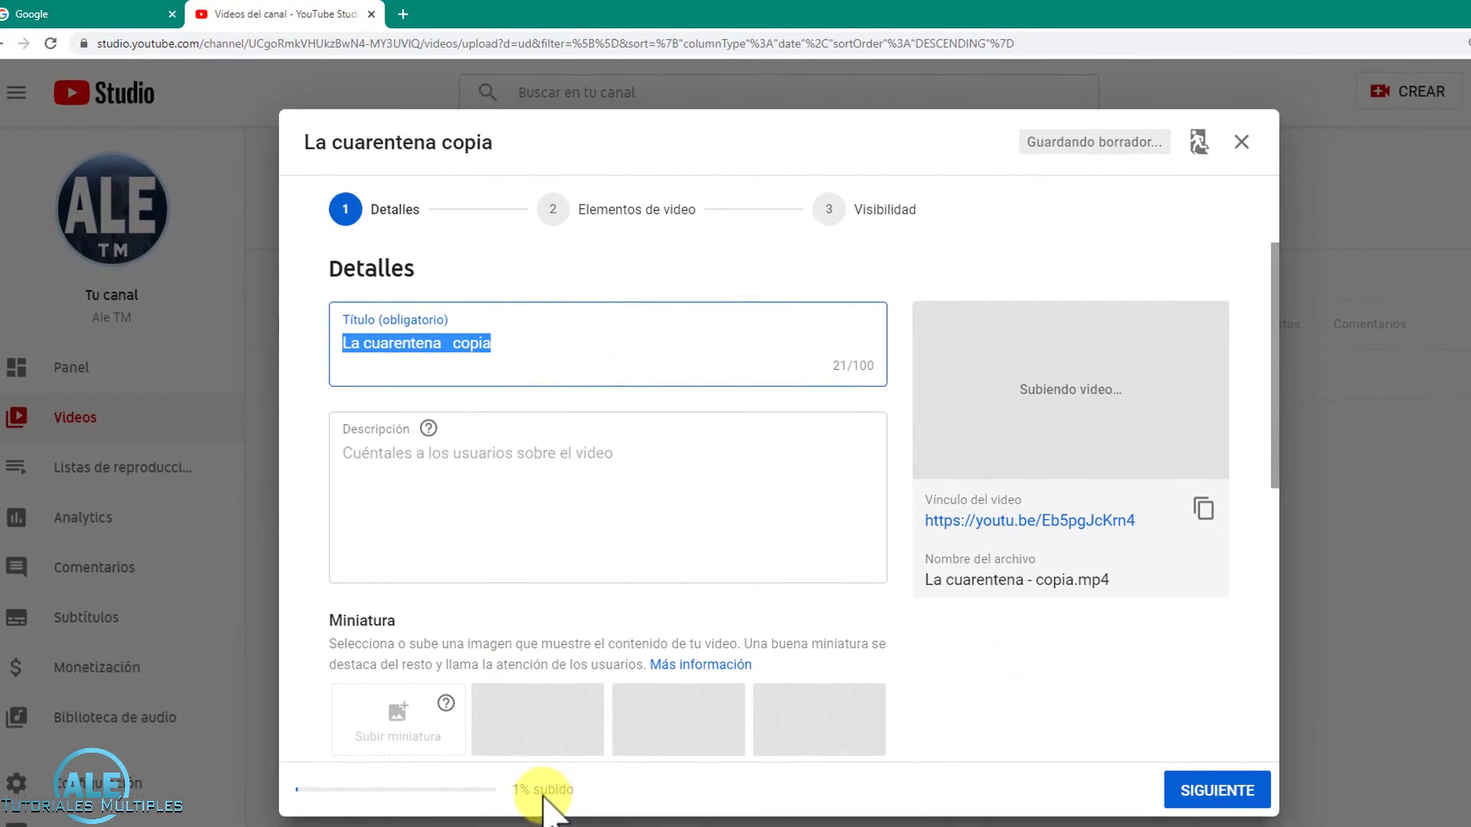
Check the title and description, select 'No, no es contenido creado para niños', and go to Elementos de video.
click(515, 351)
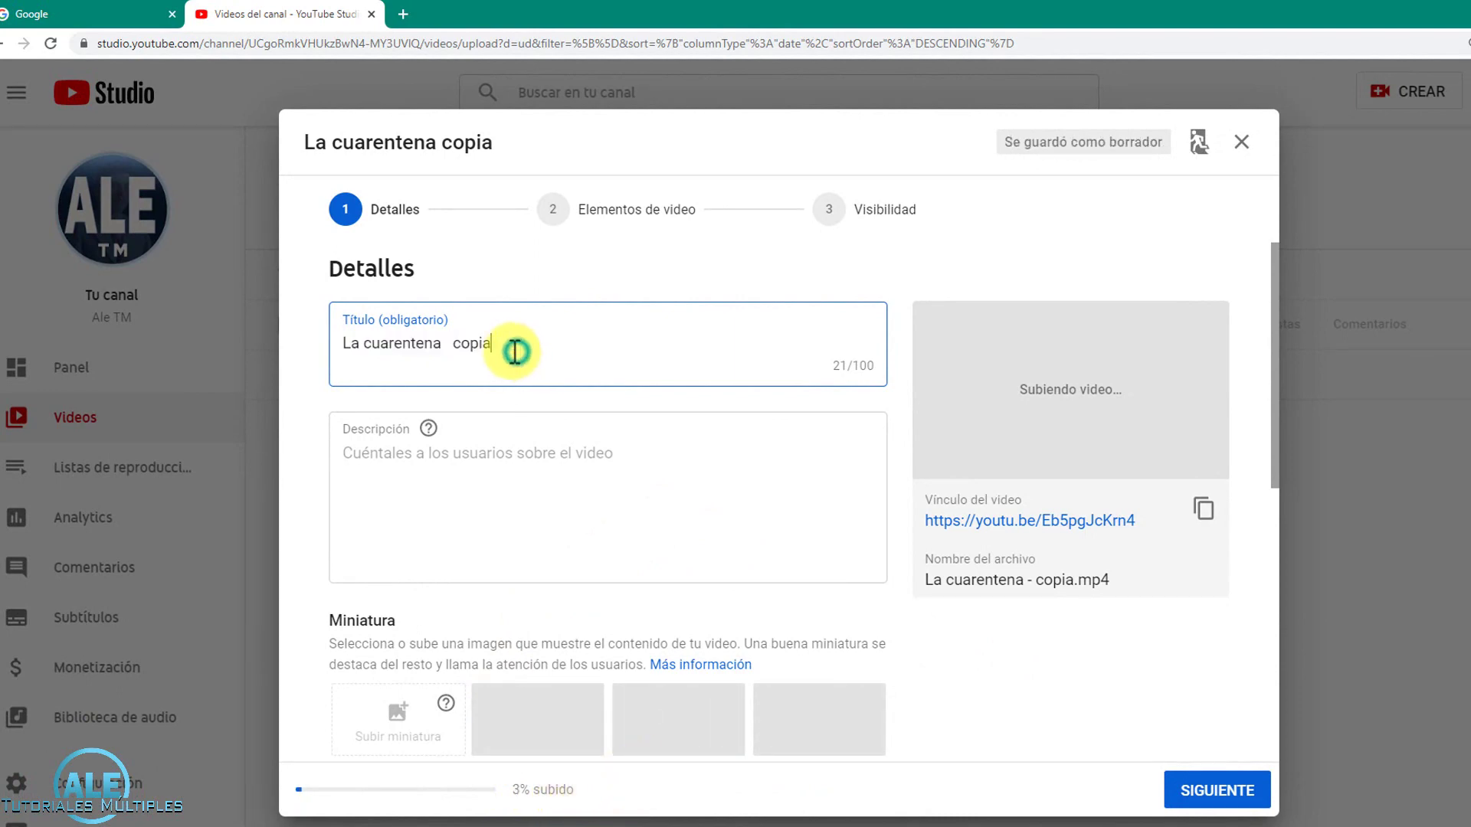
drag(515, 345, 341, 370)
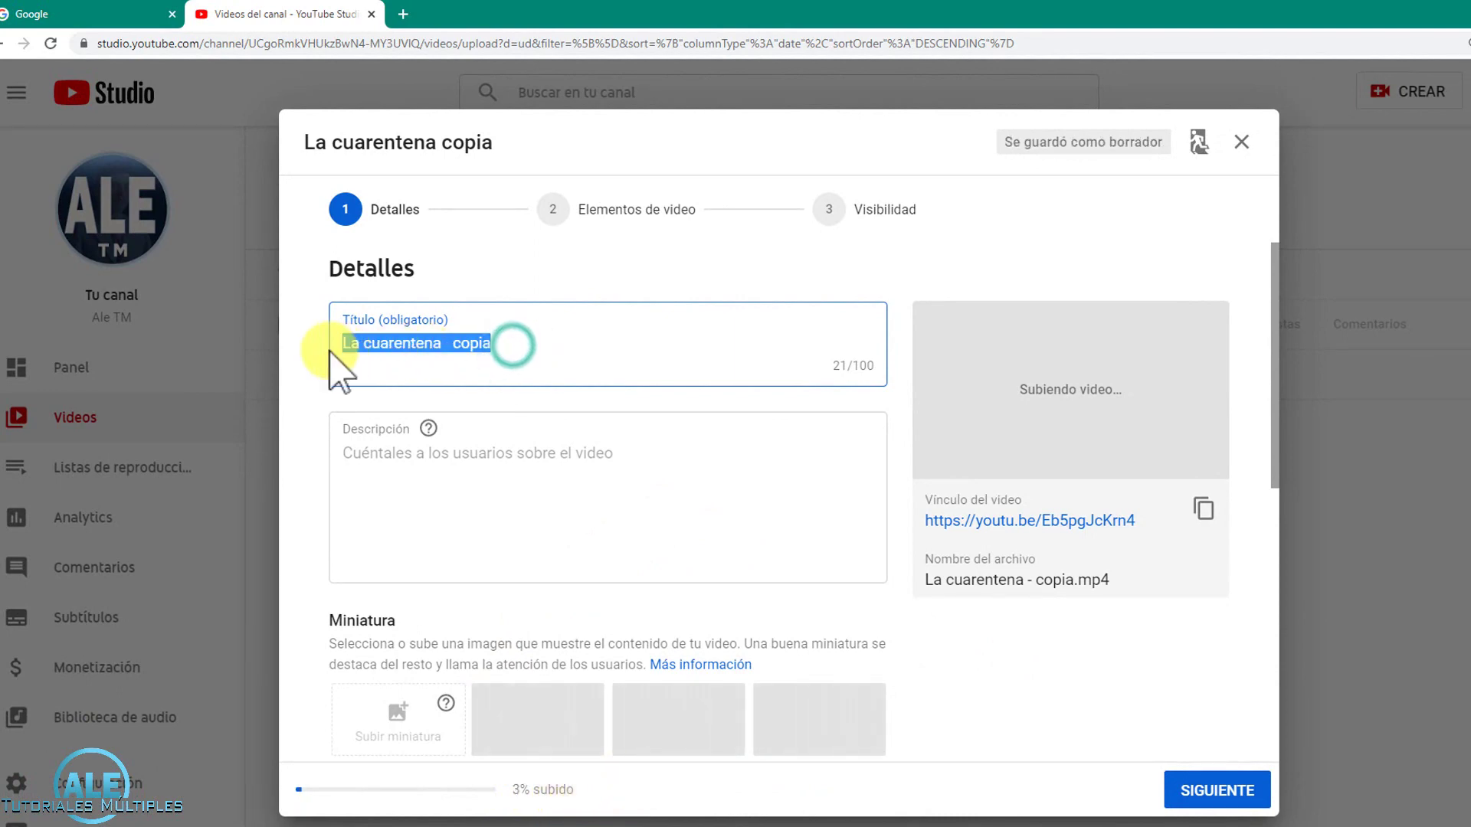
click(455, 528)
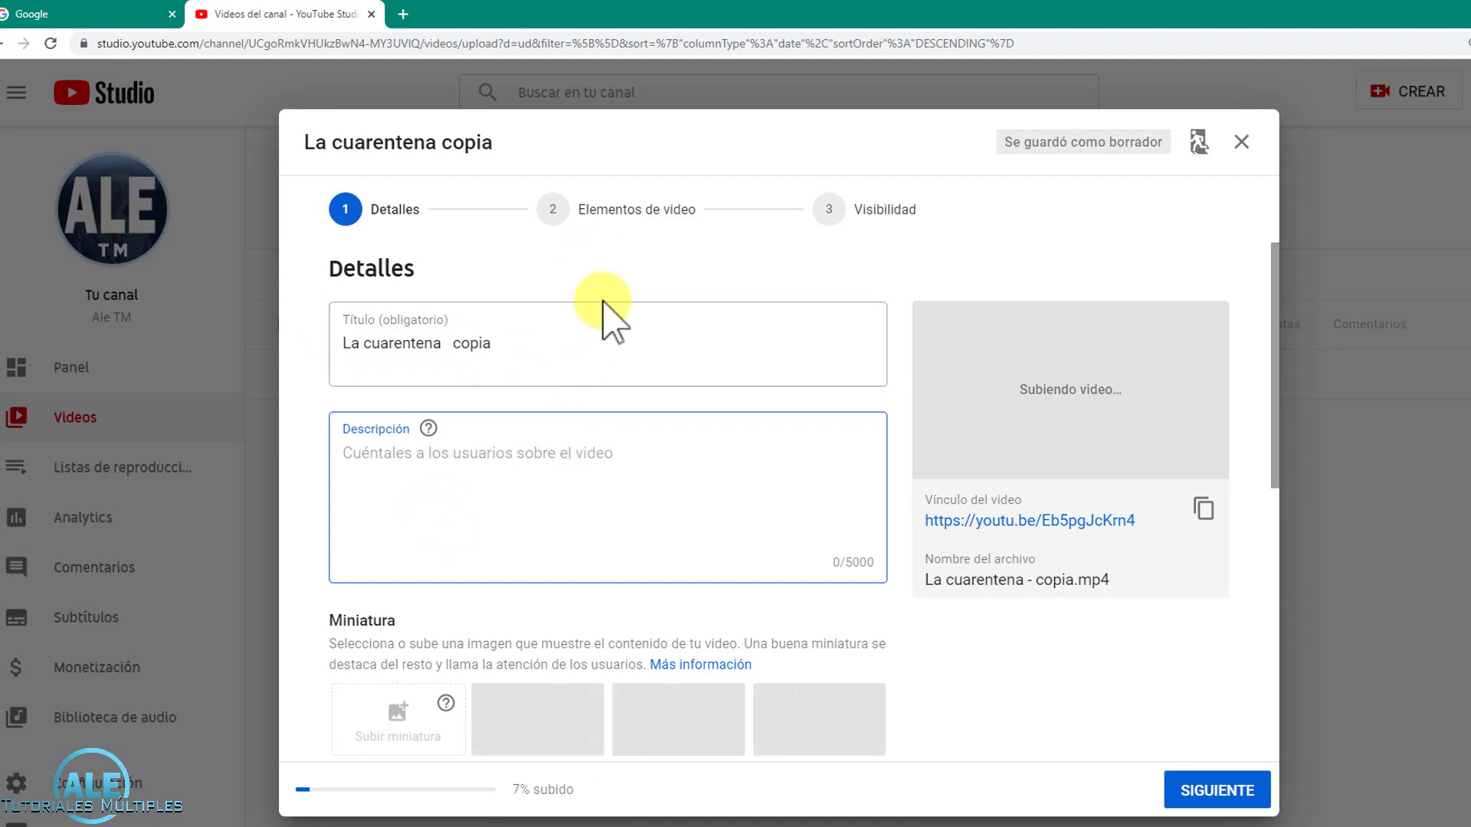
click(606, 232)
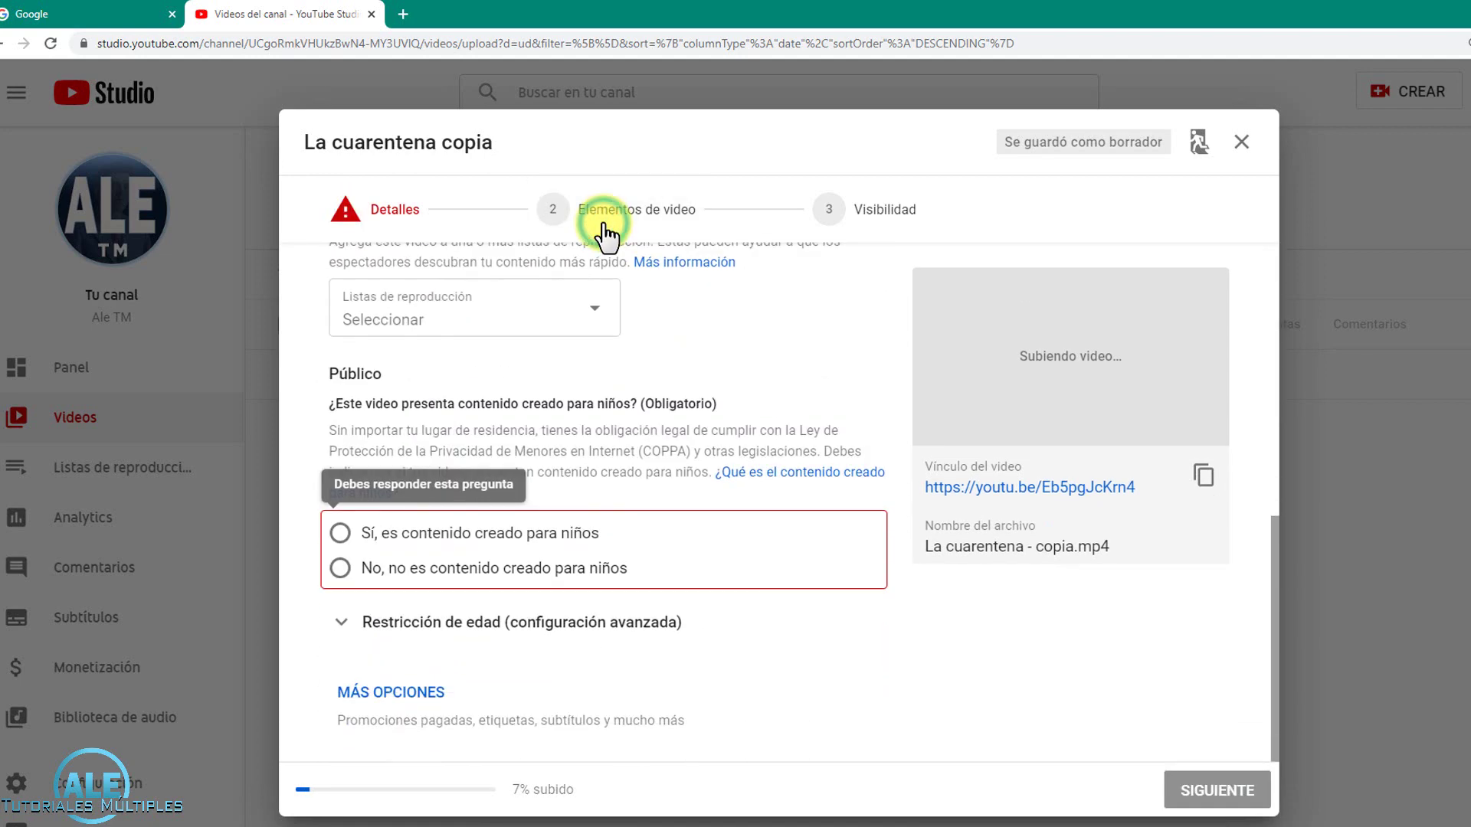
scroll(583, 307, up, 2)
scroll(536, 536, down, 1)
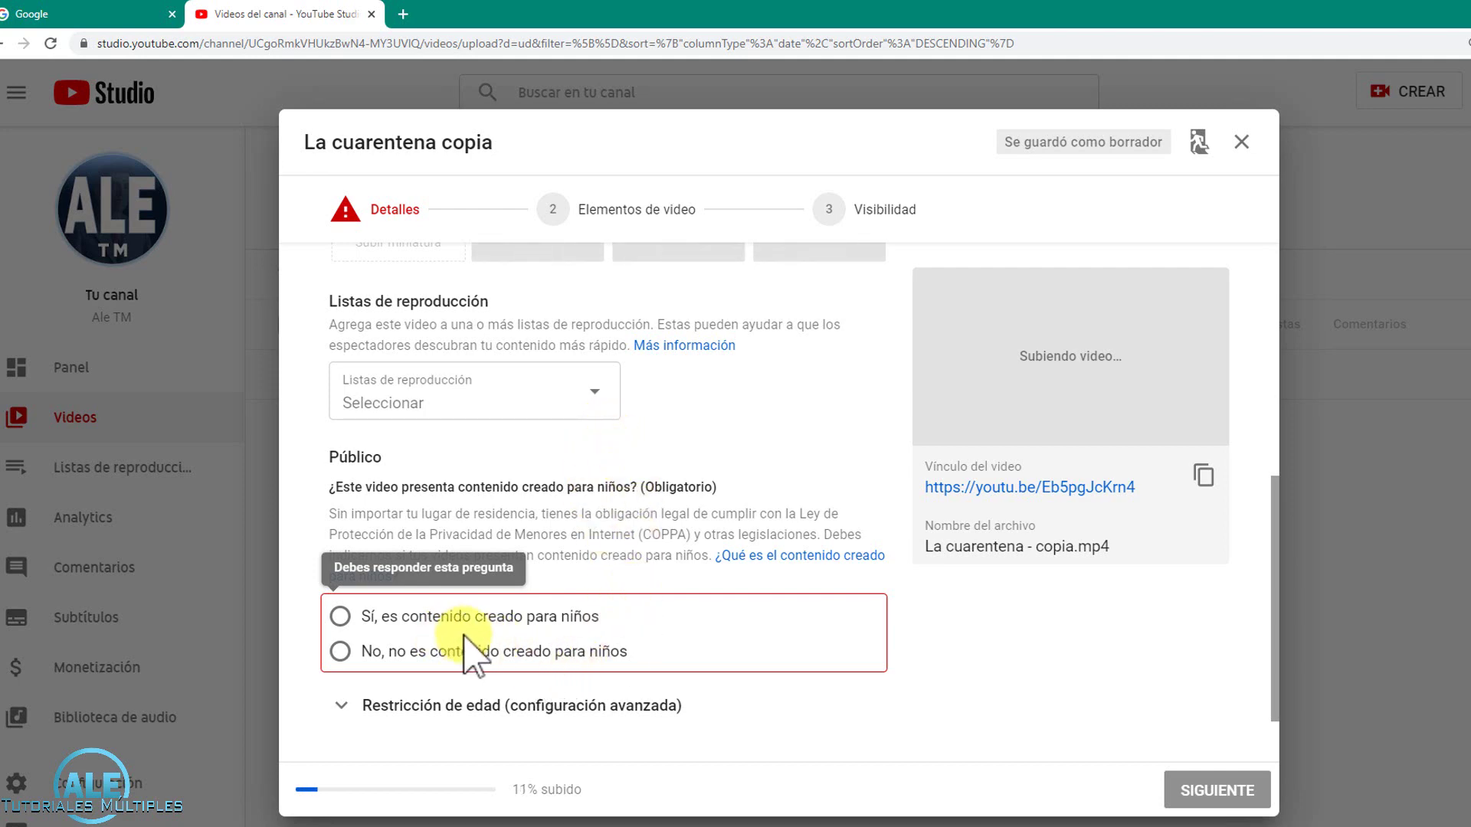
click(340, 652)
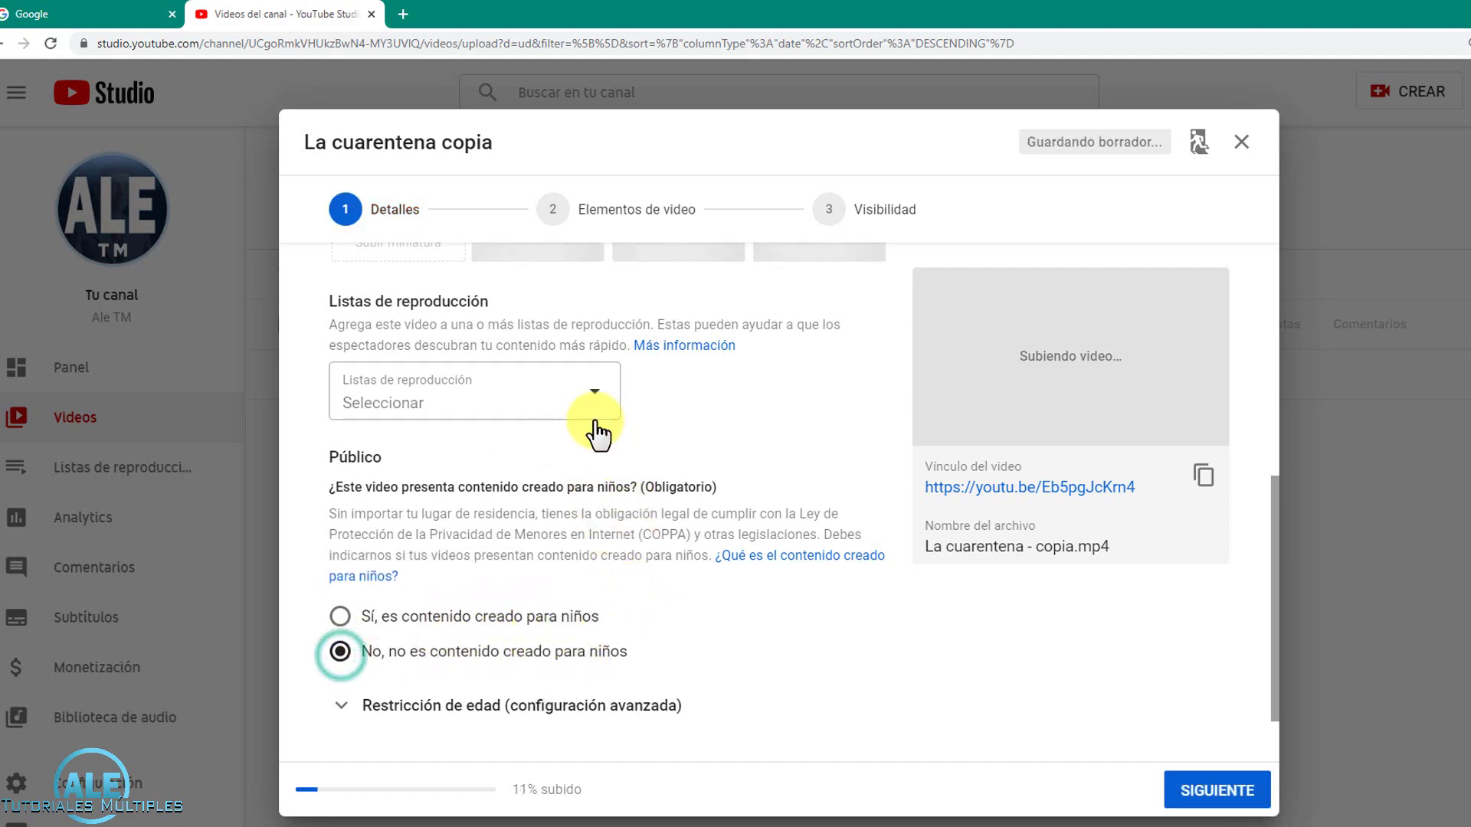
scroll(605, 383, up, 4)
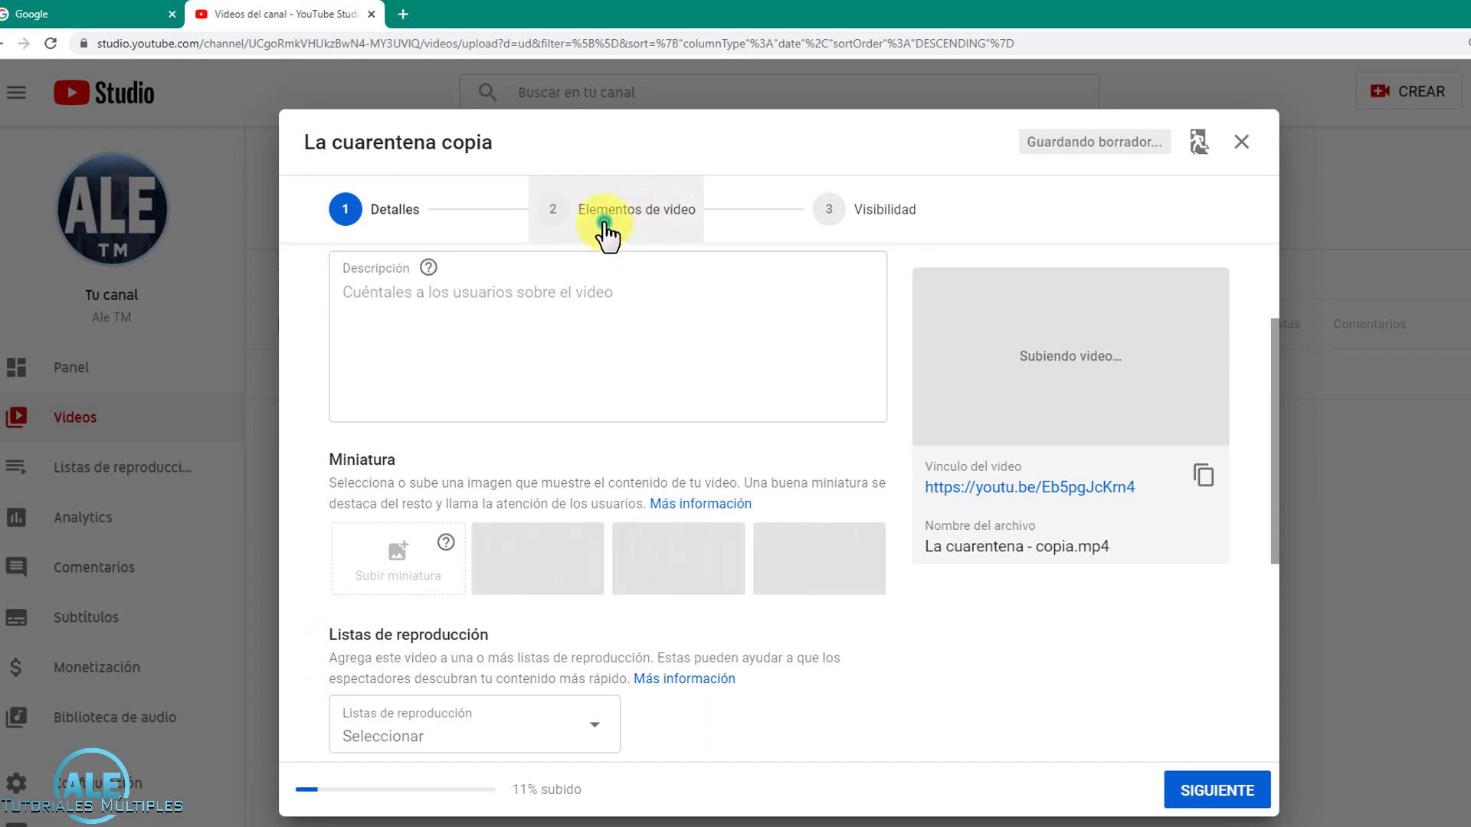
click(610, 240)
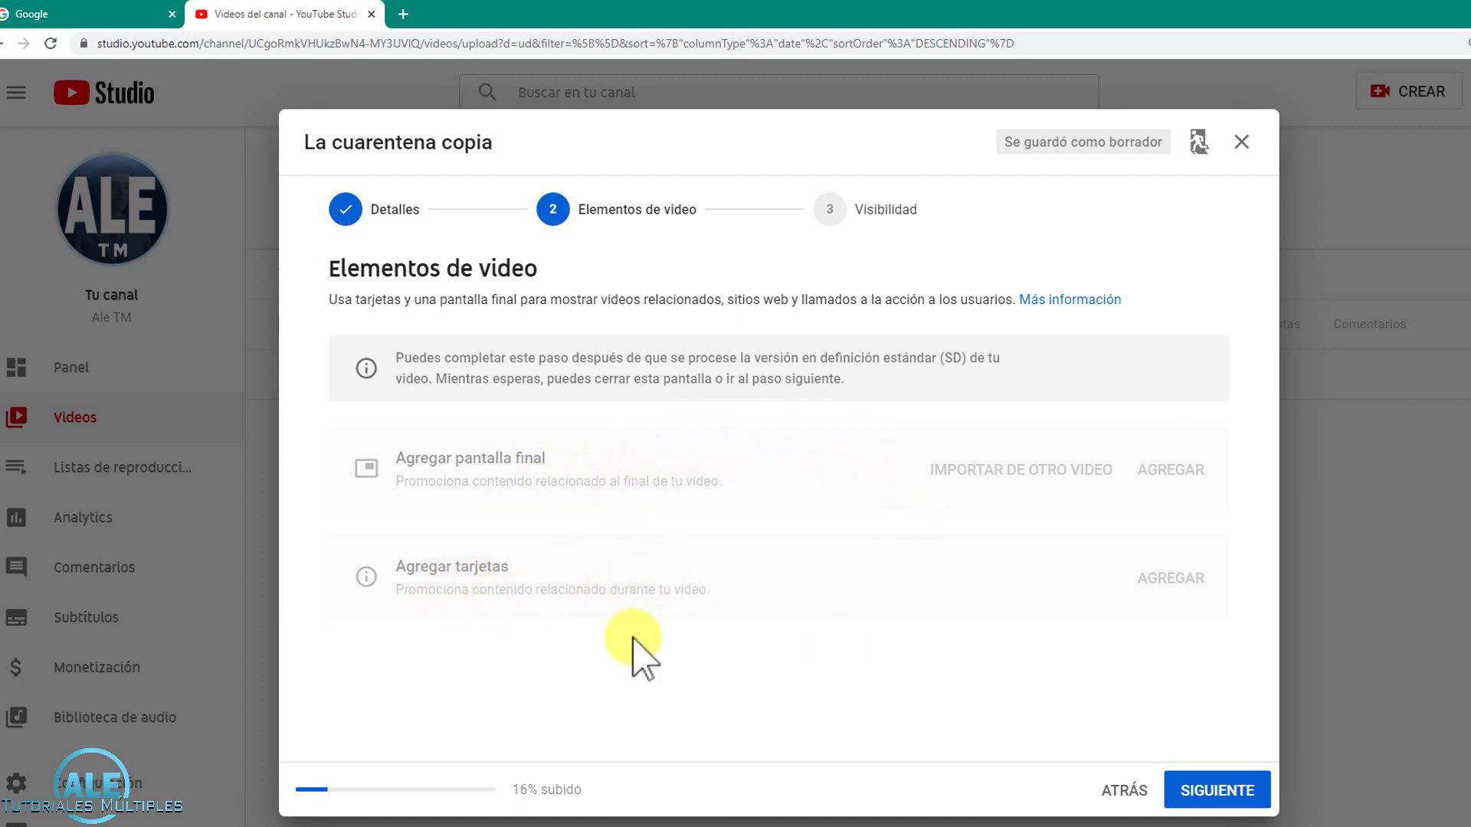
Set the video's visibility to No listado (unlisted).
click(868, 228)
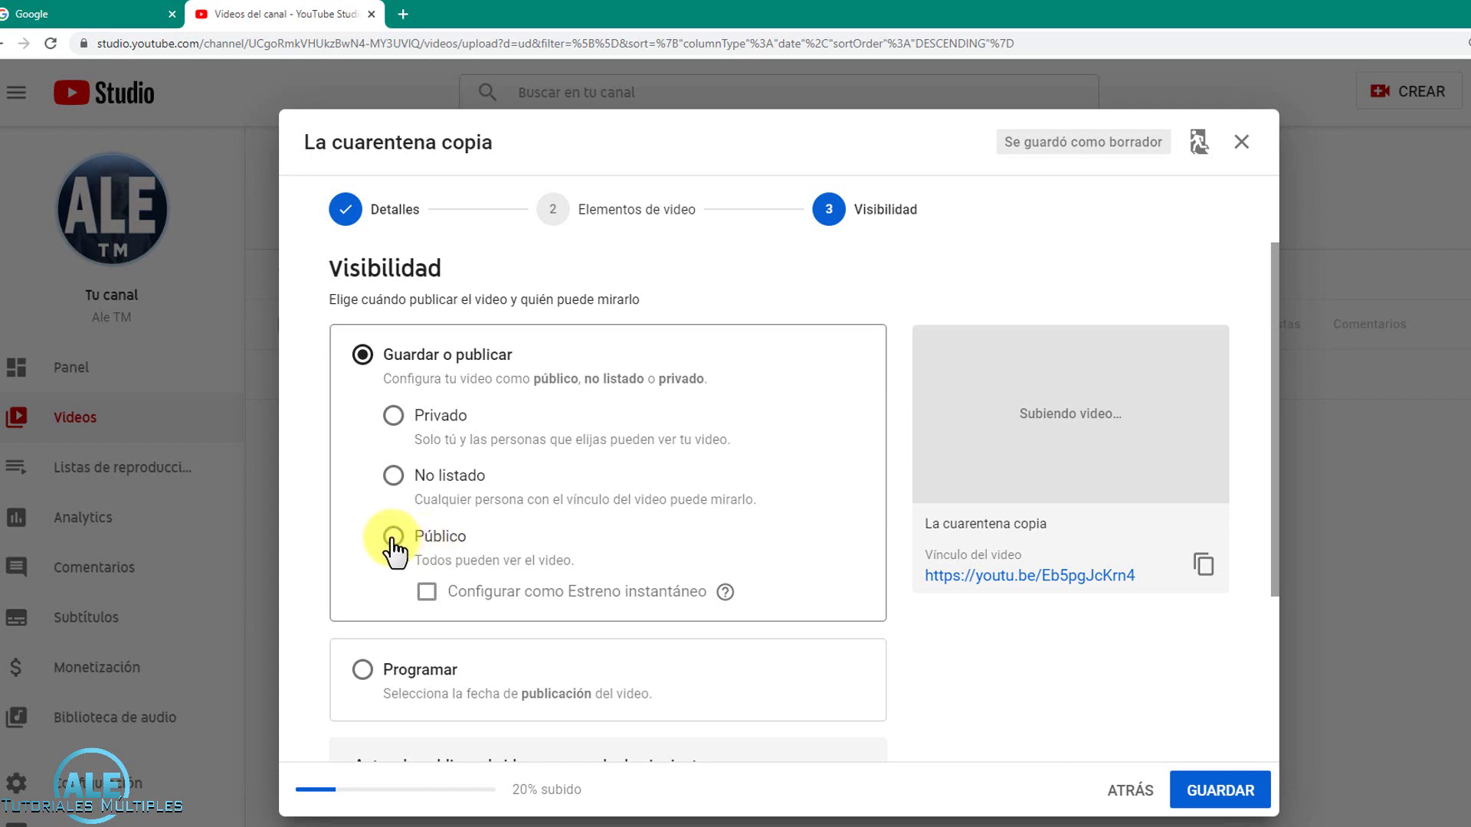
click(392, 538)
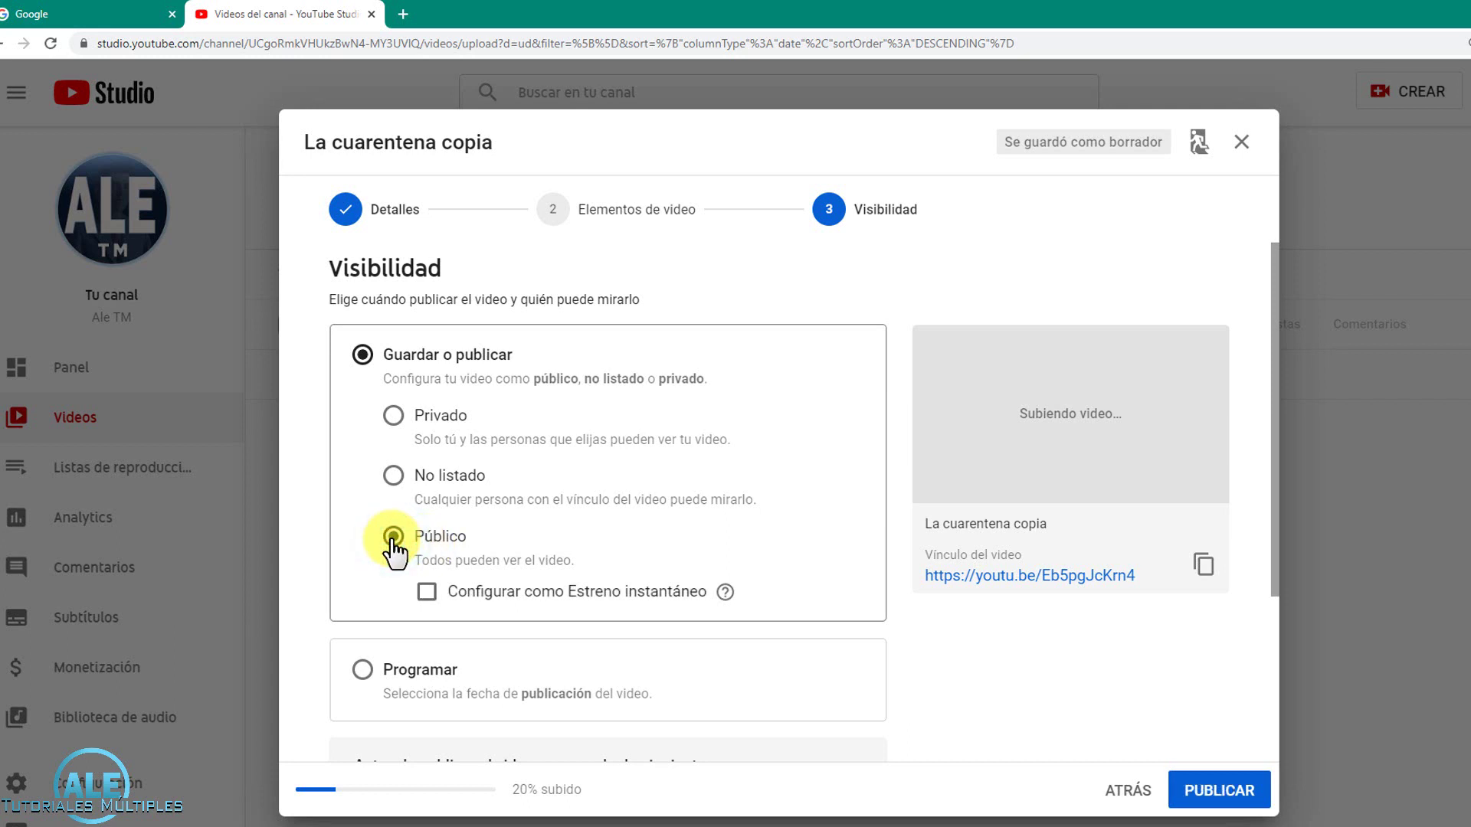
click(394, 477)
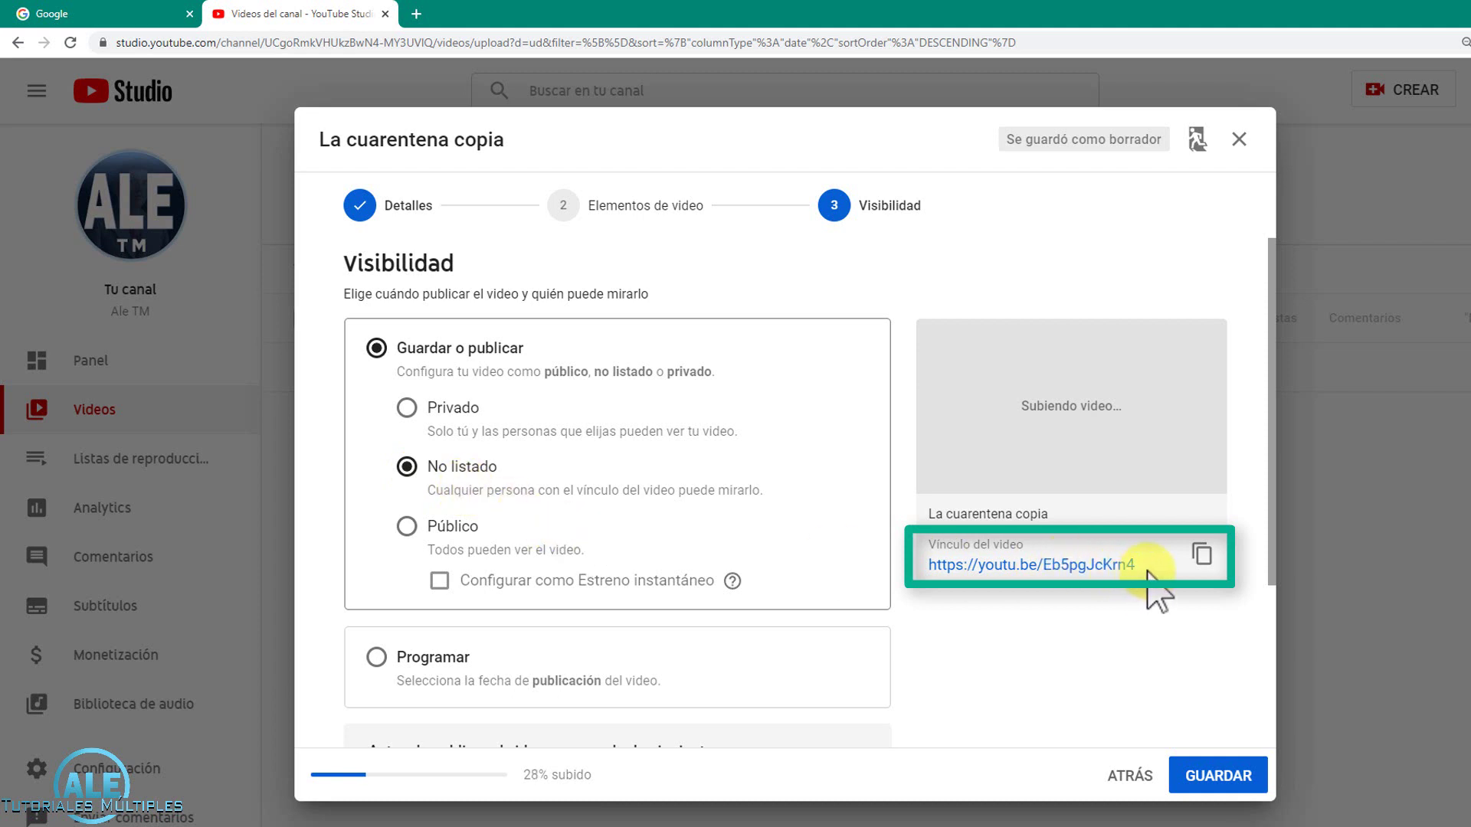
Copy the video's link and go back to the Google homepage tab.
drag(1137, 567, 947, 567)
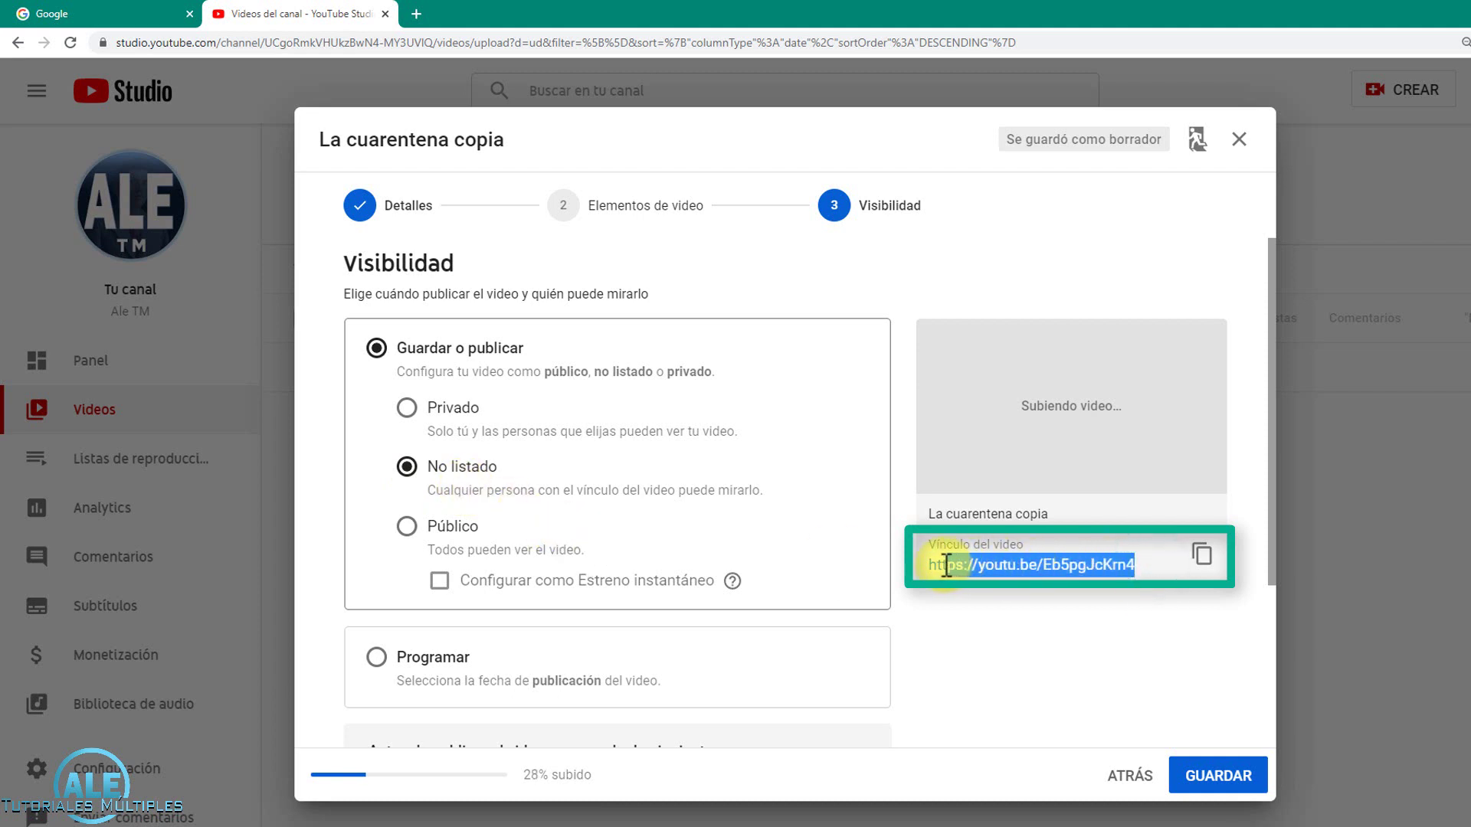
click(1199, 556)
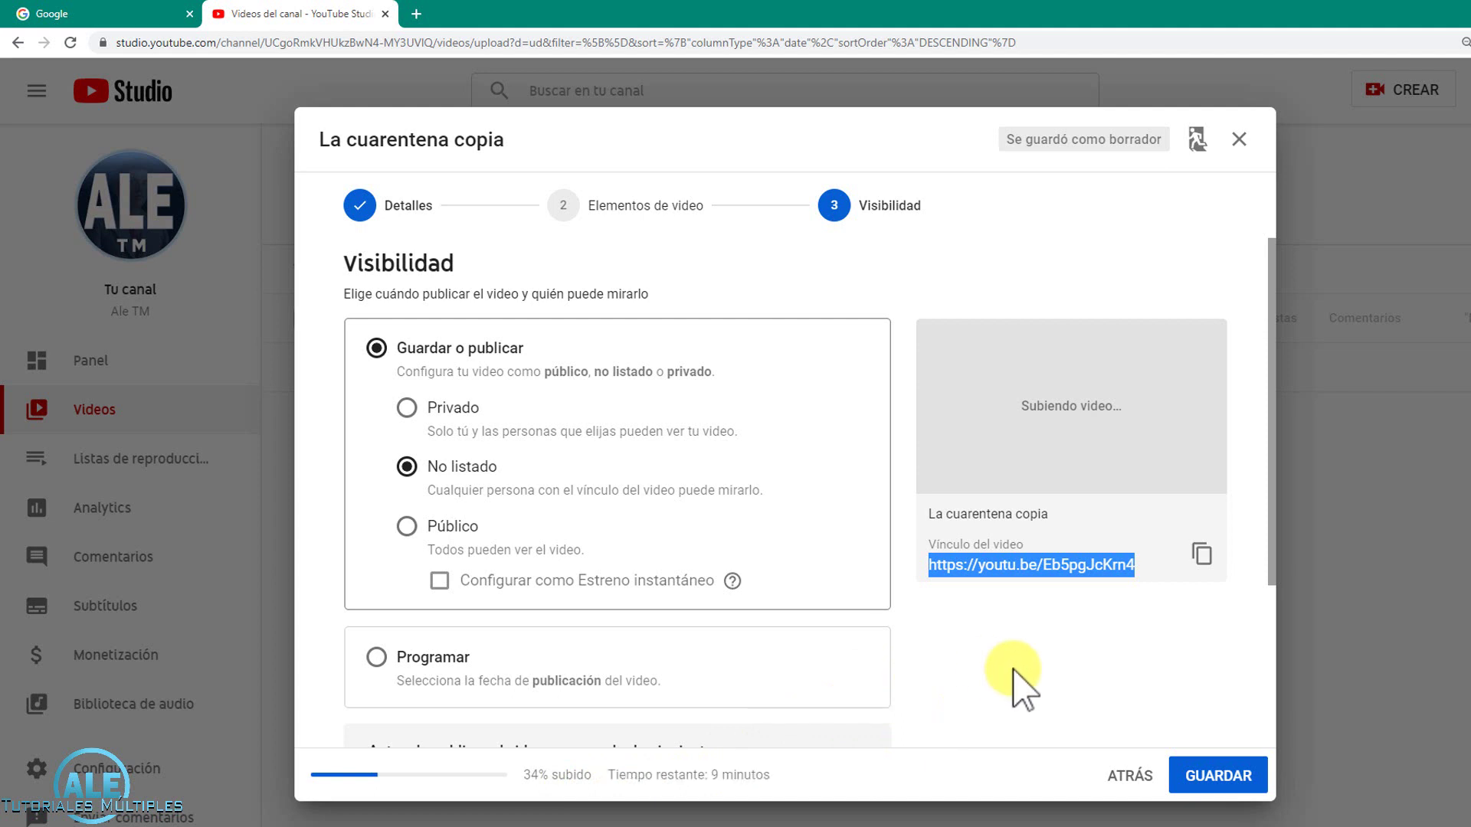
click(120, 25)
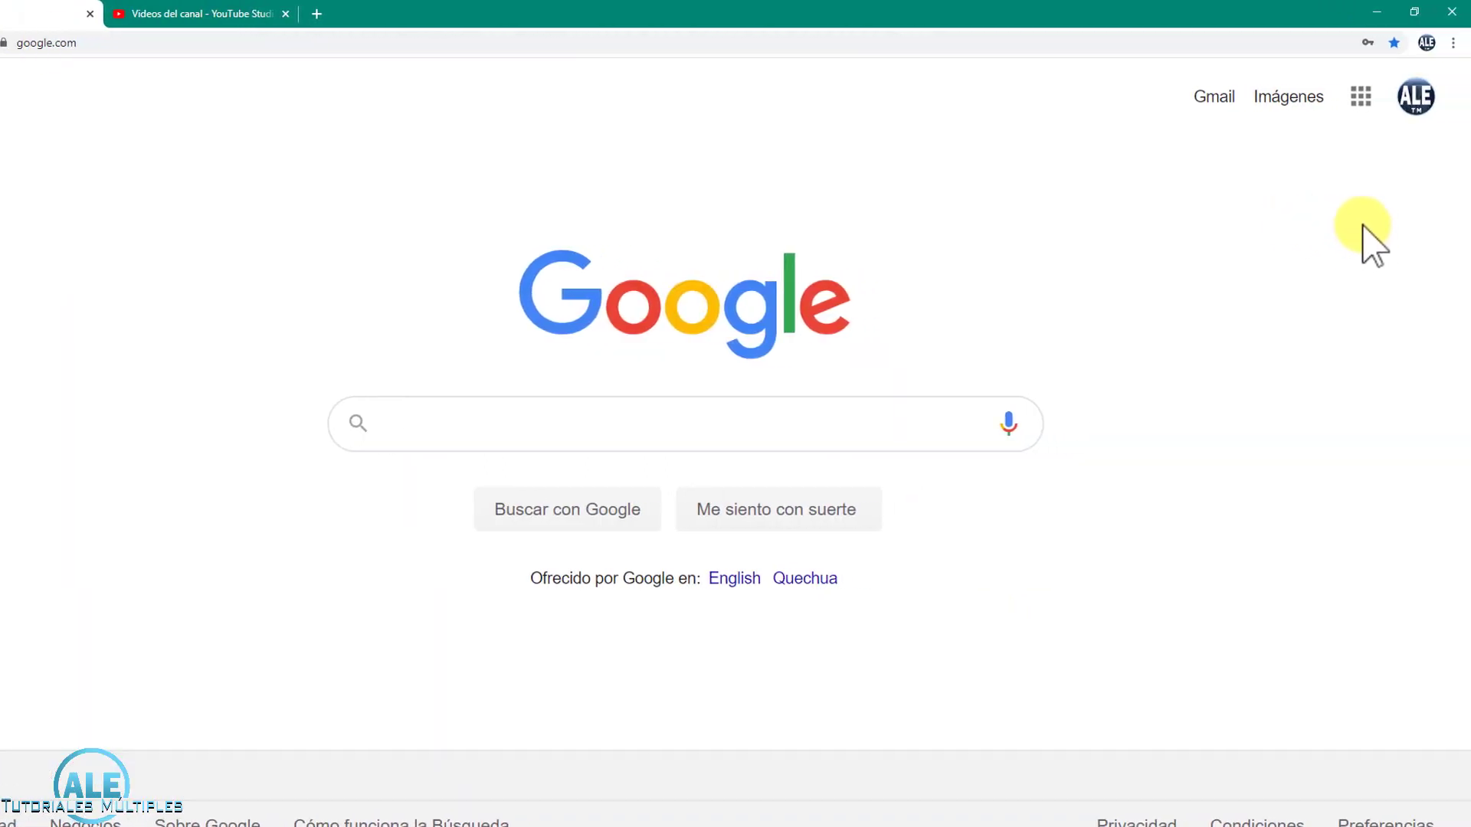
Open Google Classroom from the Google apps grid and enter the Clase Comunicación class.
click(1361, 108)
scroll(1231, 506, down, 3)
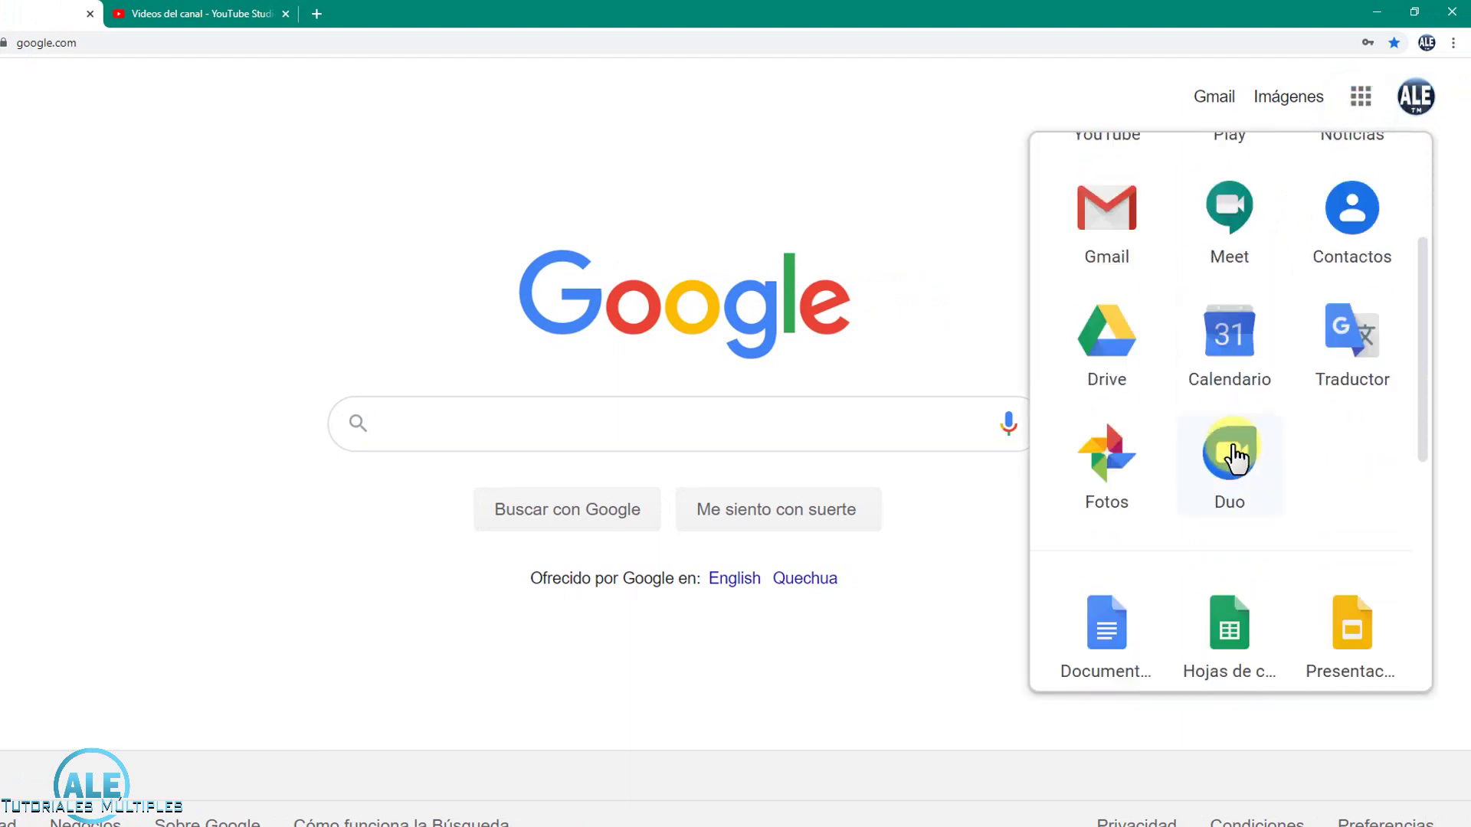
scroll(1234, 467, down, 3)
scroll(1236, 429, down, 2)
scroll(1229, 400, down, 2)
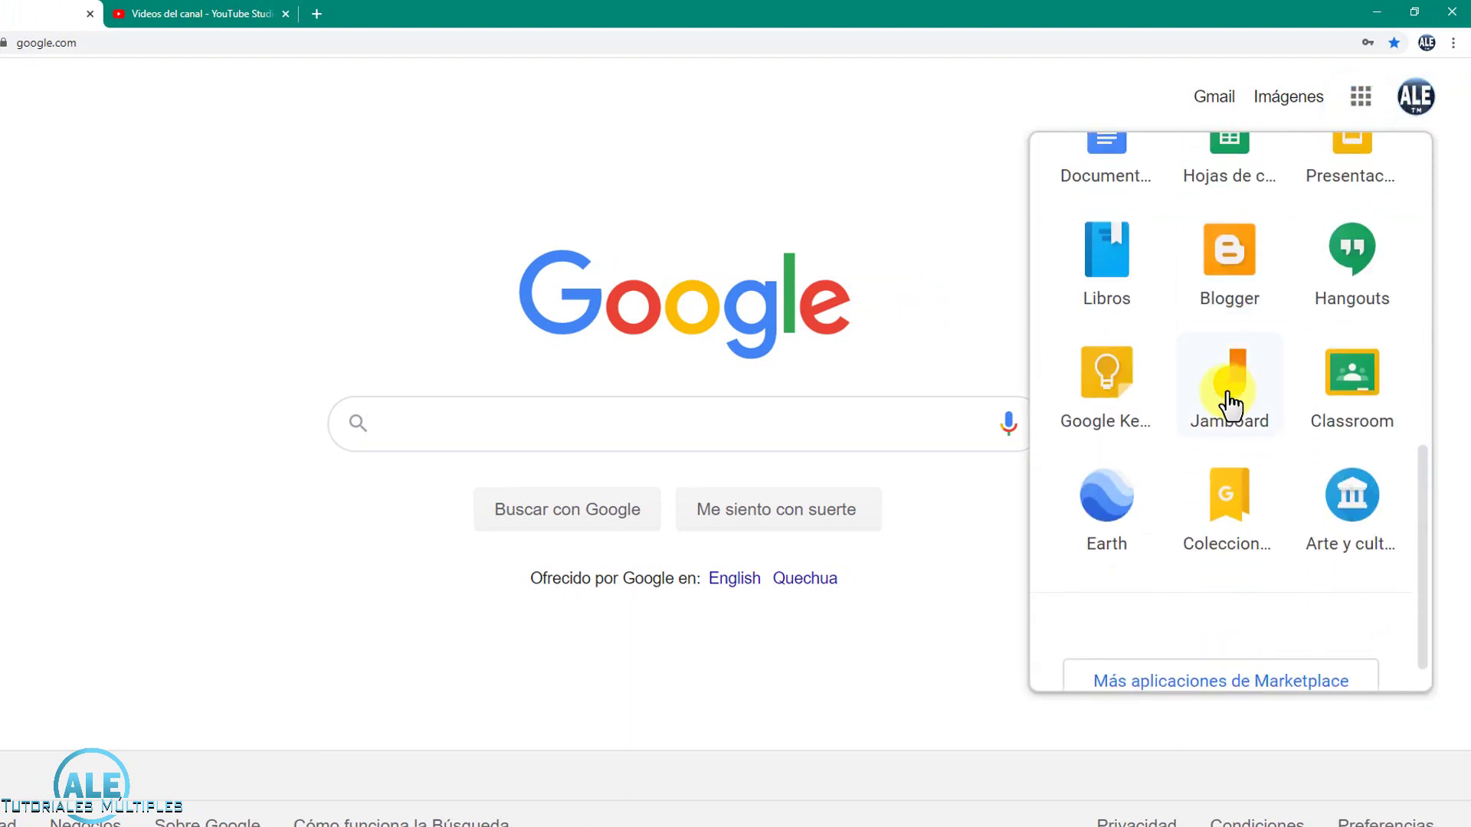
click(1351, 413)
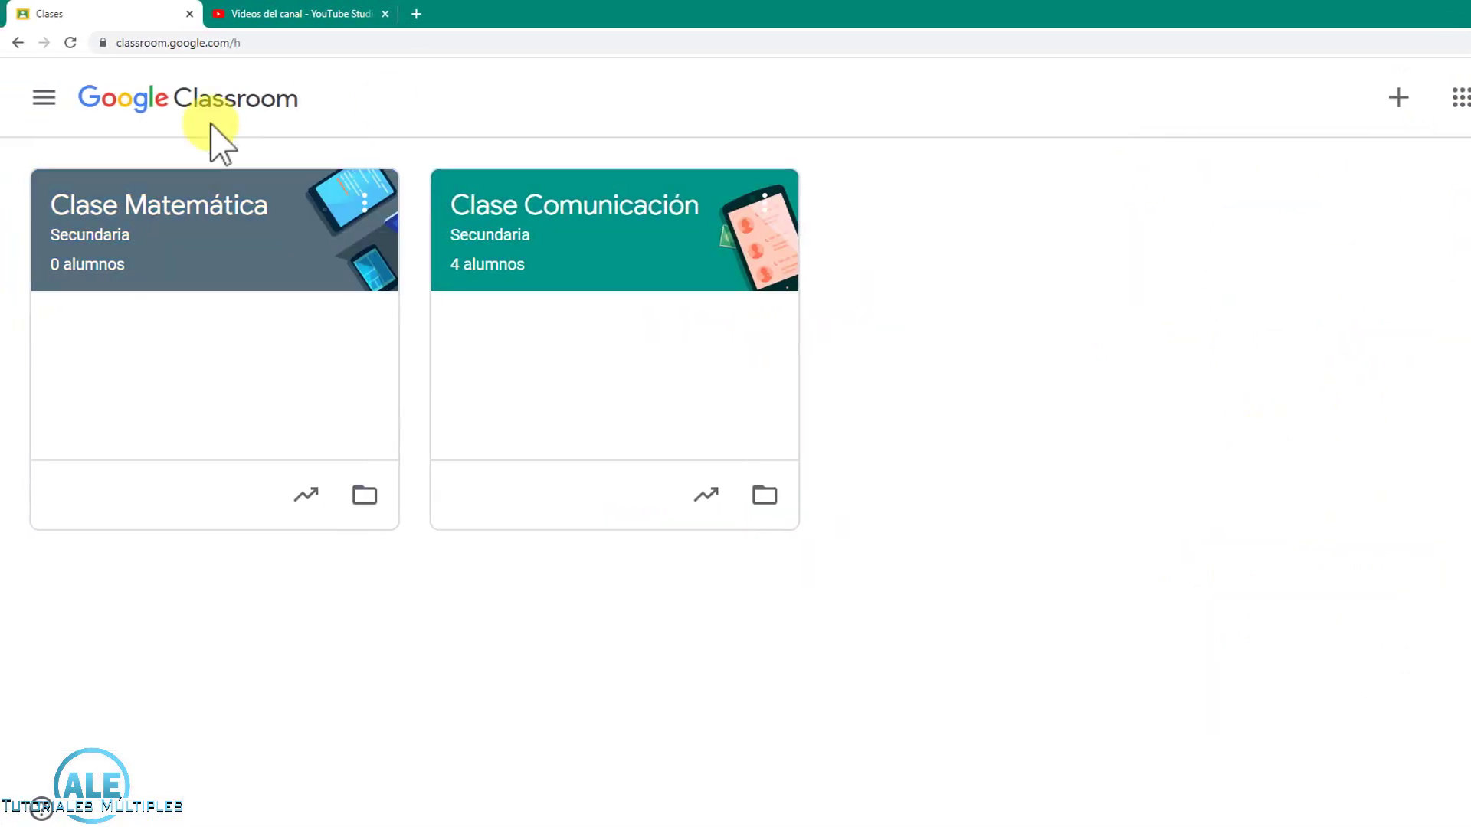
click(577, 214)
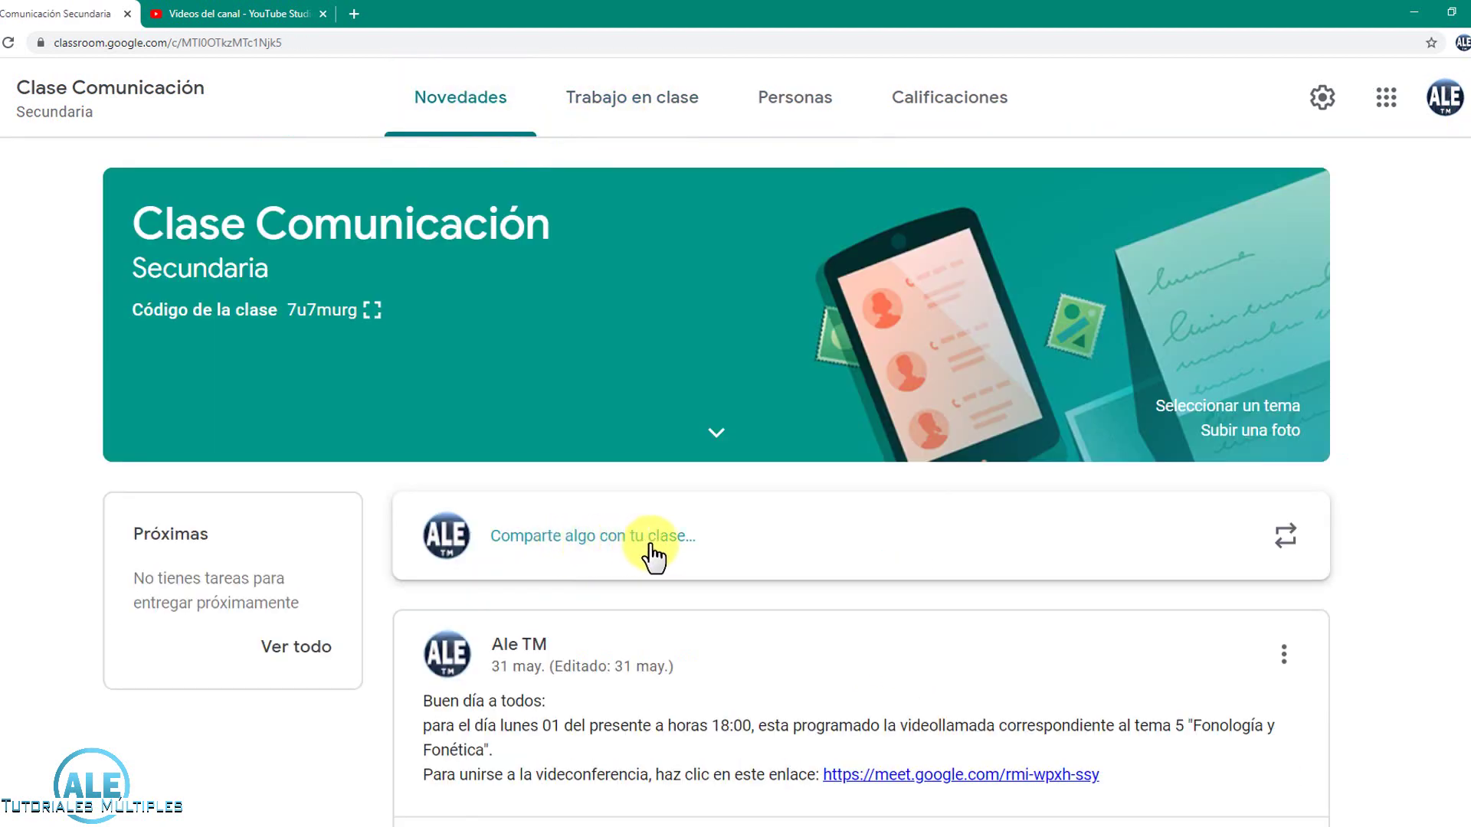
Start a new class post reading 'Hacer un resumen.' with a second line beginning 'Haz clic'.
click(696, 538)
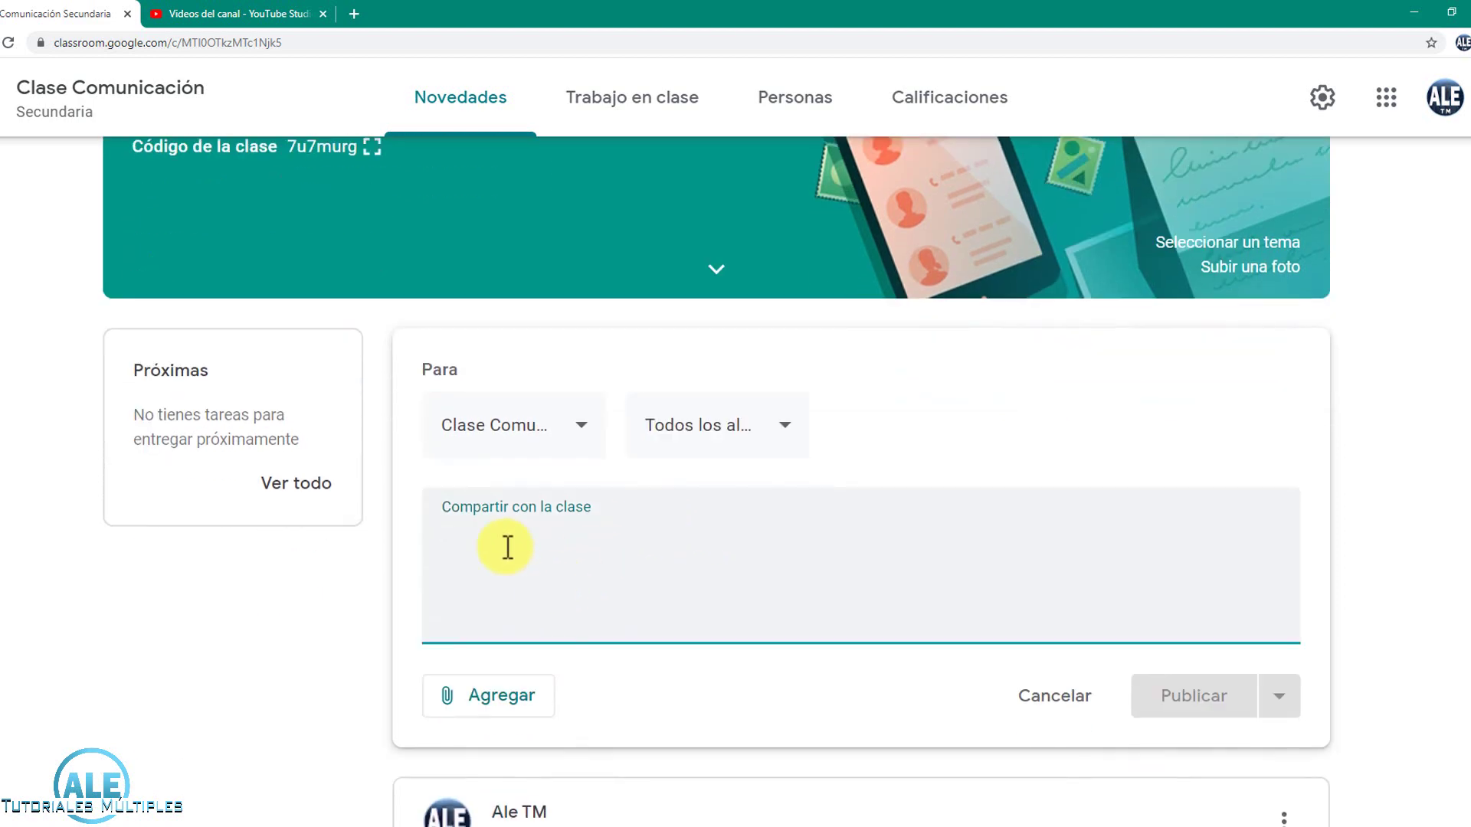
text(Hacer un resumen sobre el contenid)
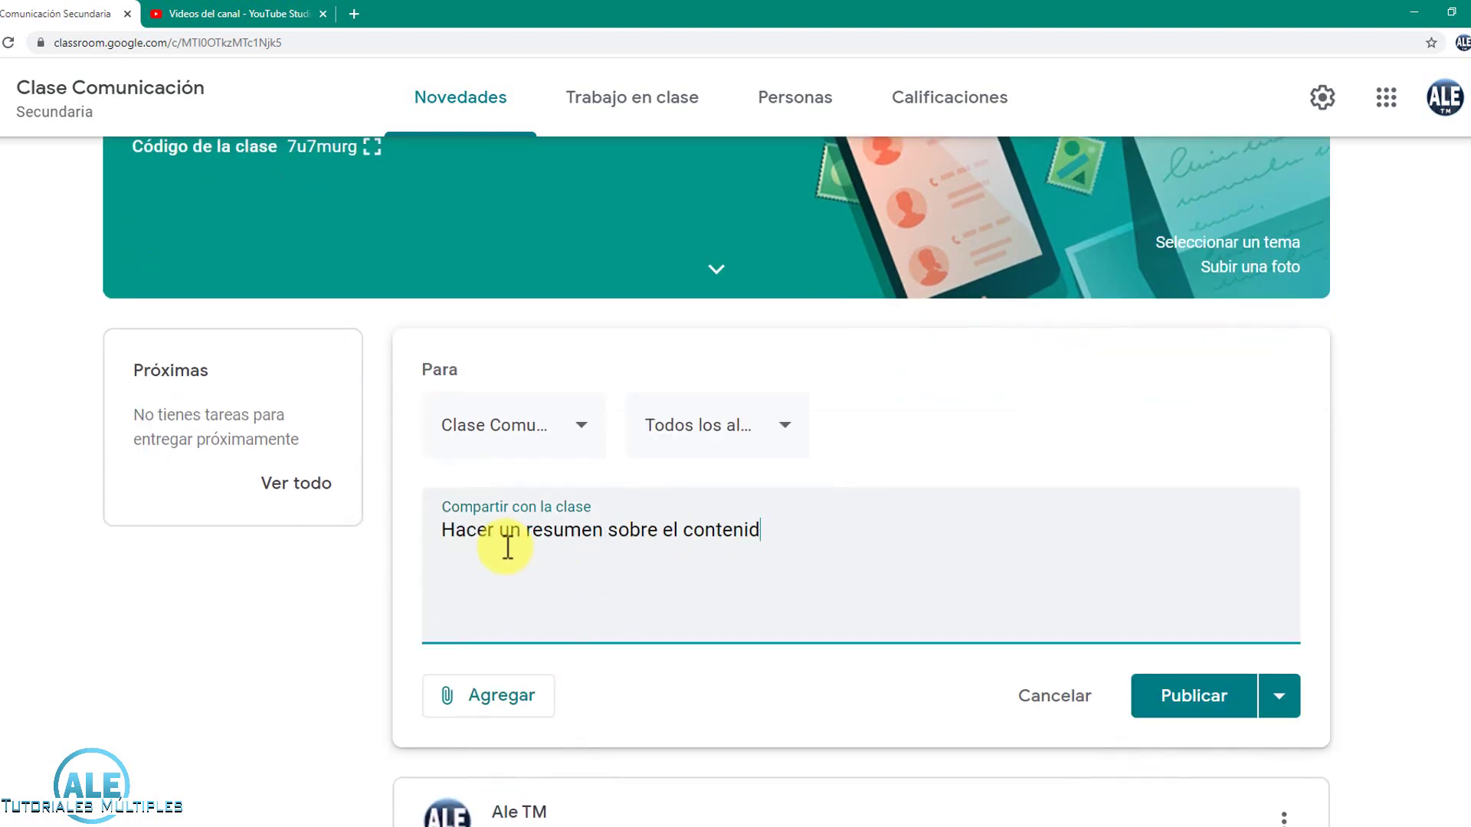
text(.)
key(Return)
text(Haz clic en este enlace:)
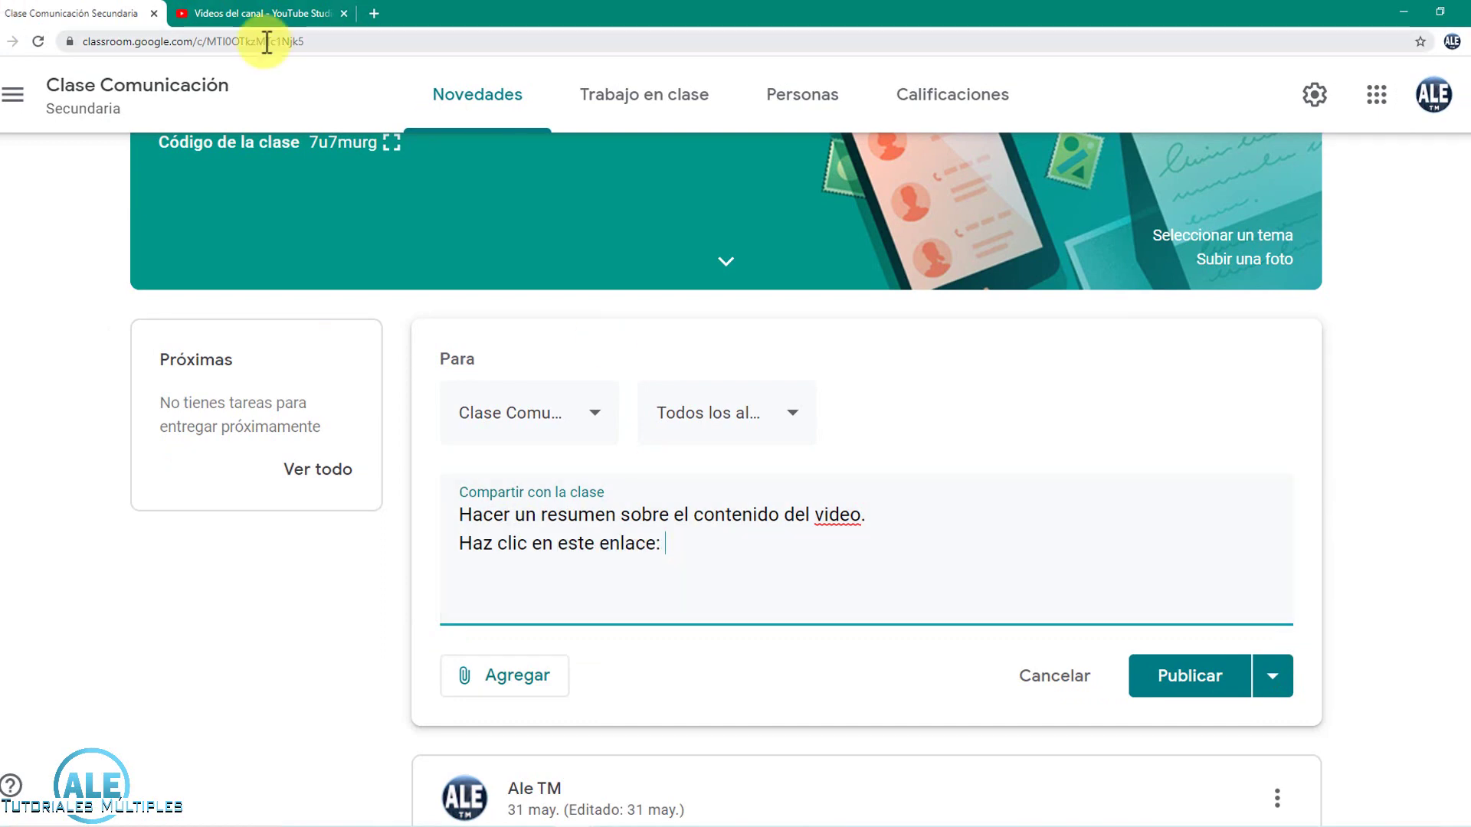
Copy the unlisted video's link from YouTube Studio and paste it after 'enlace:' in the post.
click(261, 13)
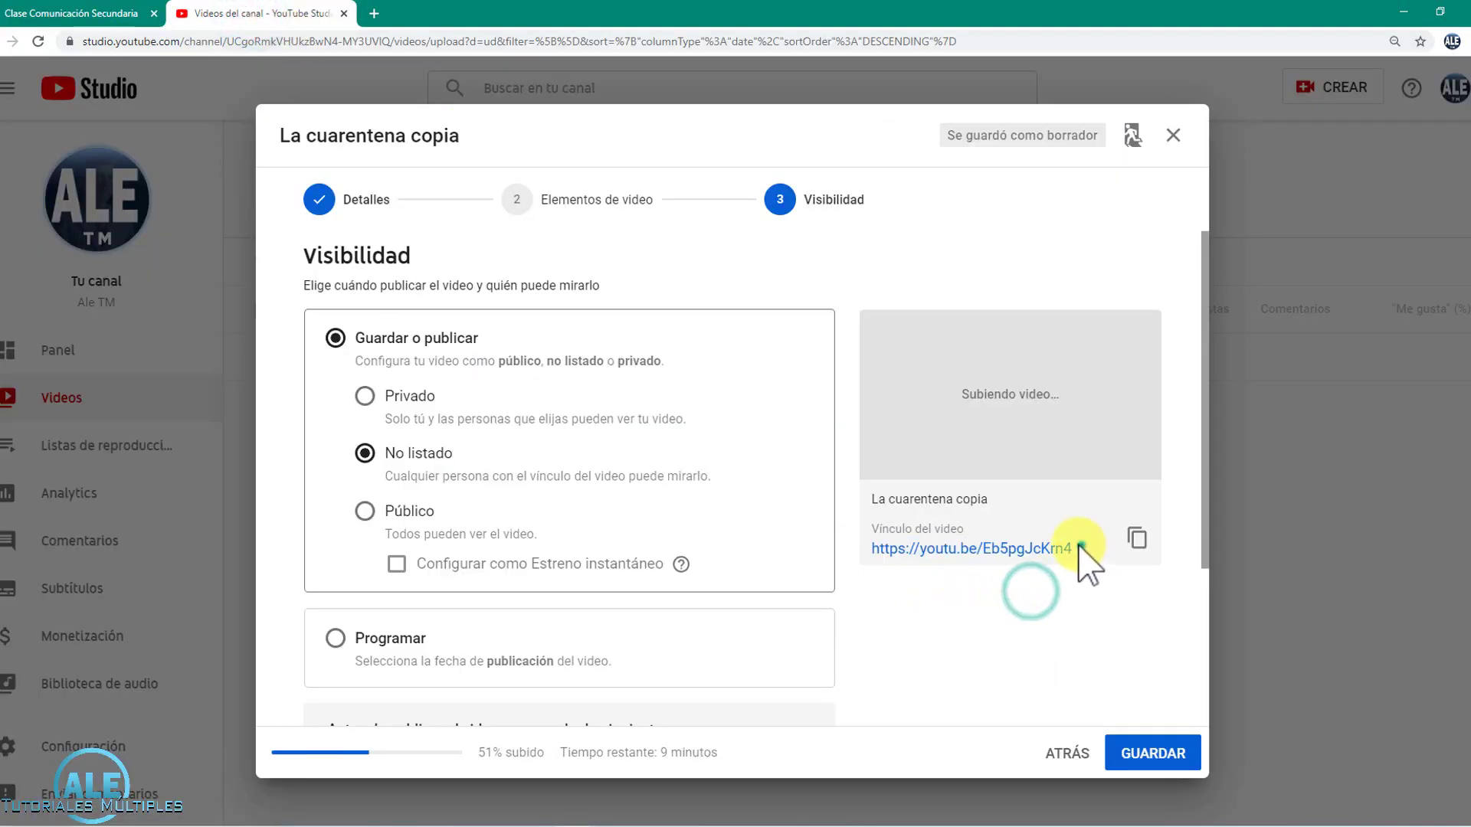
drag(1071, 548, 874, 549)
right_click(977, 552)
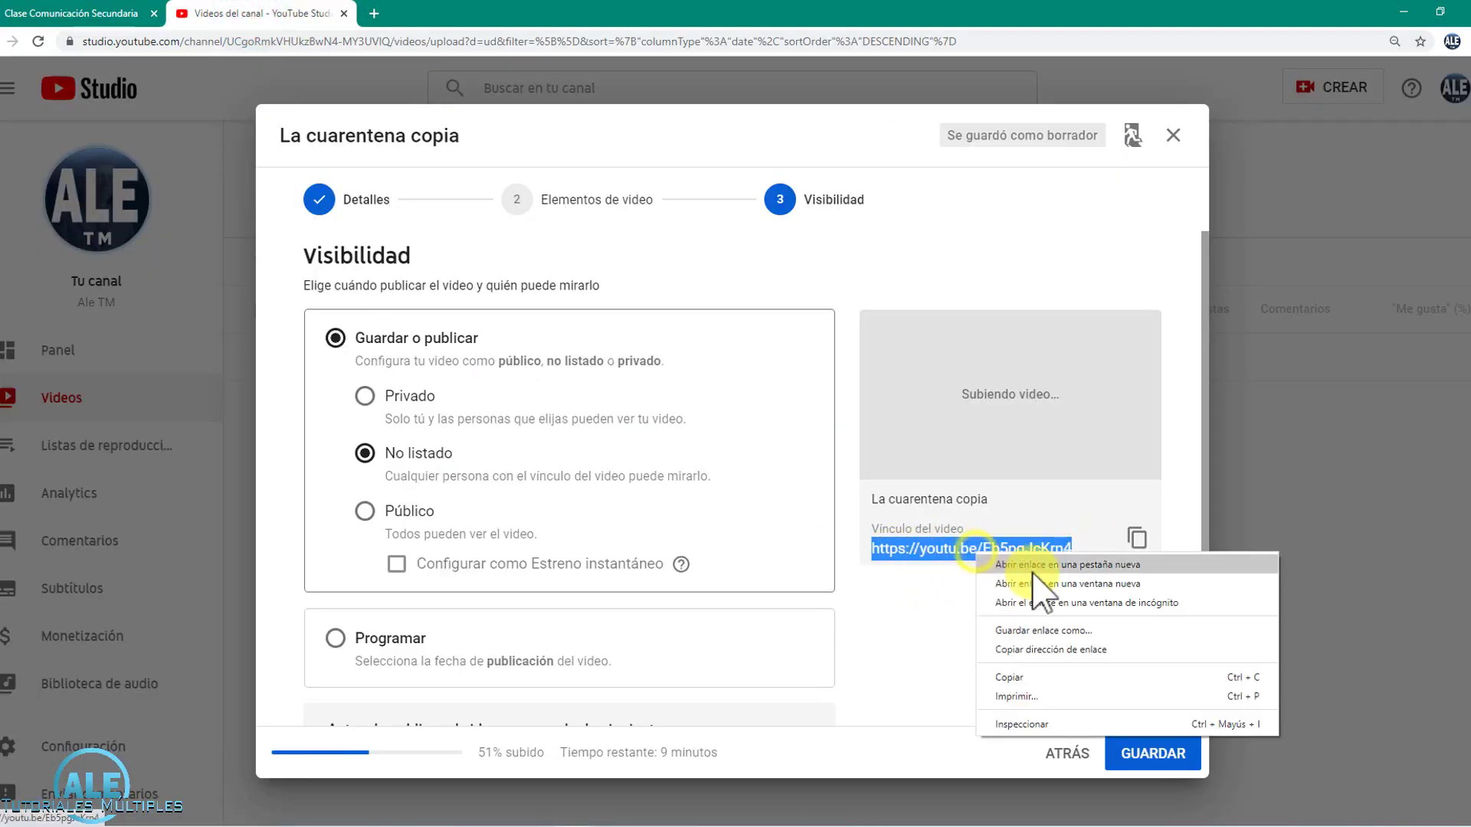
click(1027, 649)
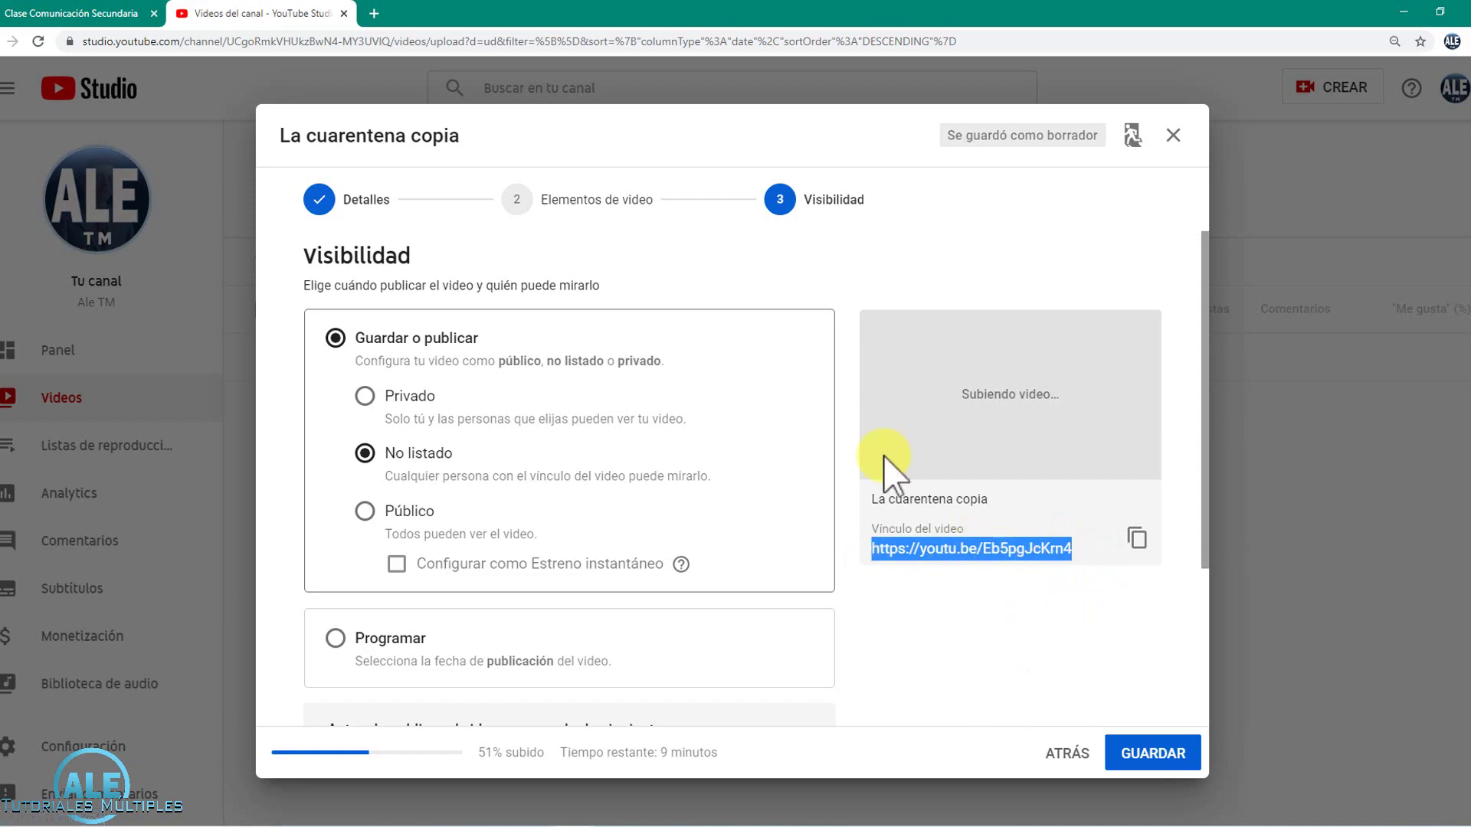
click(87, 9)
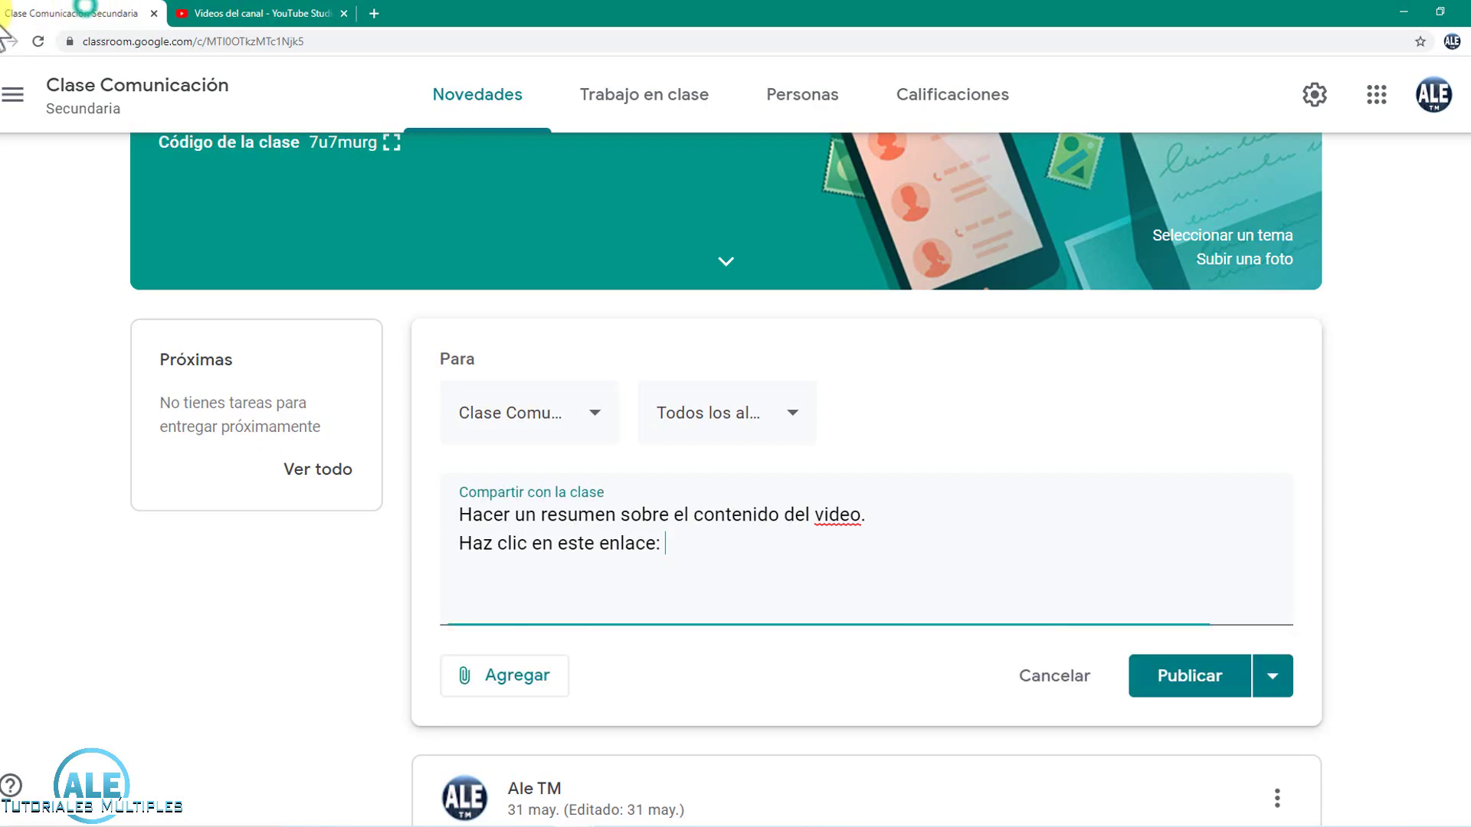
right_click(672, 546)
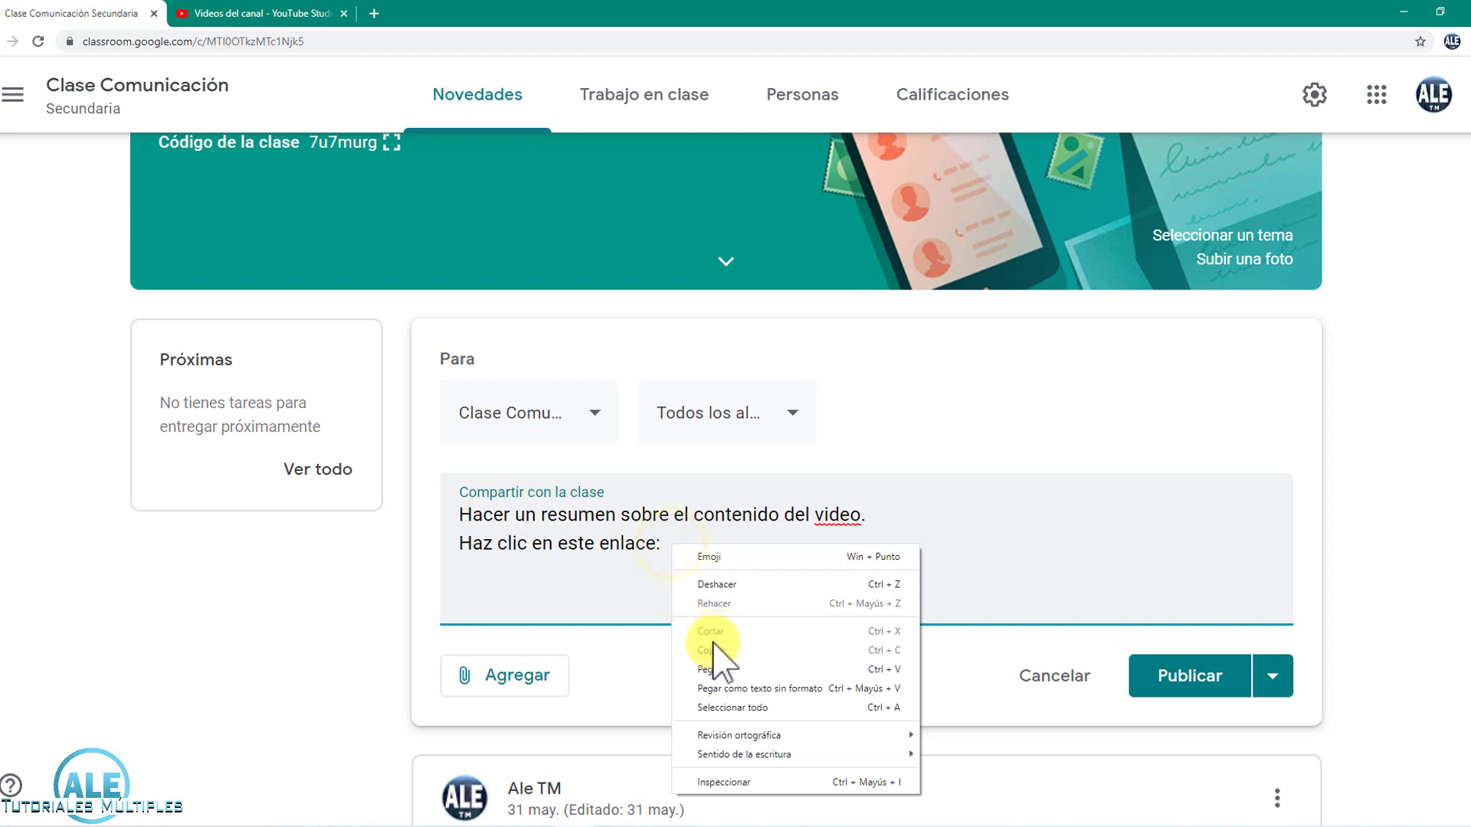
click(711, 669)
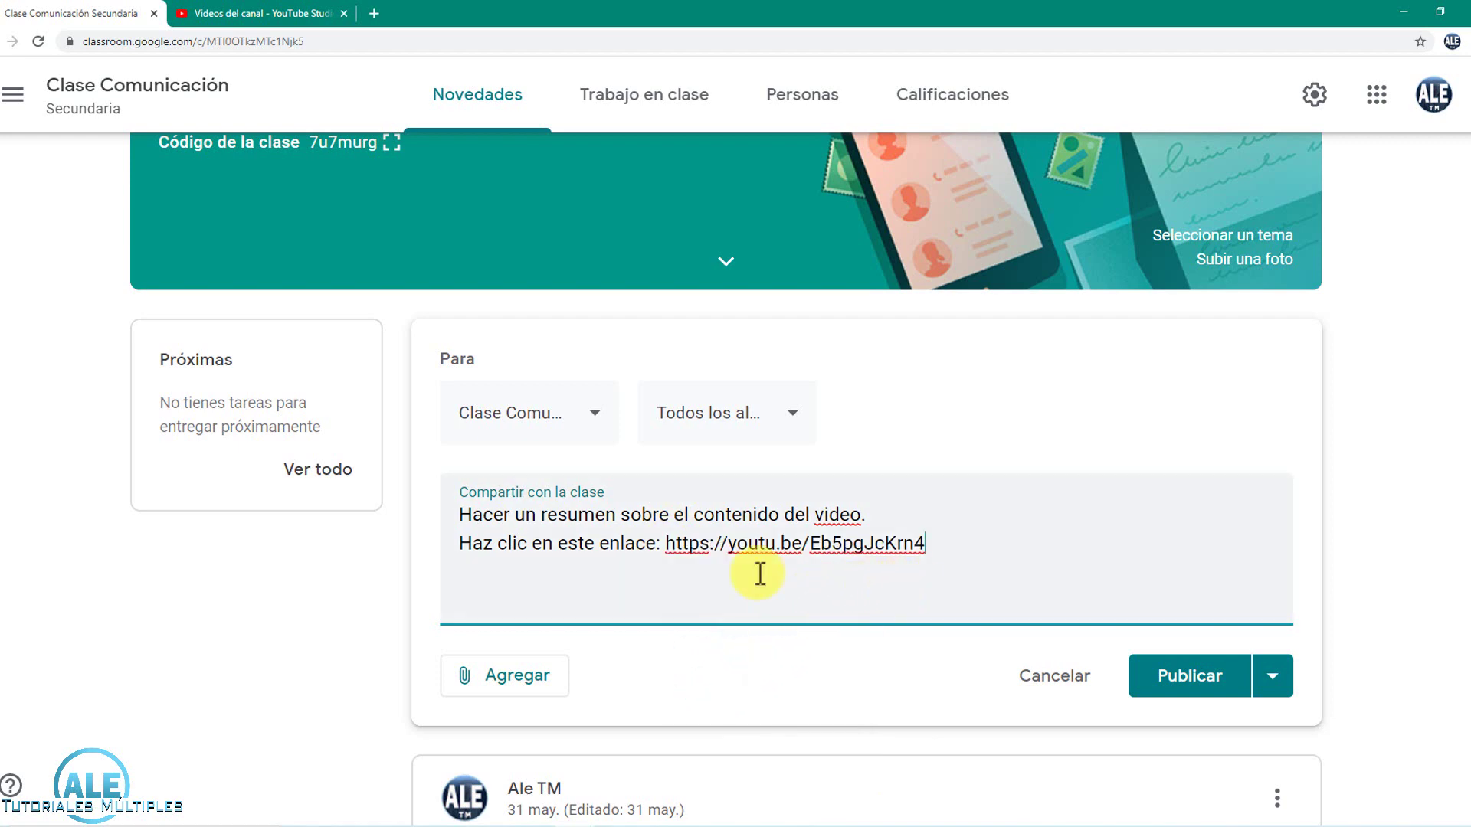
Attach La cuarentena - copia.mp4 from the computer and start its upload to Drive.
click(523, 686)
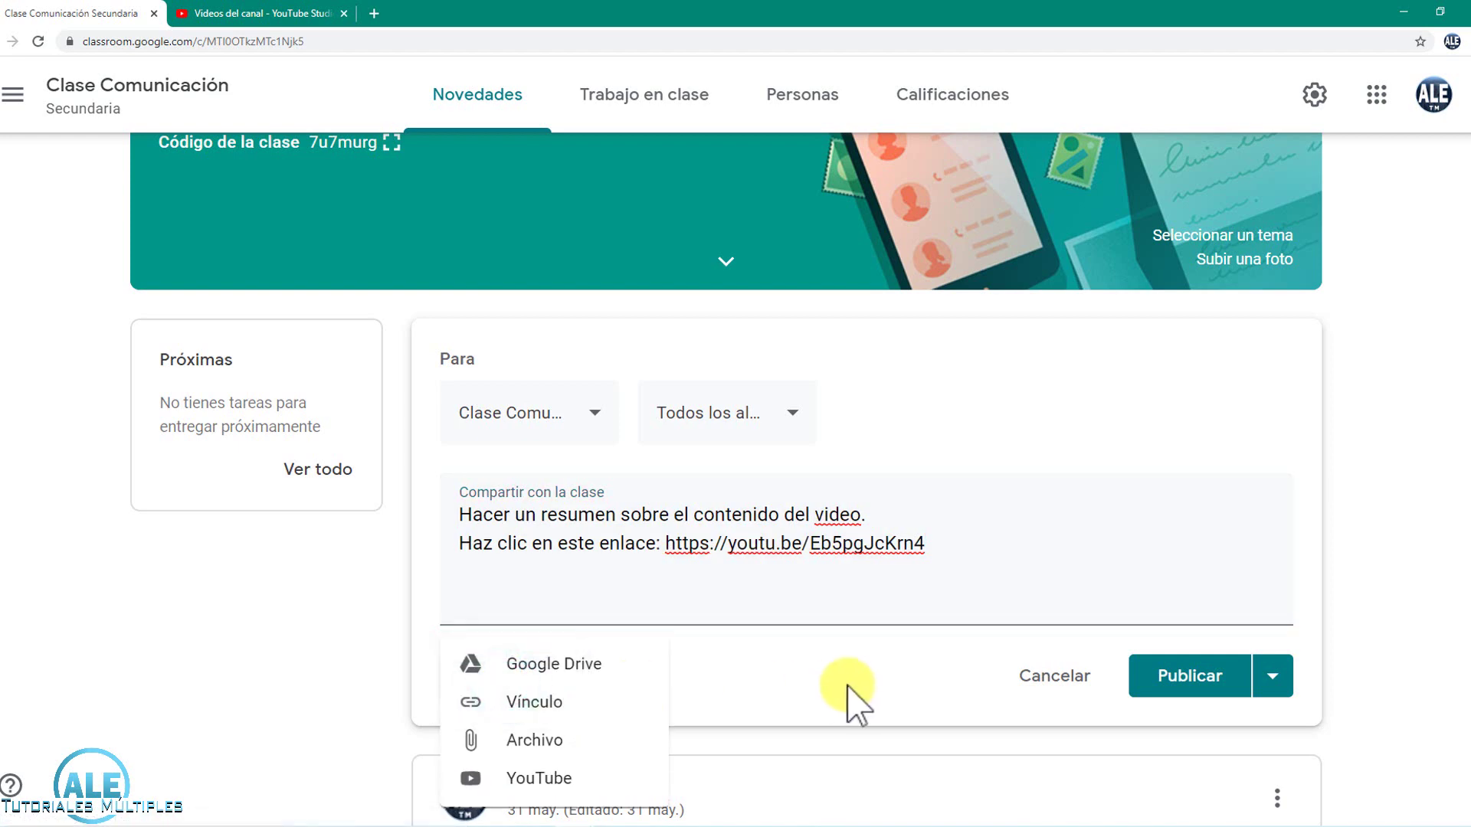
scroll(606, 507, down, 1)
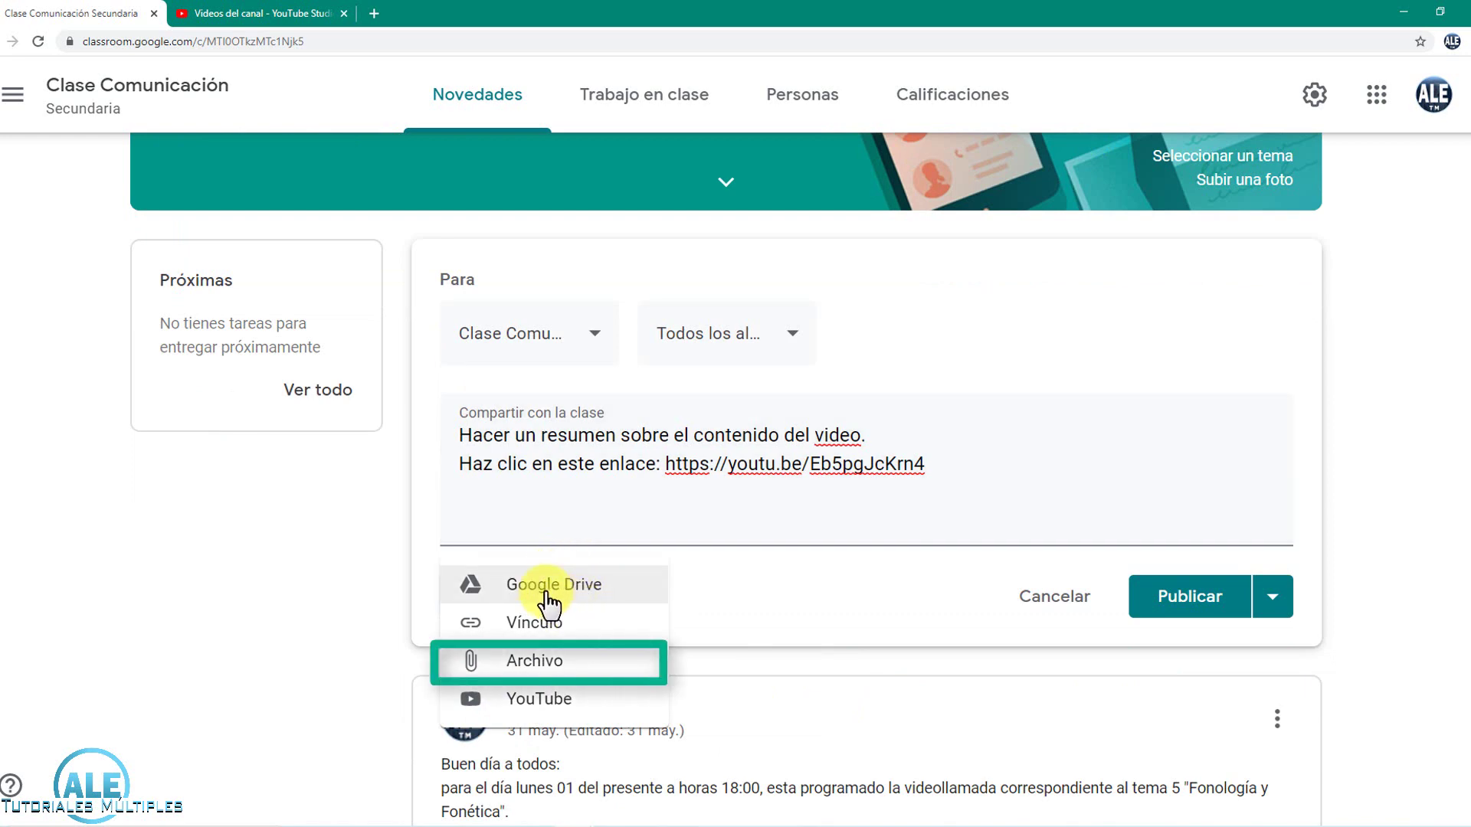
click(528, 674)
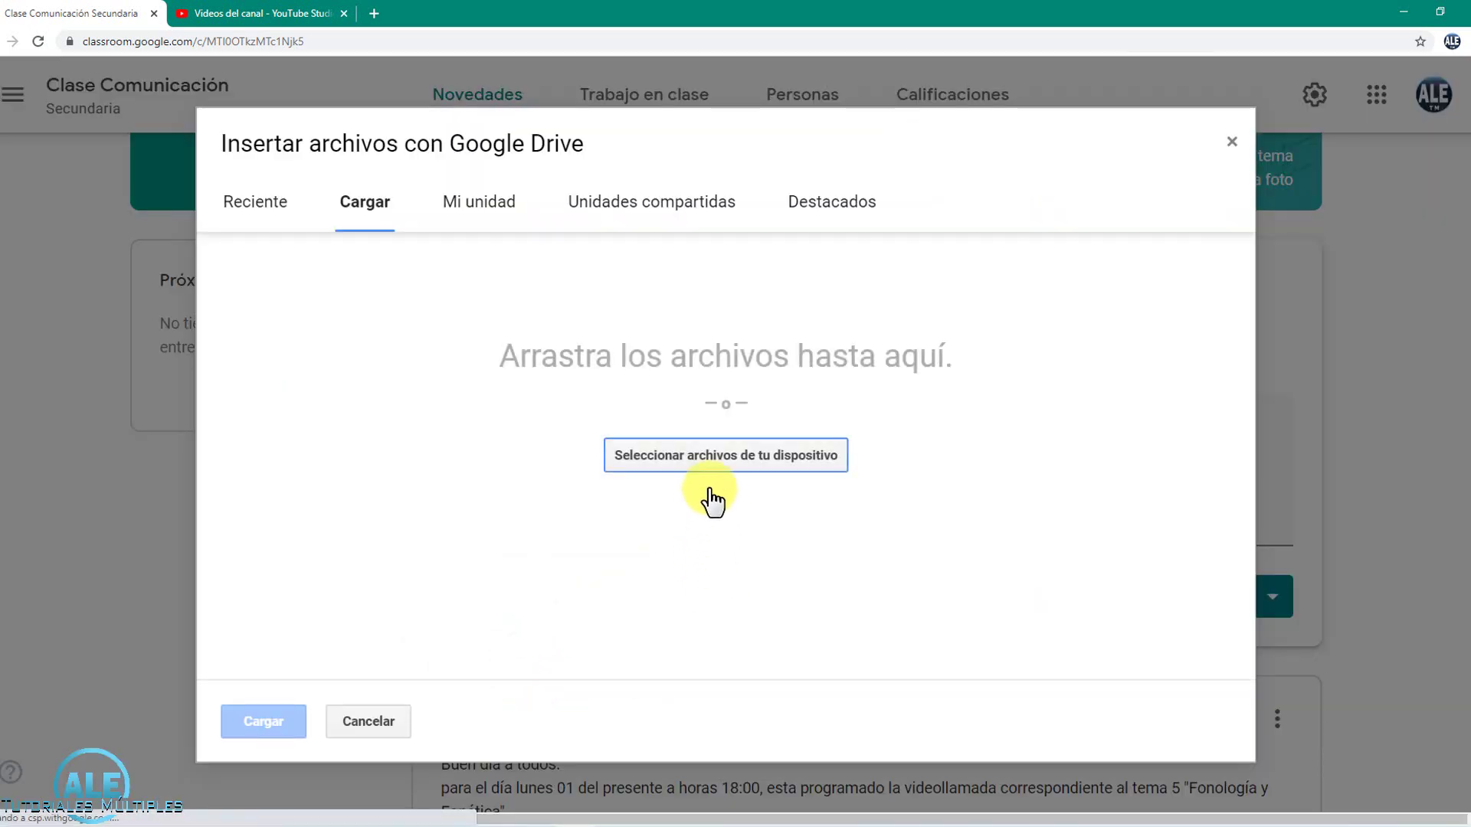
click(718, 466)
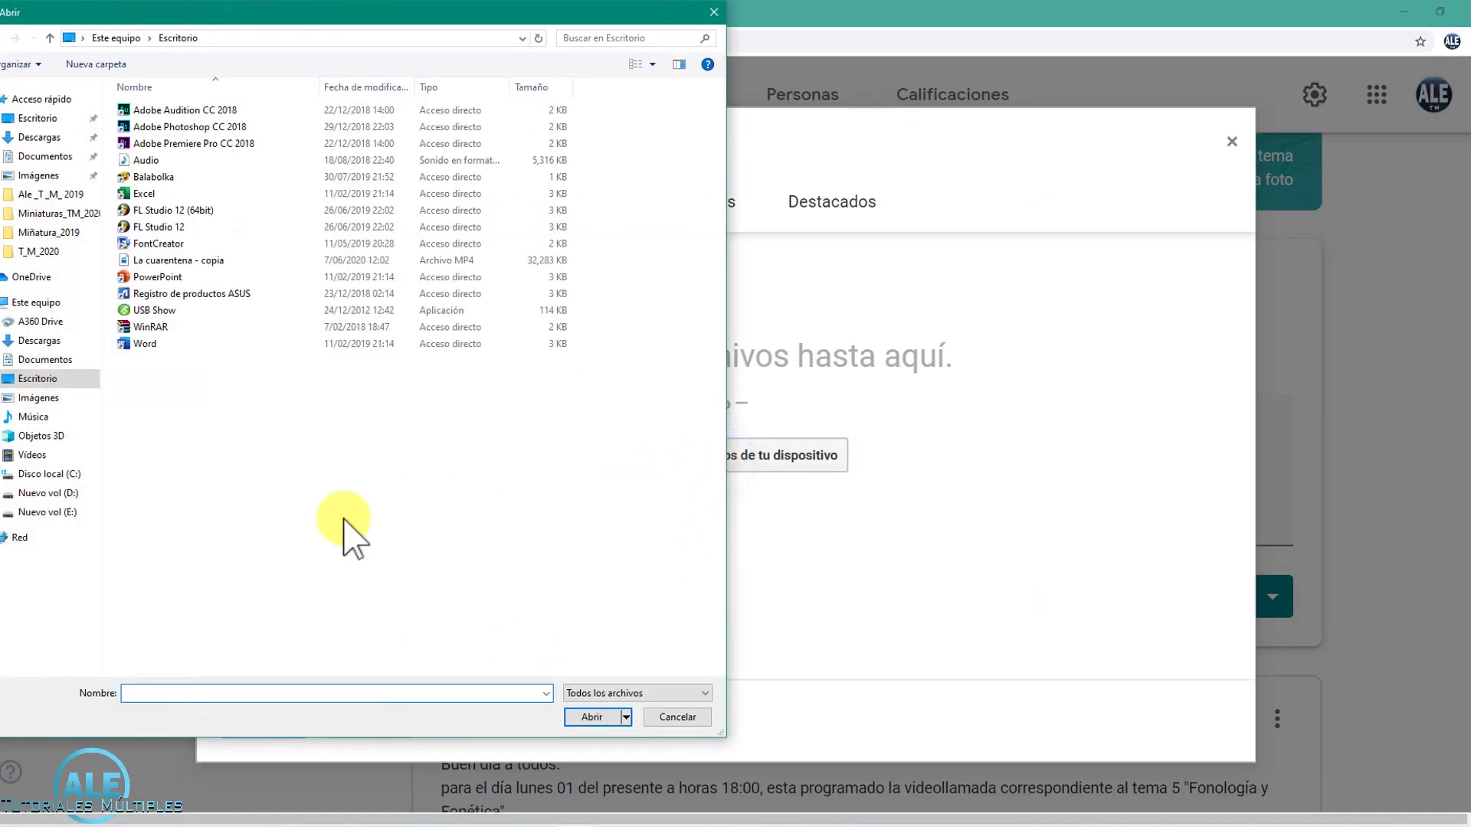
click(174, 261)
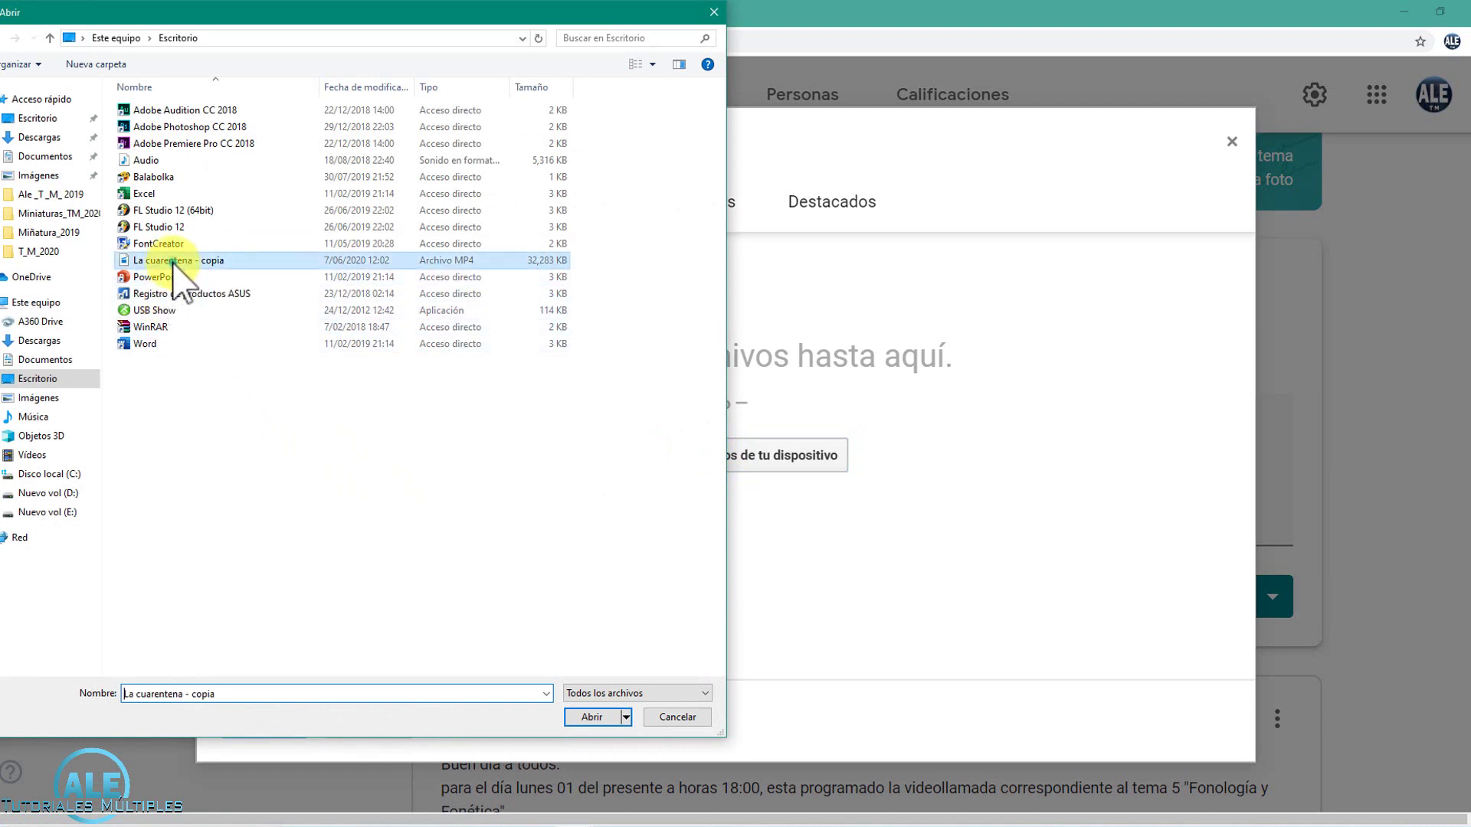
click(590, 718)
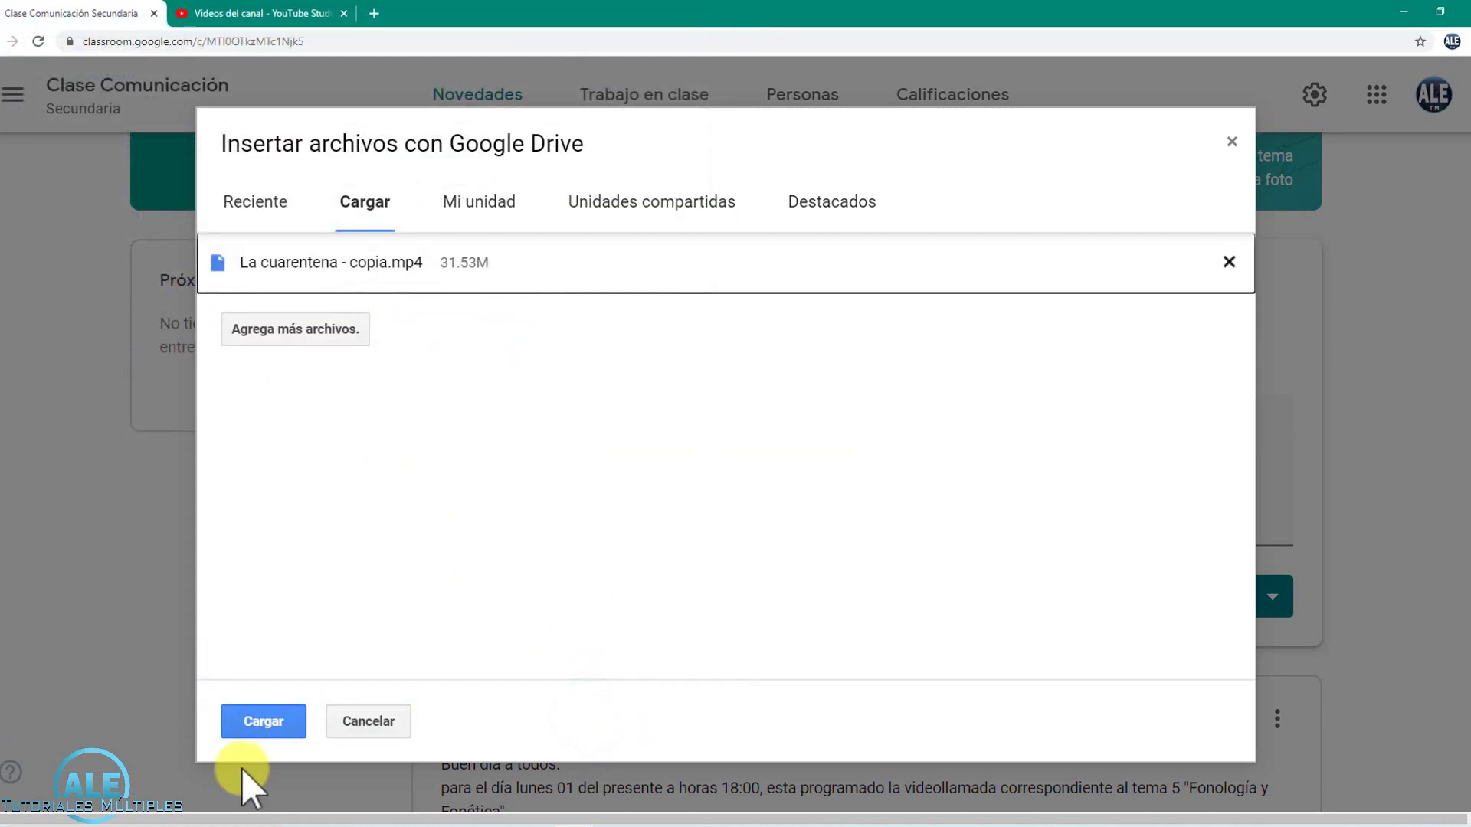
click(263, 725)
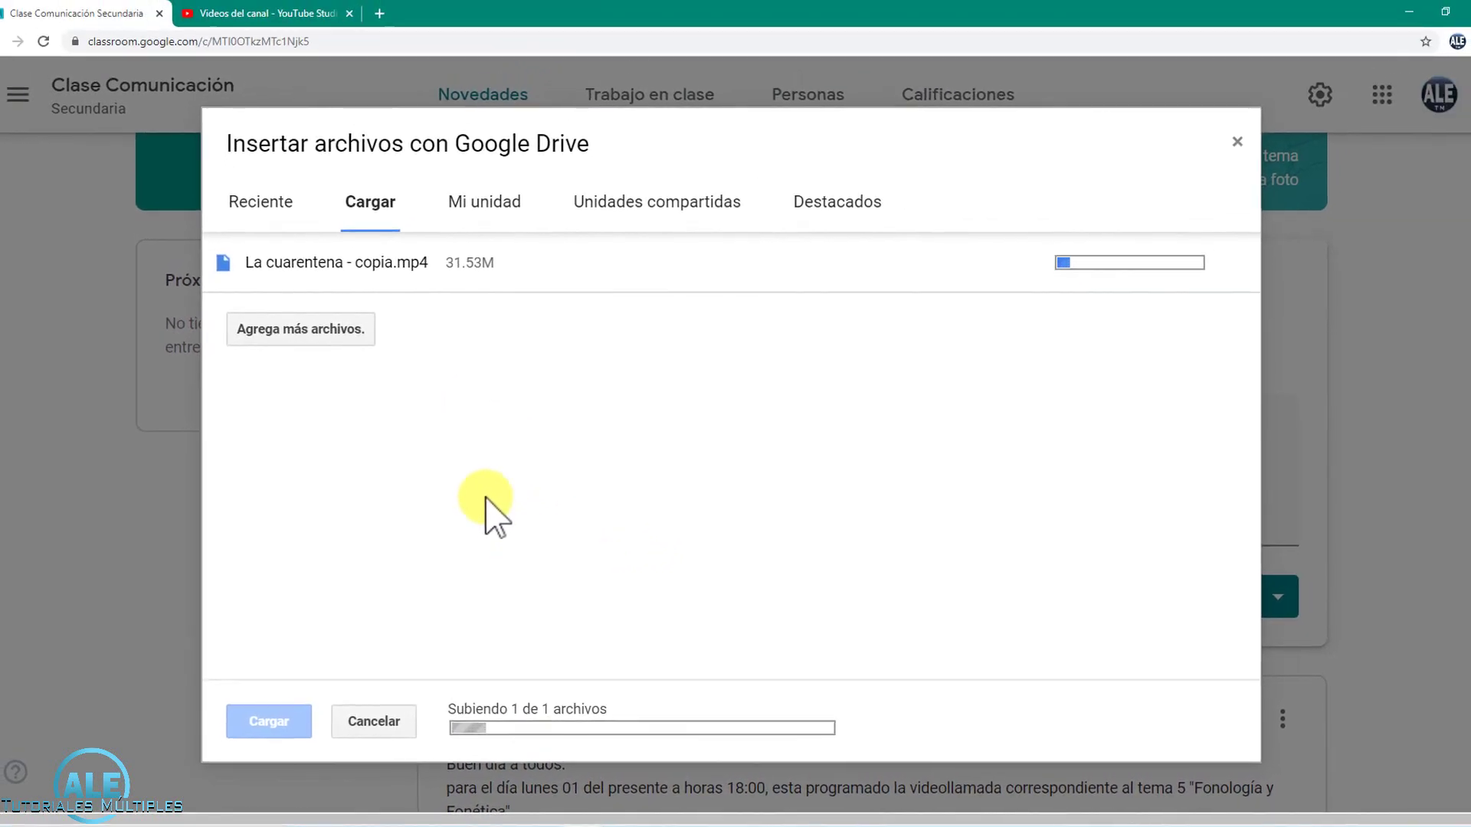
Monitor the YouTube upload progress while the MP4 upload in Classroom finishes.
click(264, 13)
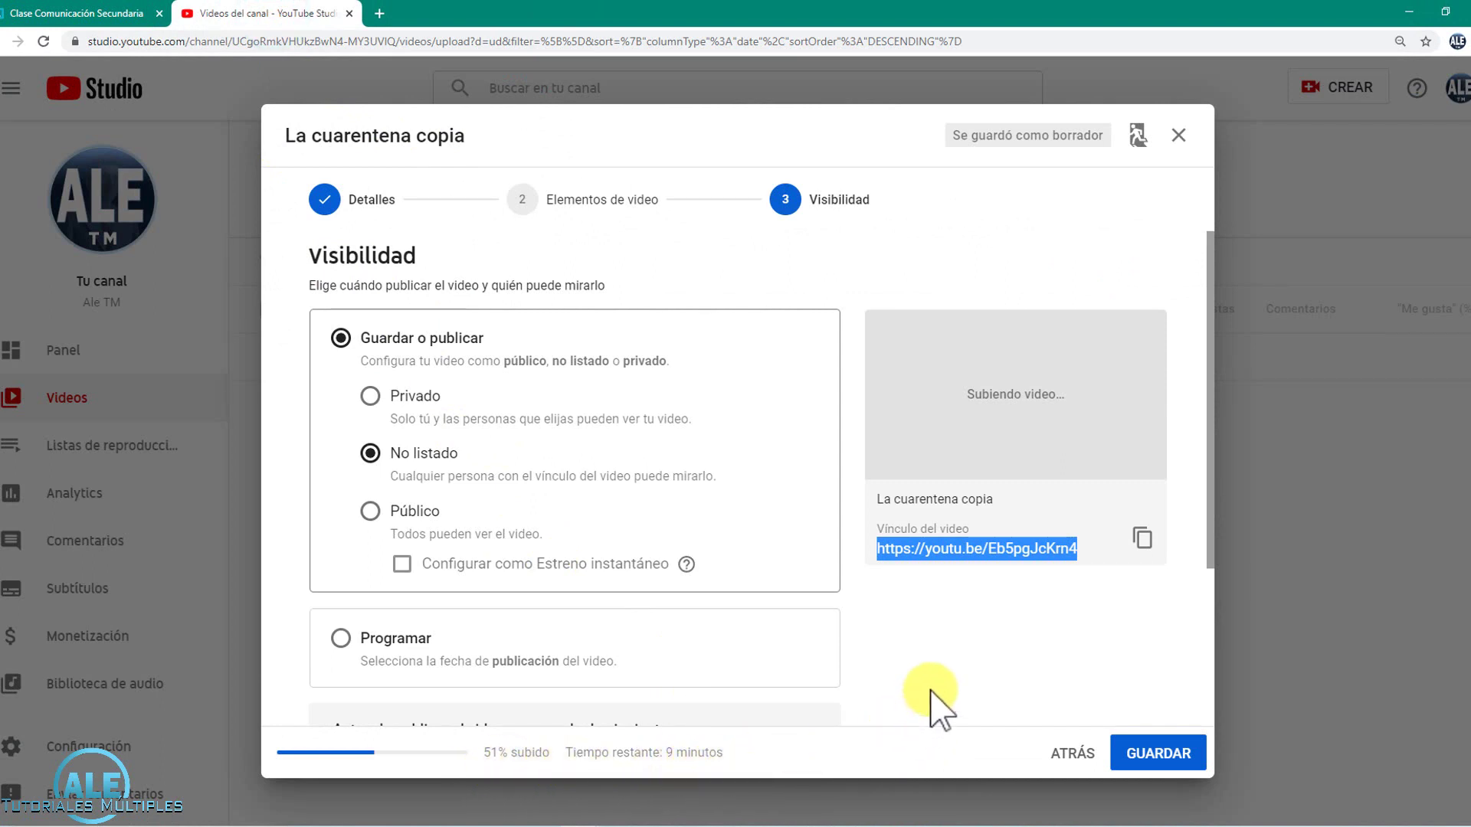
click(106, 16)
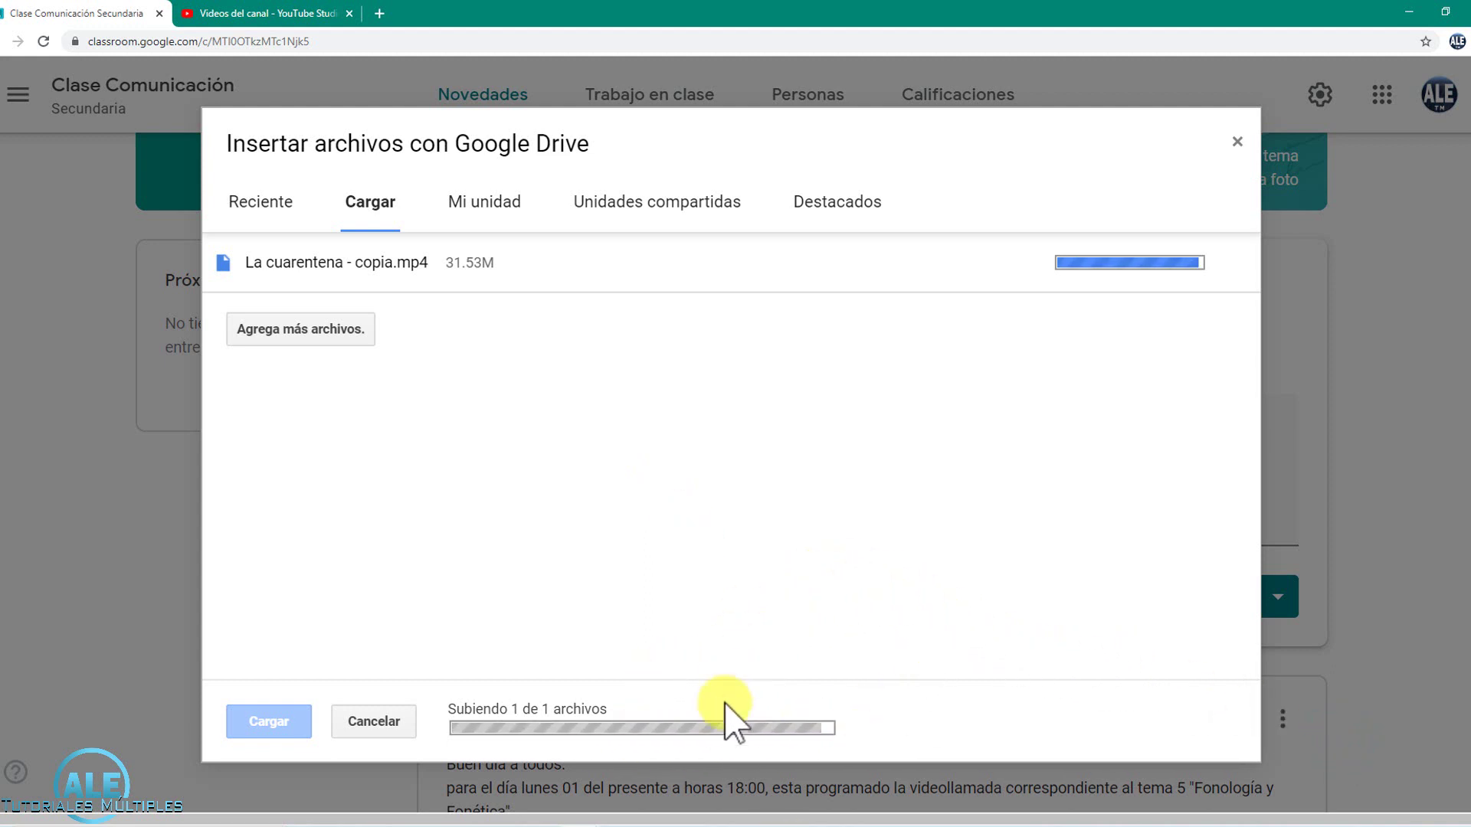
click(259, 14)
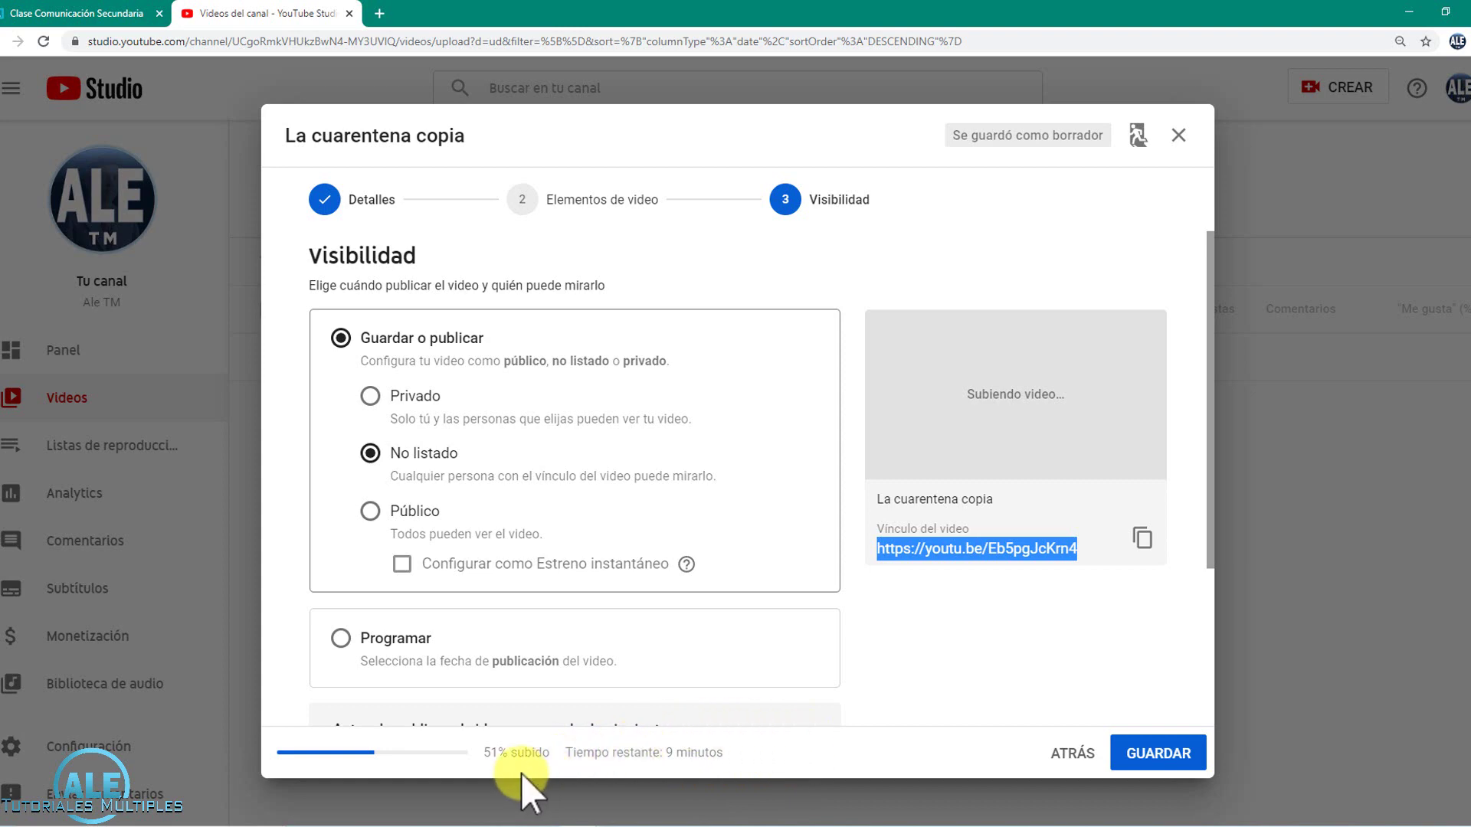
click(102, 15)
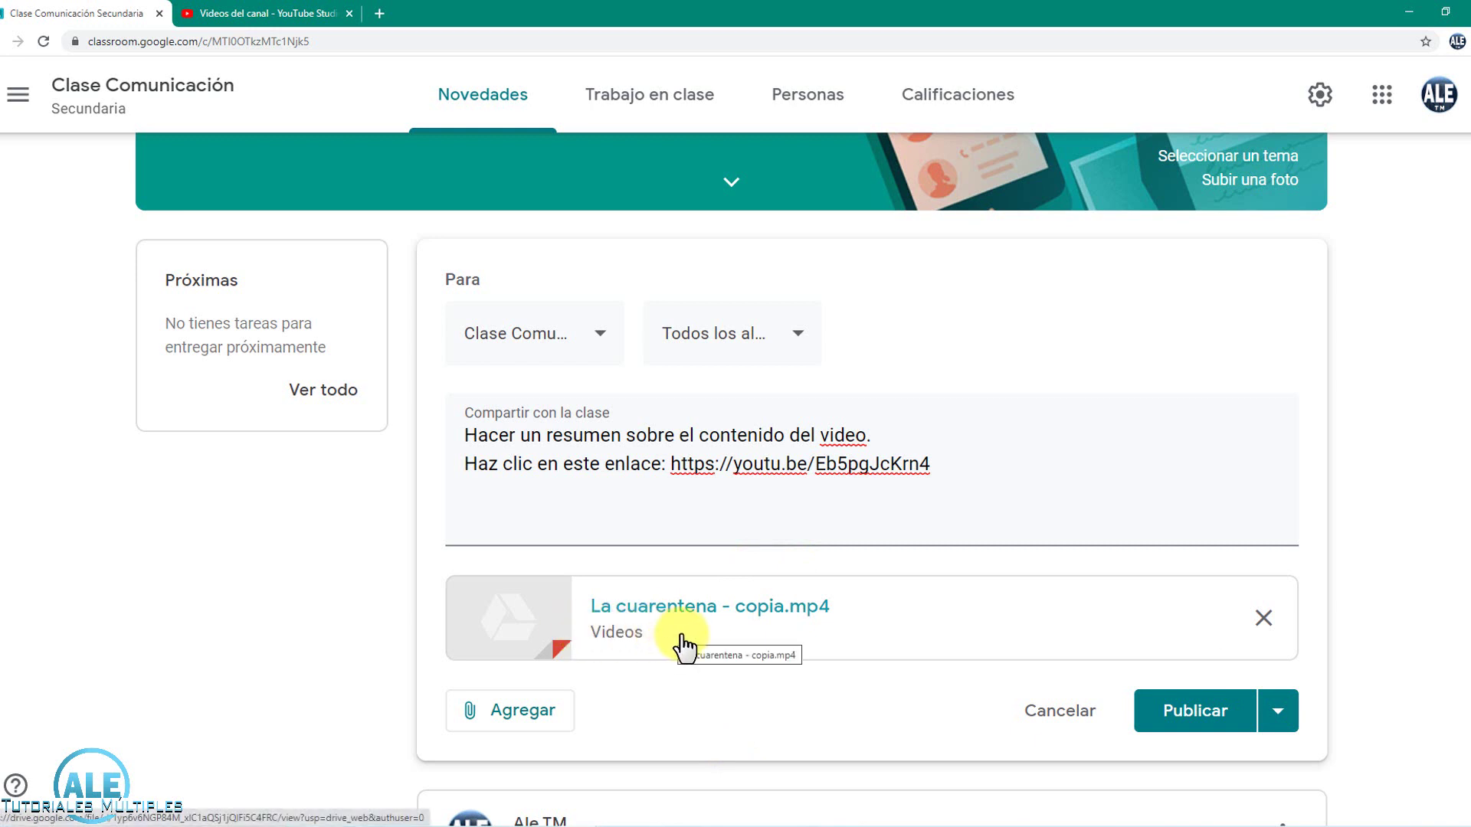
Try scheduling the announcement, cancel that, and publish it immediately.
scroll(797, 728, down, 1)
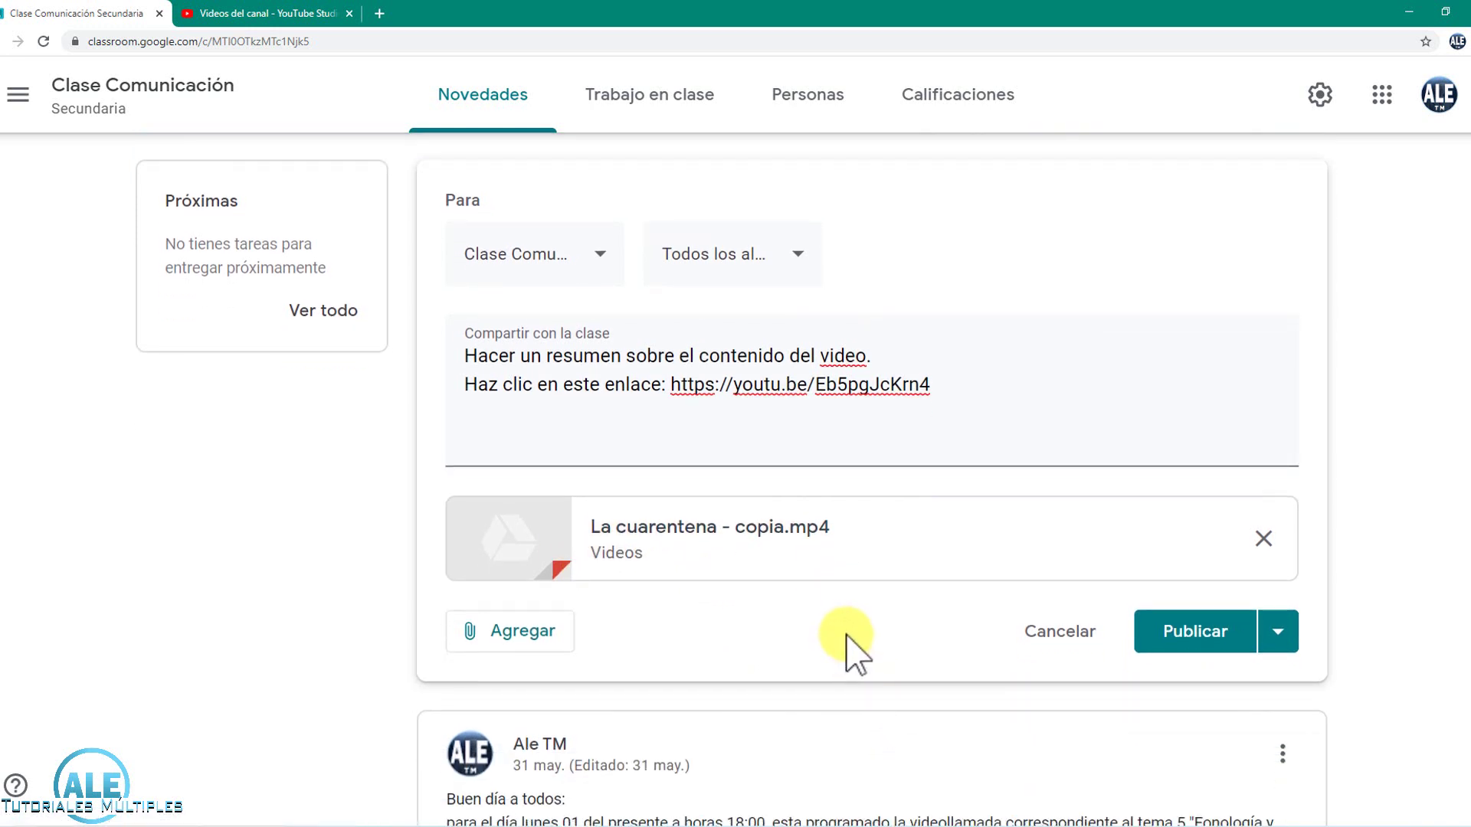
click(1278, 651)
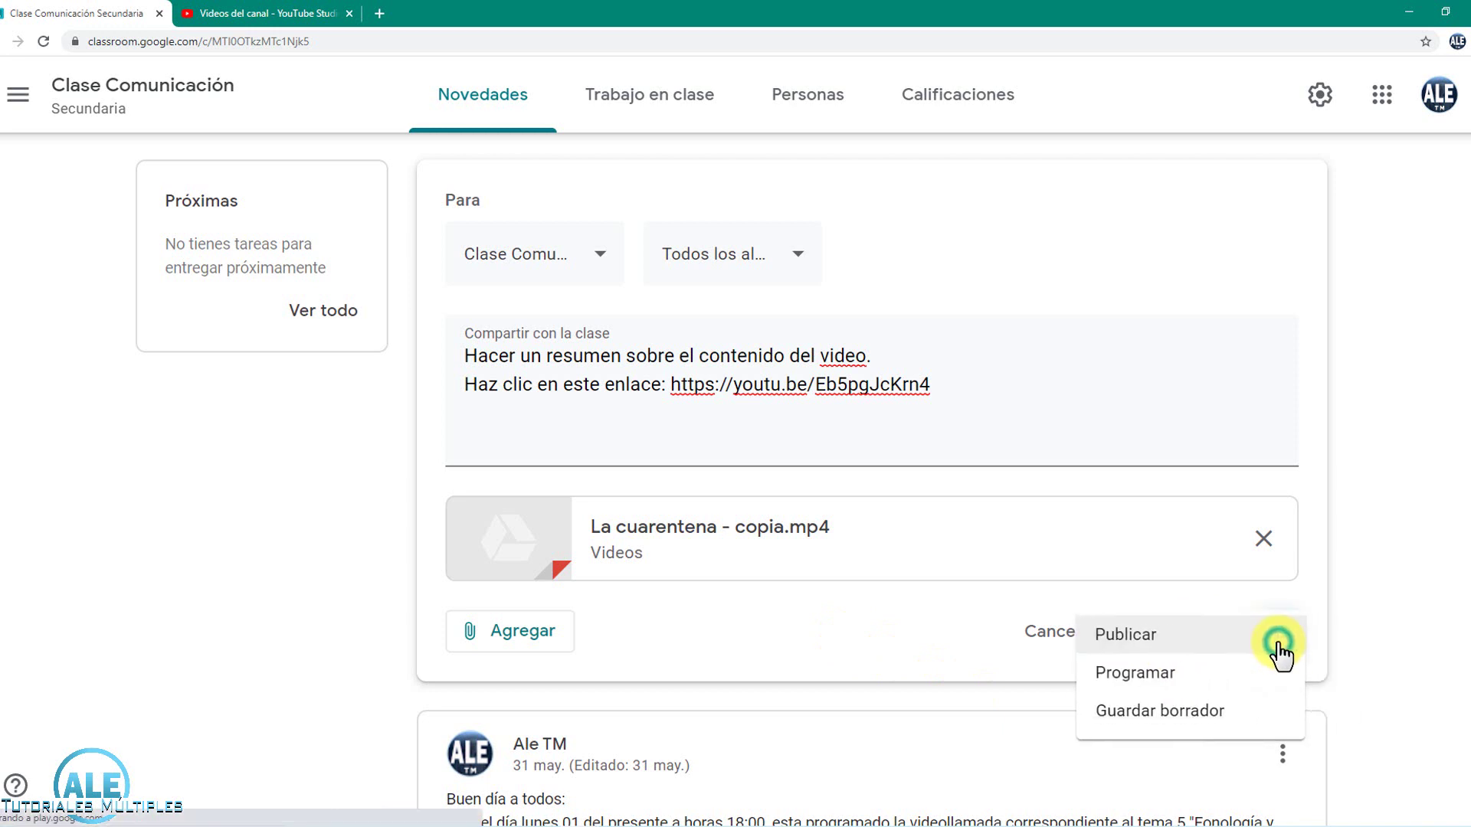
click(1128, 684)
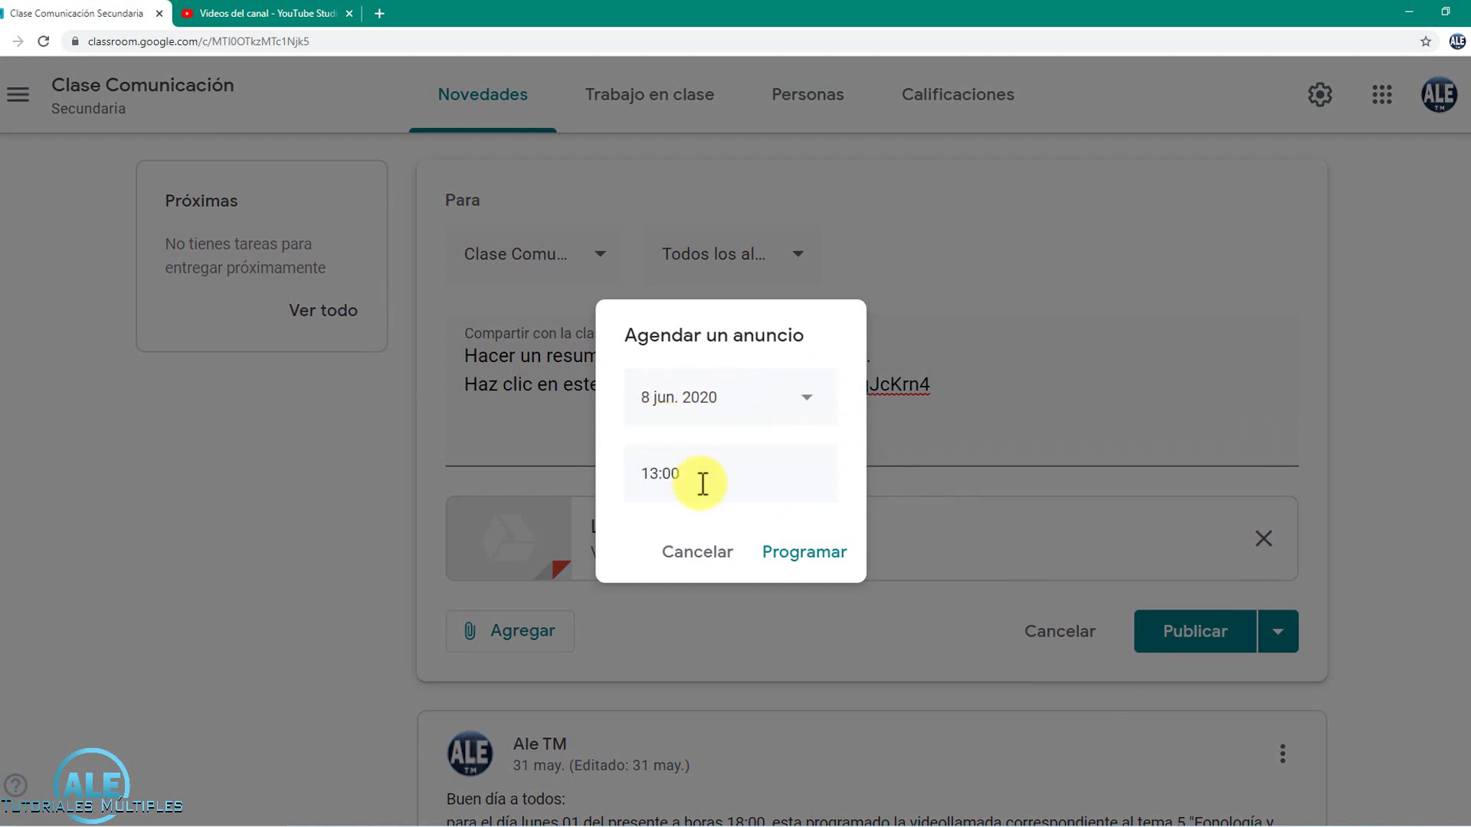
click(697, 556)
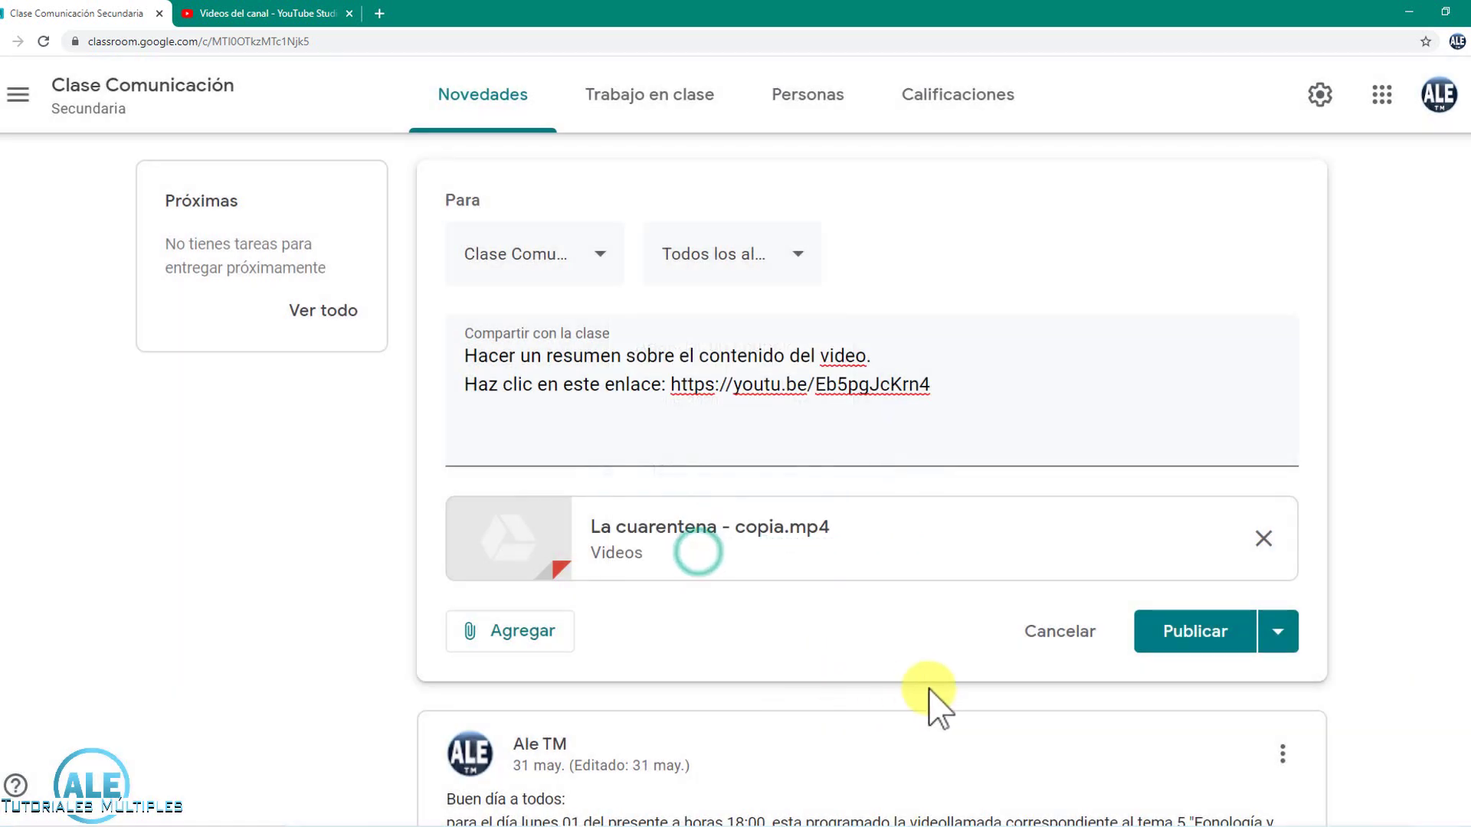
click(1195, 646)
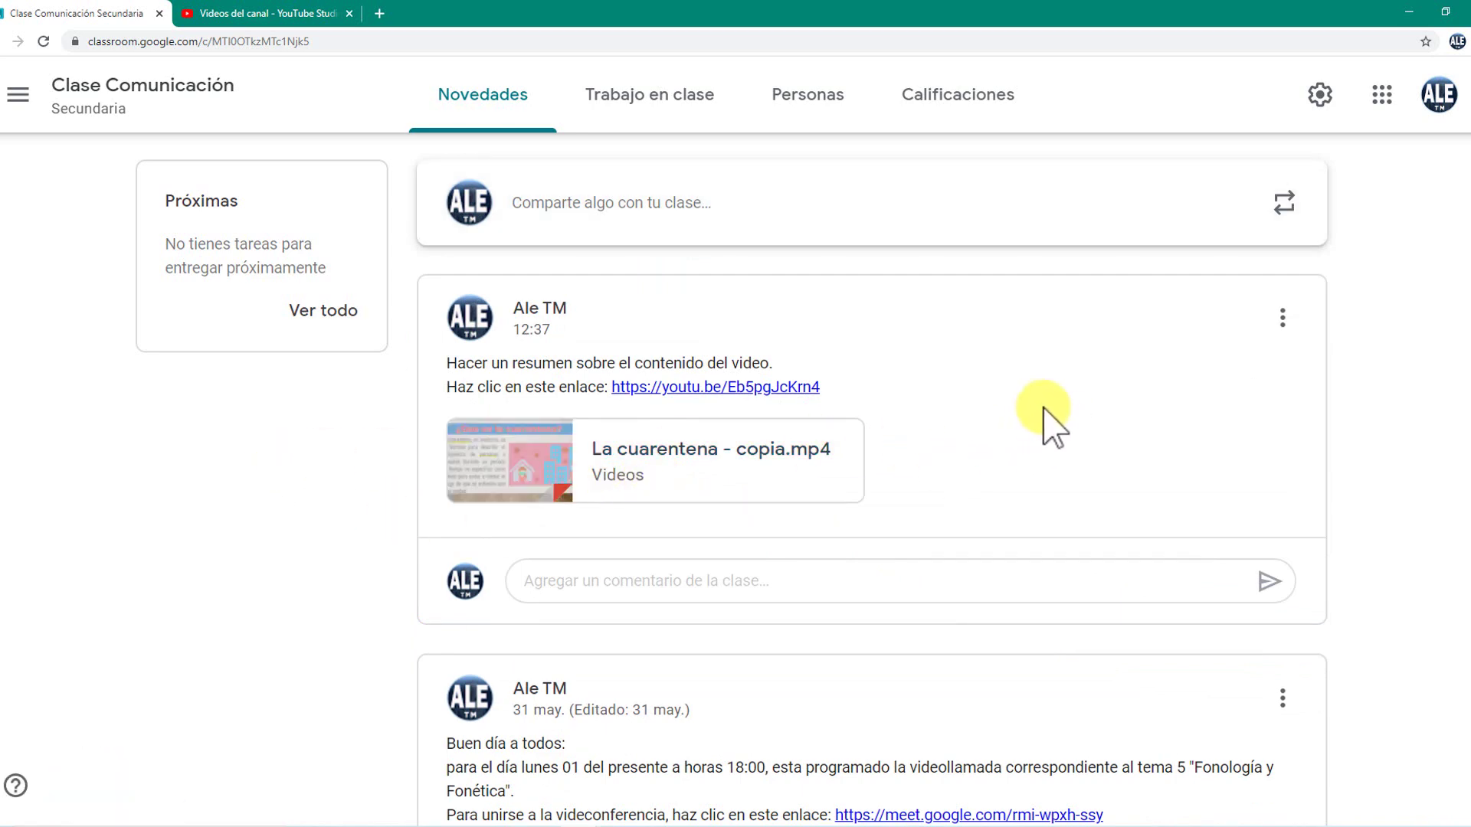
Check the YouTube upload status, return to the Clase Comunicación stream, and open the Google apps list.
click(261, 13)
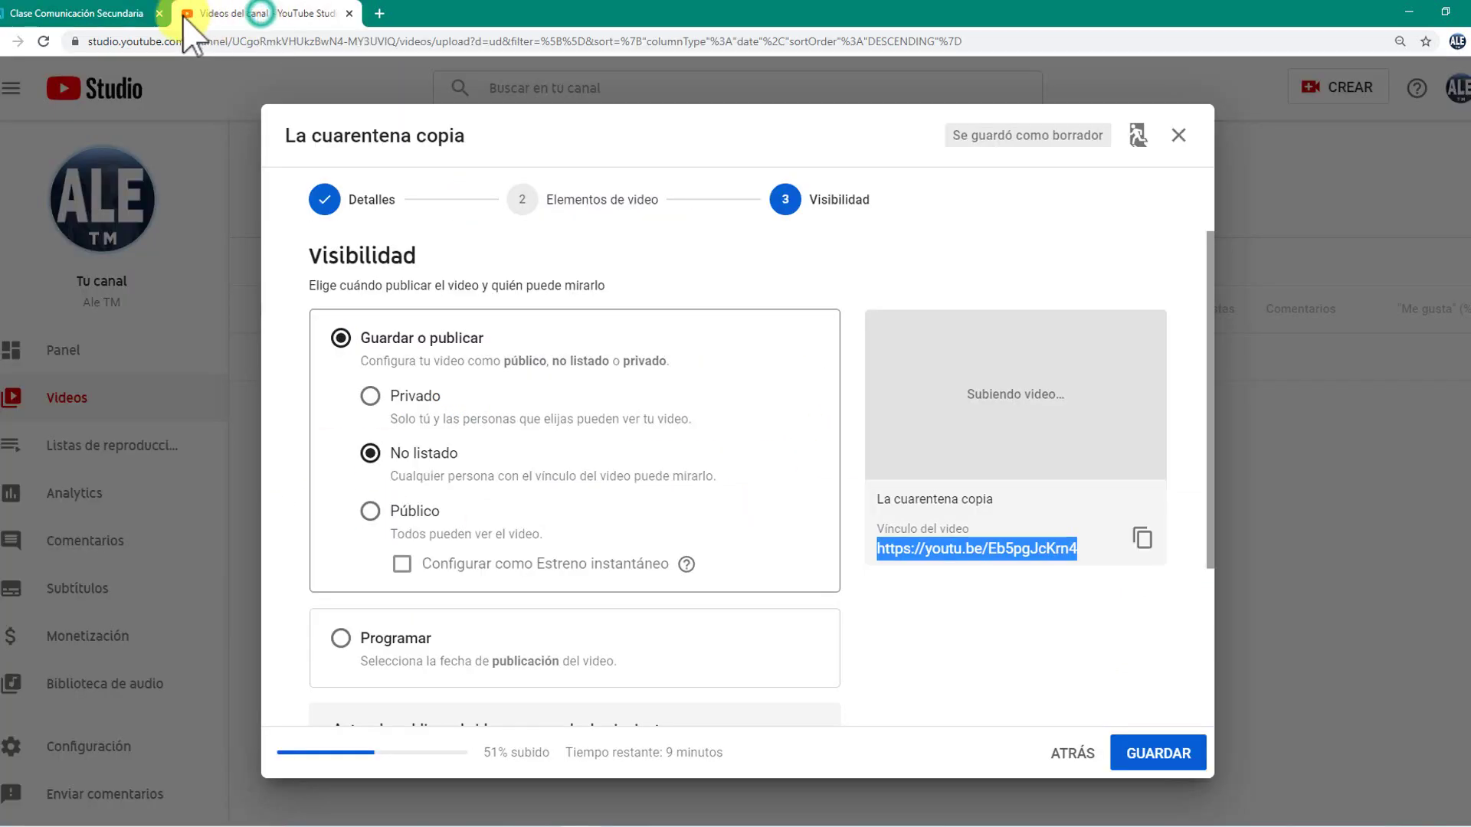
click(116, 17)
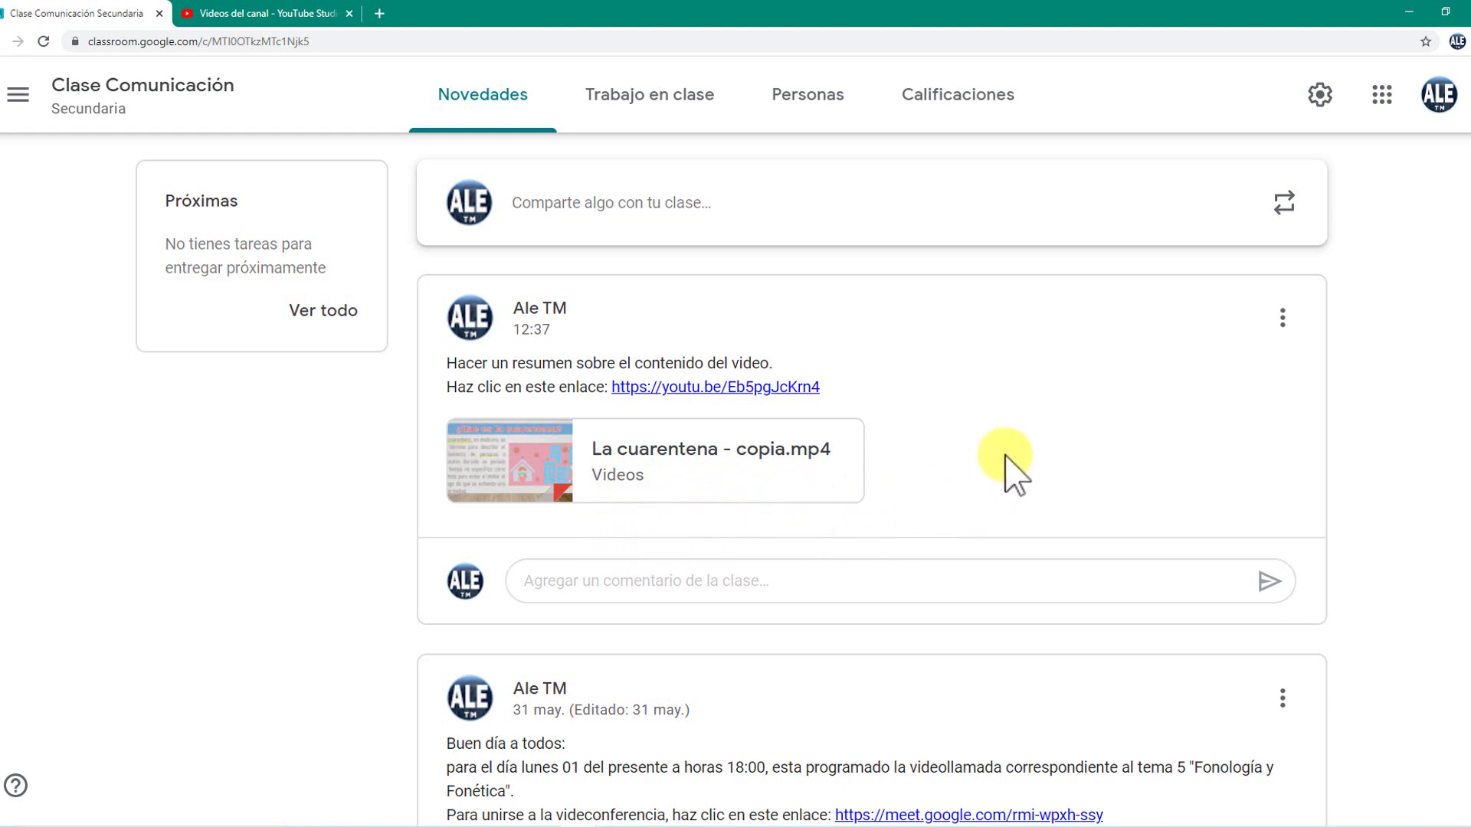
scroll(1009, 469, up, 2)
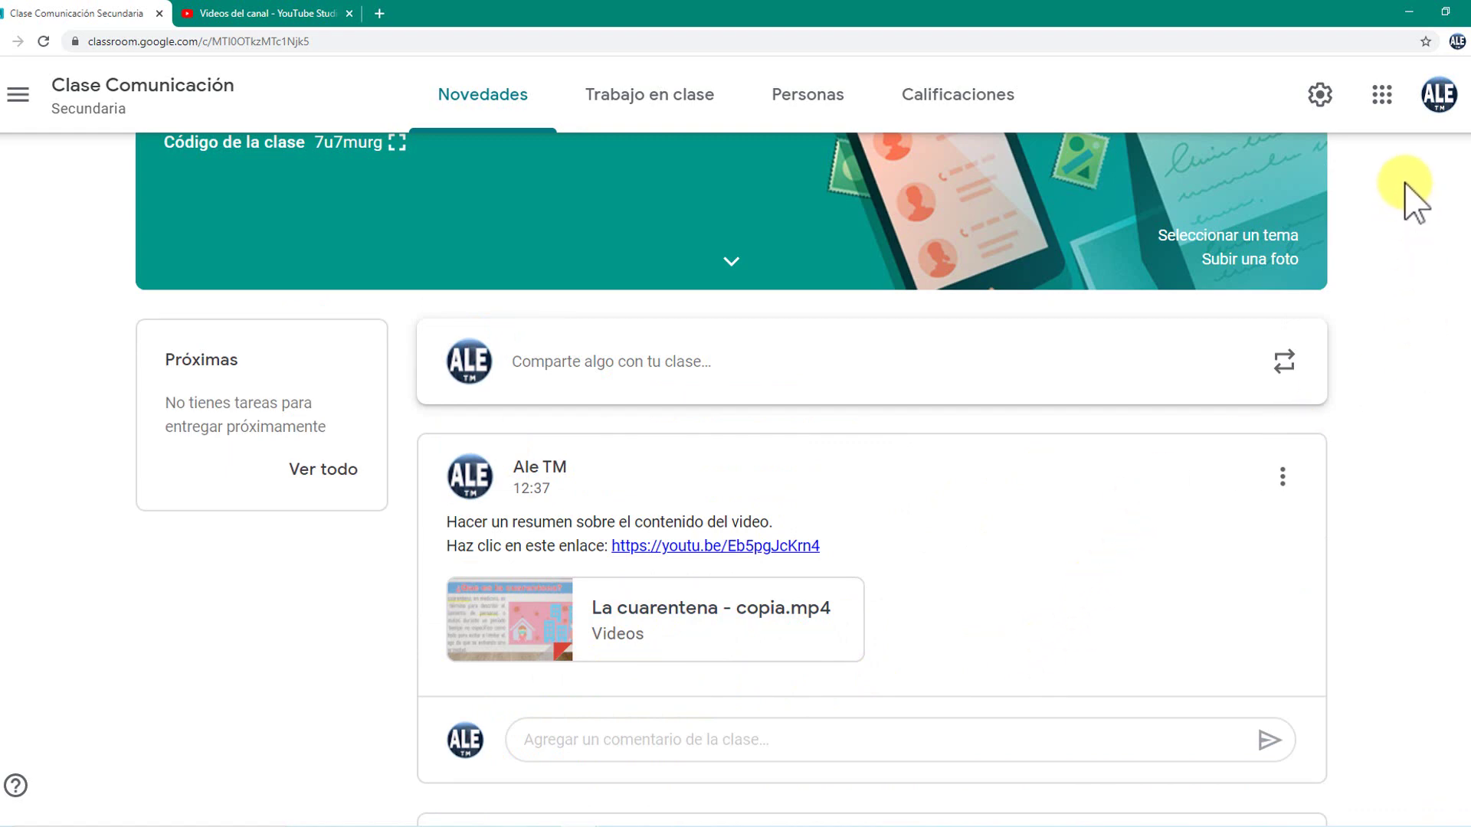
click(1383, 95)
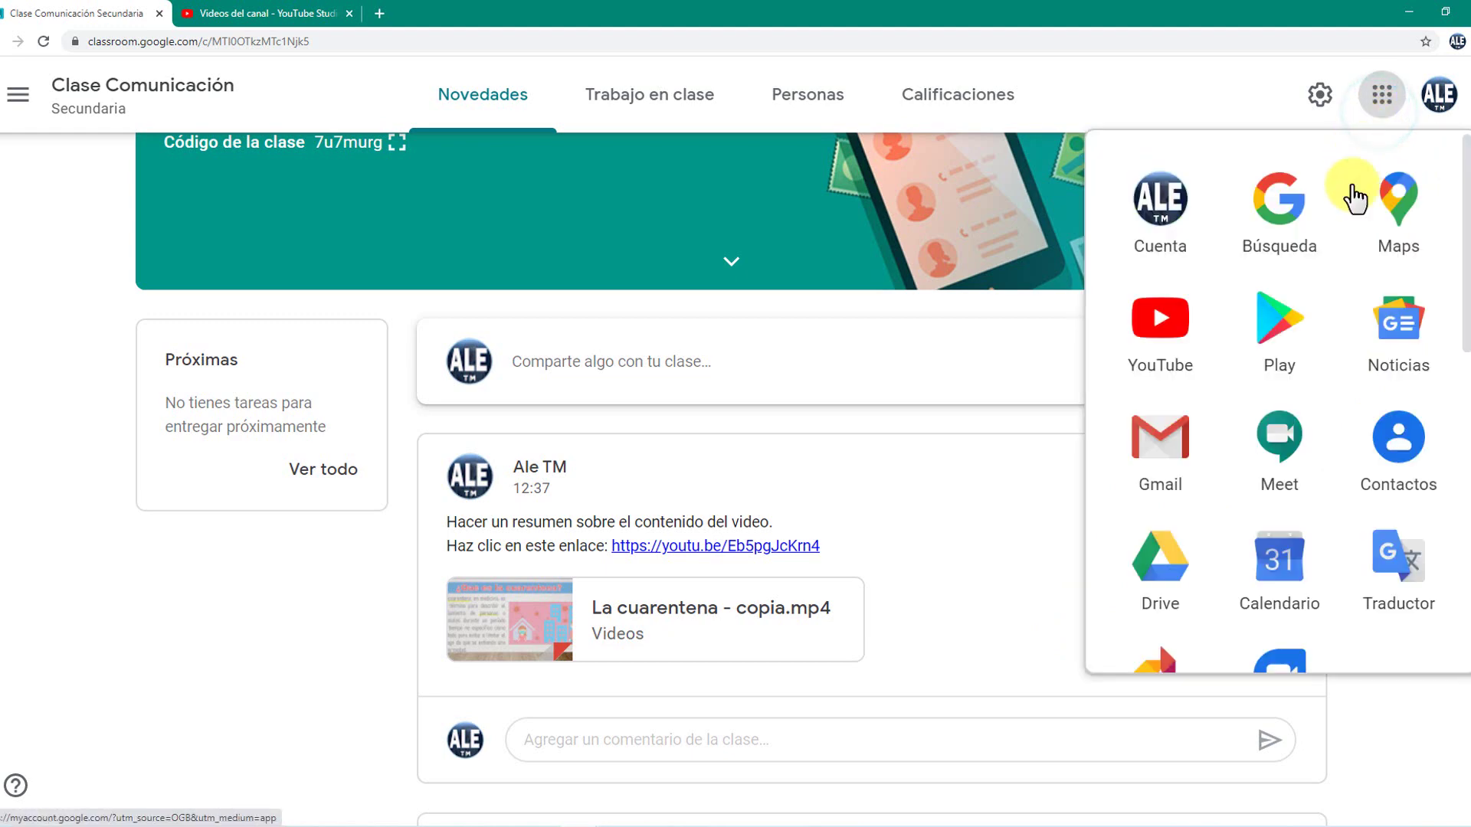
Open Google Drive's Mi unidad to find La cuarentena - copia.mp4, then return to the Classroom stream.
click(1164, 553)
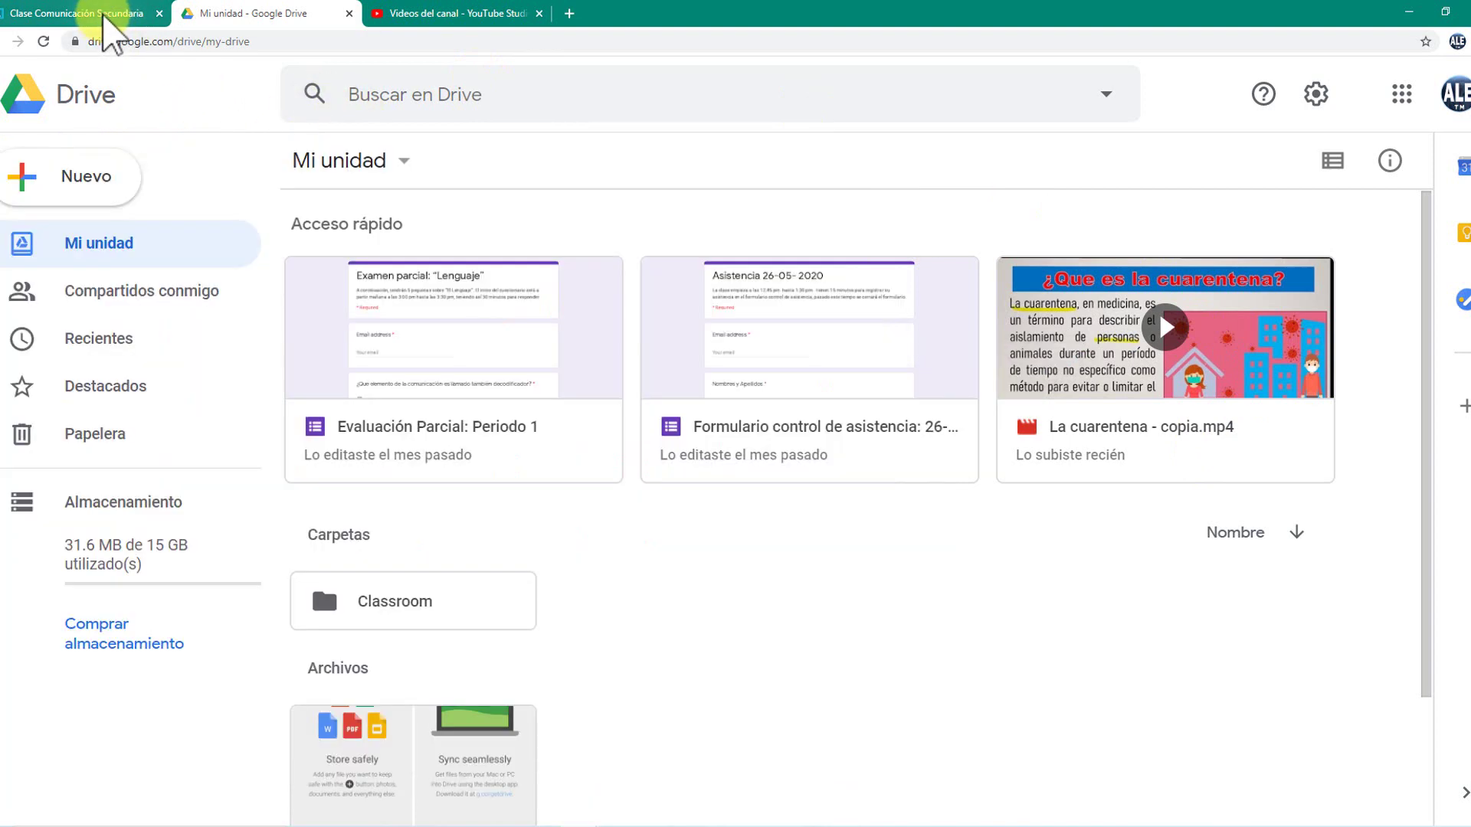
click(110, 16)
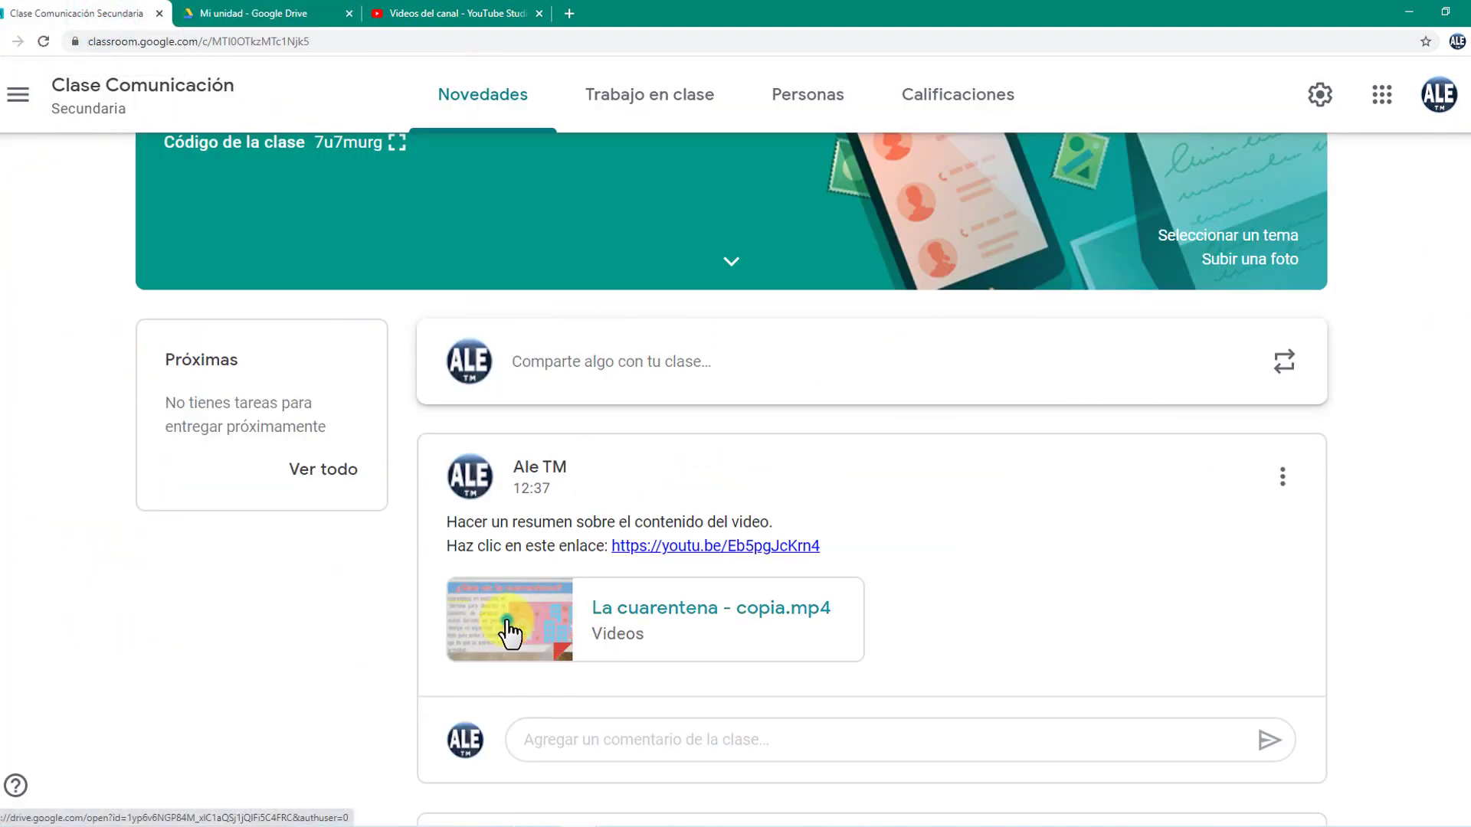
Preview the La cuarentena - copia.mp4 attachment, close it, and switch to the Gmail inbox.
click(510, 633)
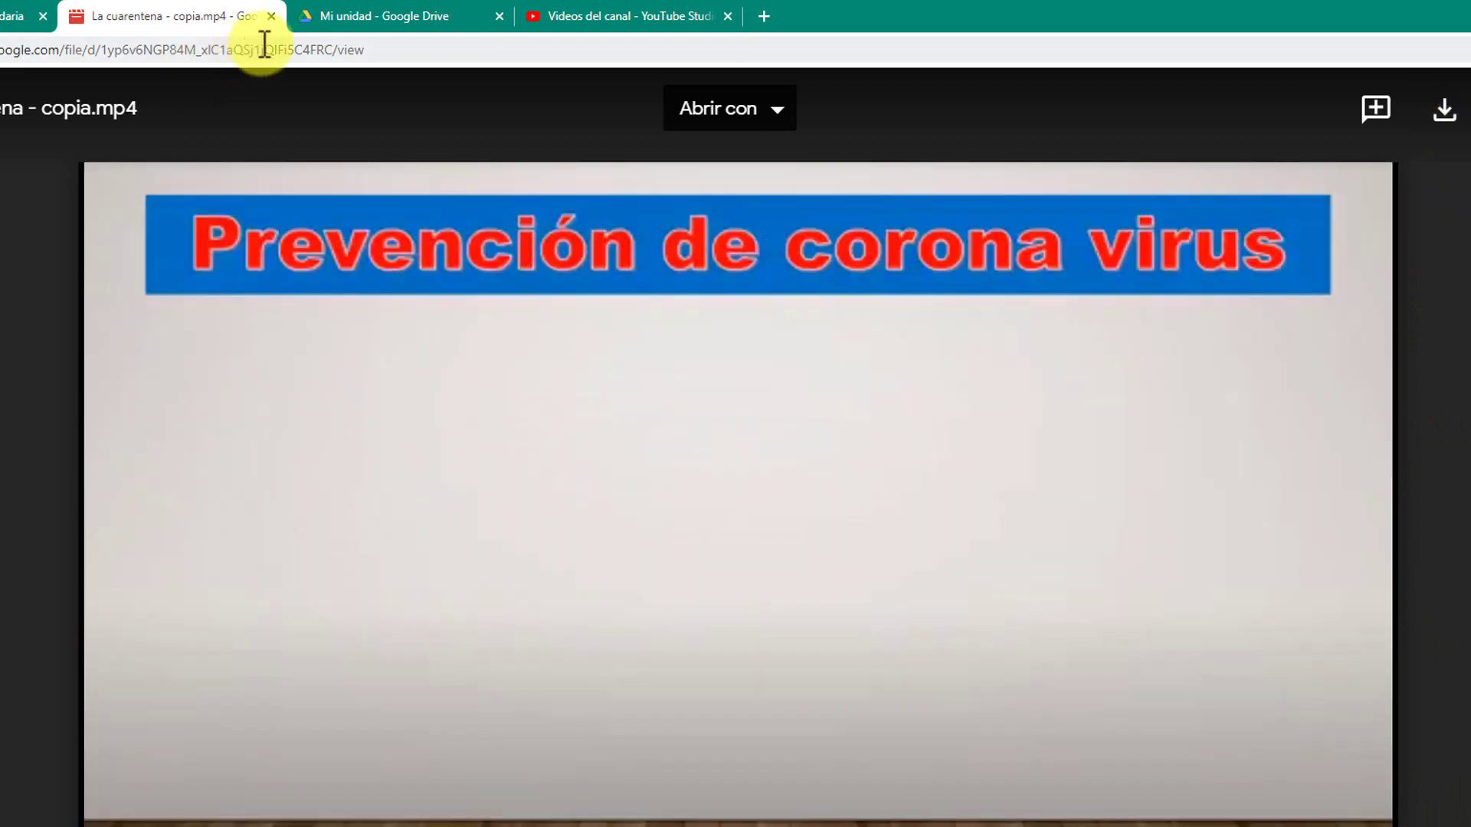
click(271, 16)
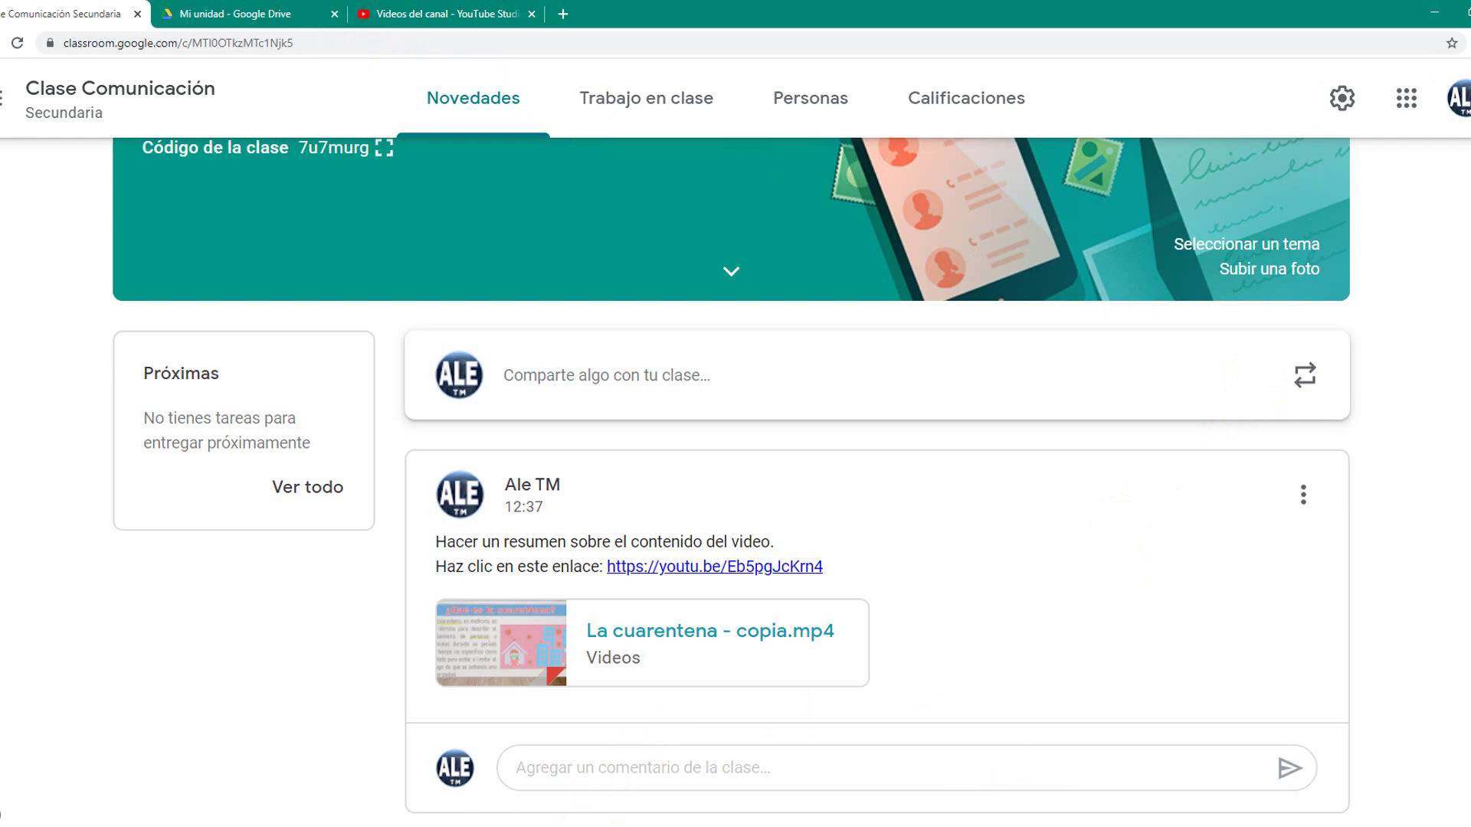
click(583, 812)
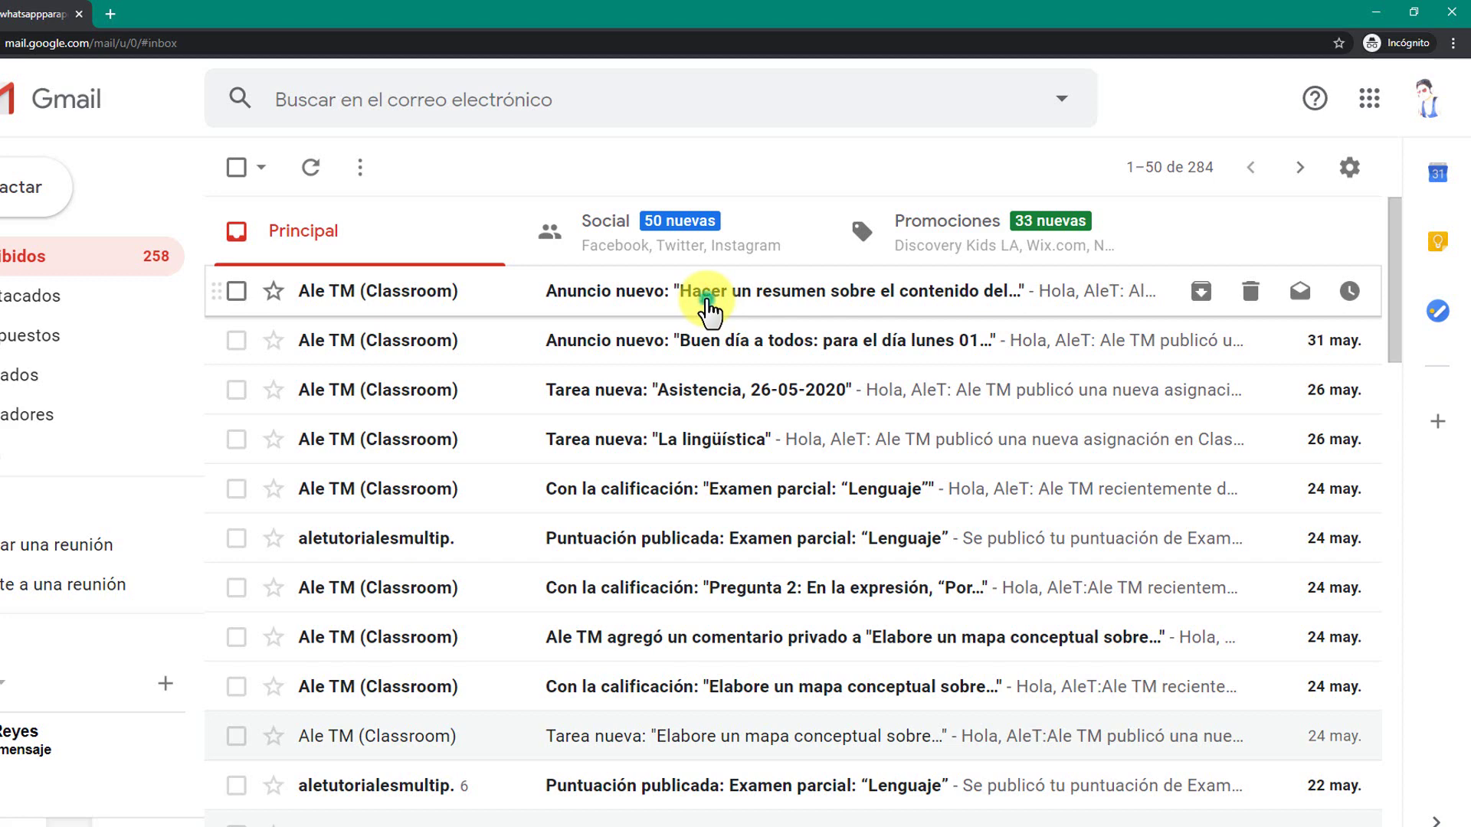
Open the 'Anuncio nuevo' Classroom email and follow its link to the announcement in Classroom.
click(706, 307)
scroll(1028, 657, down, 5)
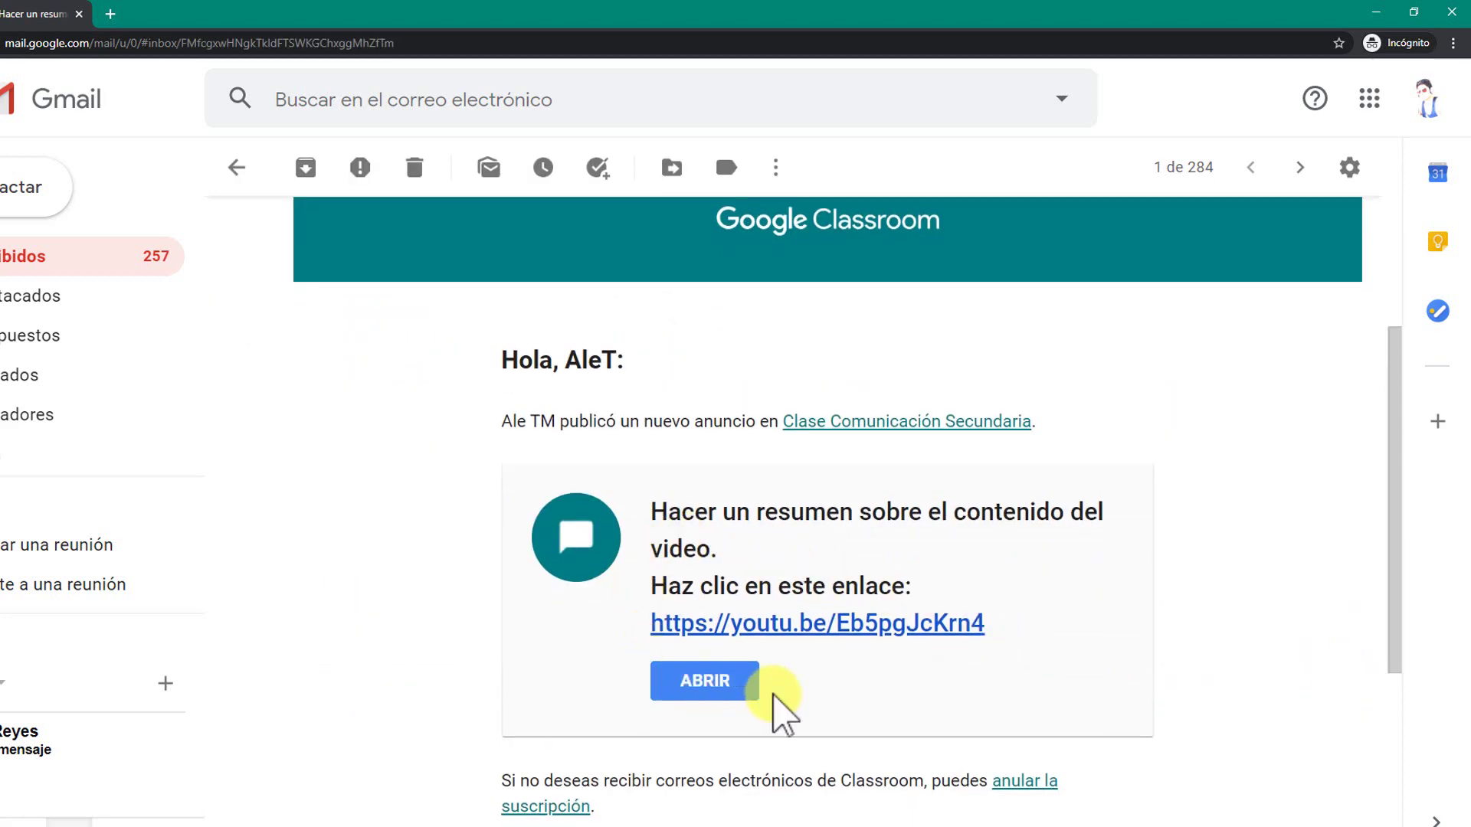
scroll(882, 643, down, 1)
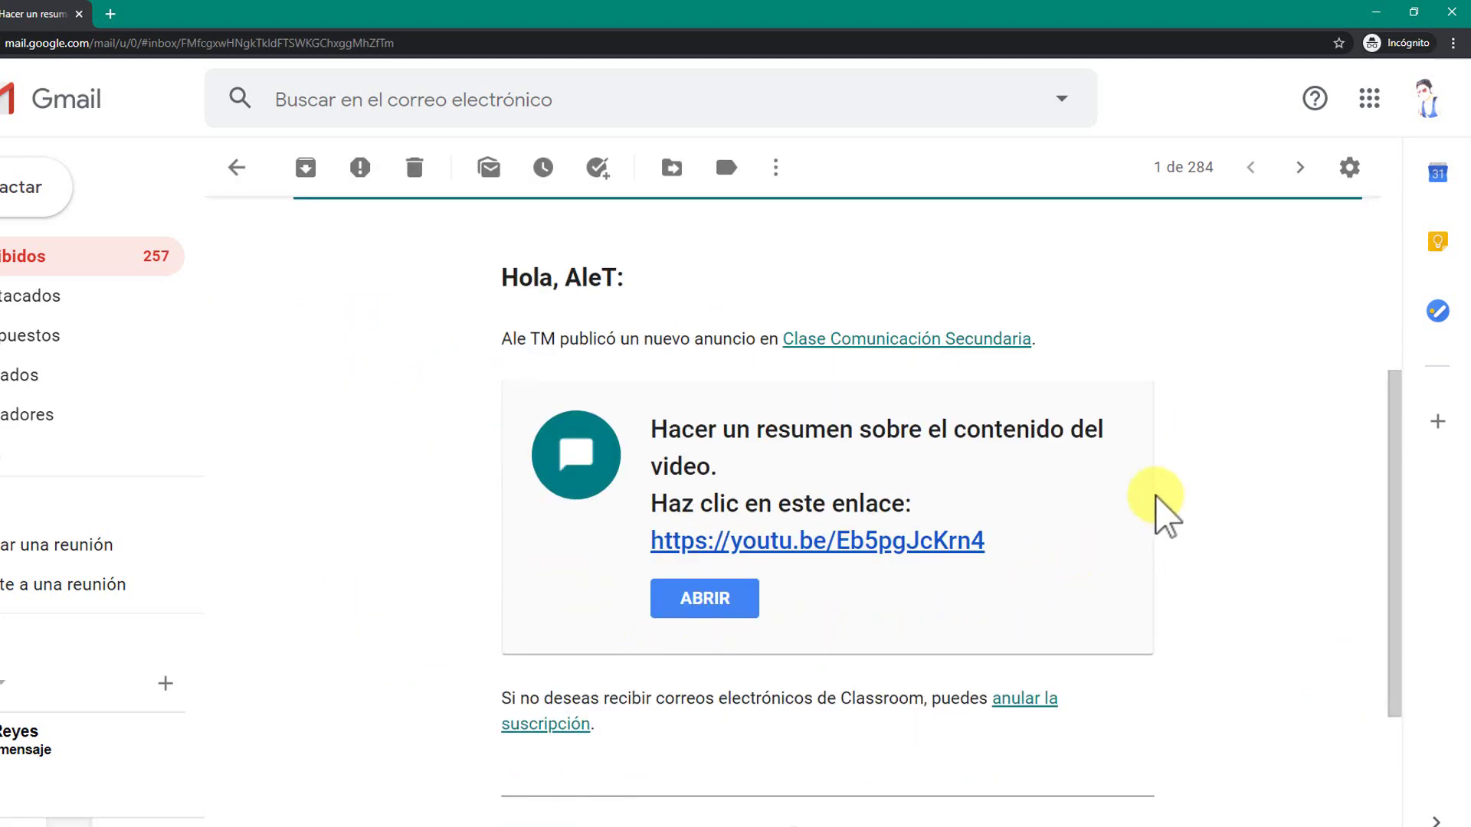
click(1369, 111)
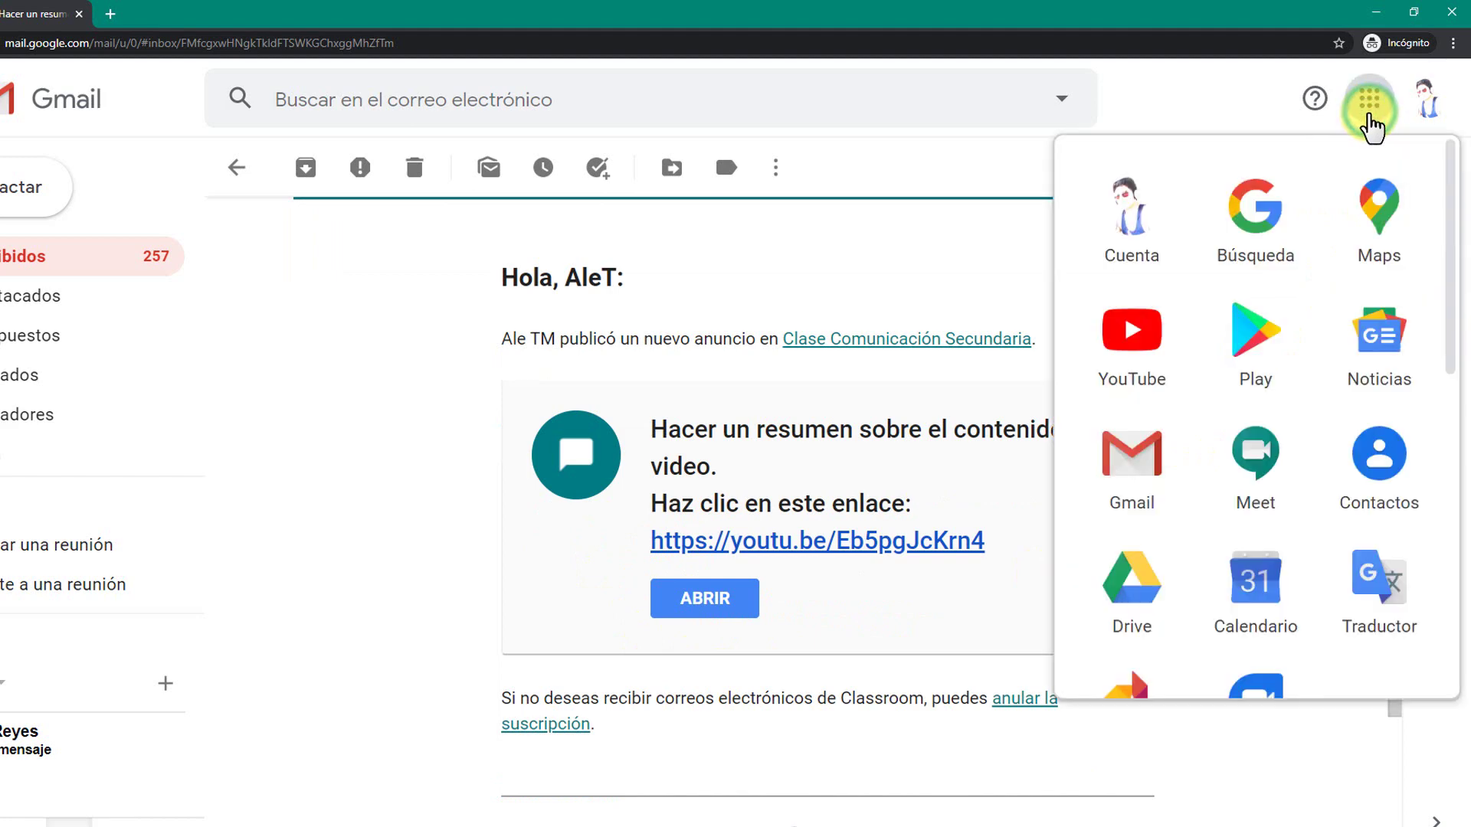
scroll(1272, 353, down, 2)
scroll(1288, 404, down, 5)
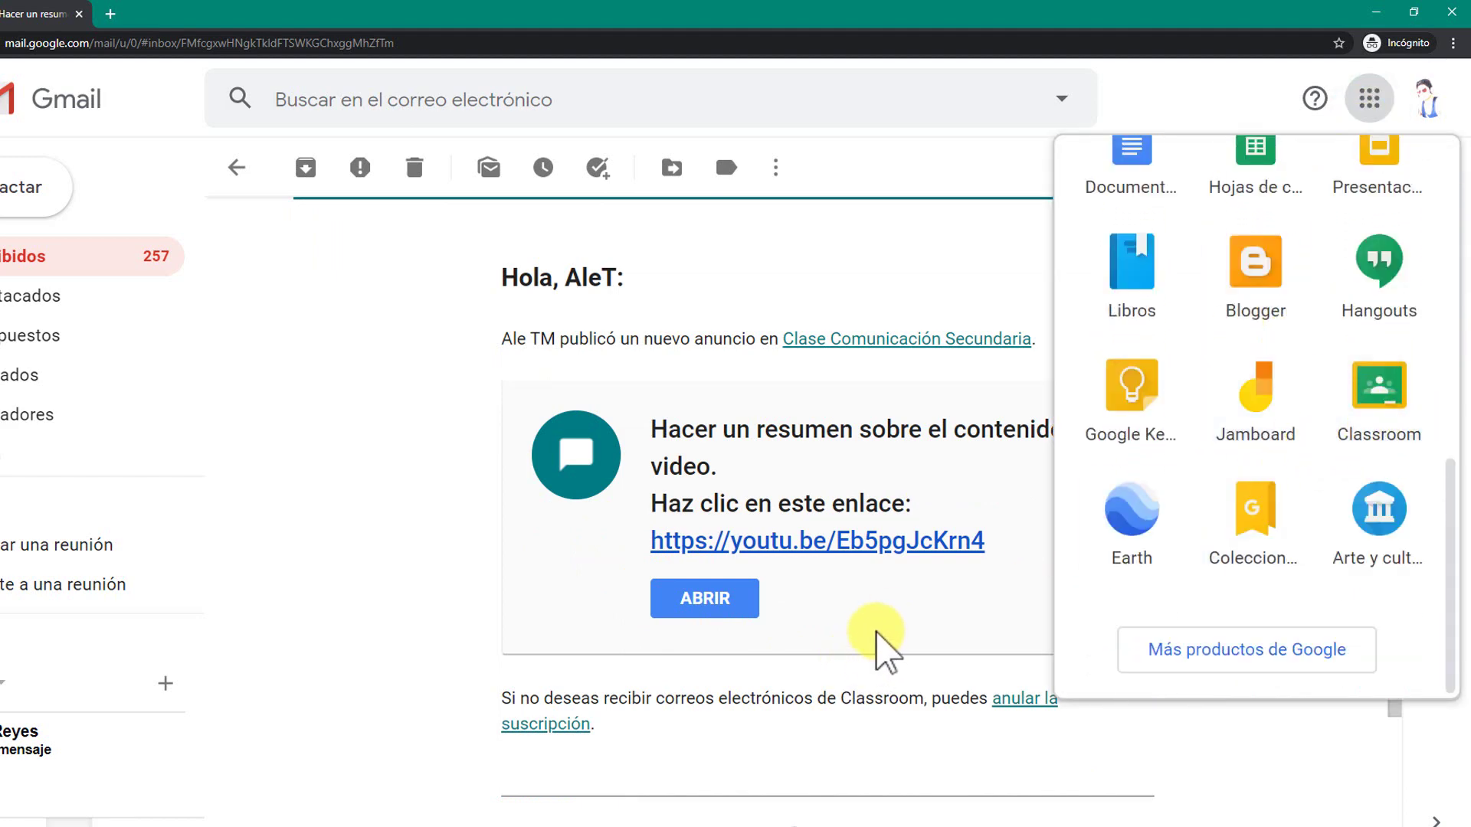
click(709, 617)
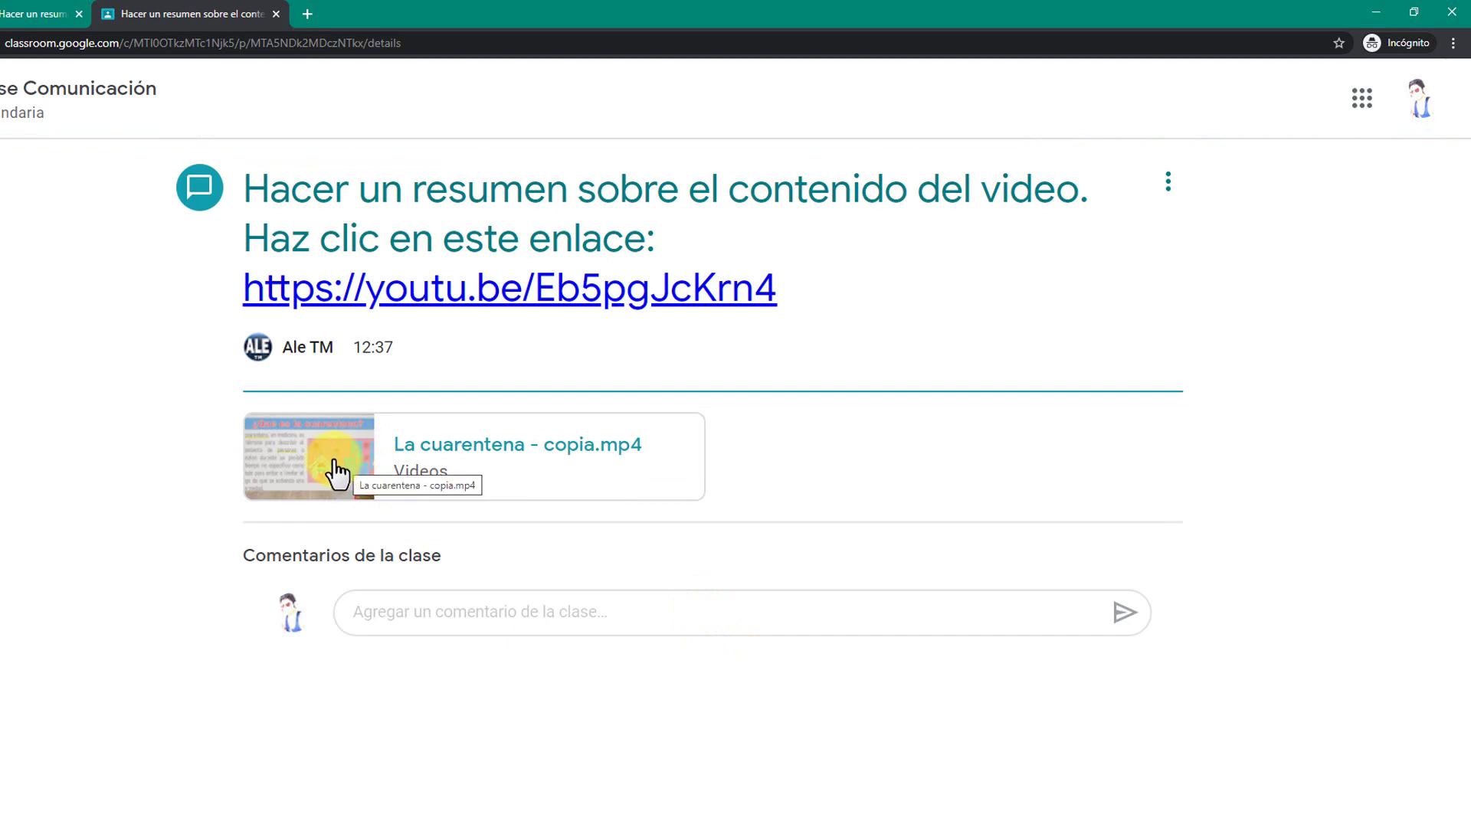
Open La cuarentena - copia.mp4 in Drive, play it, and set playback quality to 720p.
click(357, 460)
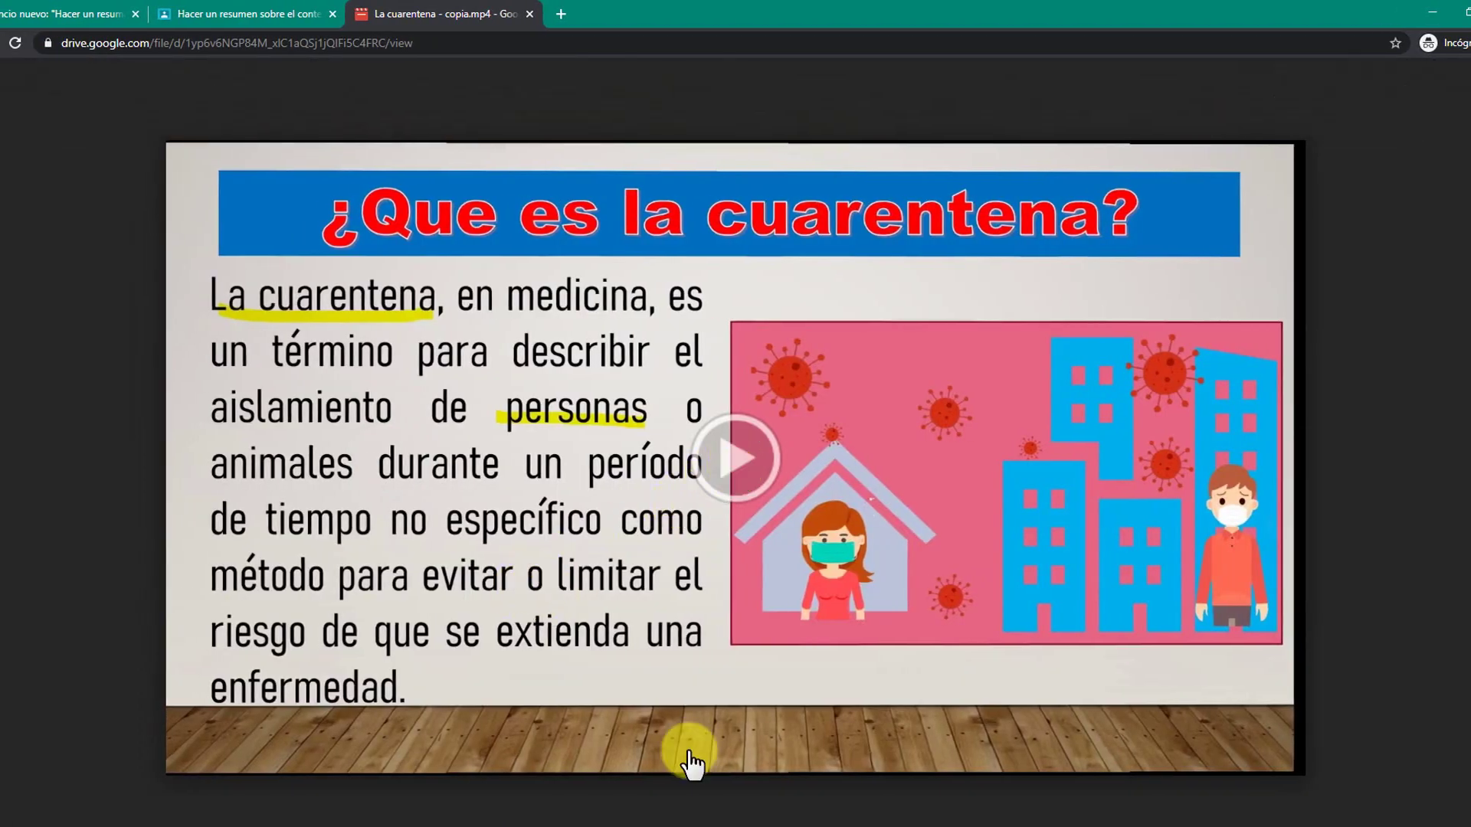
click(735, 460)
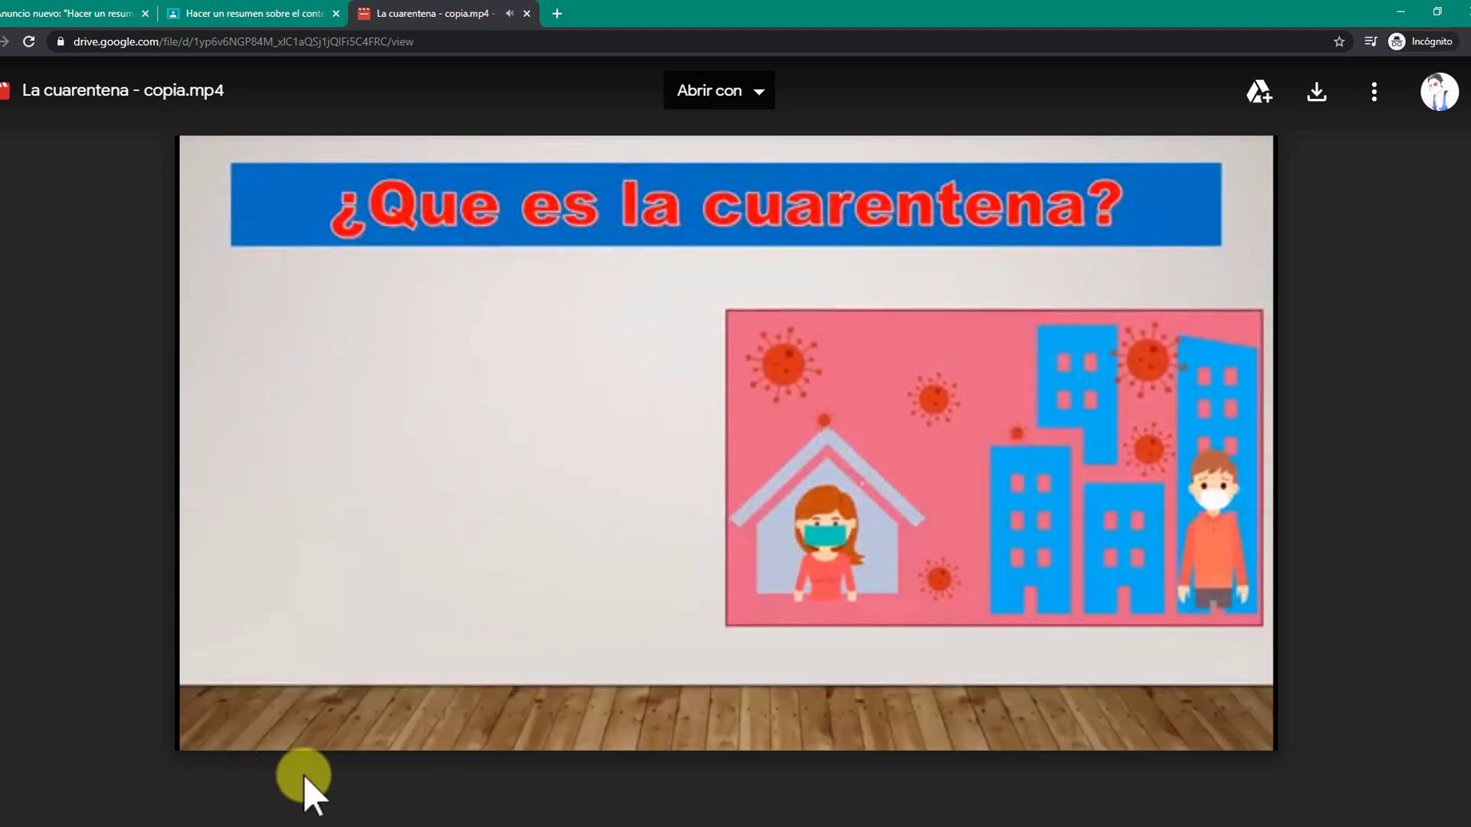
mouse_move(690, 736)
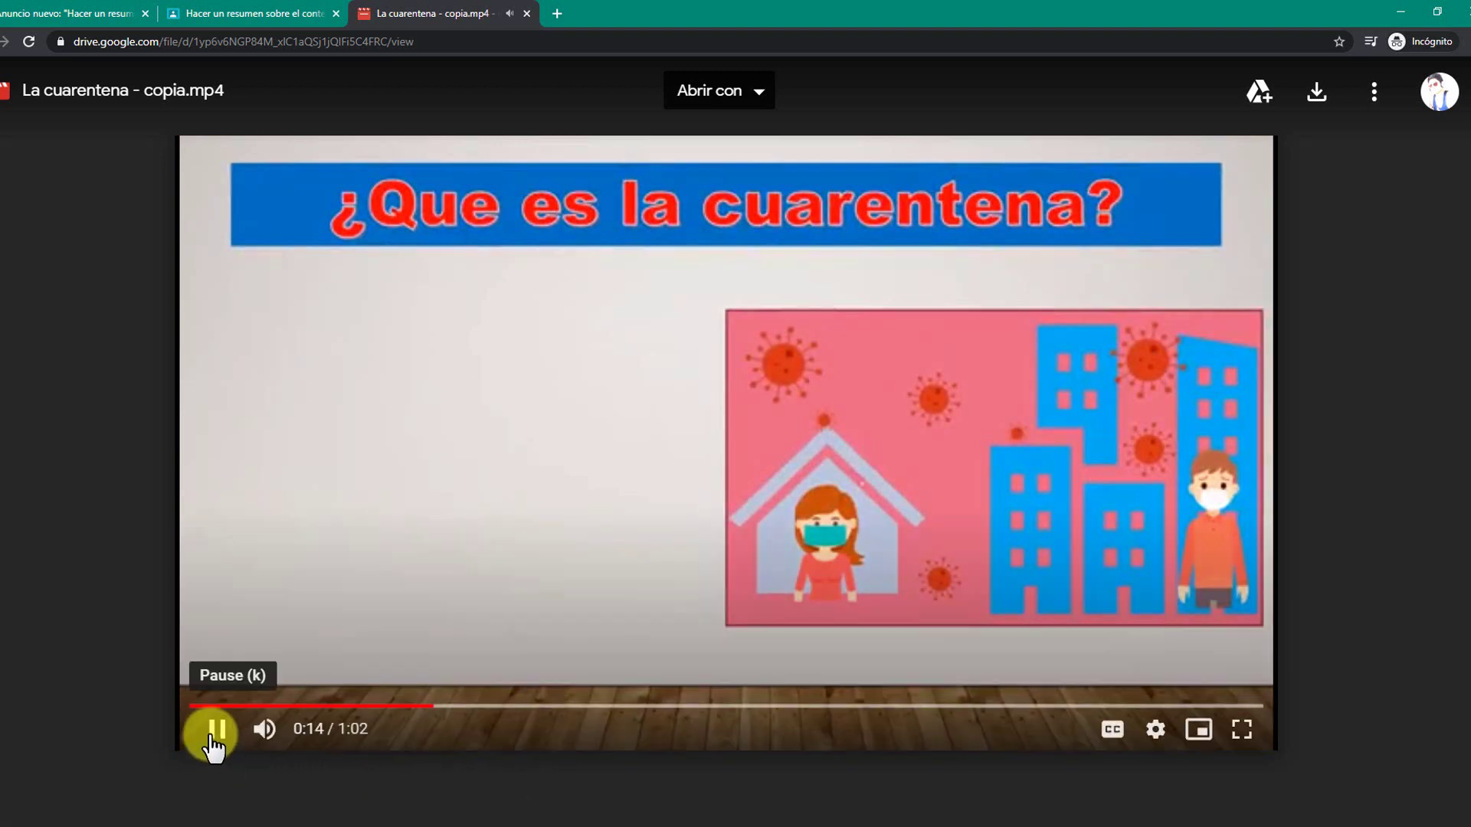
click(213, 737)
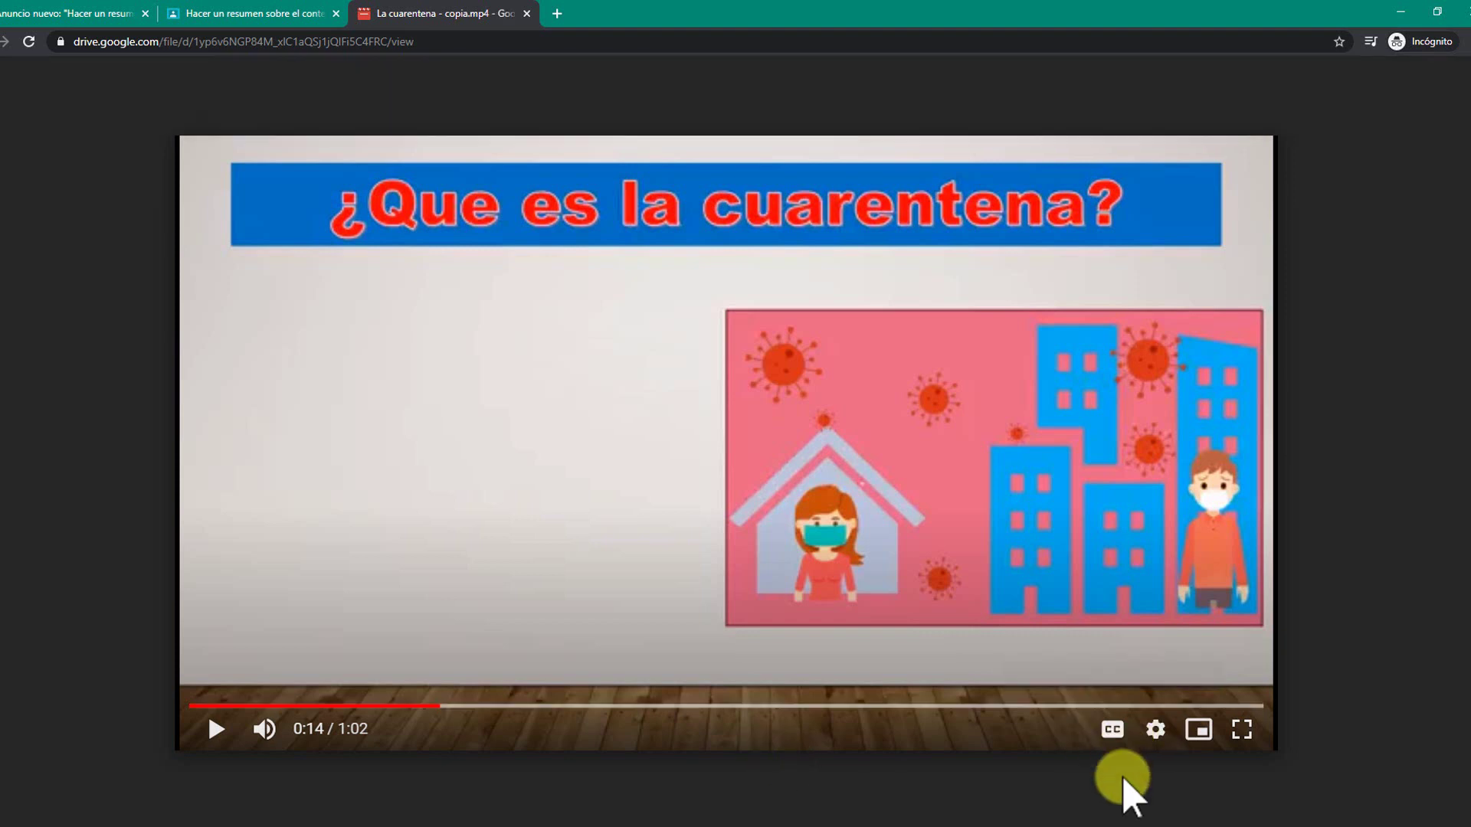
click(1155, 734)
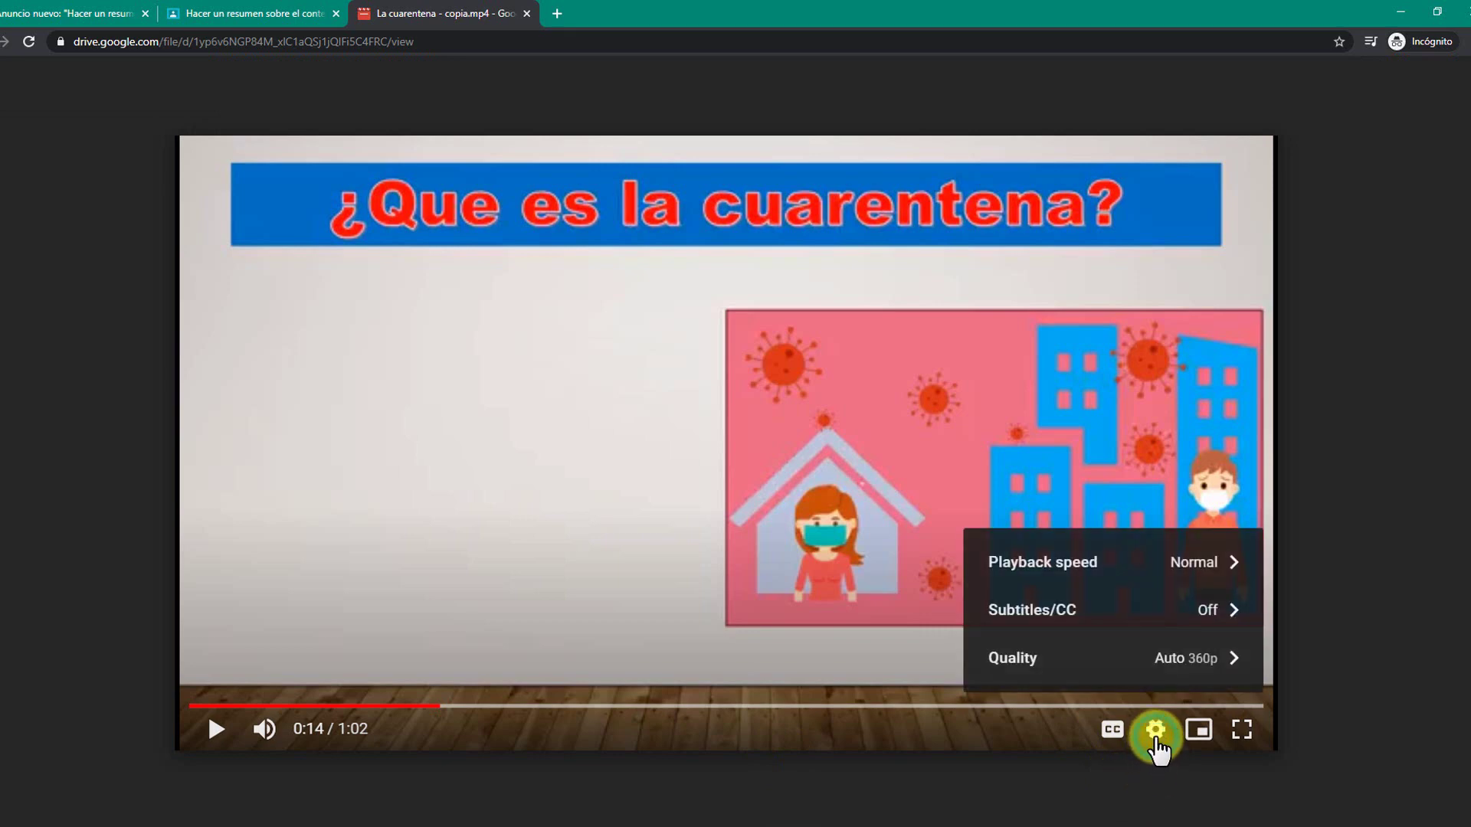
click(1240, 668)
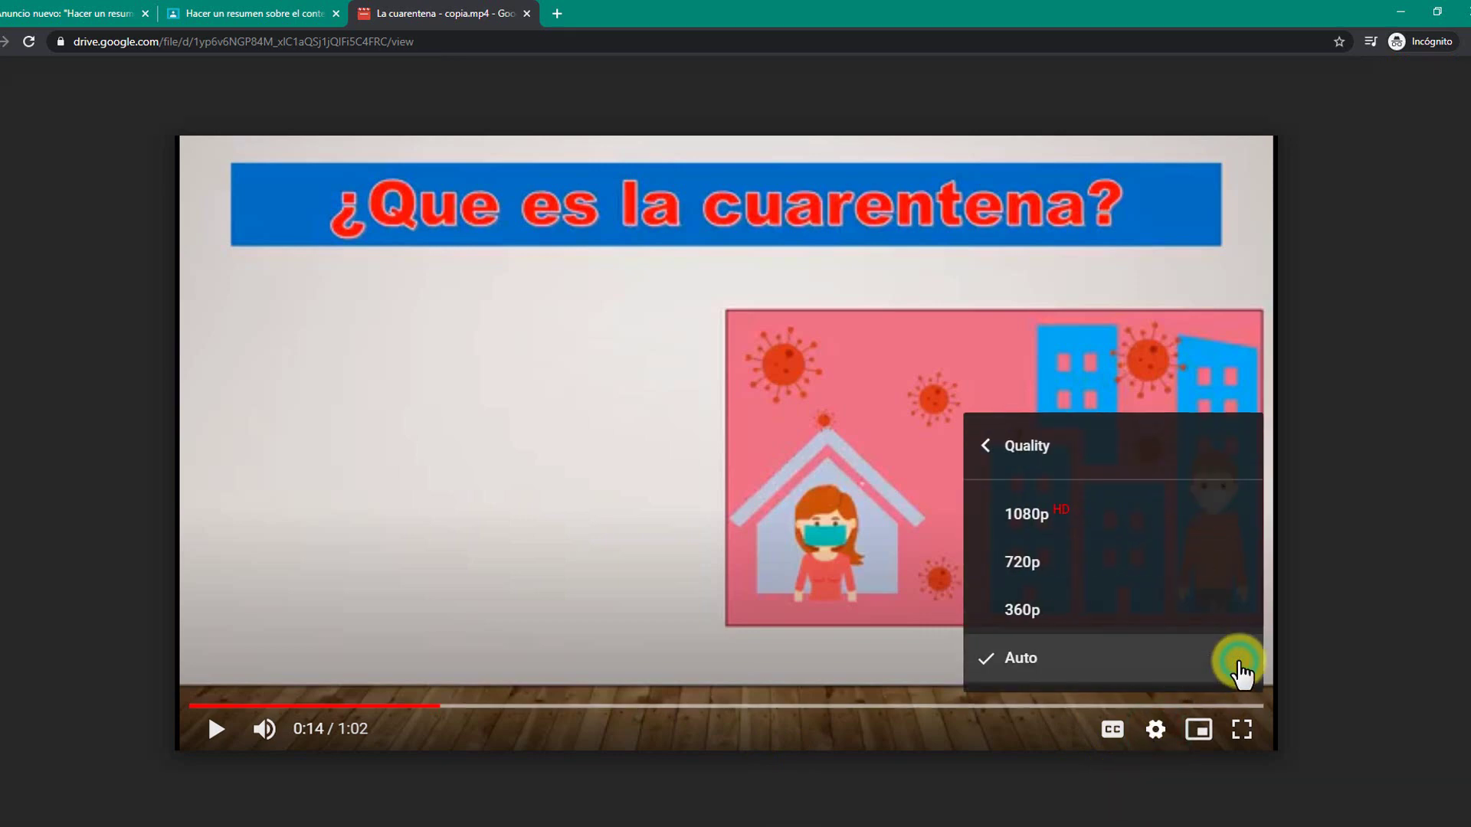
click(1004, 567)
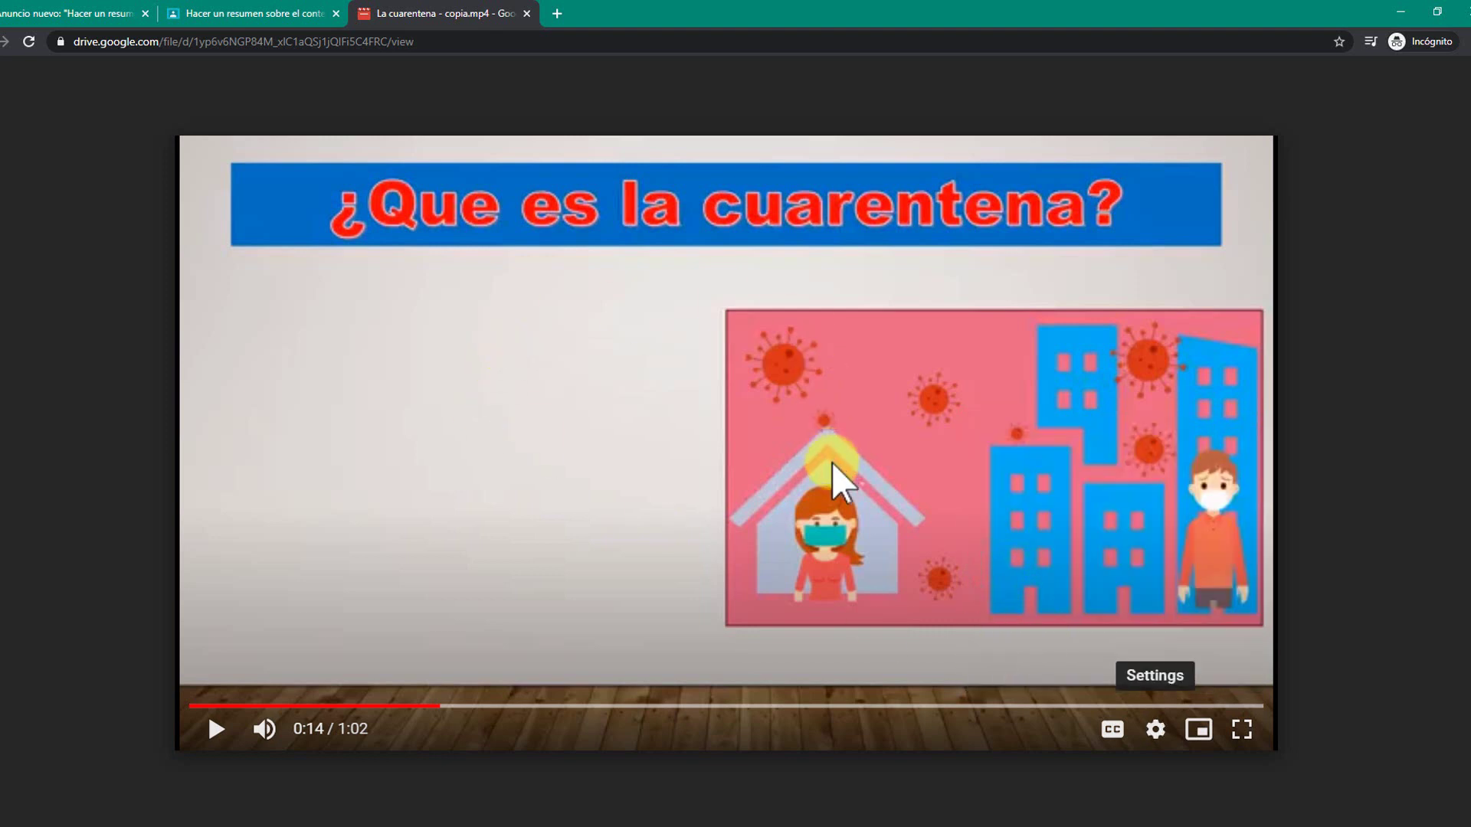
Resume the video, view it fullscreen briefly, pause it, and close the Drive video tab.
click(215, 730)
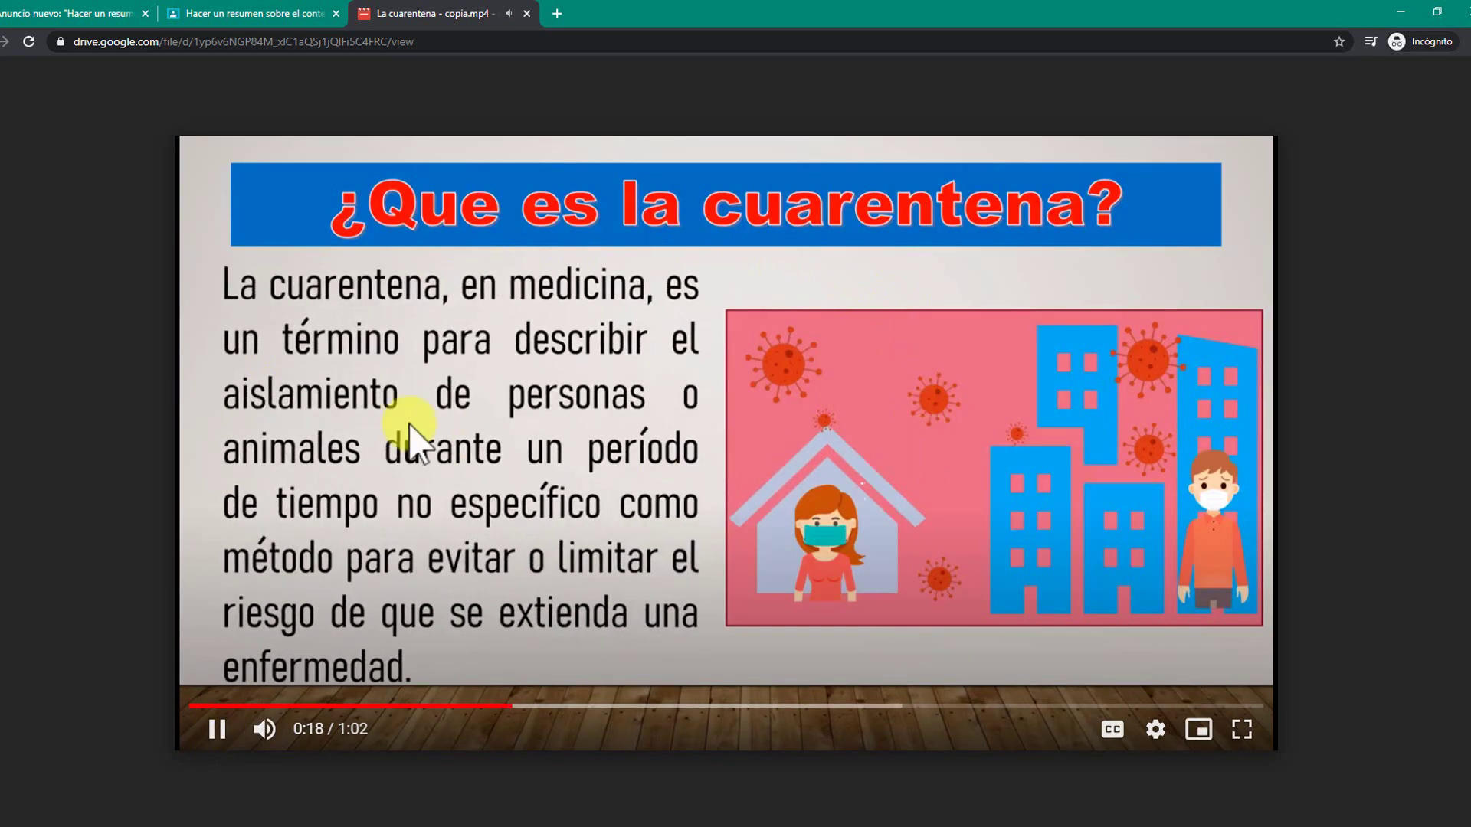
click(1243, 732)
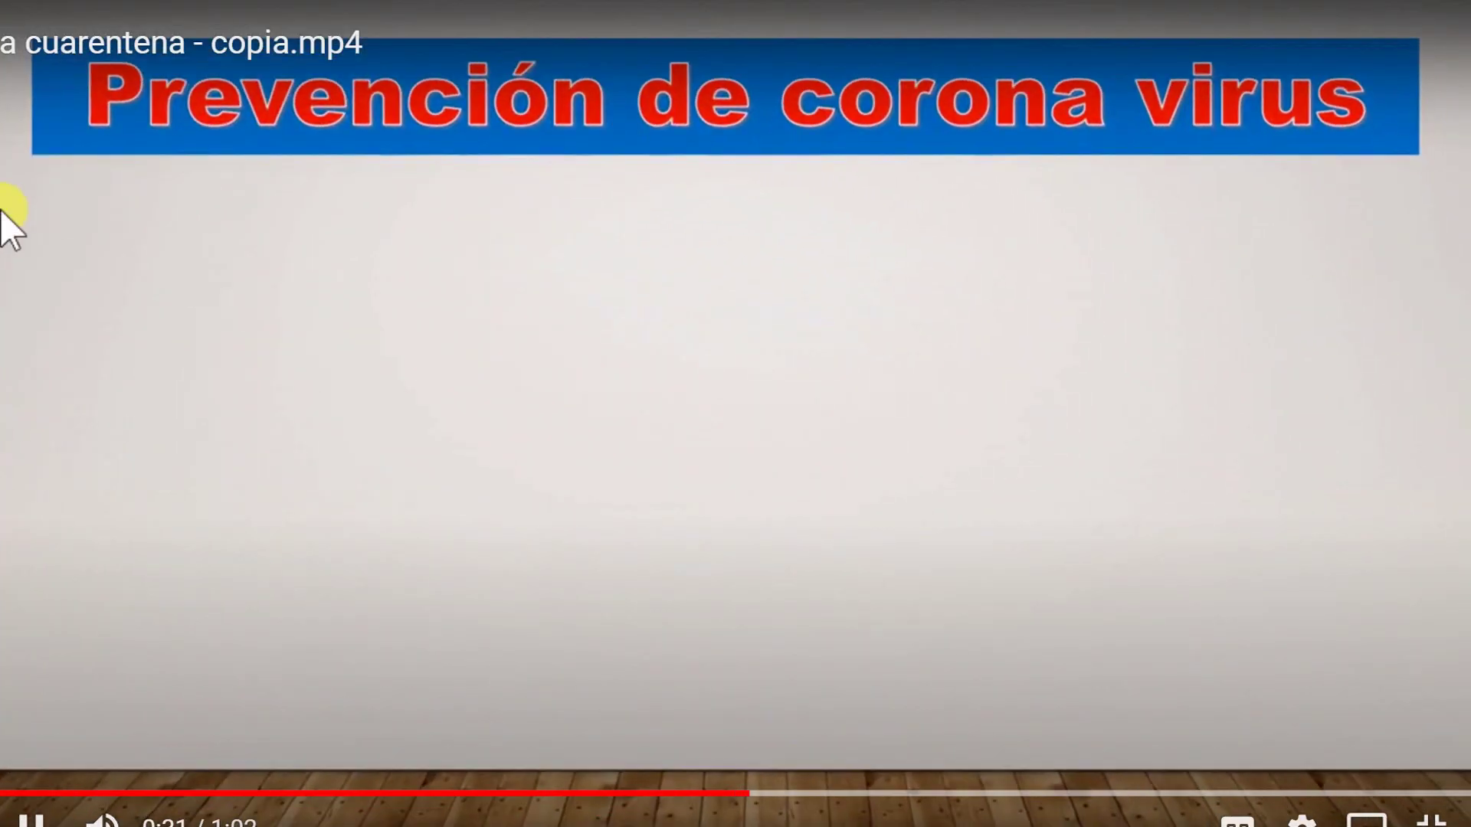
key(Escape)
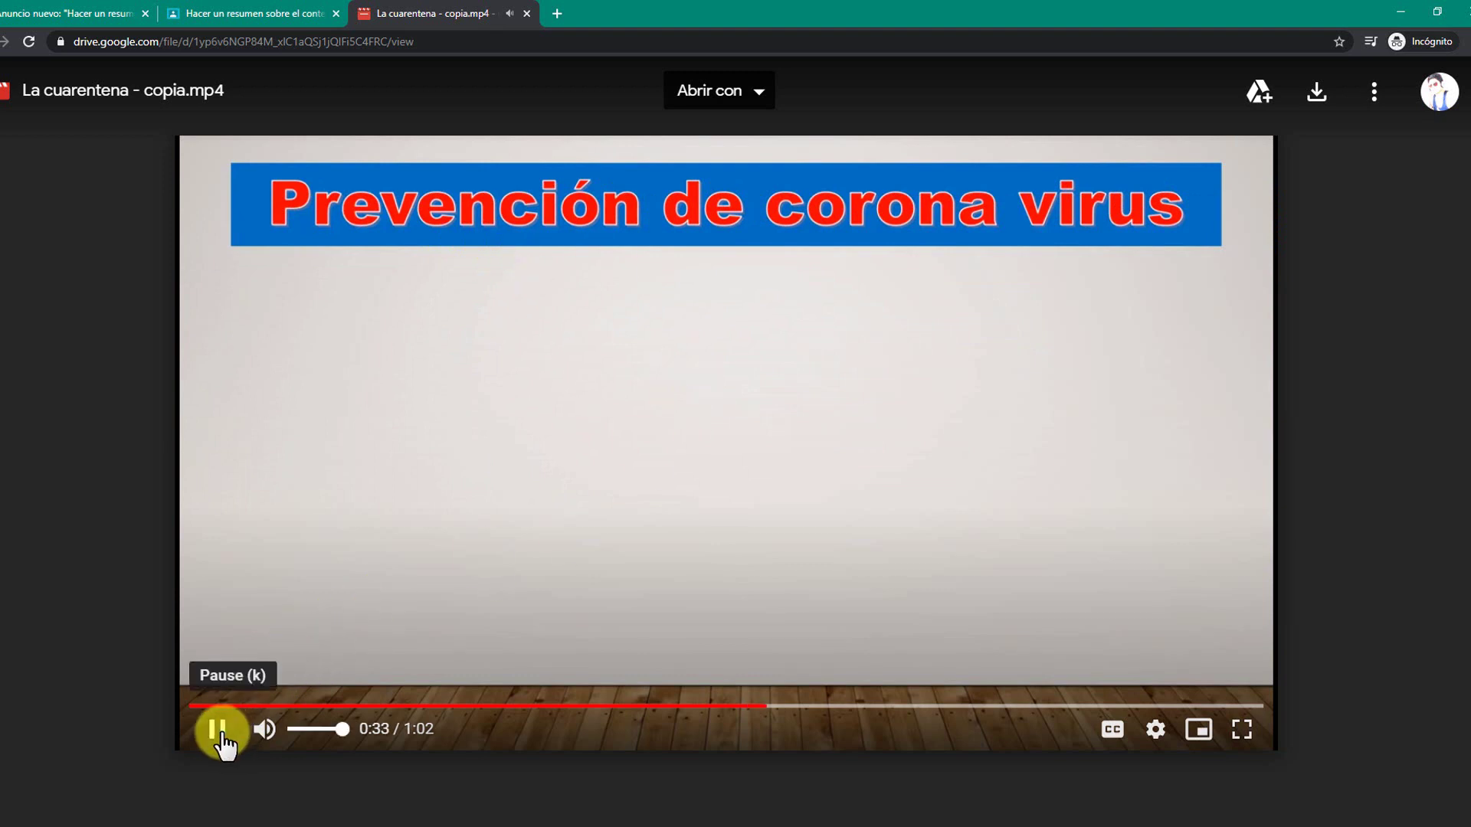
click(221, 732)
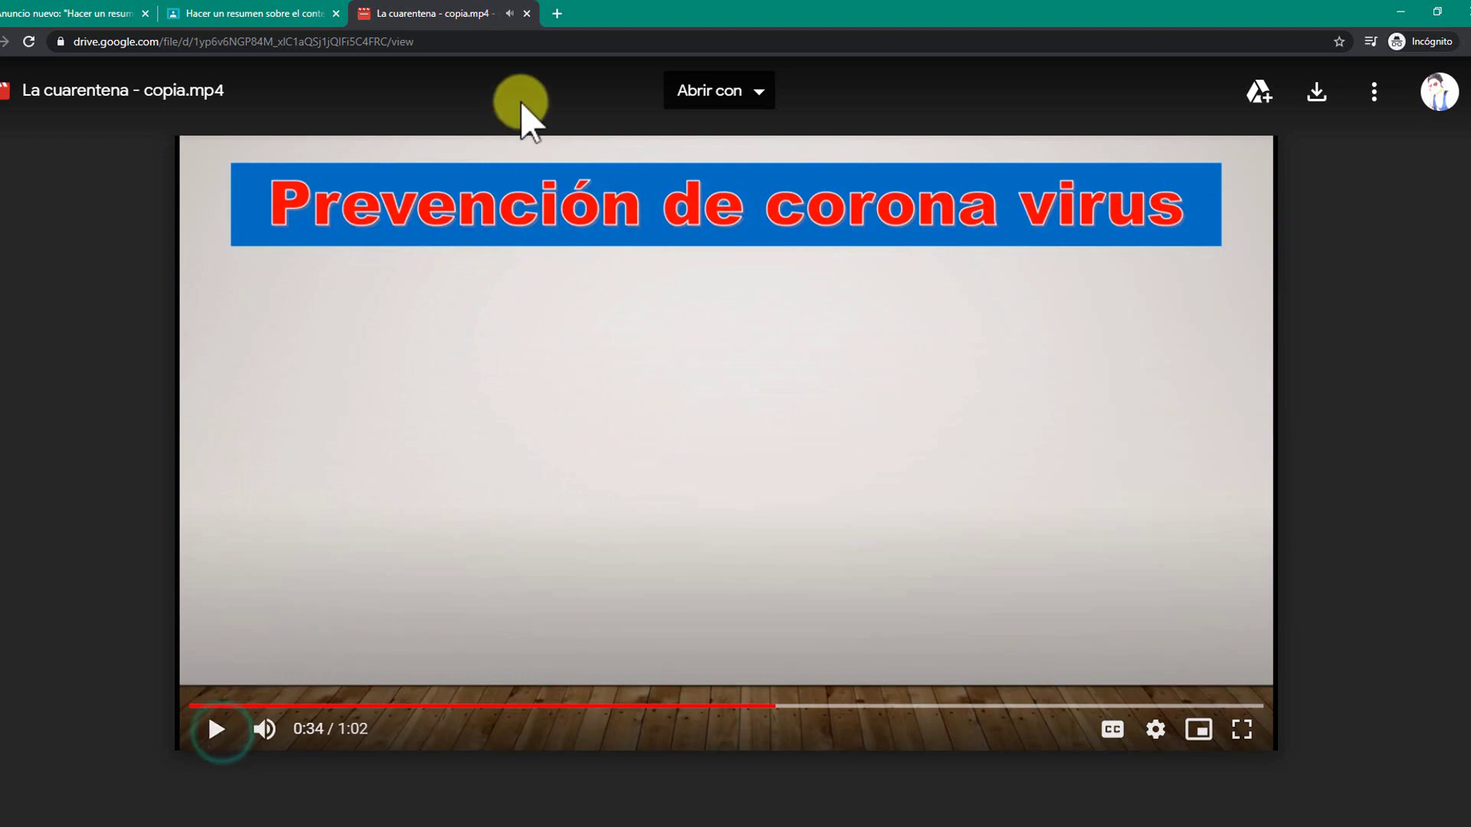
click(530, 13)
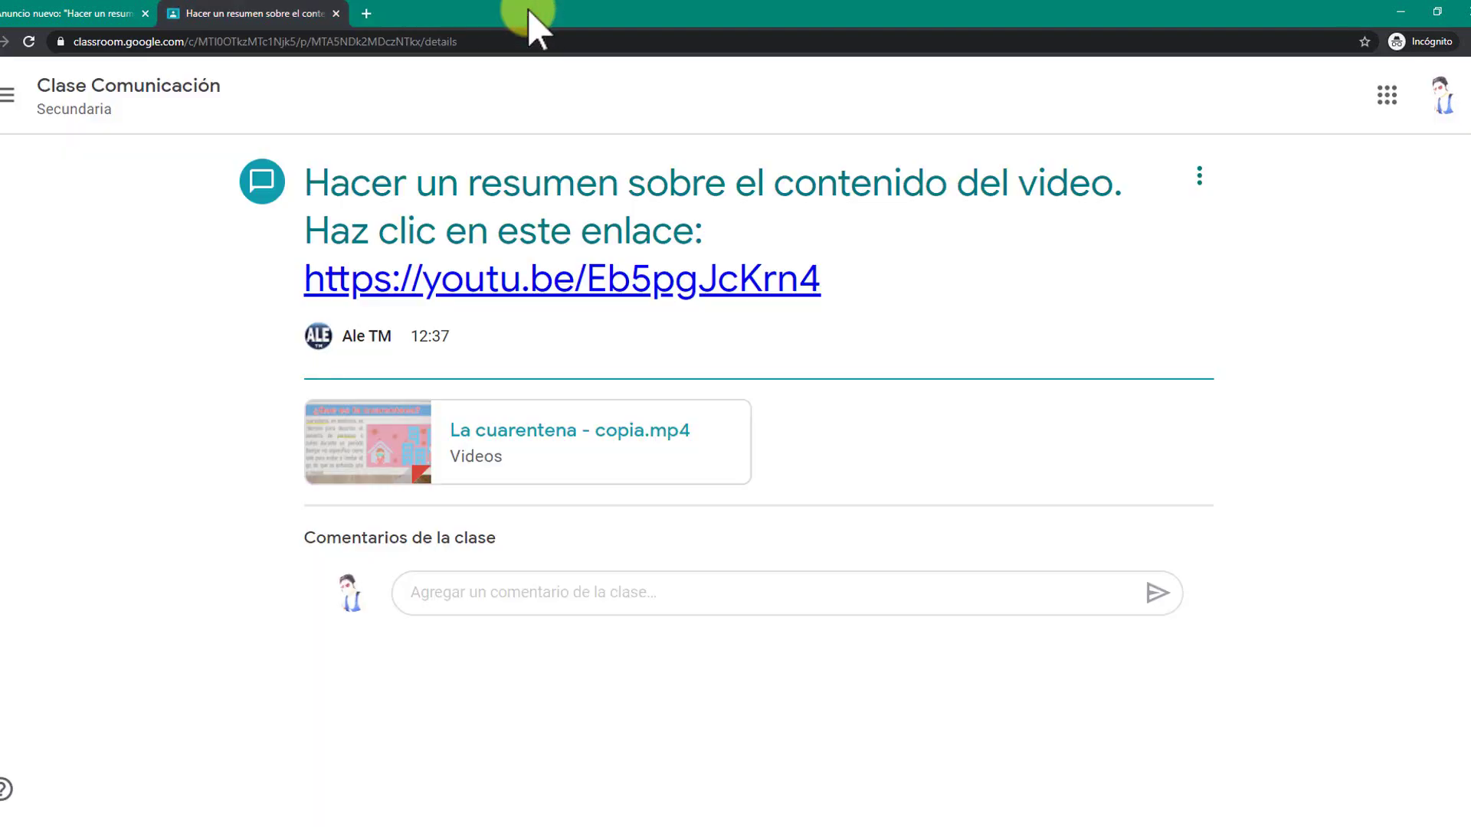
Edit the published announcement and choose to attach a YouTube video.
click(1401, 12)
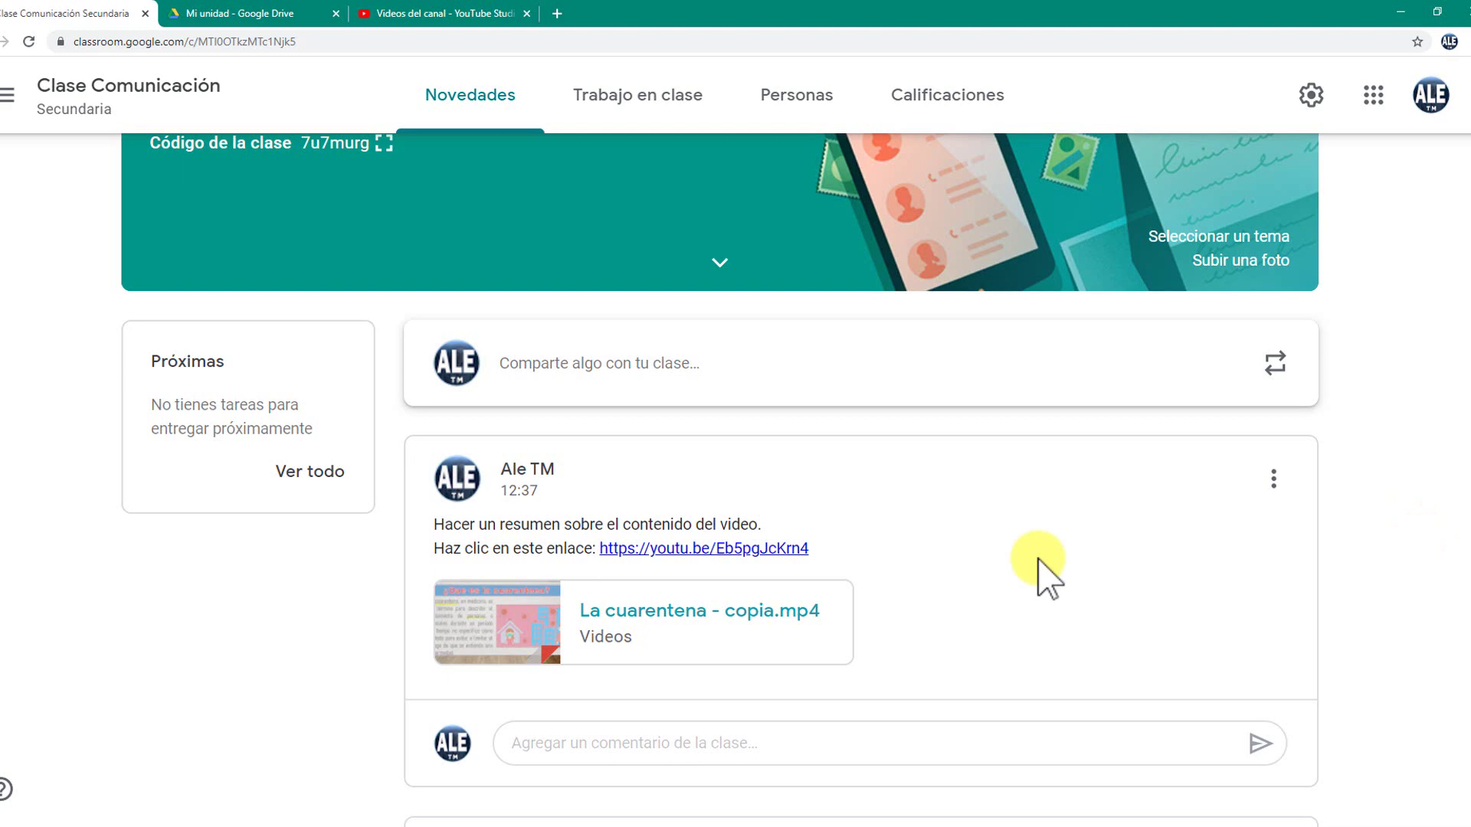
click(1272, 484)
click(1129, 589)
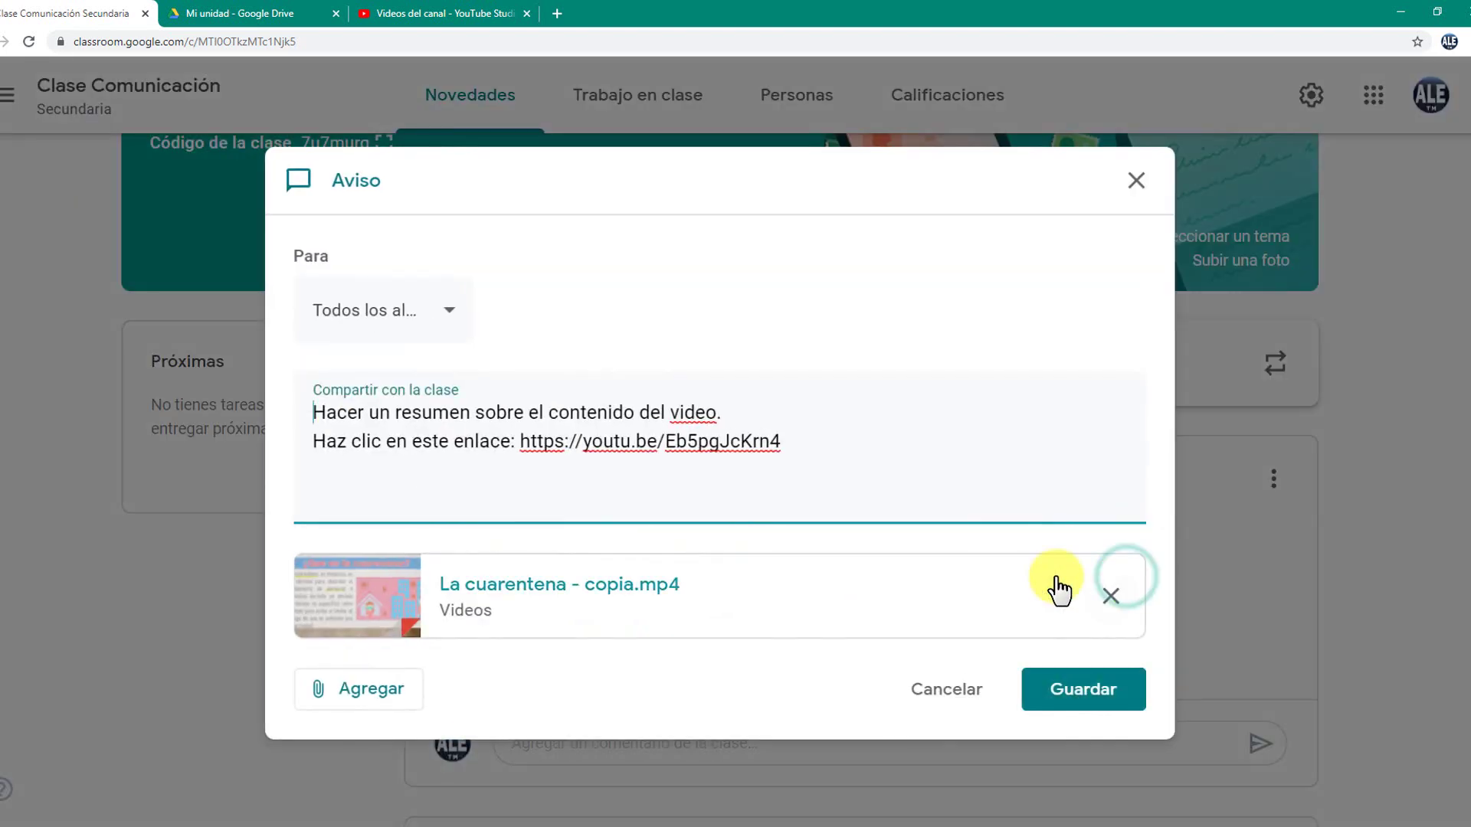
click(366, 713)
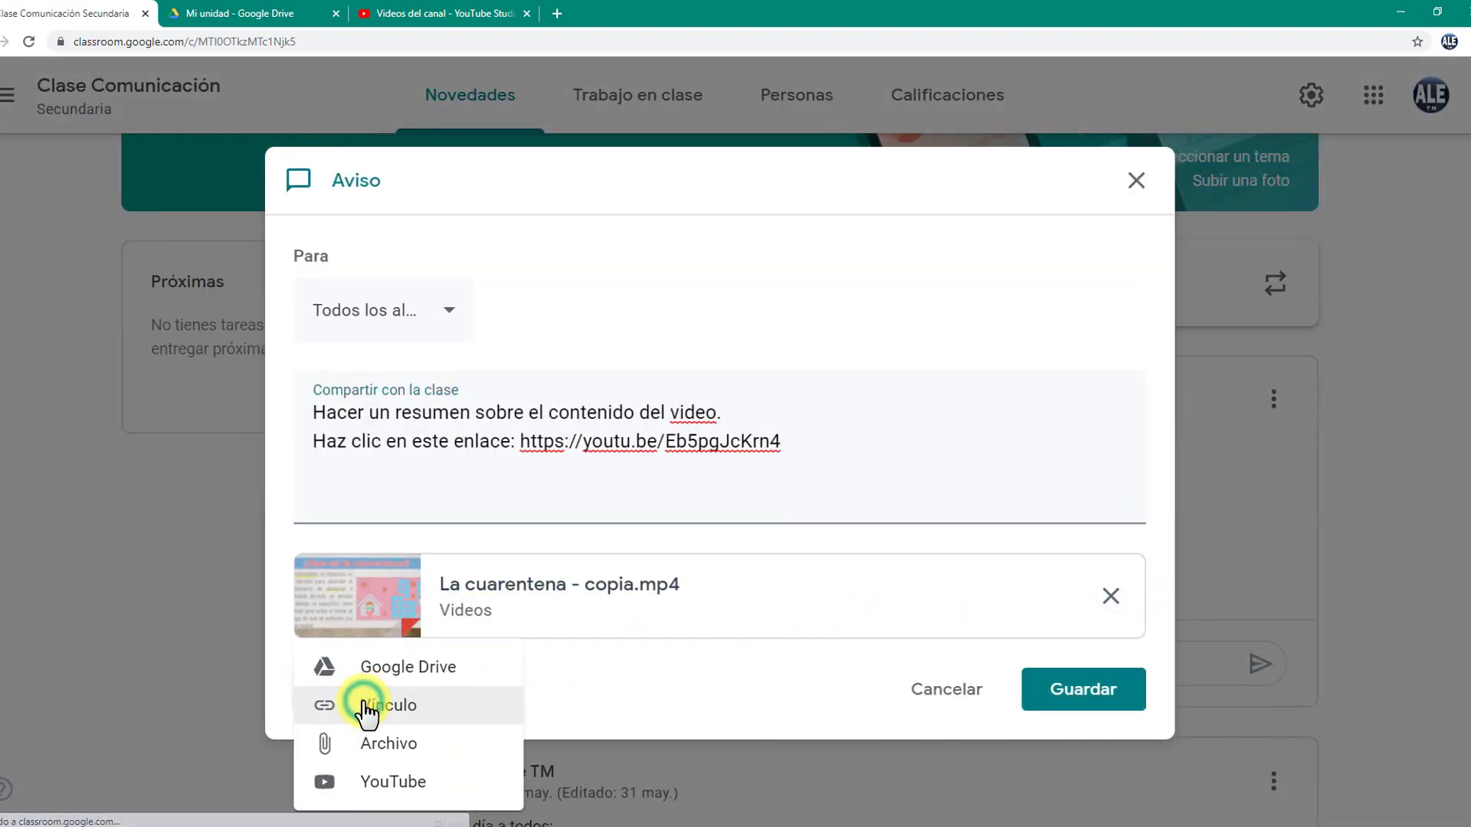
click(393, 785)
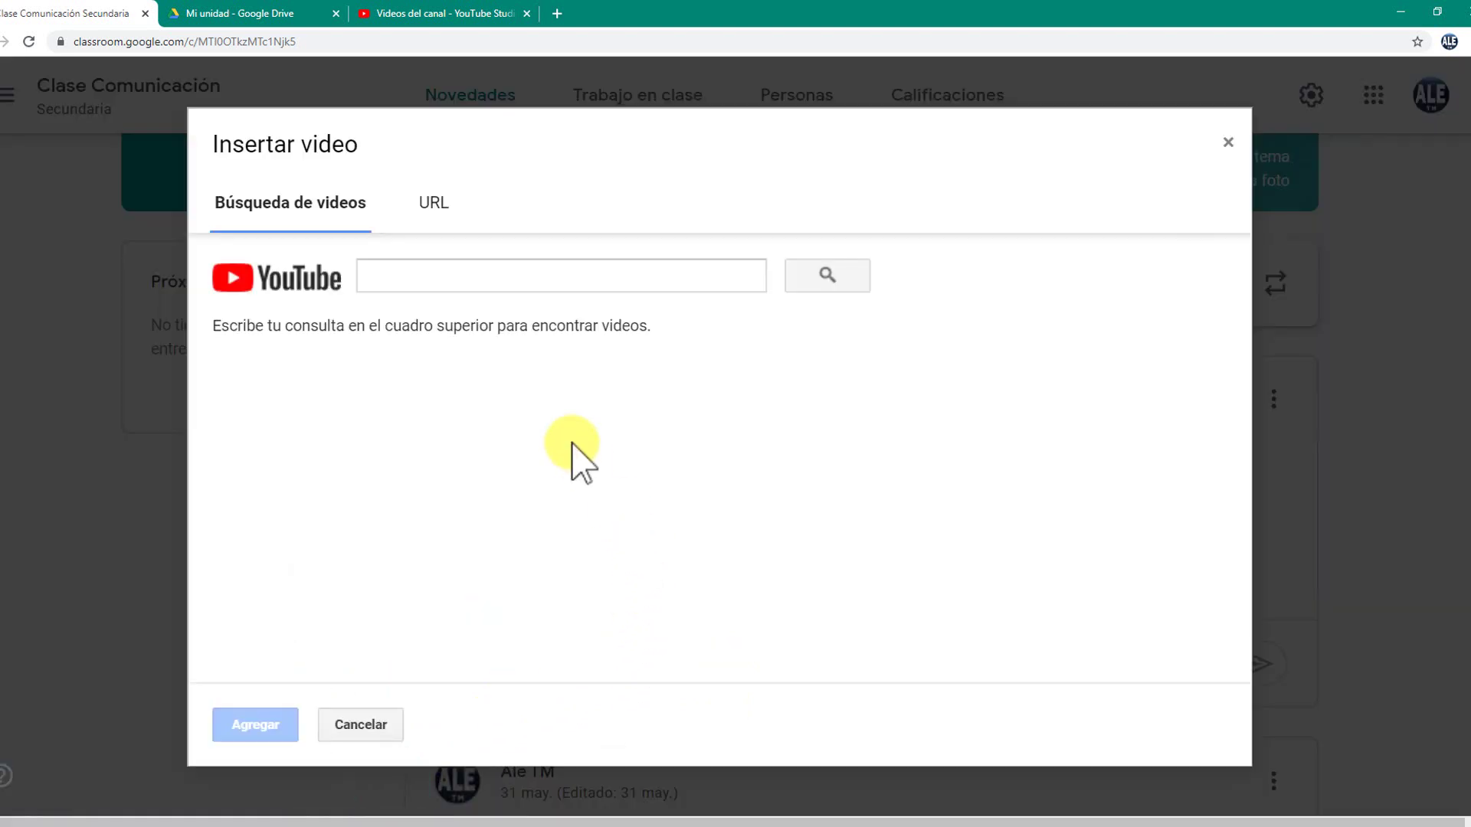
Search YouTube for 'La cuarentena' and attach the 10-minute CUARENTENA video.
click(437, 280)
text(La cuarentena)
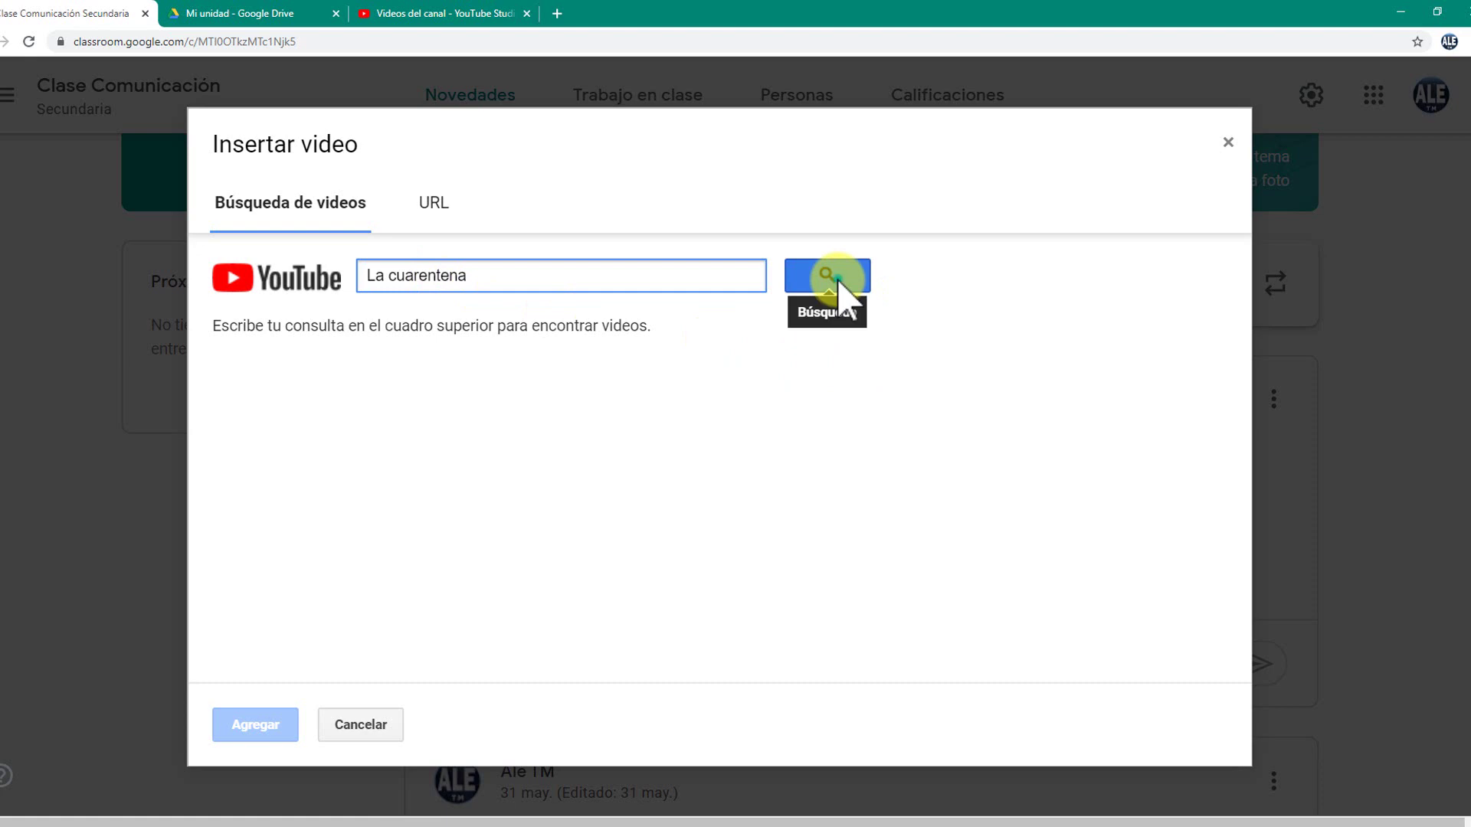
click(838, 284)
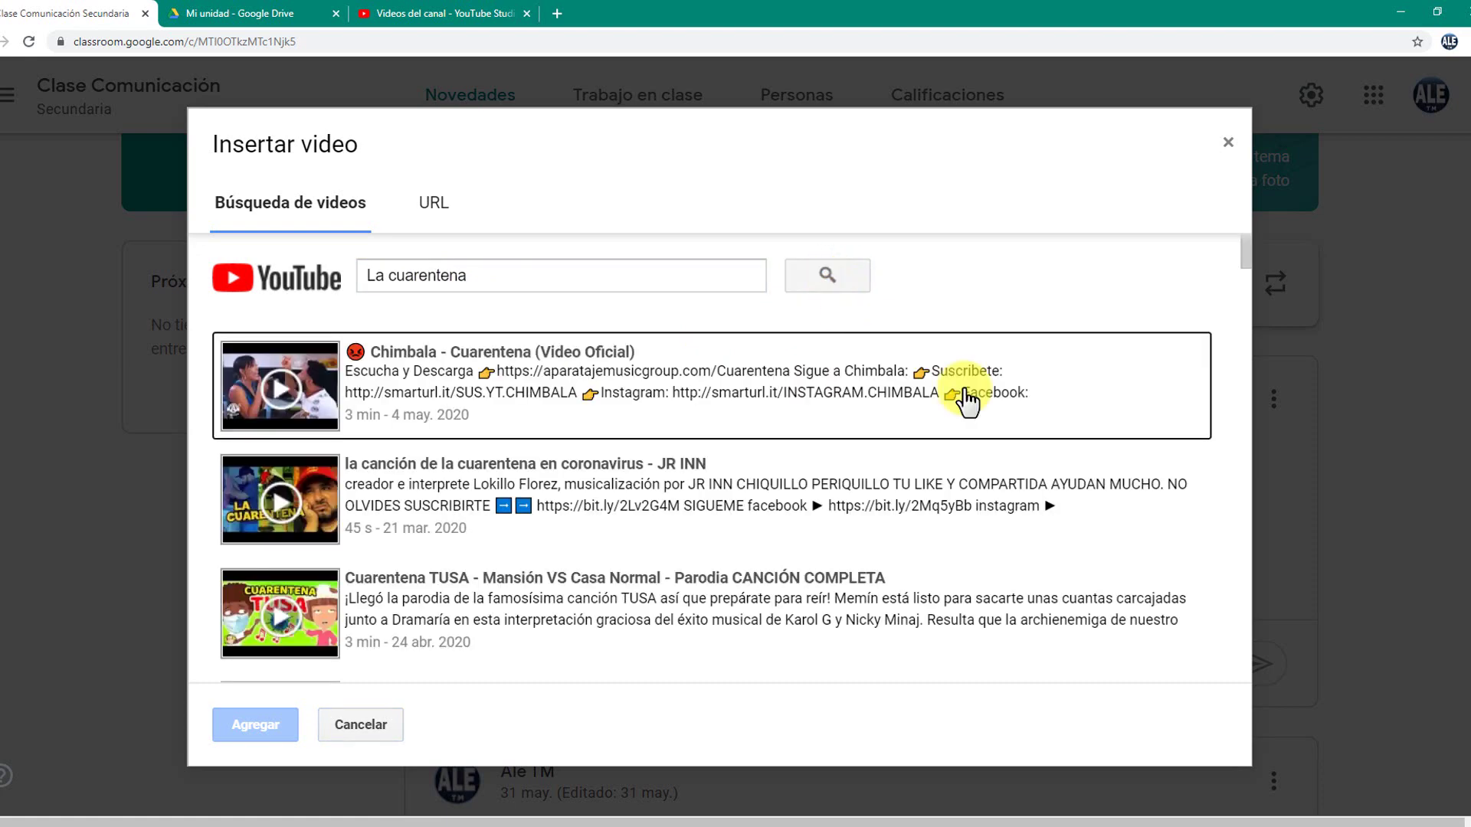
scroll(600, 591, down, 5)
scroll(608, 585, down, 3)
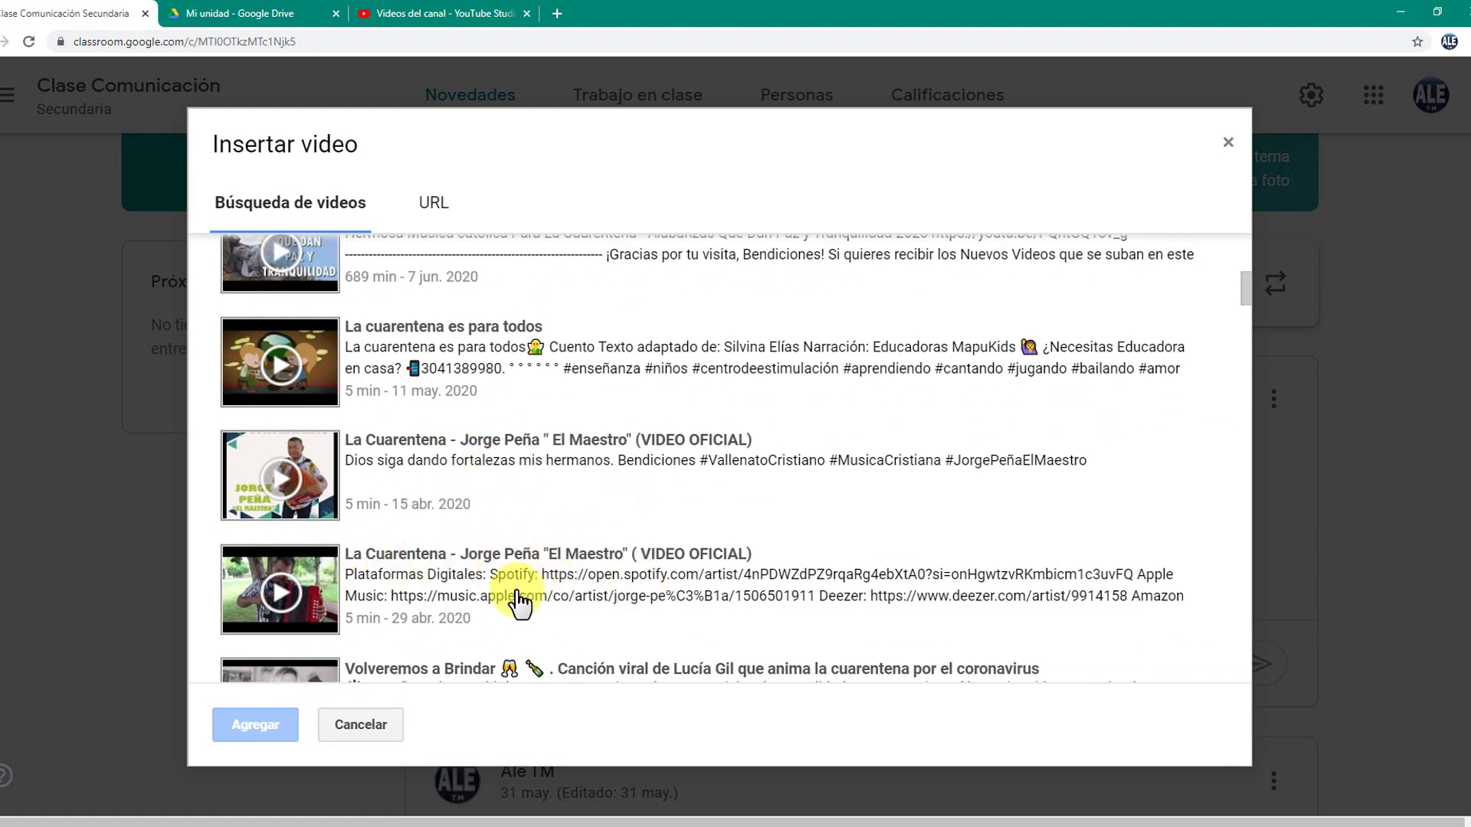
scroll(519, 602, down, 5)
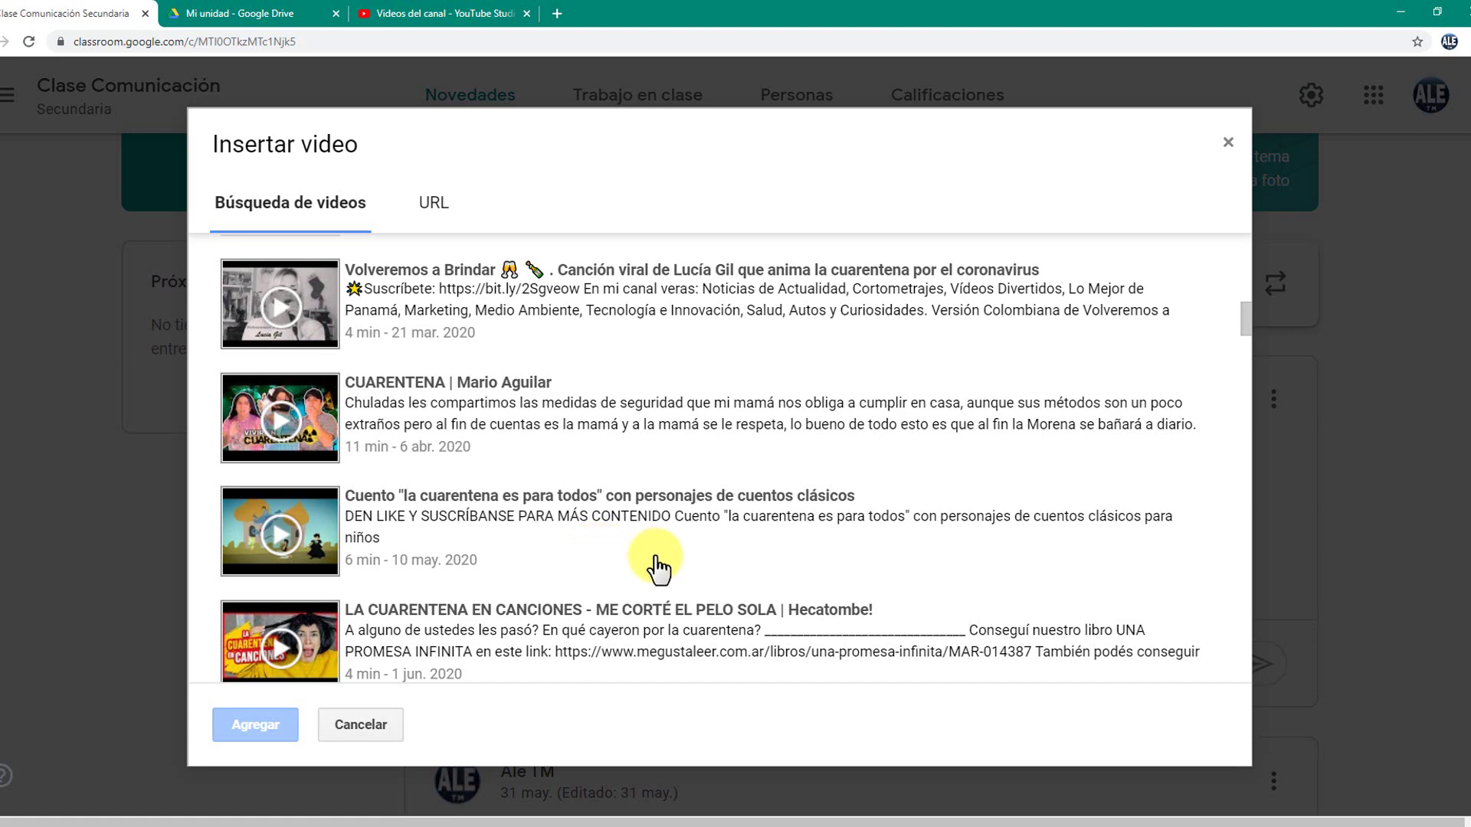
click(486, 453)
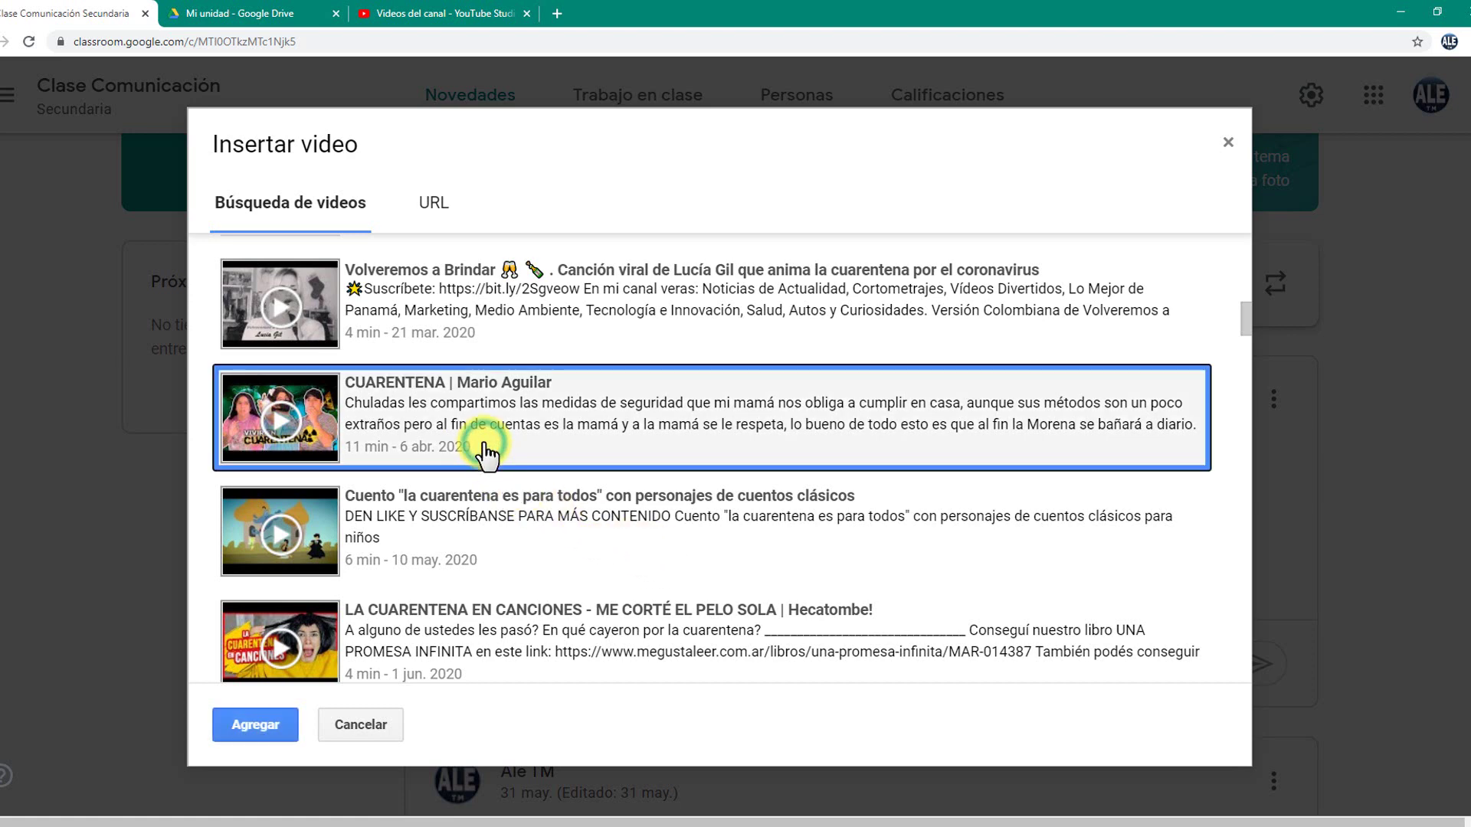
click(257, 727)
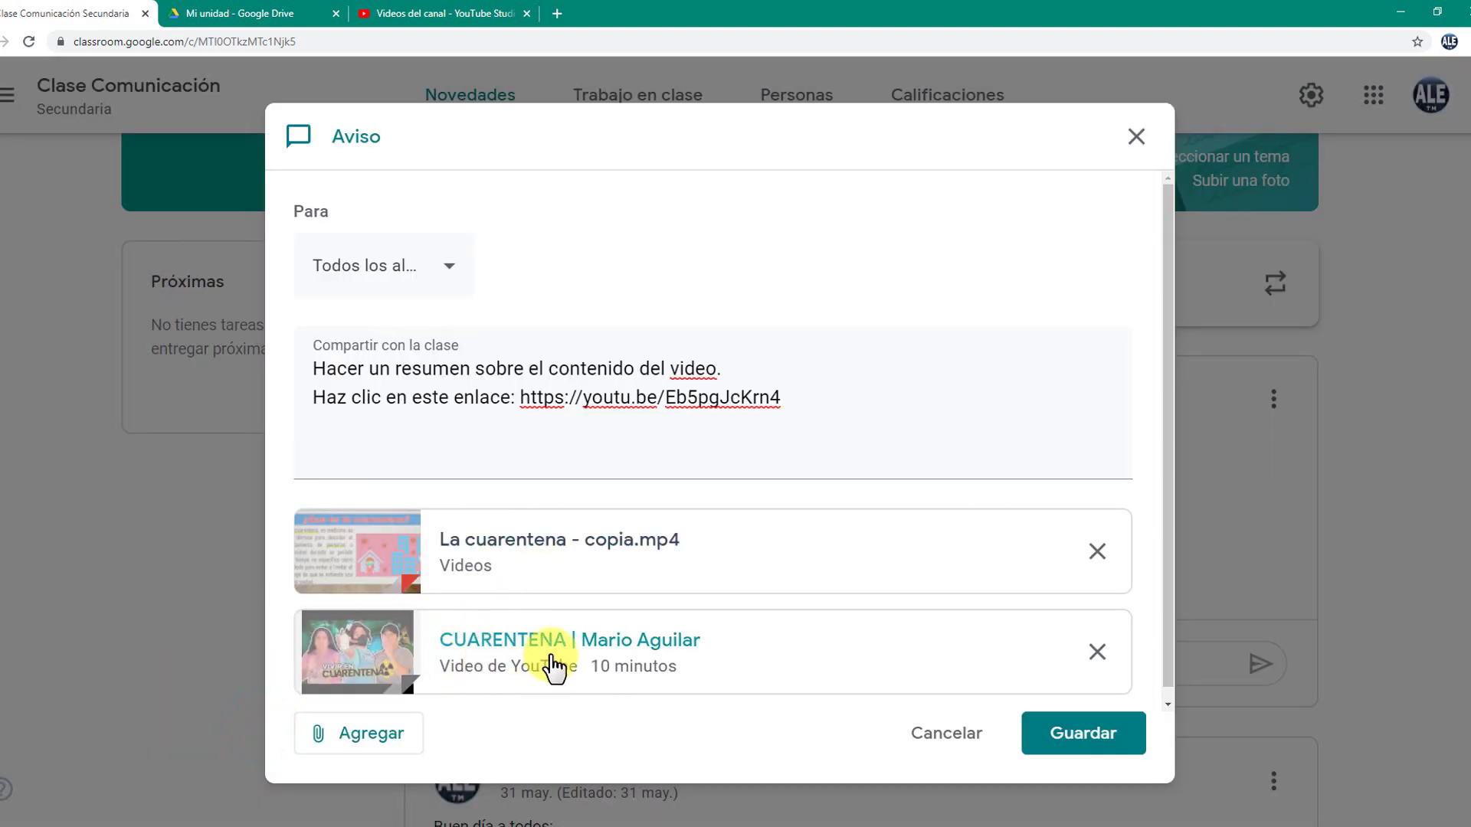
Save the edited announcement carrying La cuarentena - copia.mp4 and the CUARENTENA YouTube video.
click(1062, 743)
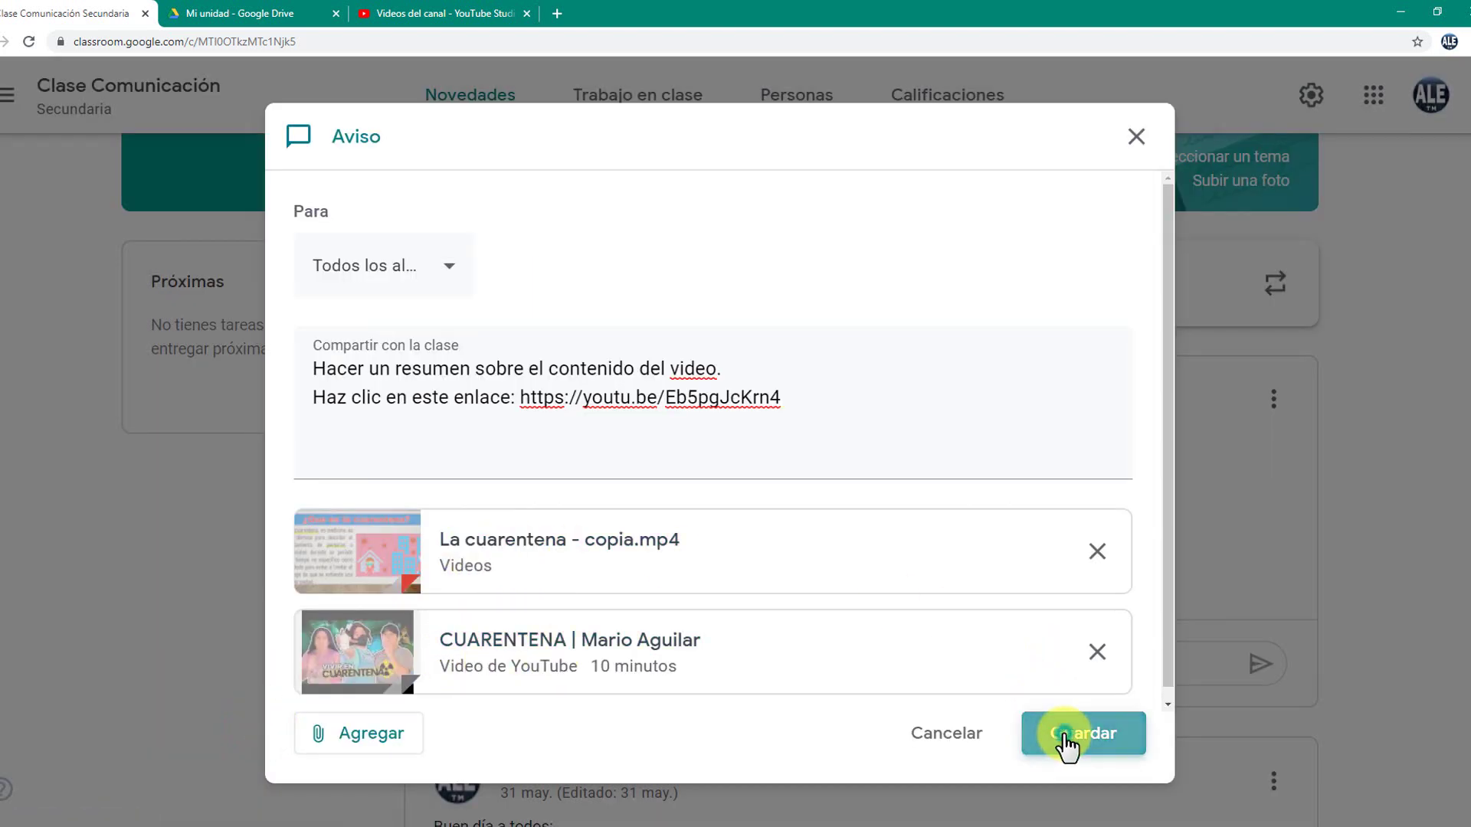